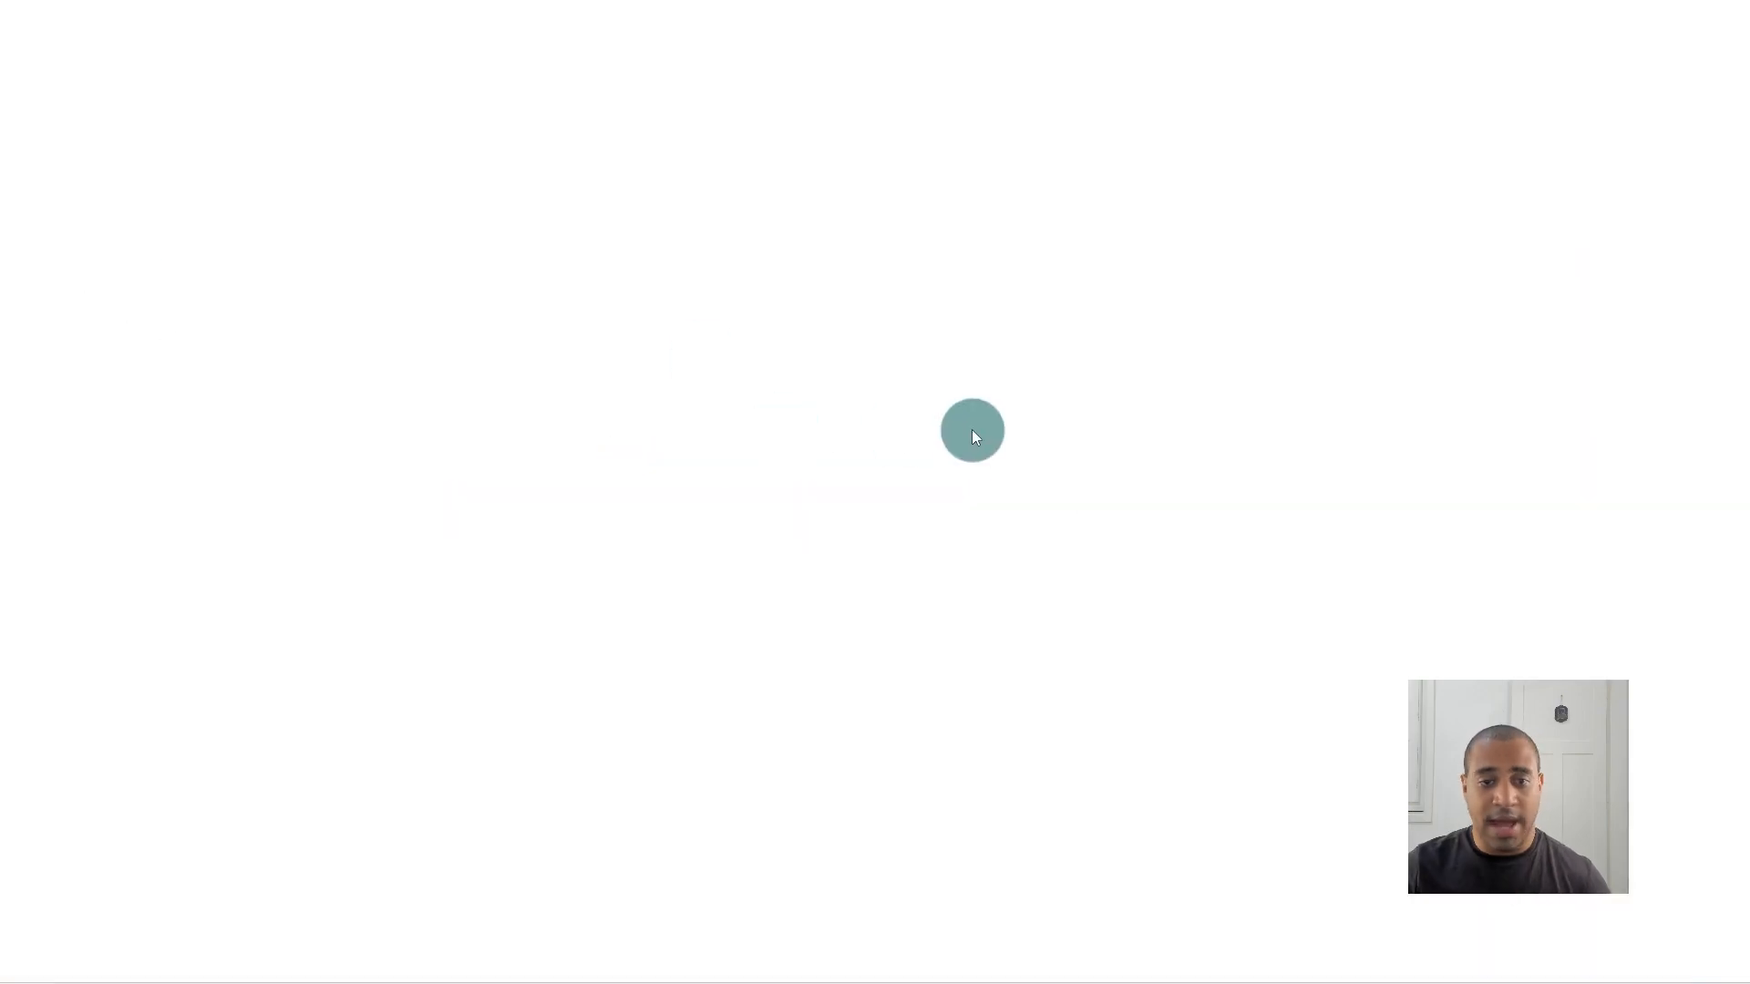
# Open the DimCalendario table in the data view and look through its Date column.
pyautogui.click(1666, 288)
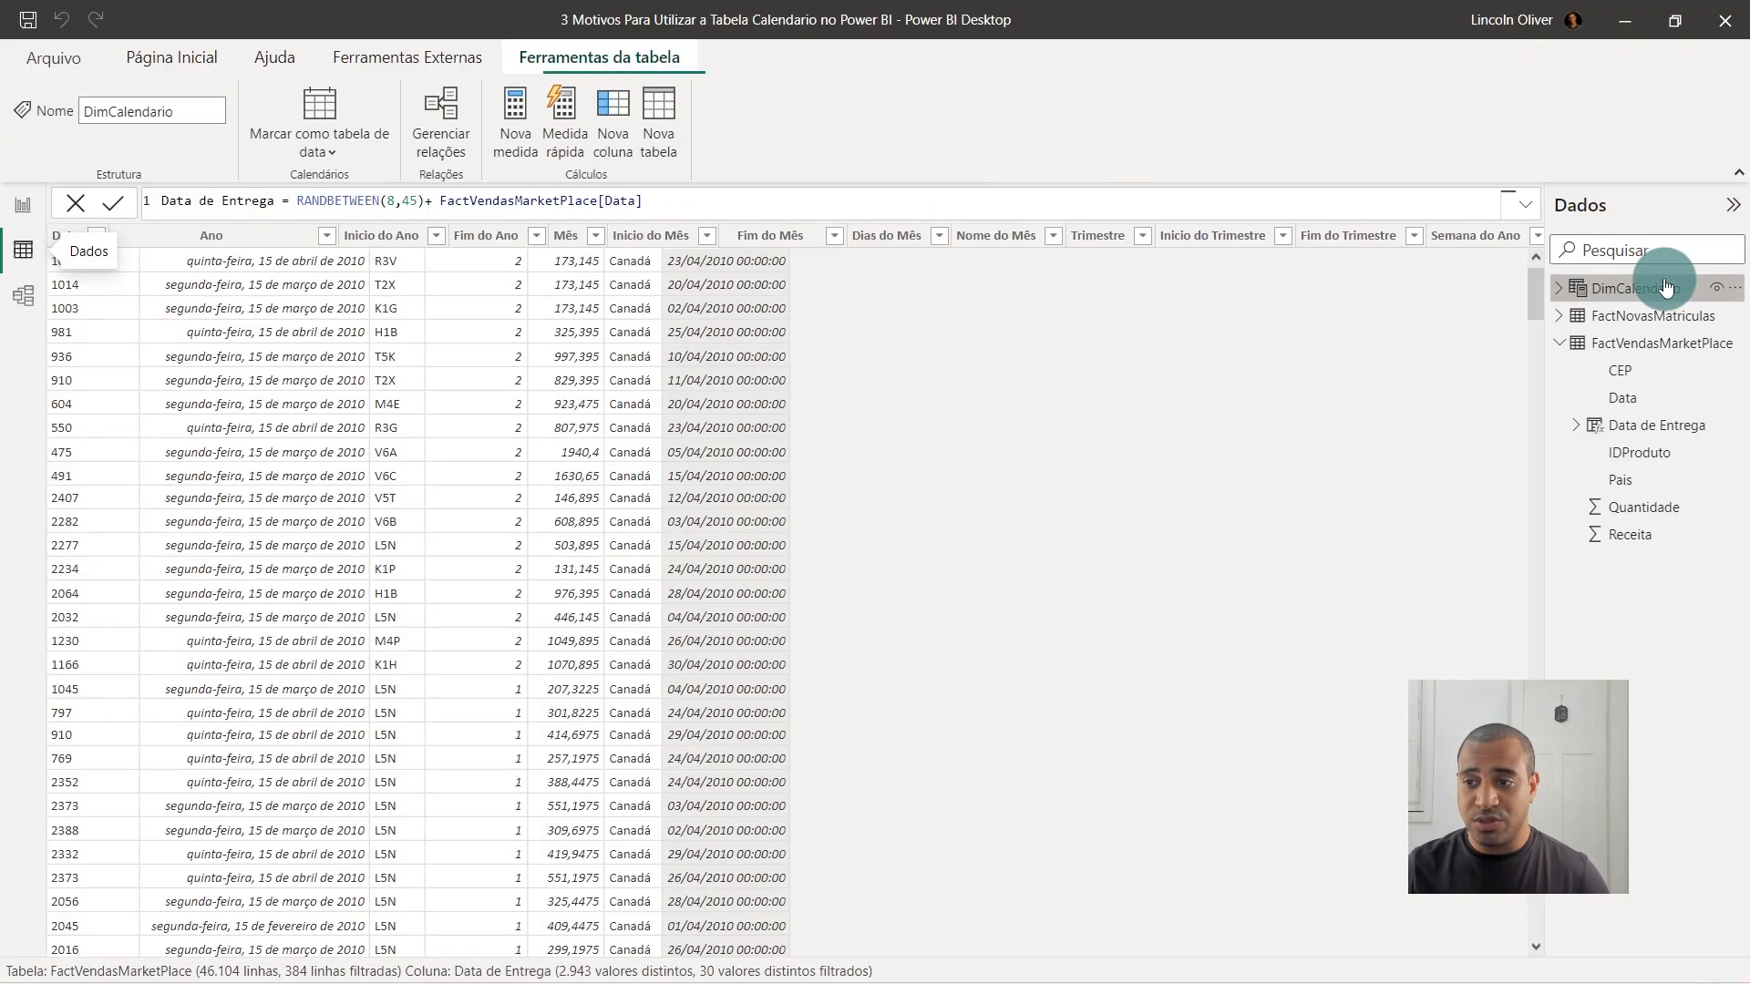
pyautogui.click(1525, 204)
pyautogui.click(1528, 211)
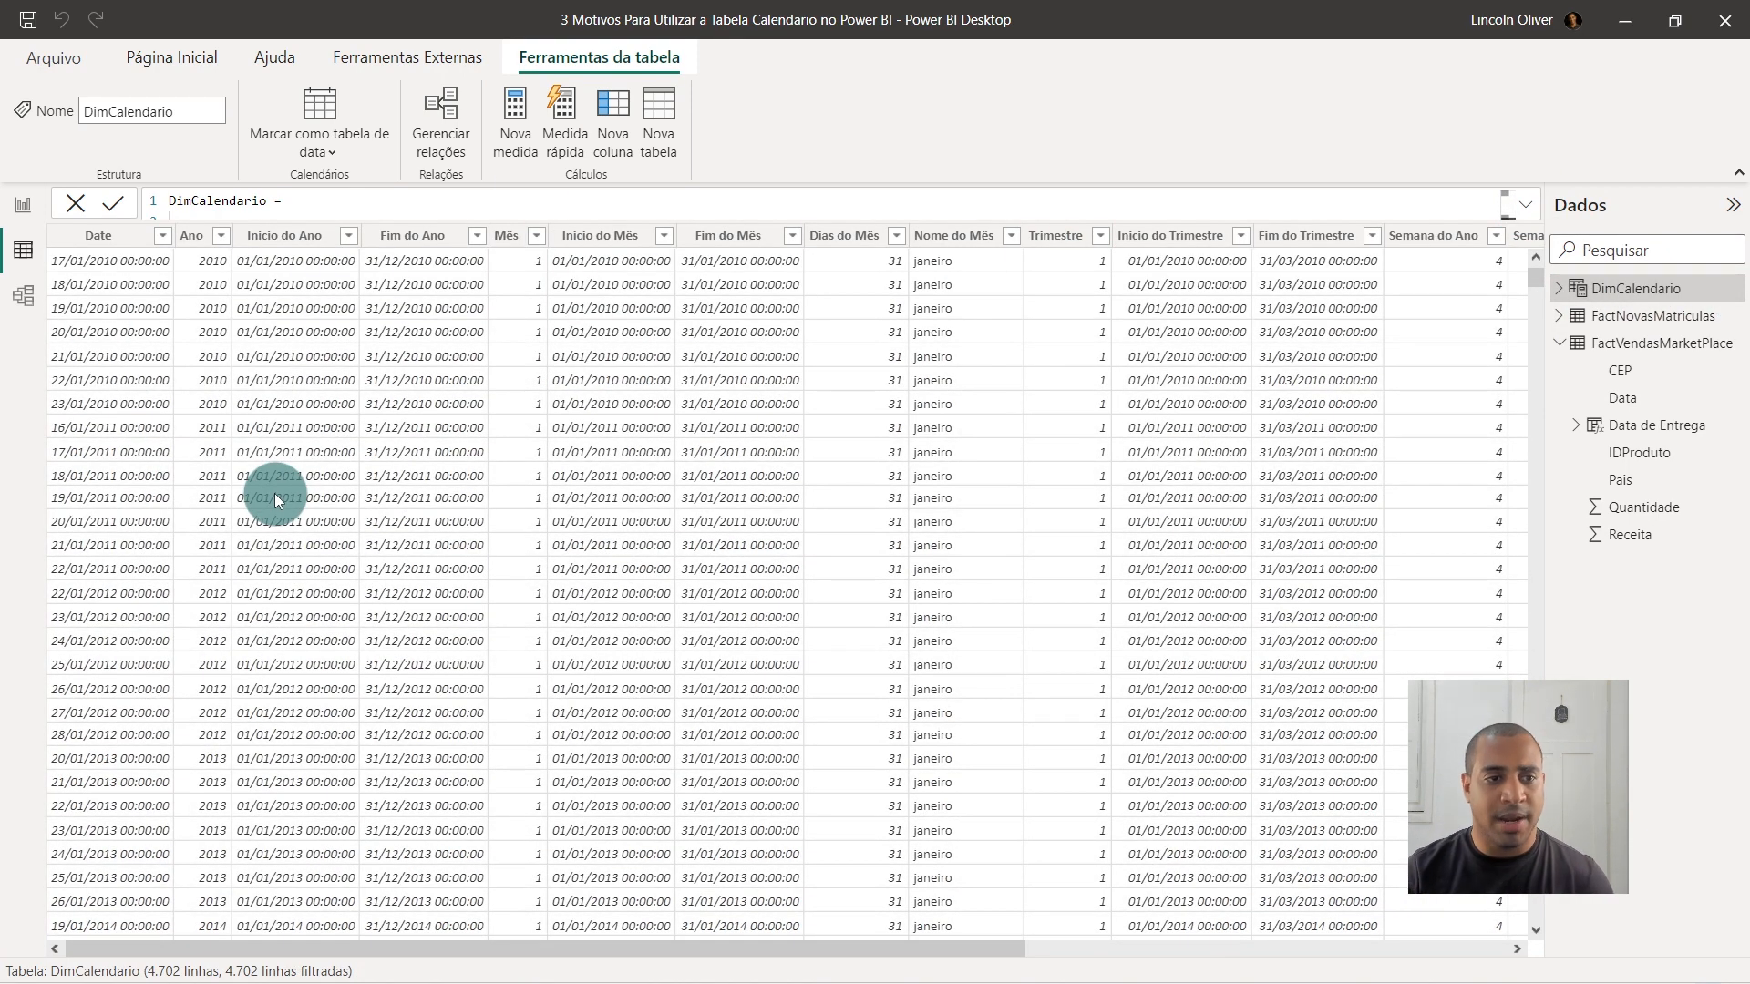
pyautogui.click(116, 237)
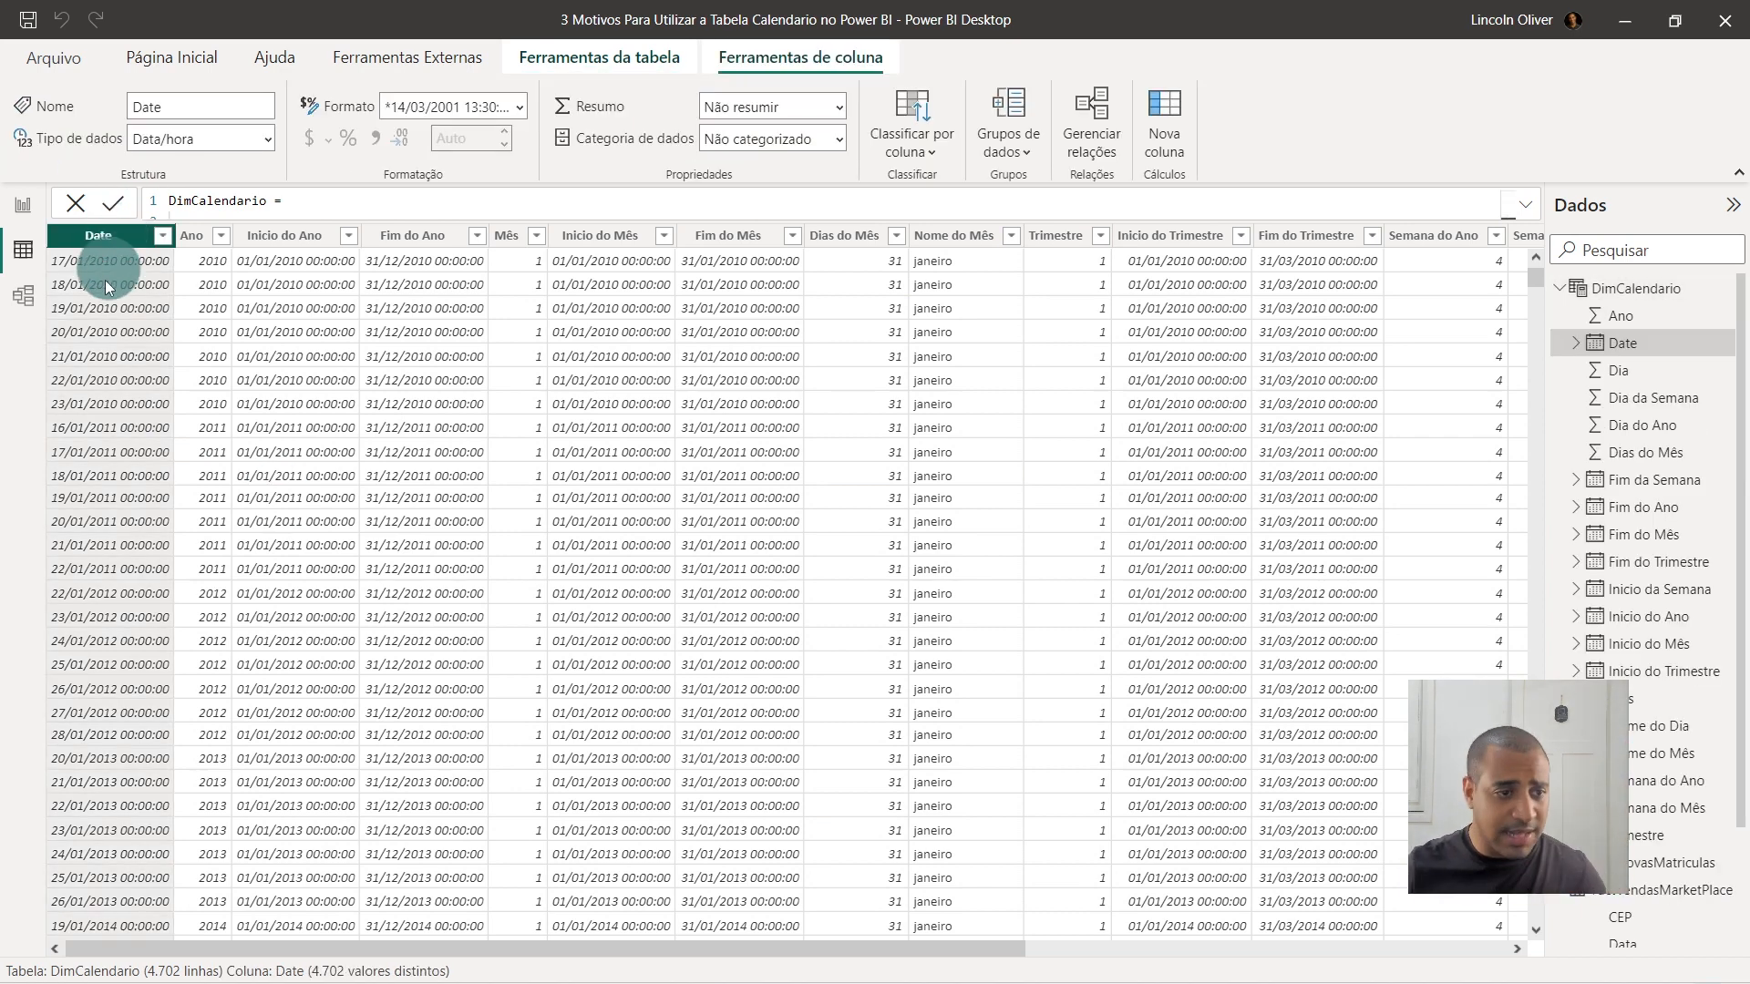
pyautogui.scroll(-10, 108, 297)
pyautogui.scroll(10, 112, 292)
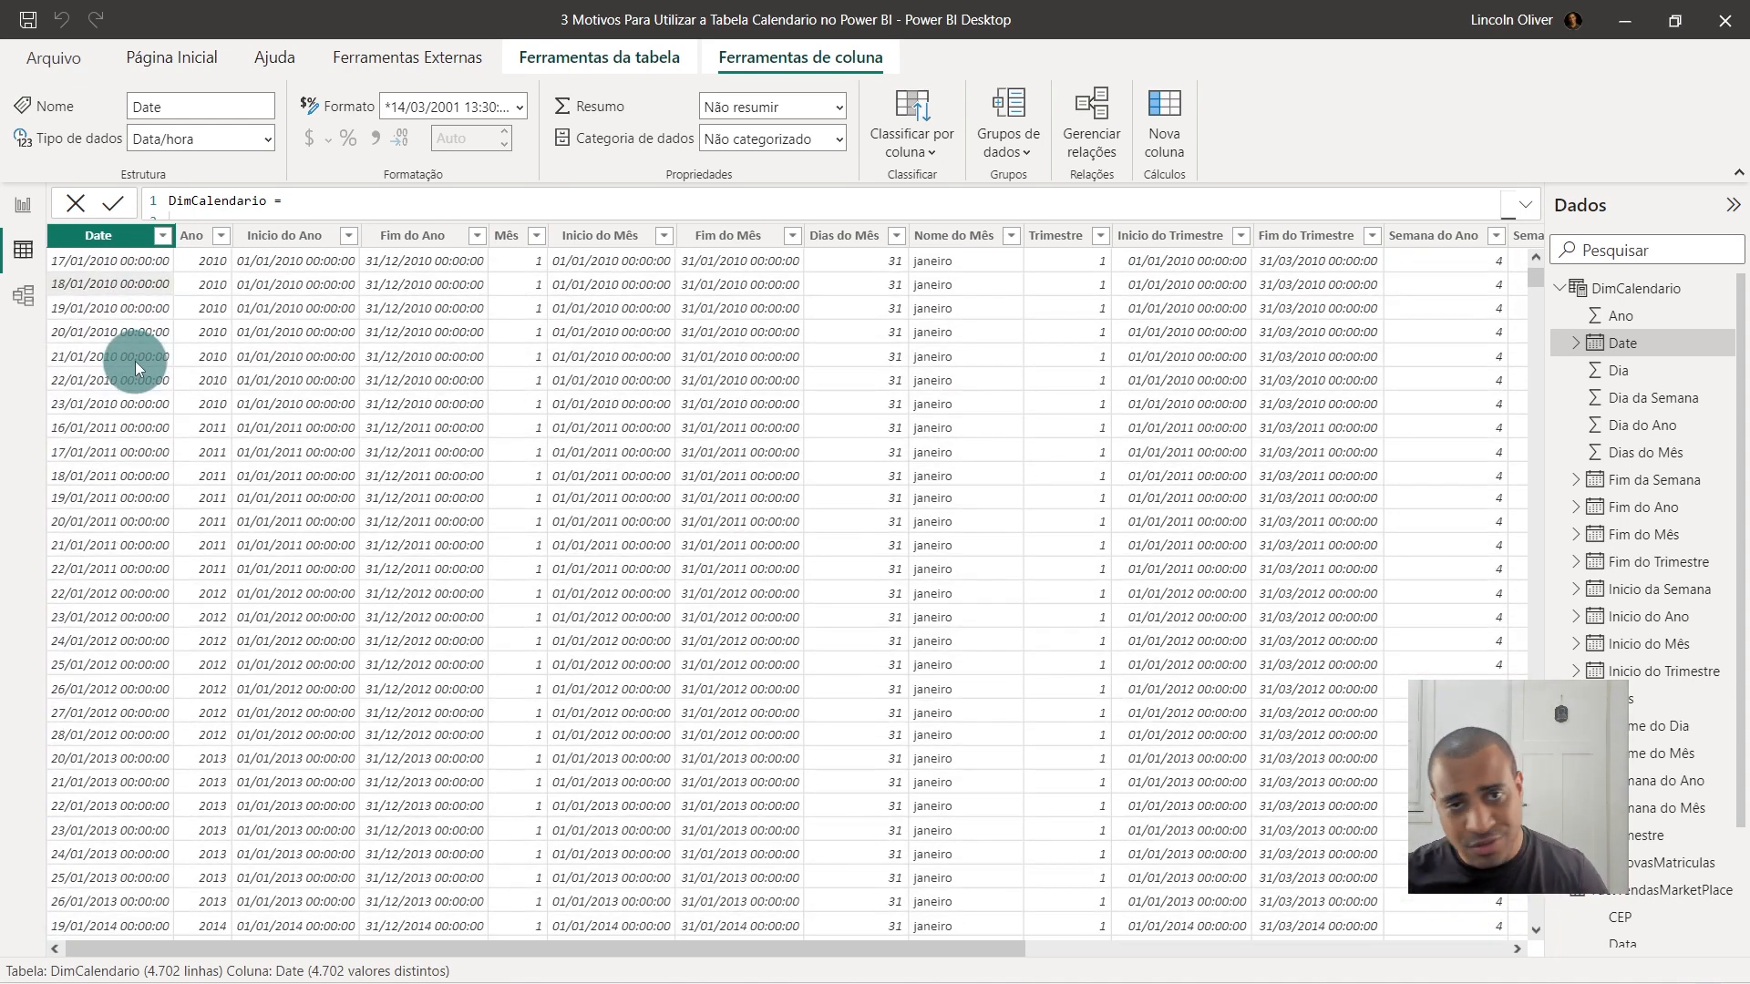
# Review DimCalendario's year columns Ano, Inicio do Ano and Fim do Ano, and the month columns Mês and Inicio do Mês.
pyautogui.click(195, 237)
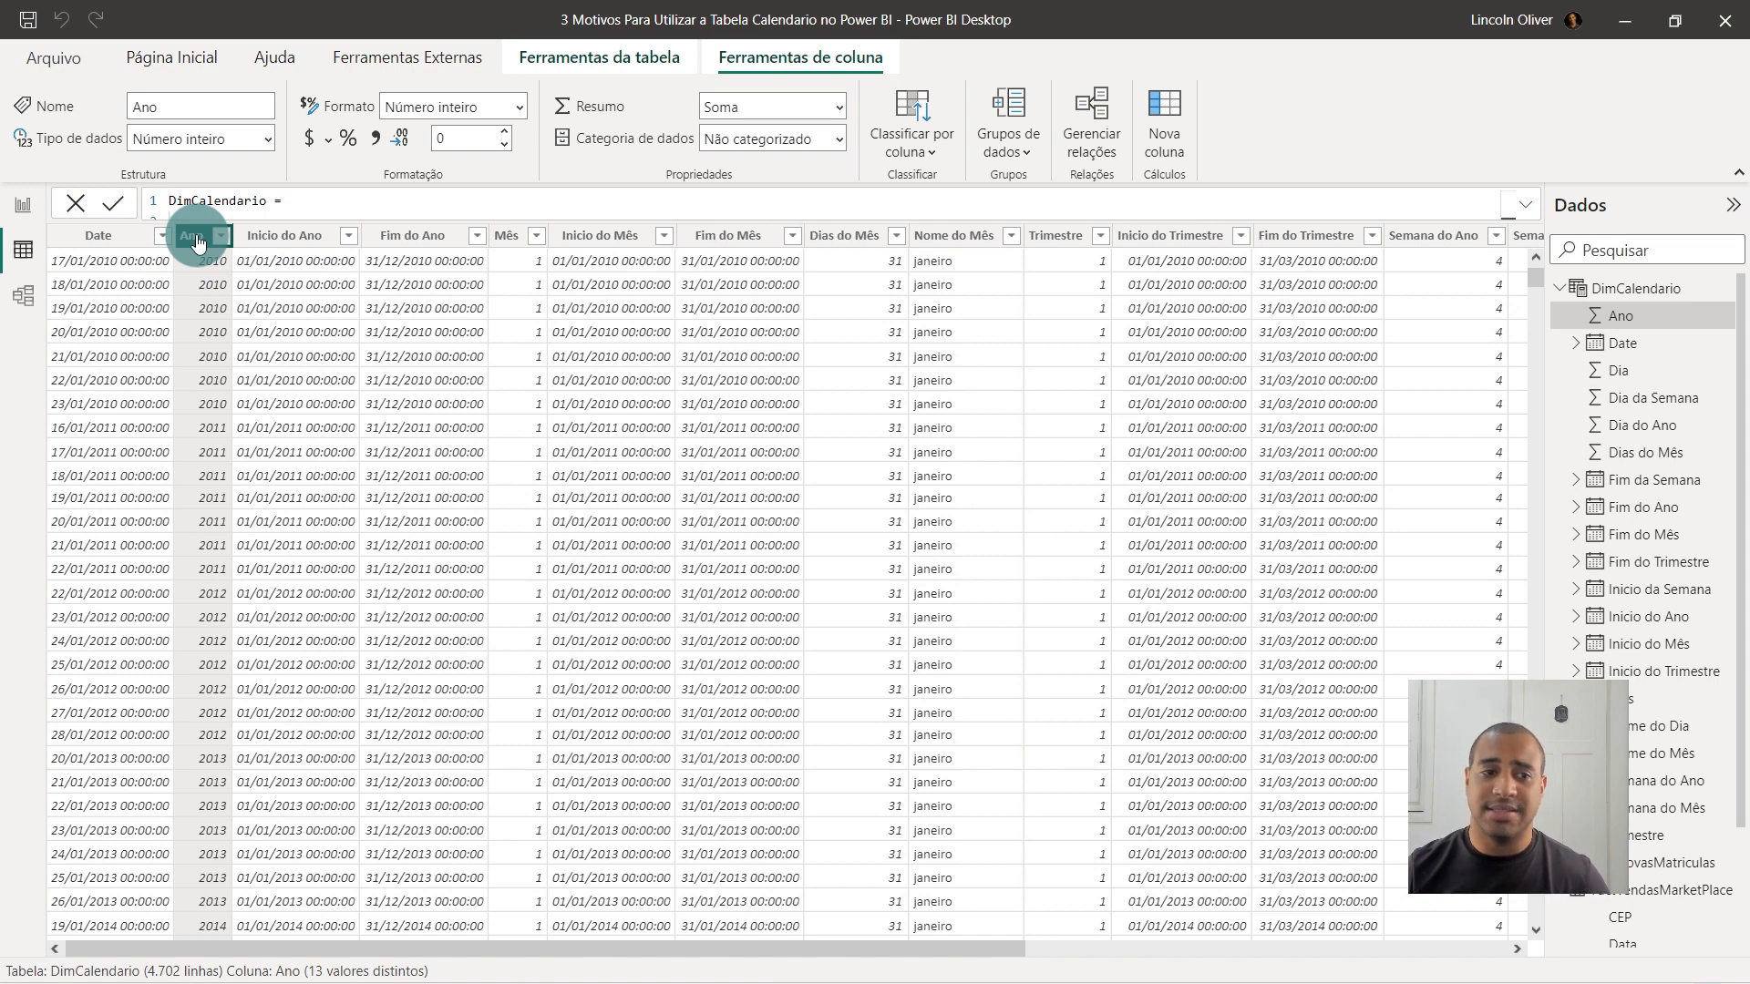
pyautogui.click(284, 235)
pyautogui.click(420, 235)
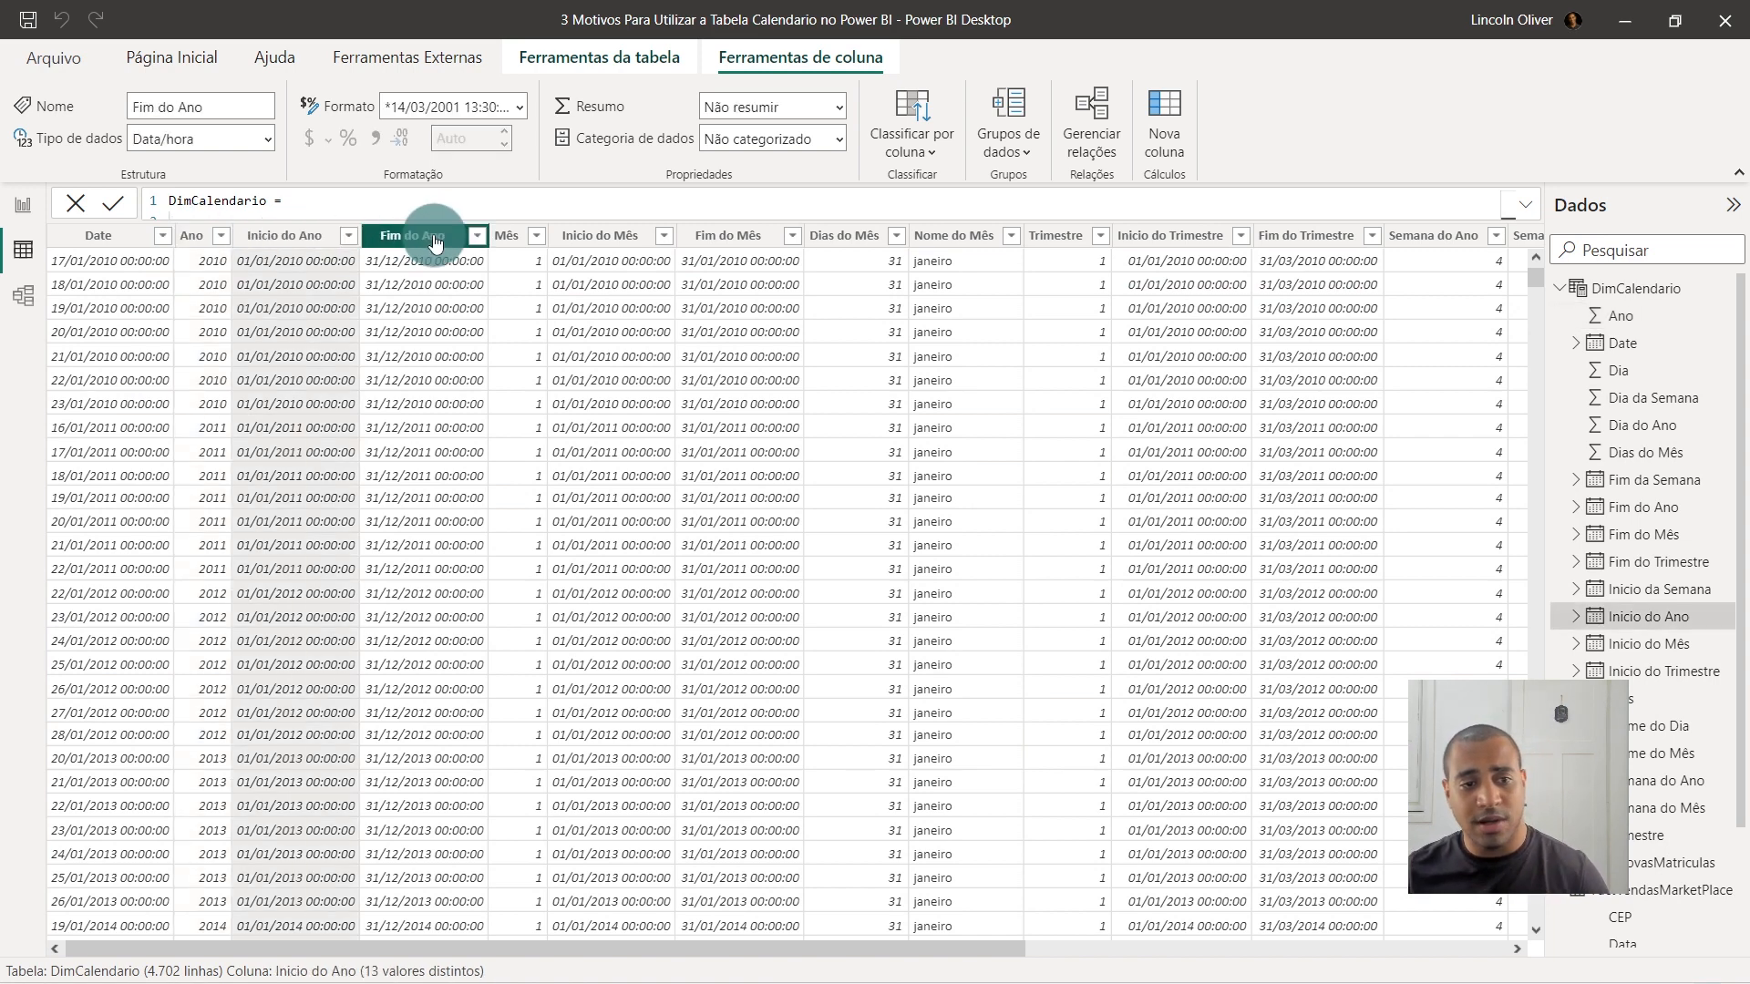
pyautogui.click(504, 236)
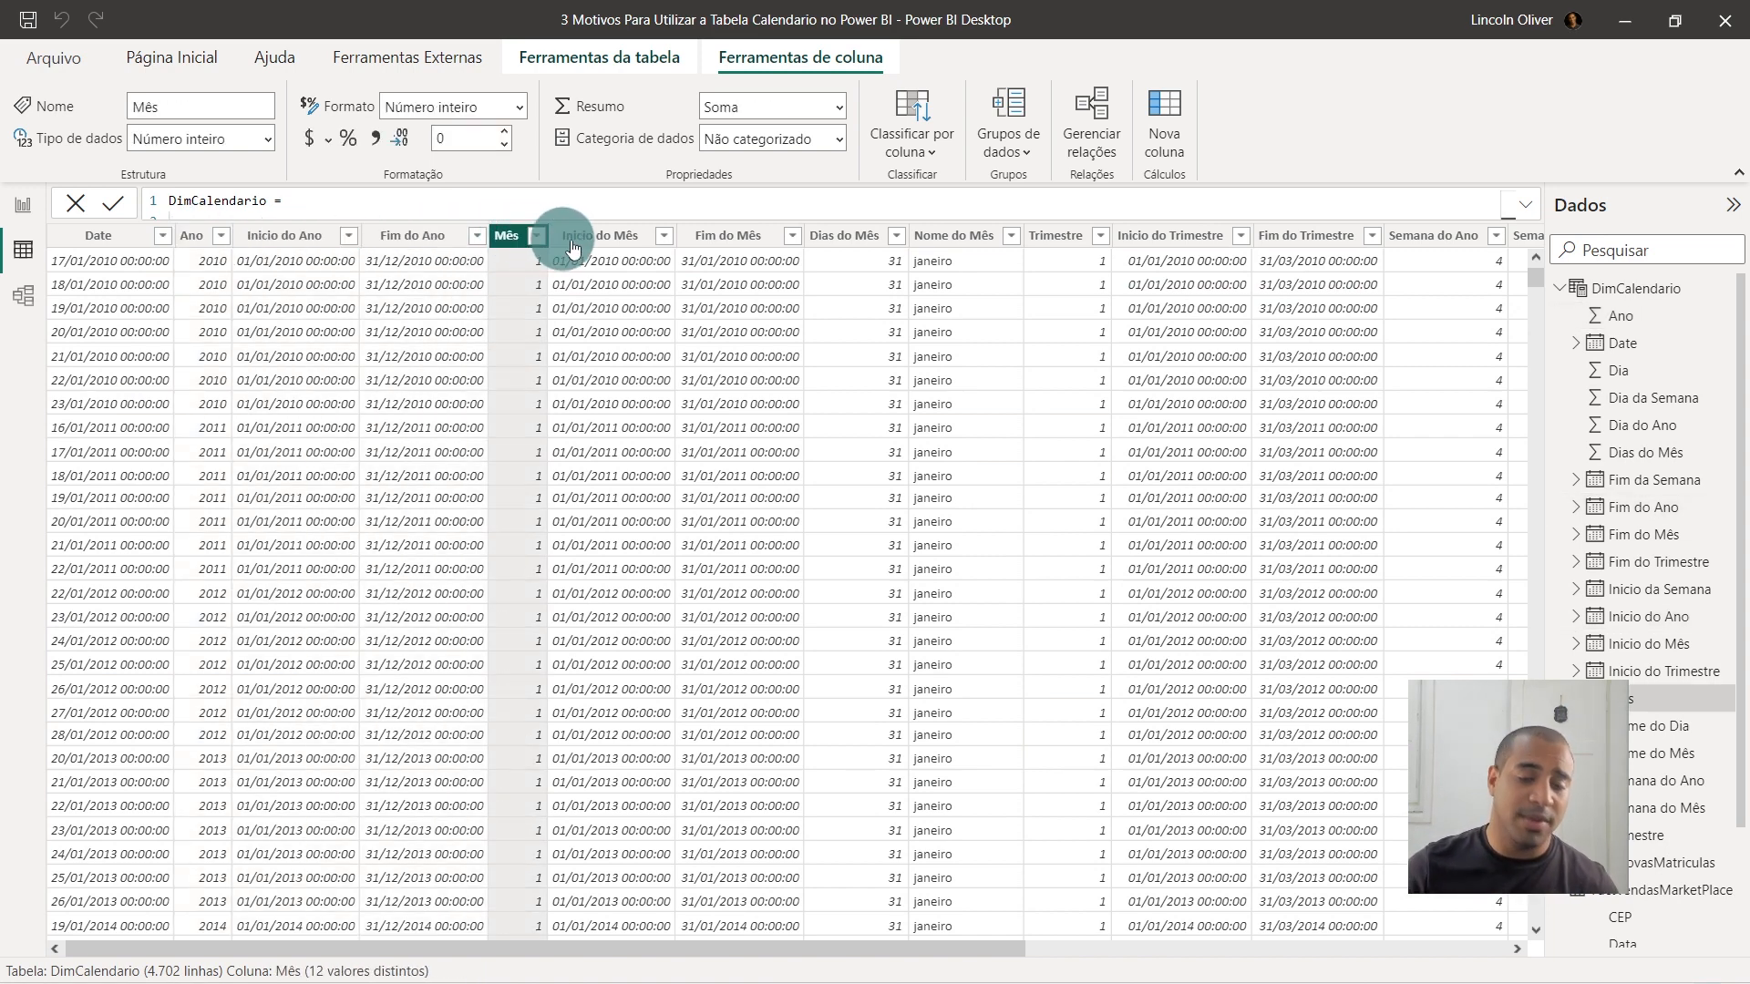
pyautogui.click(588, 238)
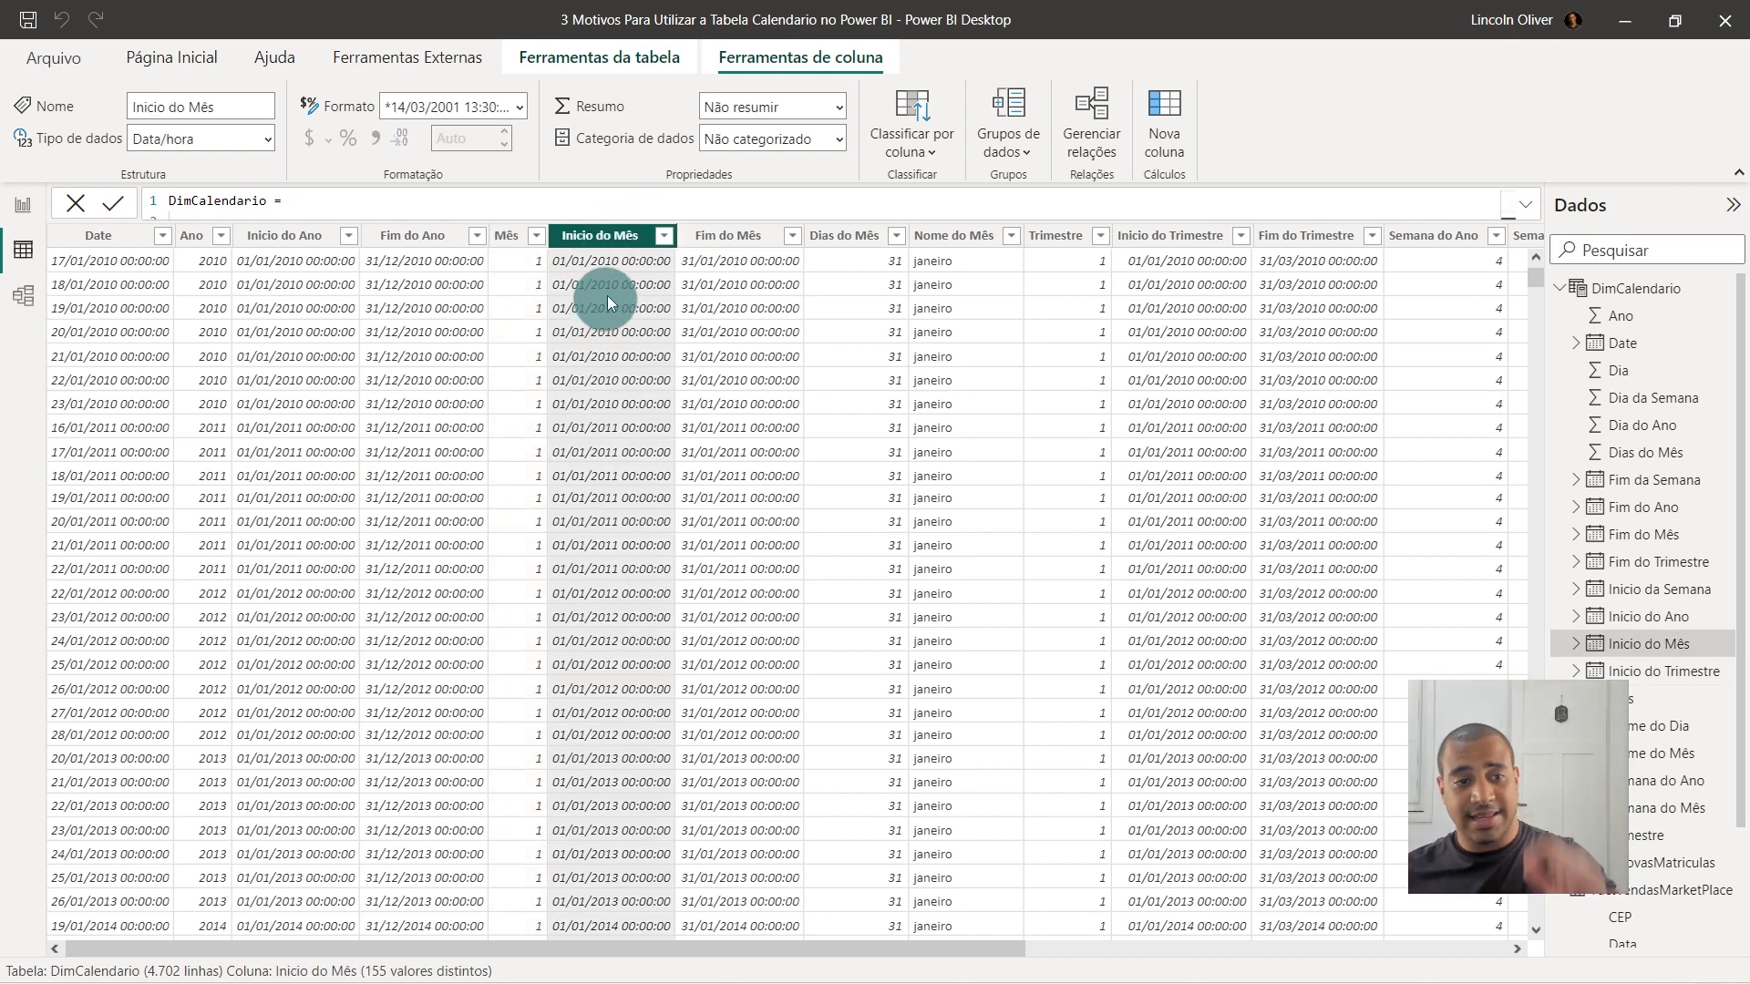
# Compare the first row's Date with its Inicio do Mês, Fim do Mês, Dias do Mês, Nome do Mês and Trimestre values.
pyautogui.click(100, 274)
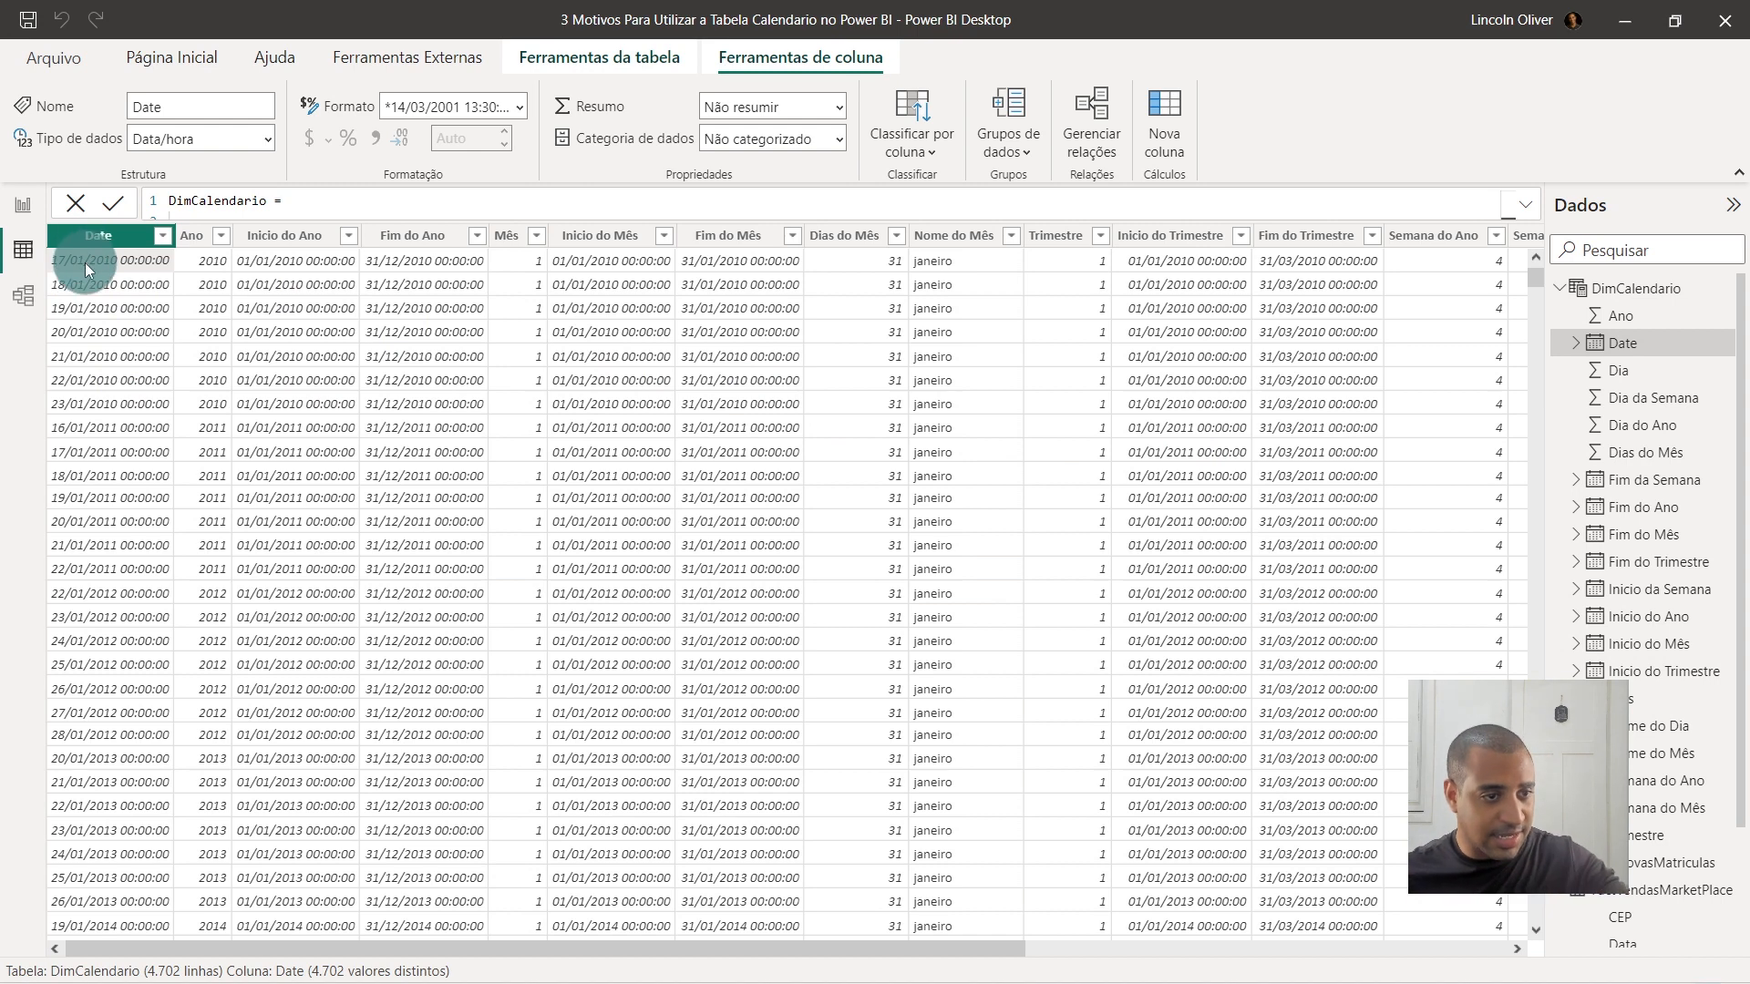
pyautogui.click(602, 266)
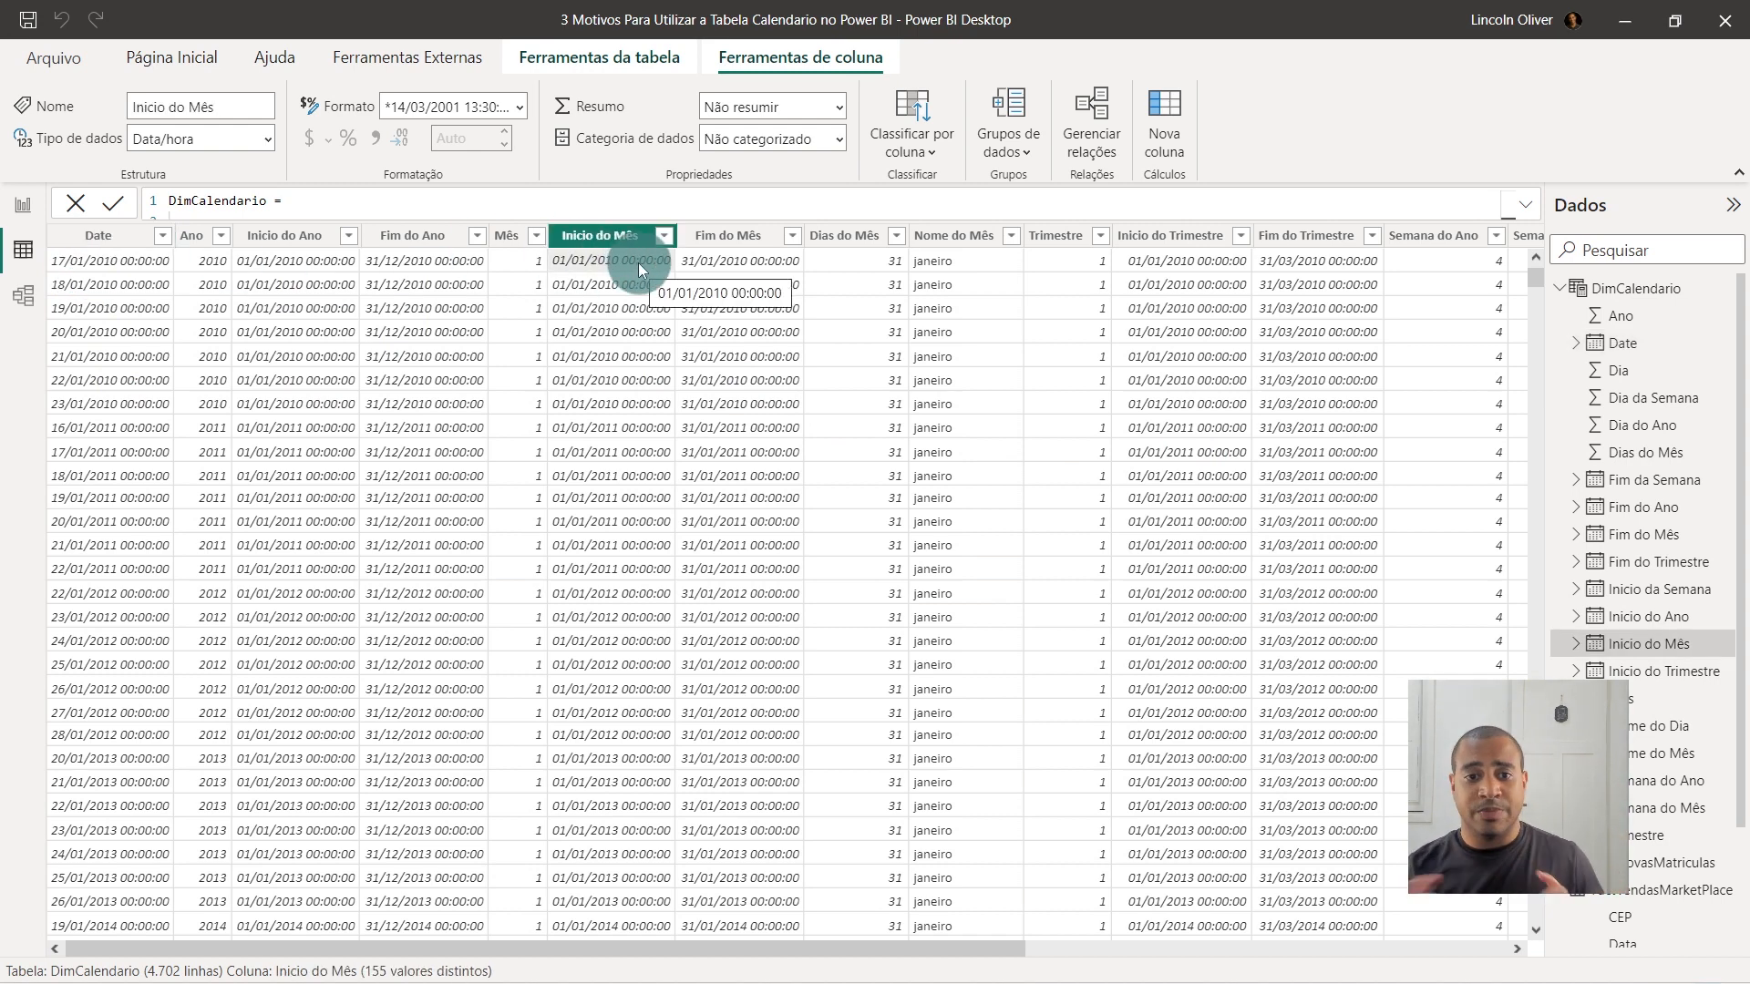
pyautogui.click(749, 264)
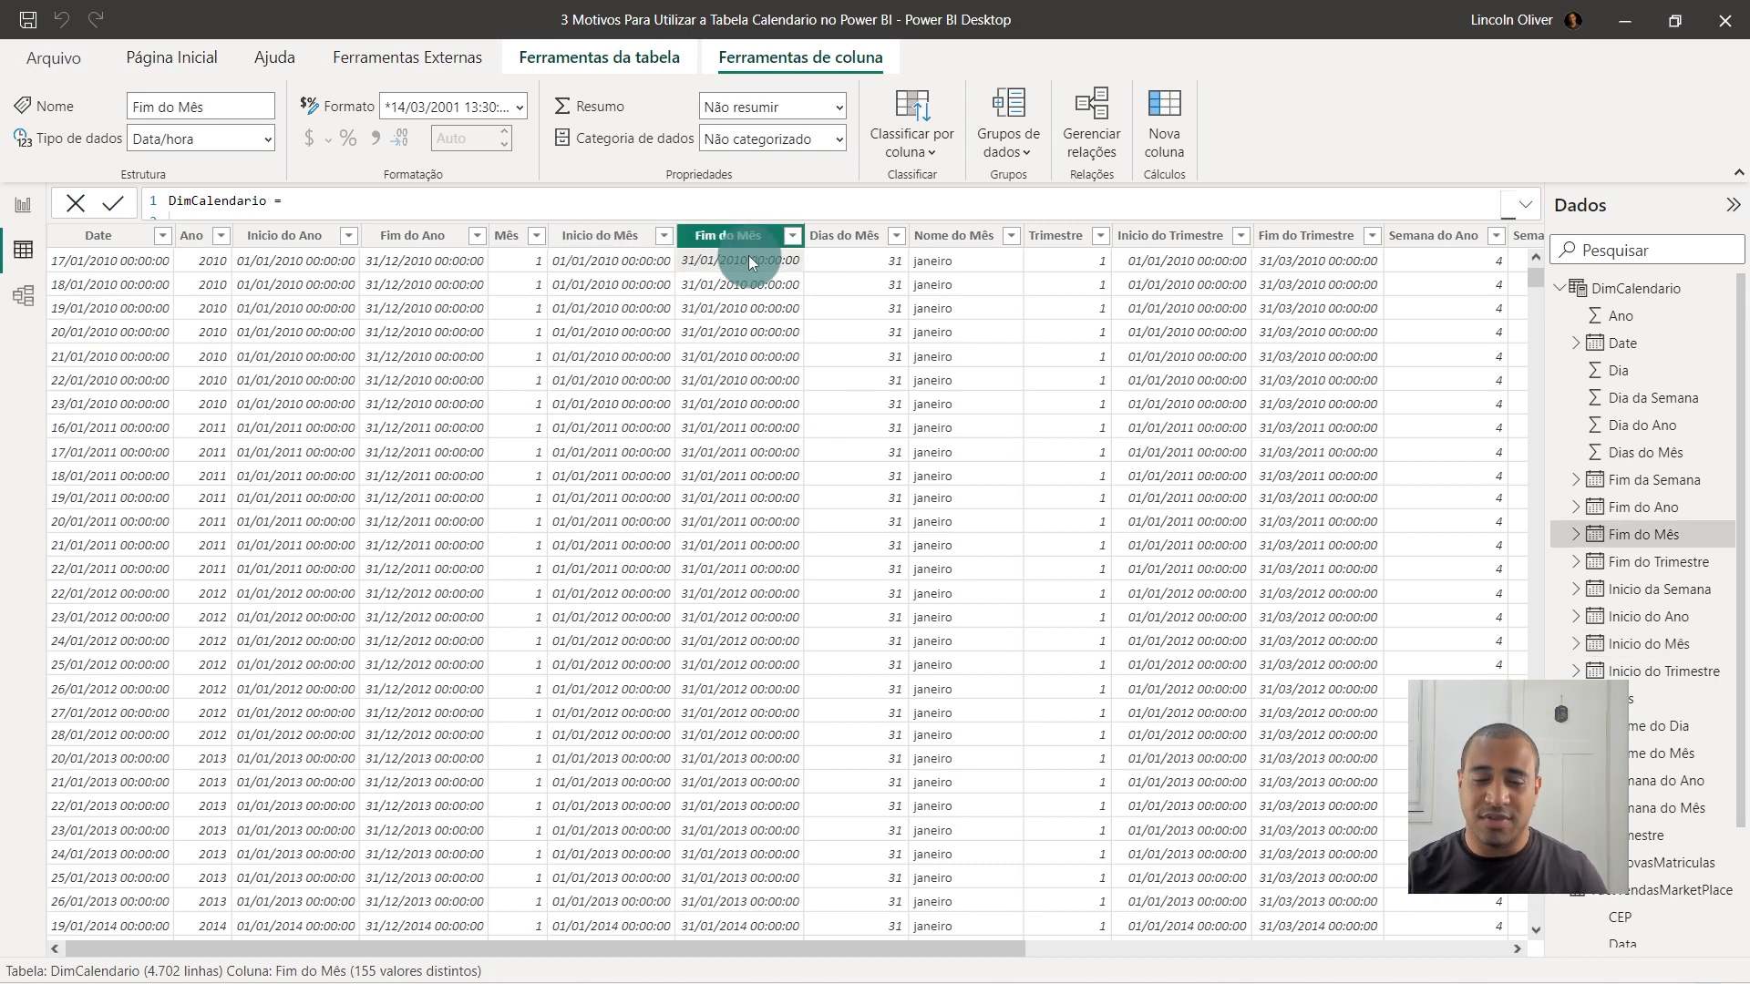
pyautogui.click(855, 255)
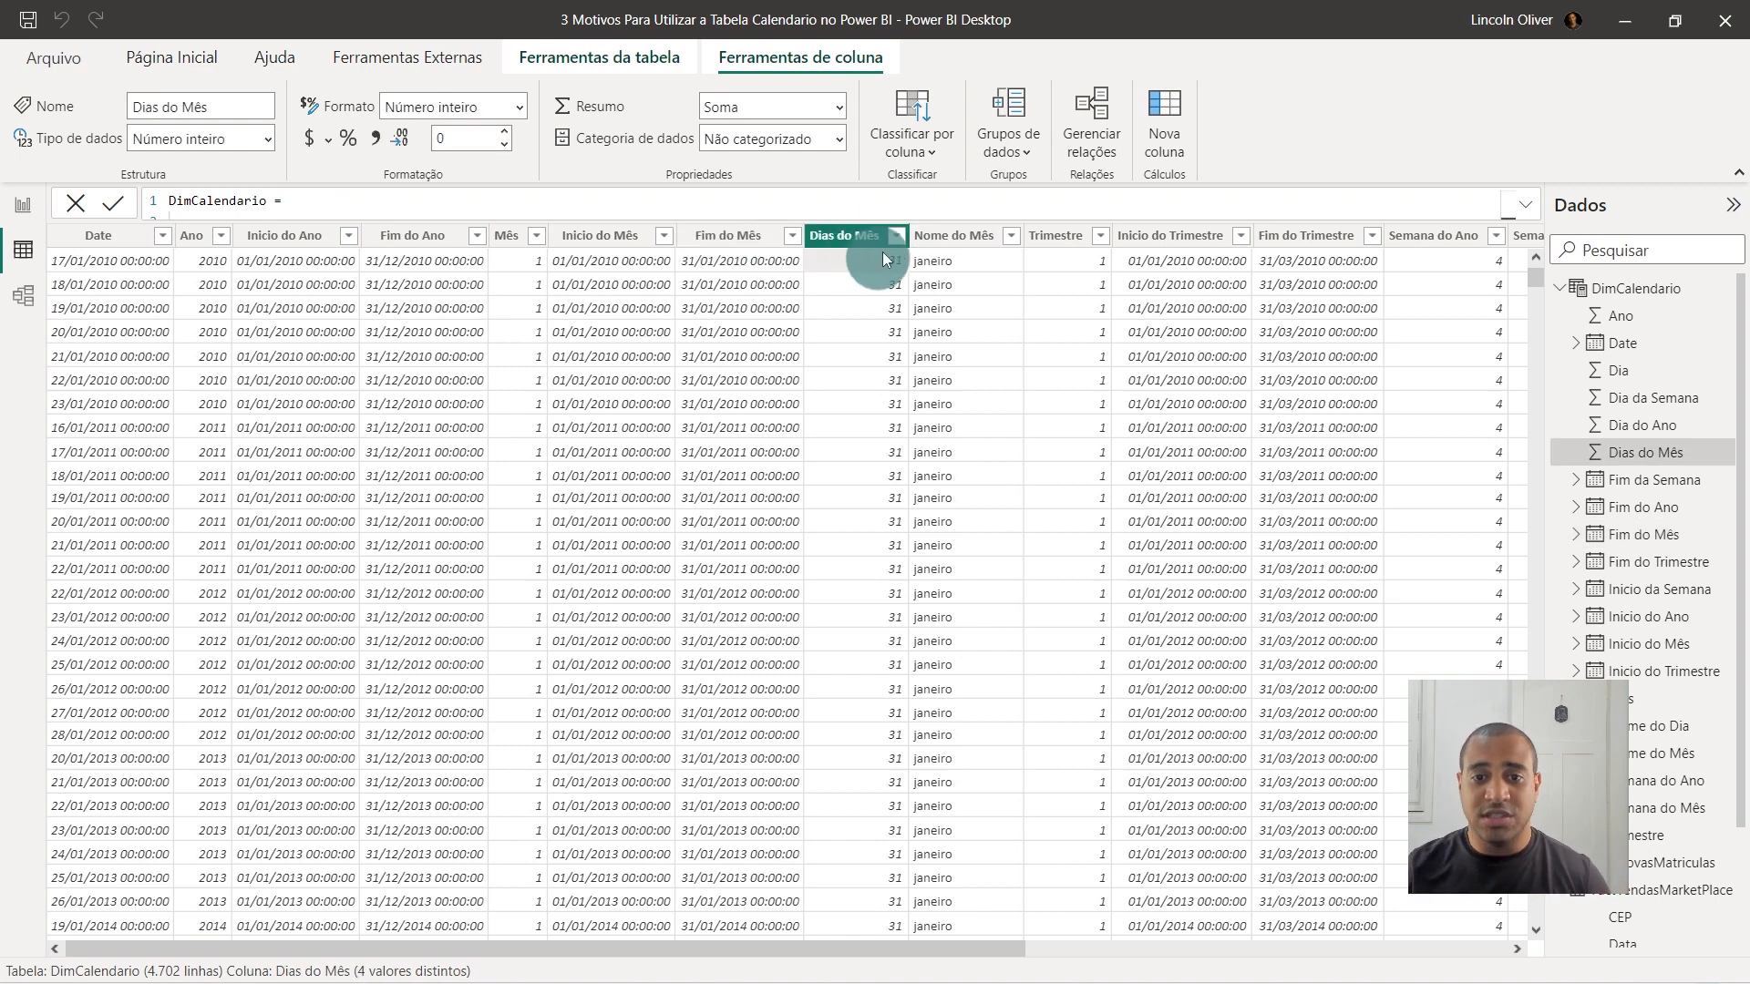
pyautogui.click(970, 259)
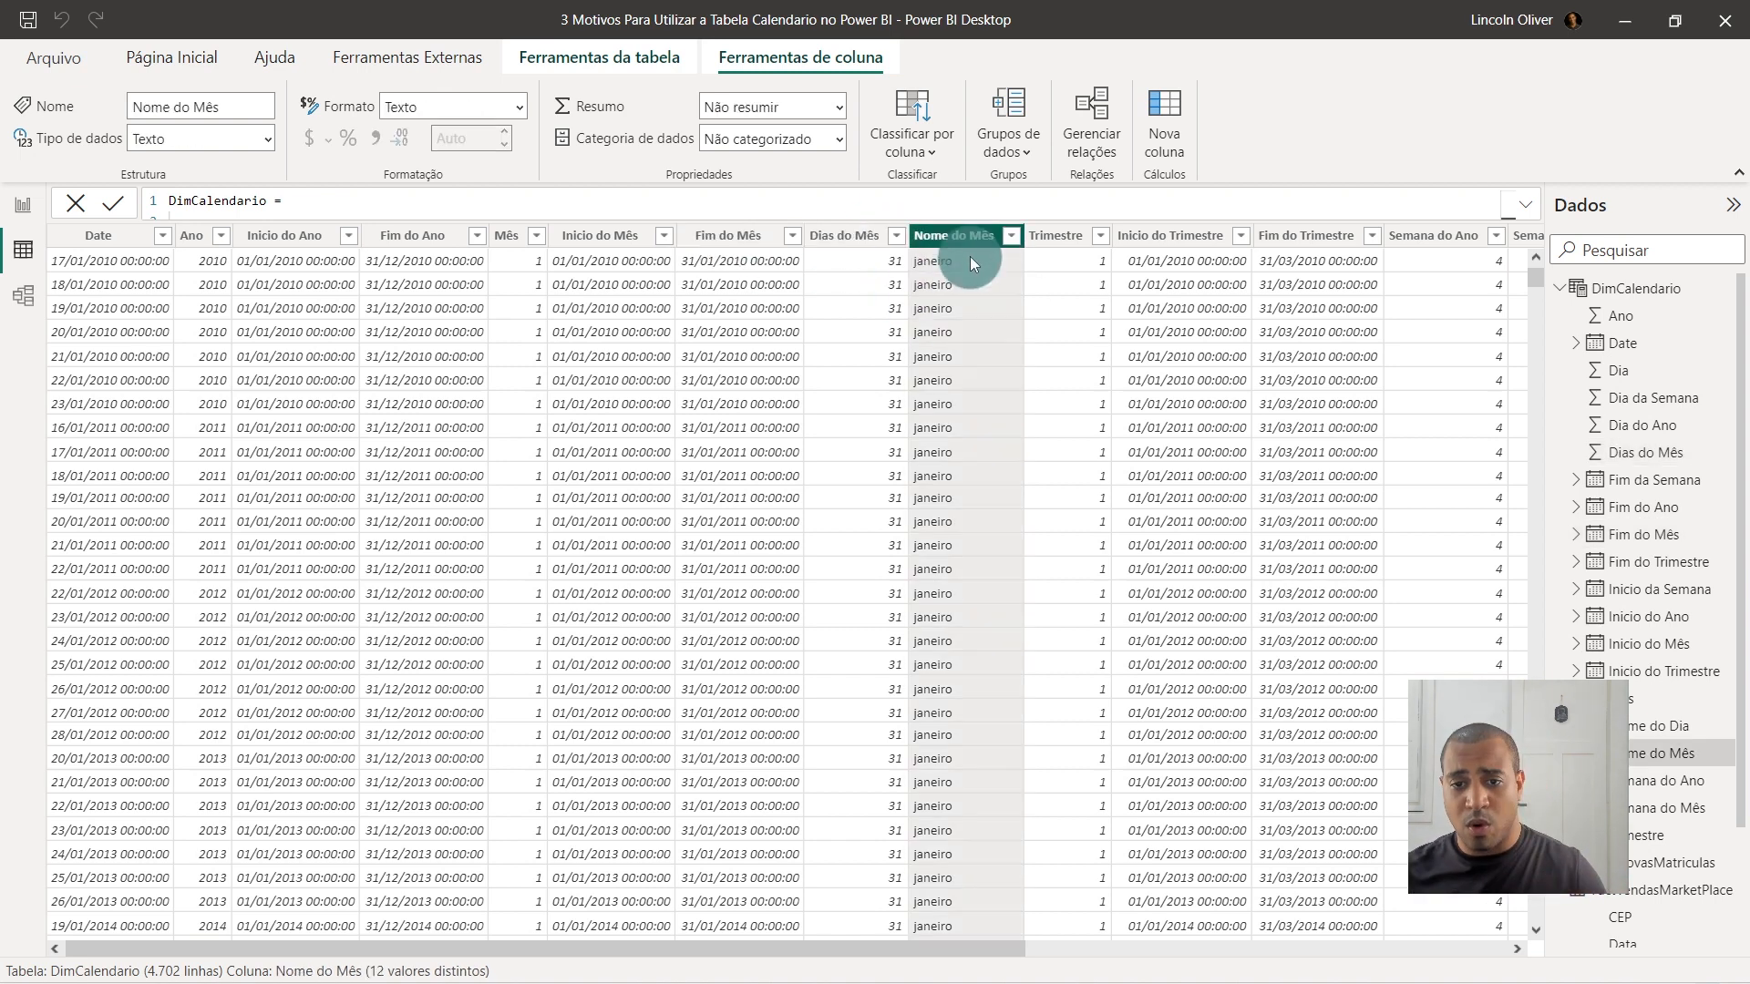
pyautogui.click(1079, 257)
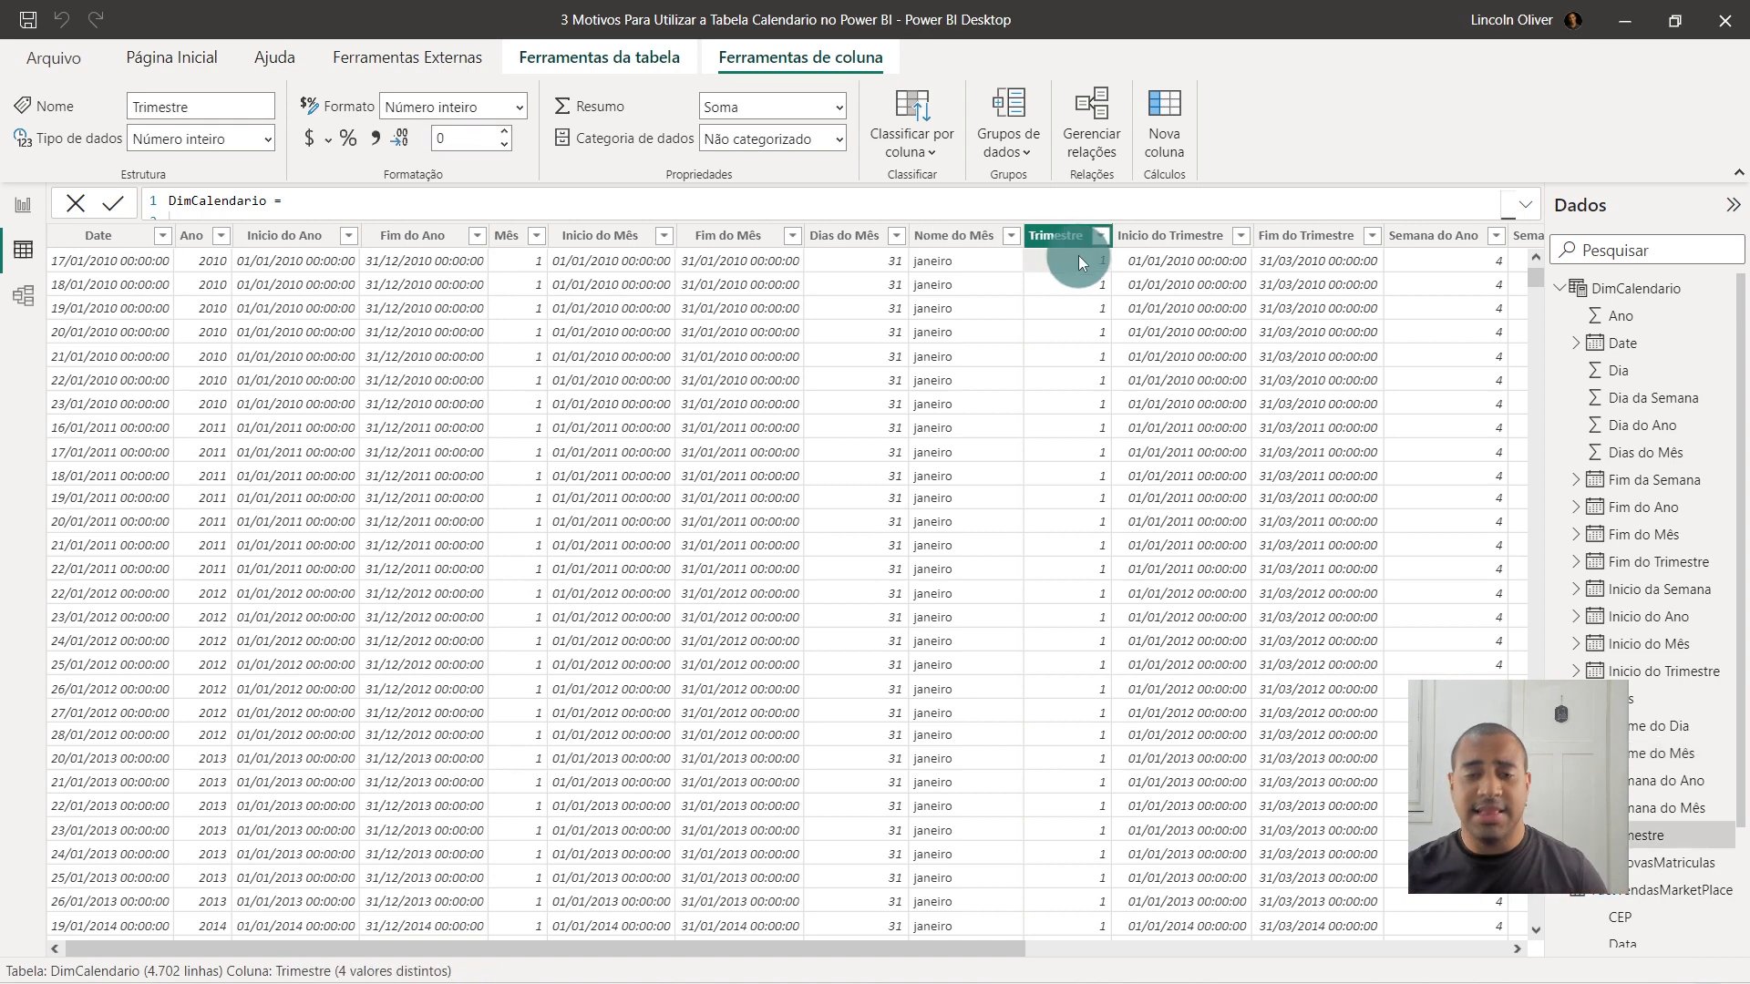
# Review the quarter start and end columns and the week-number columns Semana do Ano and Semana do Mês.
pyautogui.press('Right')
pyautogui.press('Right')
pyautogui.press('Right')
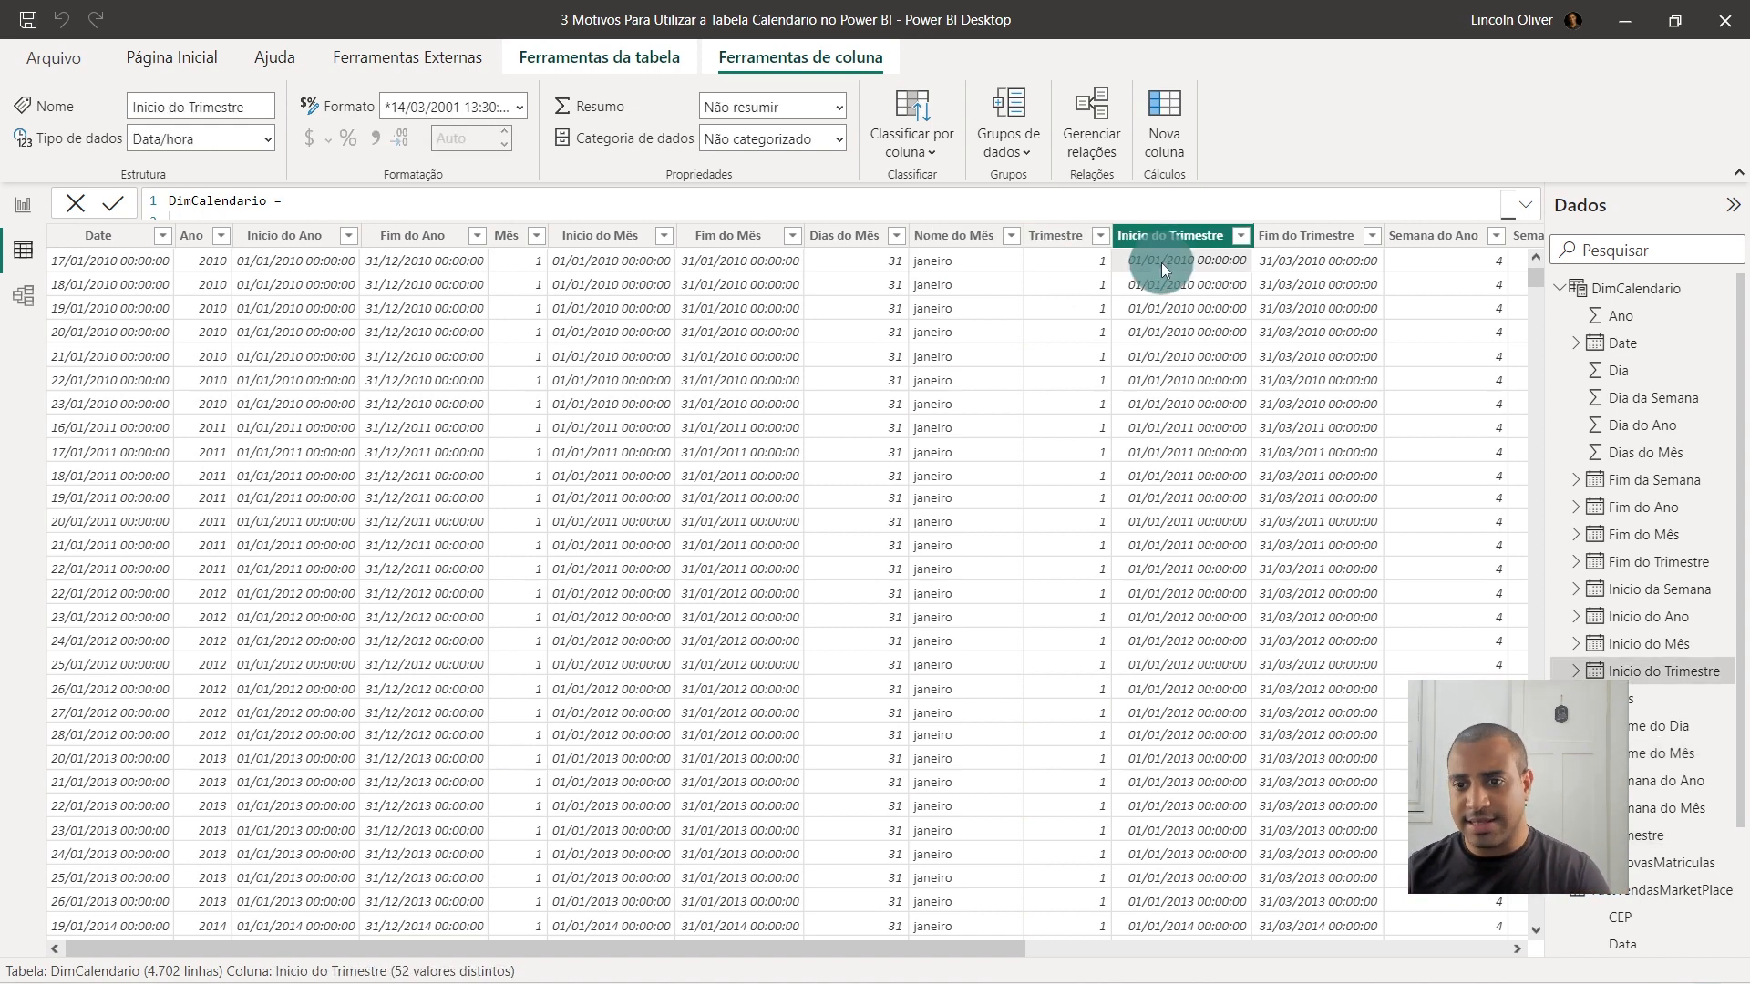
pyautogui.press('Right')
pyautogui.press('Right')
pyautogui.press('Right')
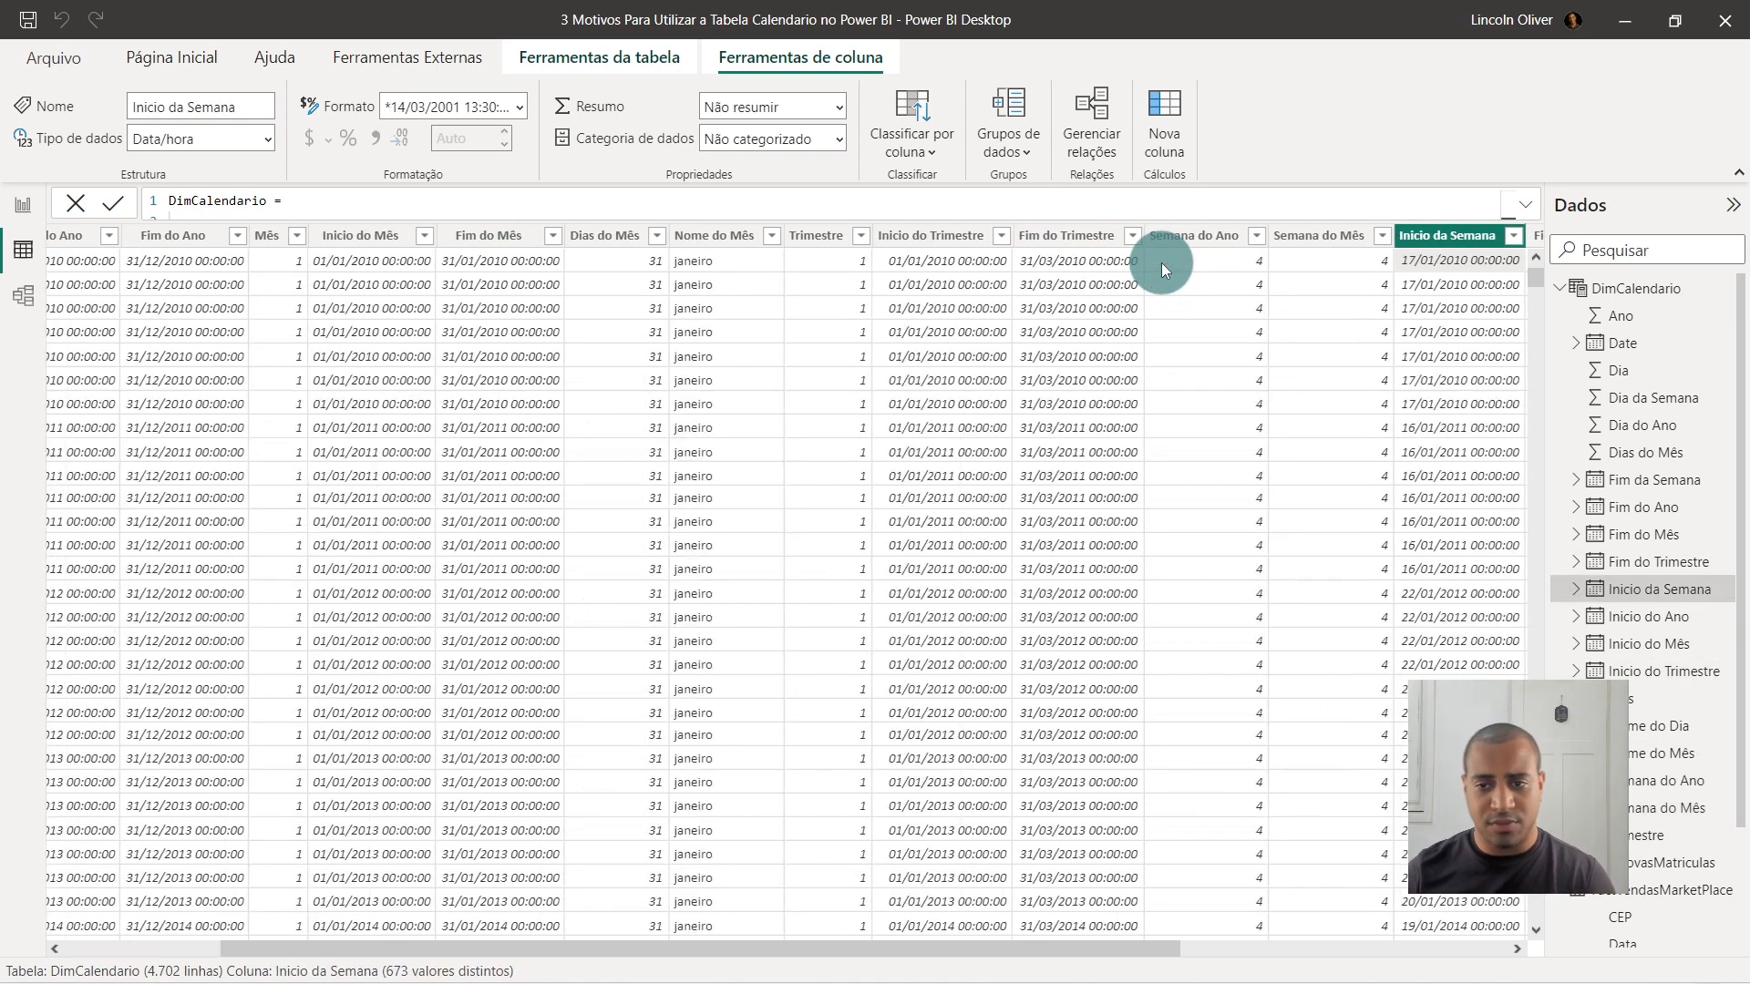
pyautogui.click(1130, 255)
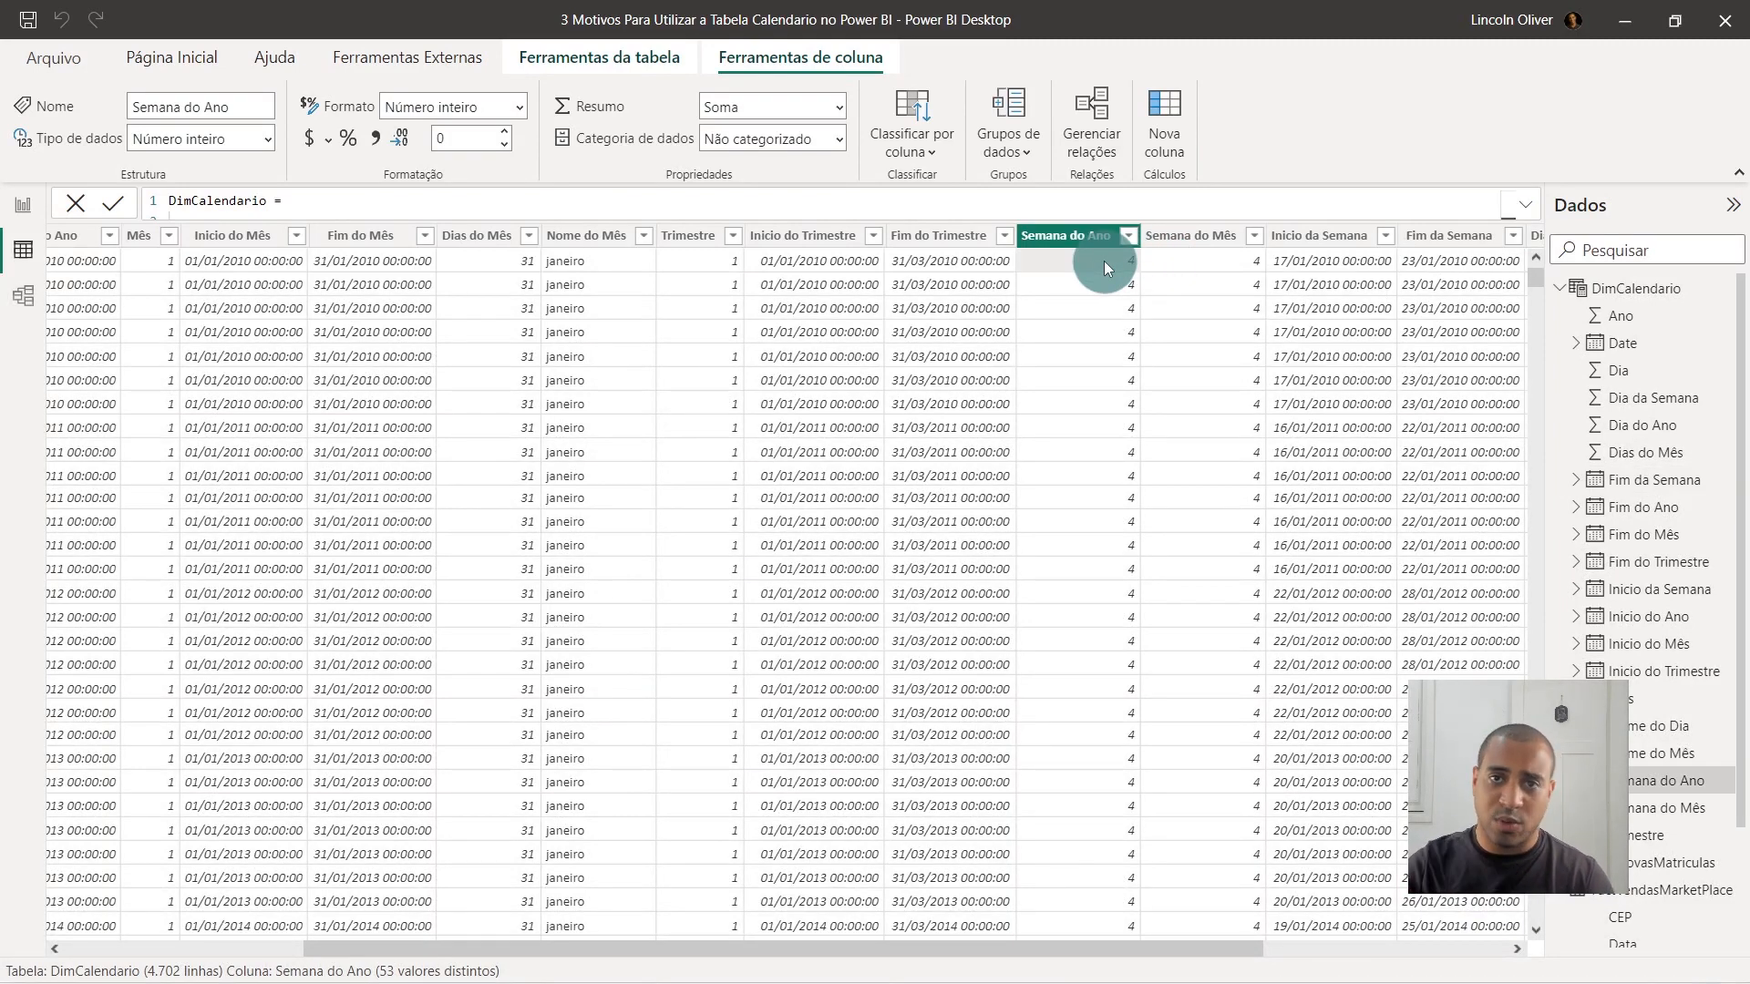
pyautogui.press('Right')
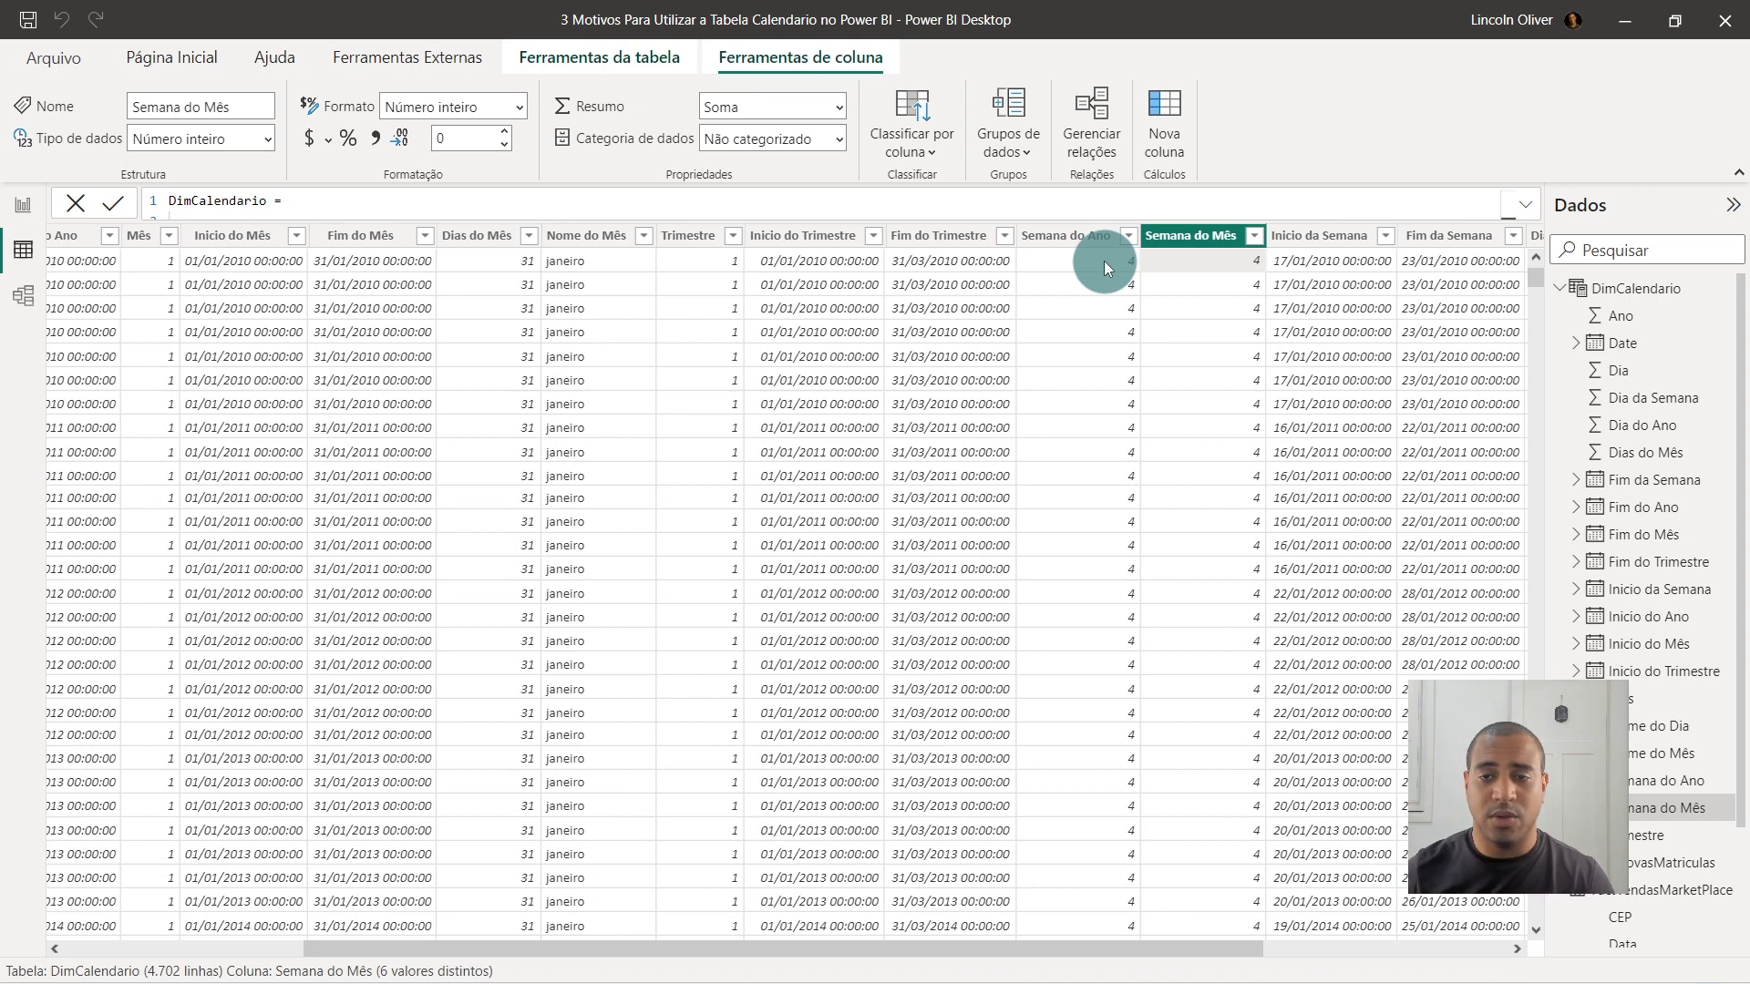
# Review the week start and end columns and the day columns through Nome do Dia, the table's last column.
pyautogui.press('Right')
pyautogui.press('Right')
pyautogui.press('Right')
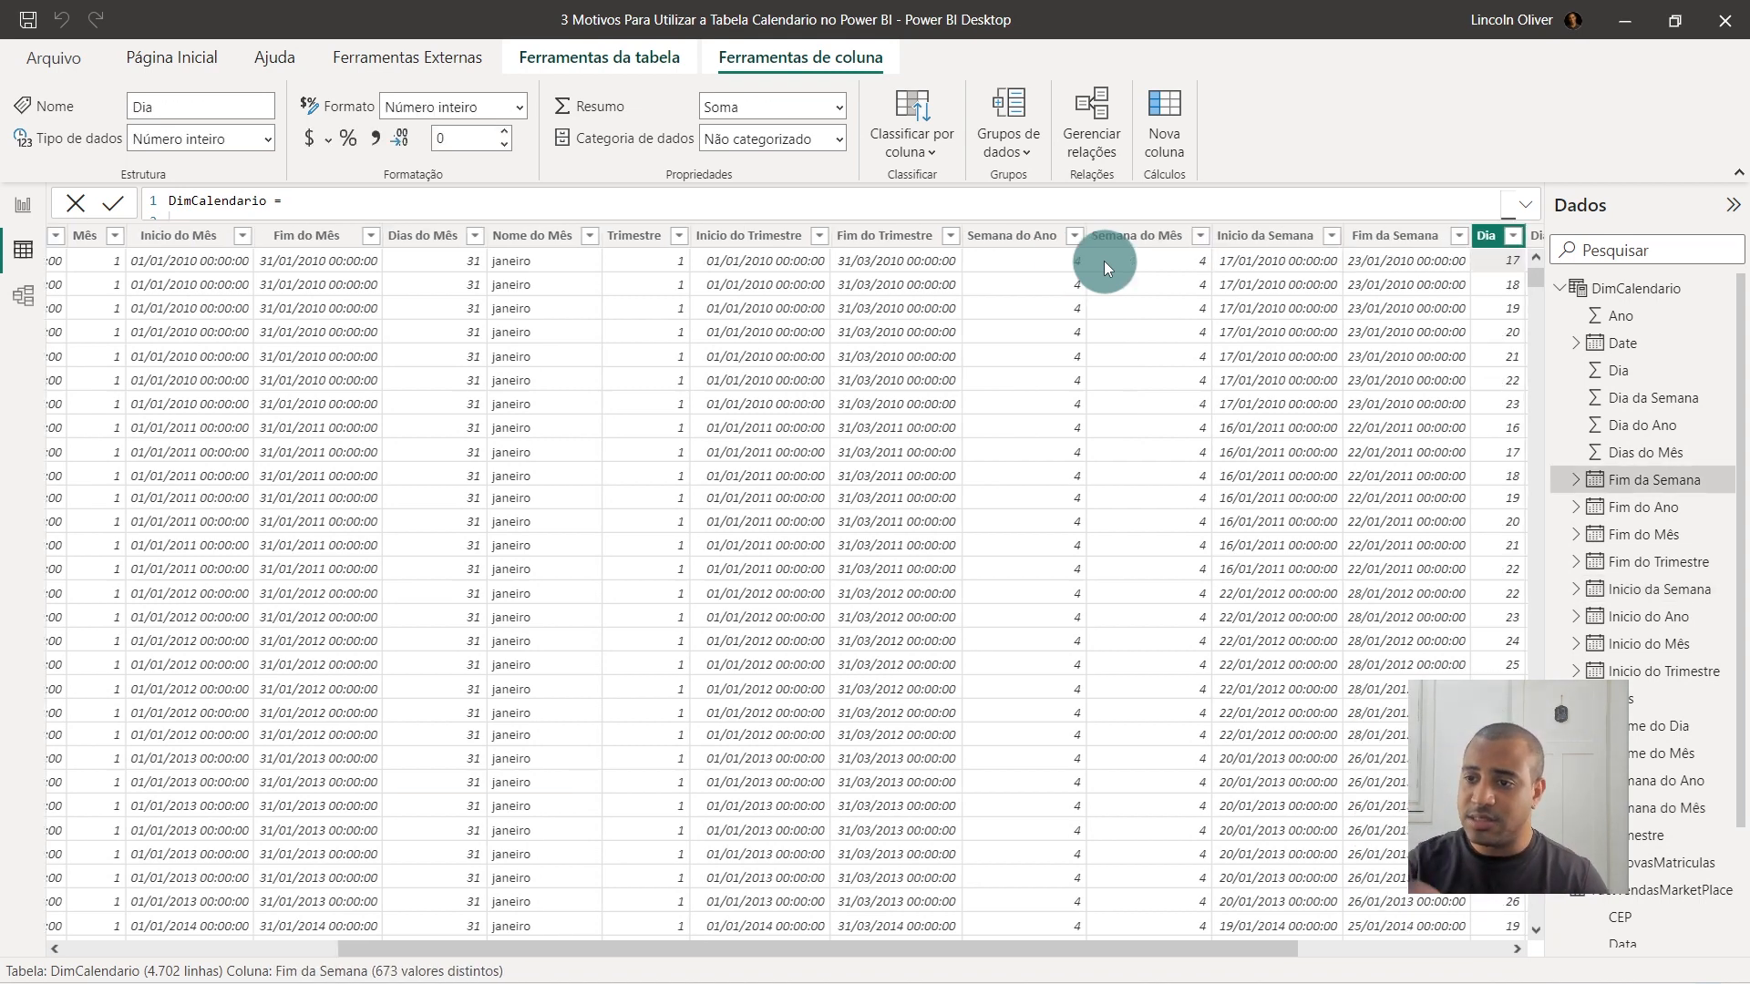
pyautogui.click(1276, 263)
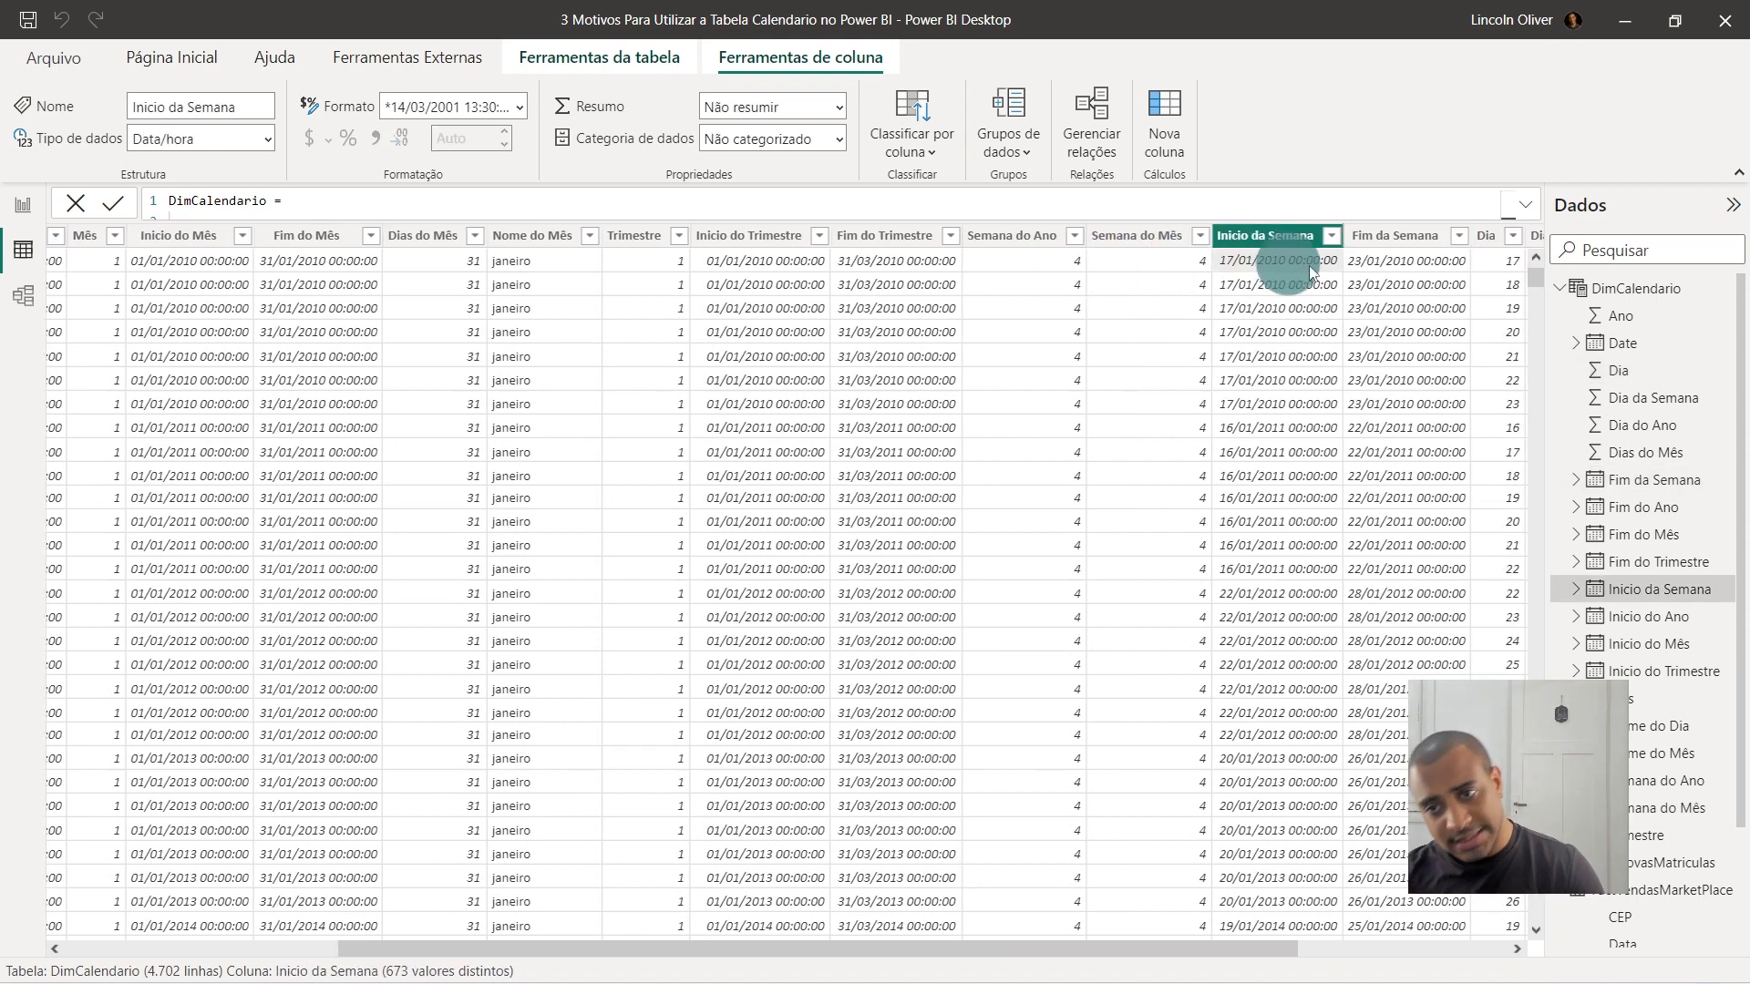
pyautogui.click(1391, 262)
pyautogui.press('Right')
pyautogui.press('Right')
pyautogui.press('Right')
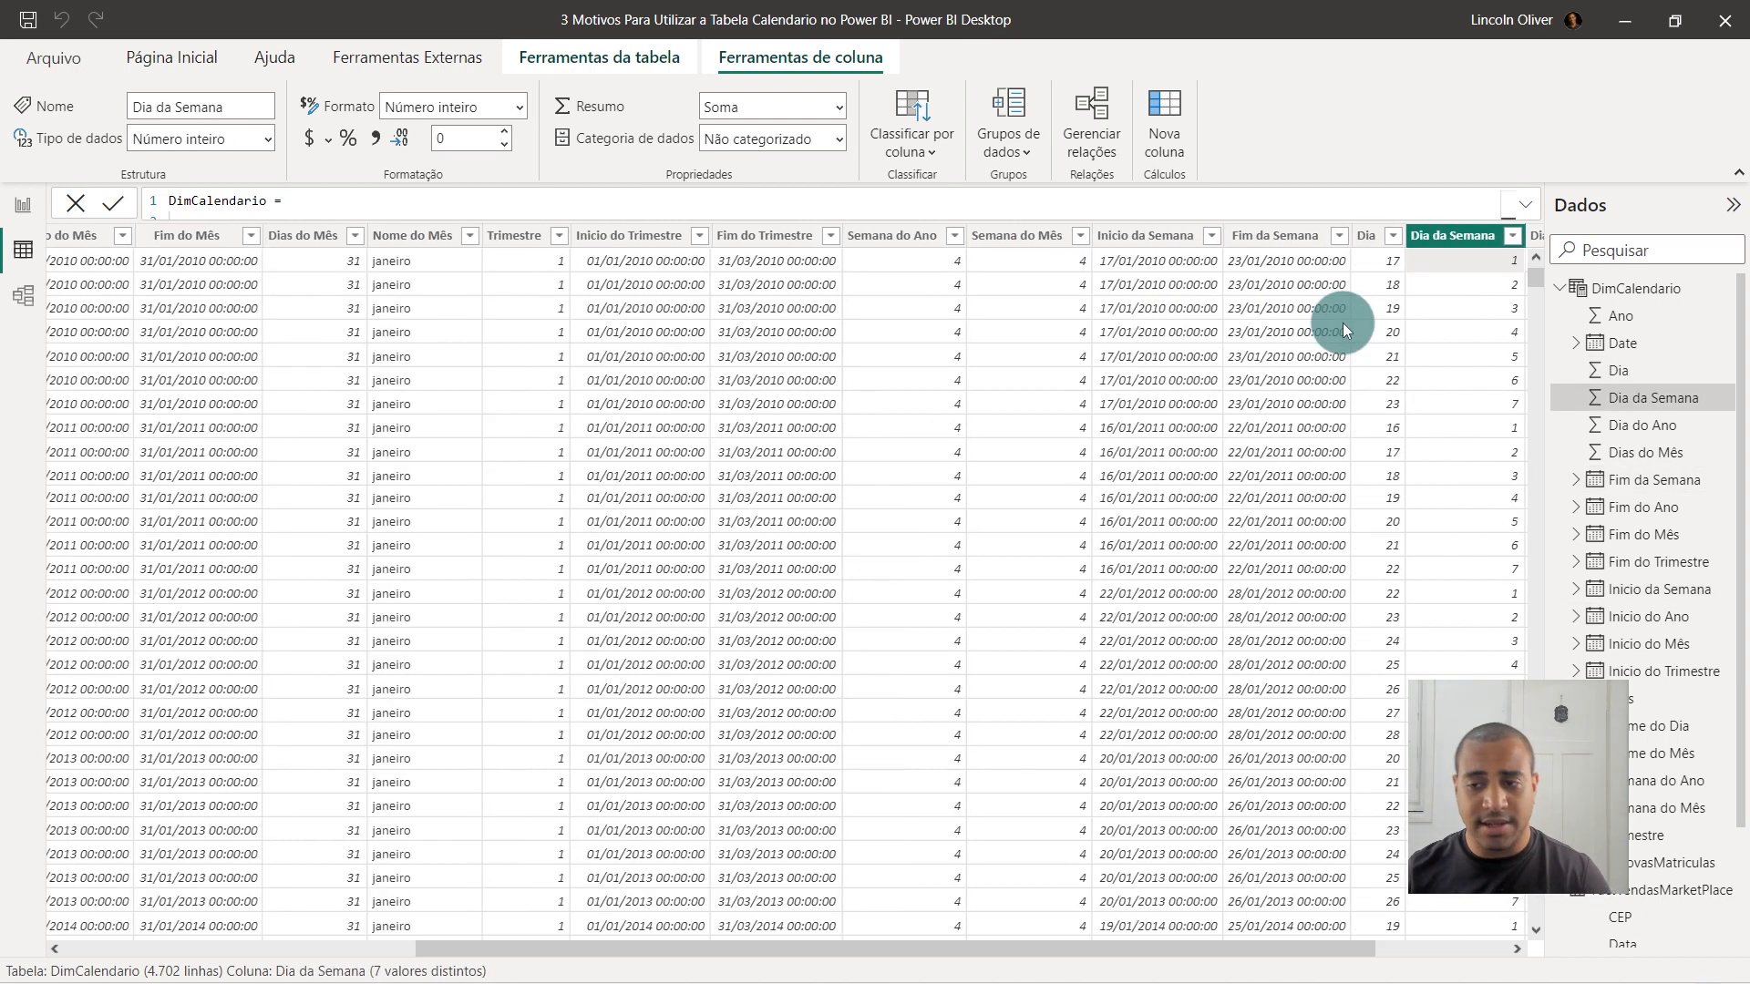
pyautogui.press('Right')
pyautogui.press('Home')
pyautogui.press('End')
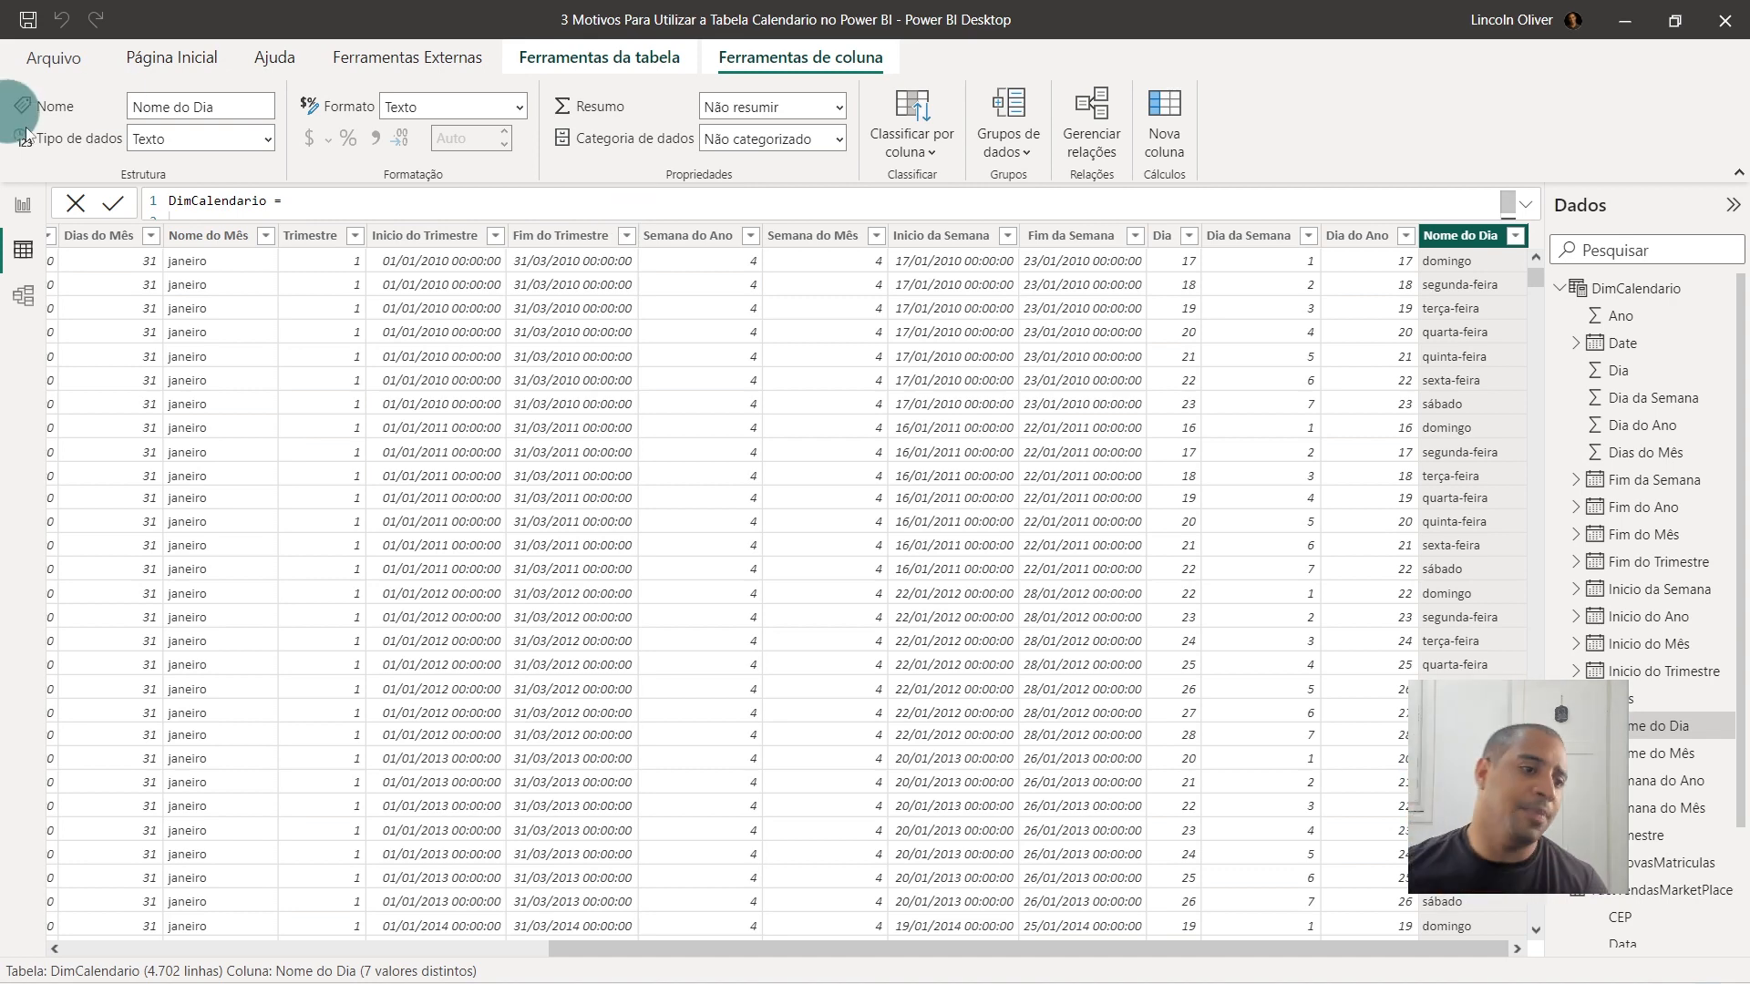
# Check the blank report page, return to the DimCalendario data, and compare the start and end columns for quarters and weeks.
pyautogui.click(28, 203)
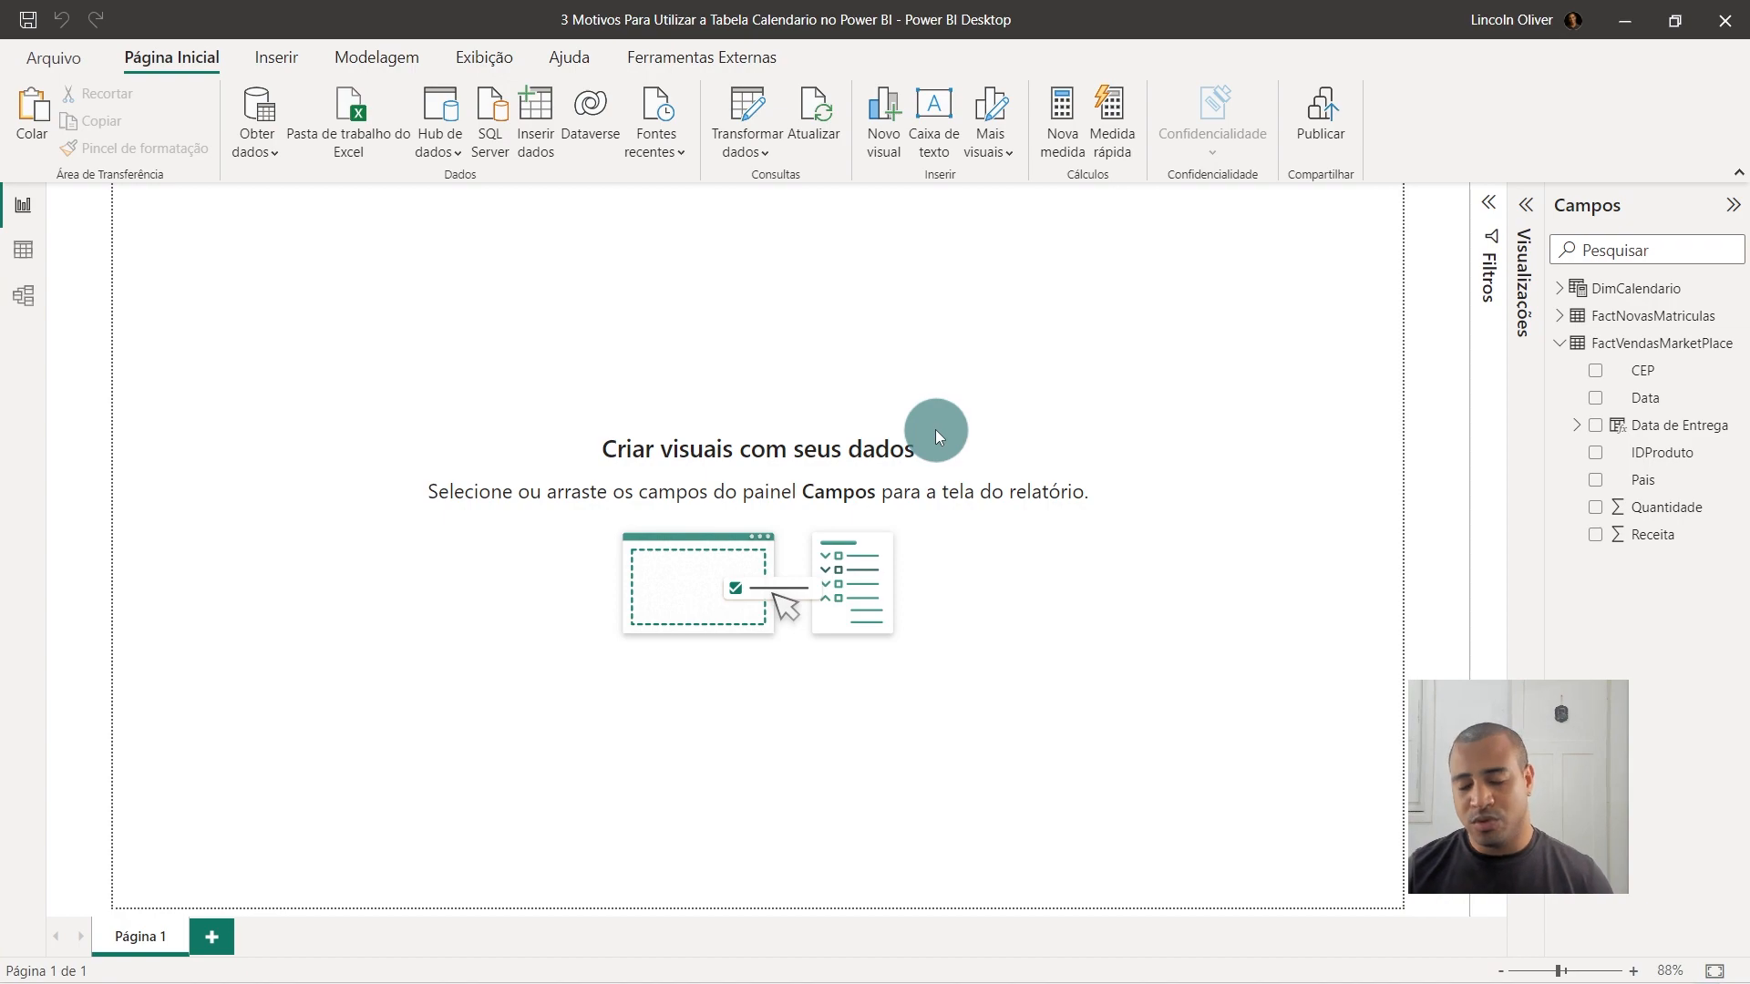
pyautogui.click(22, 248)
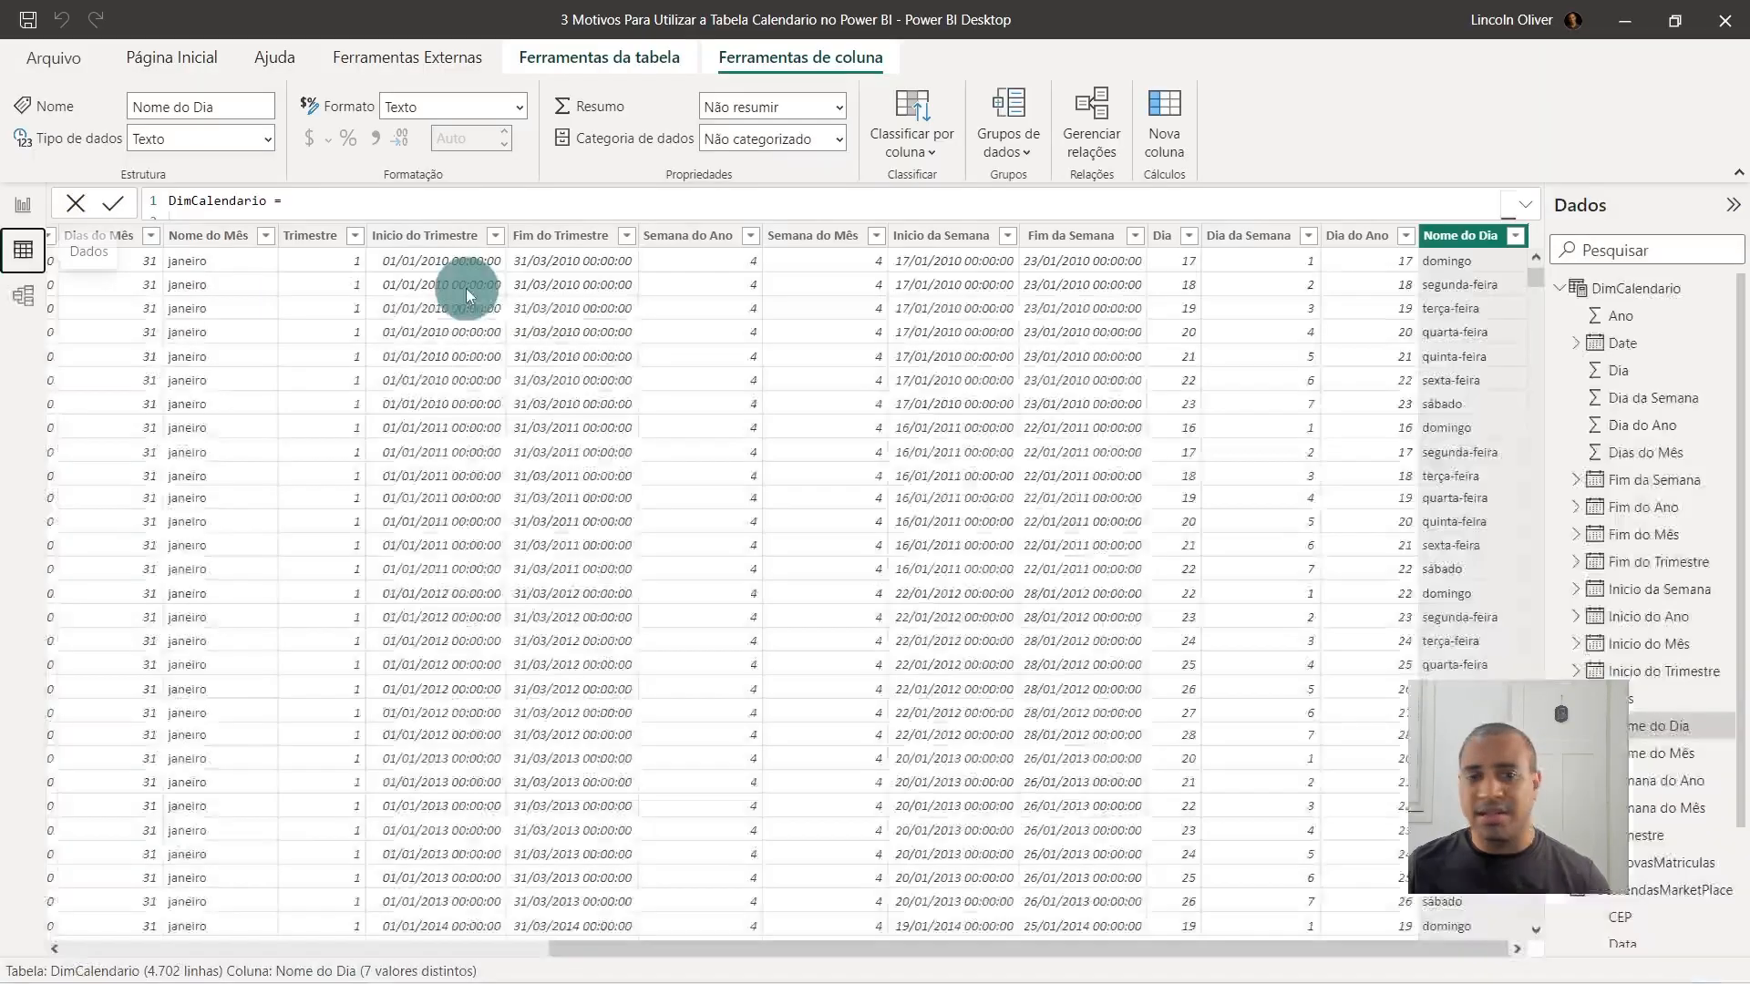
pyautogui.click(552, 235)
pyautogui.click(460, 235)
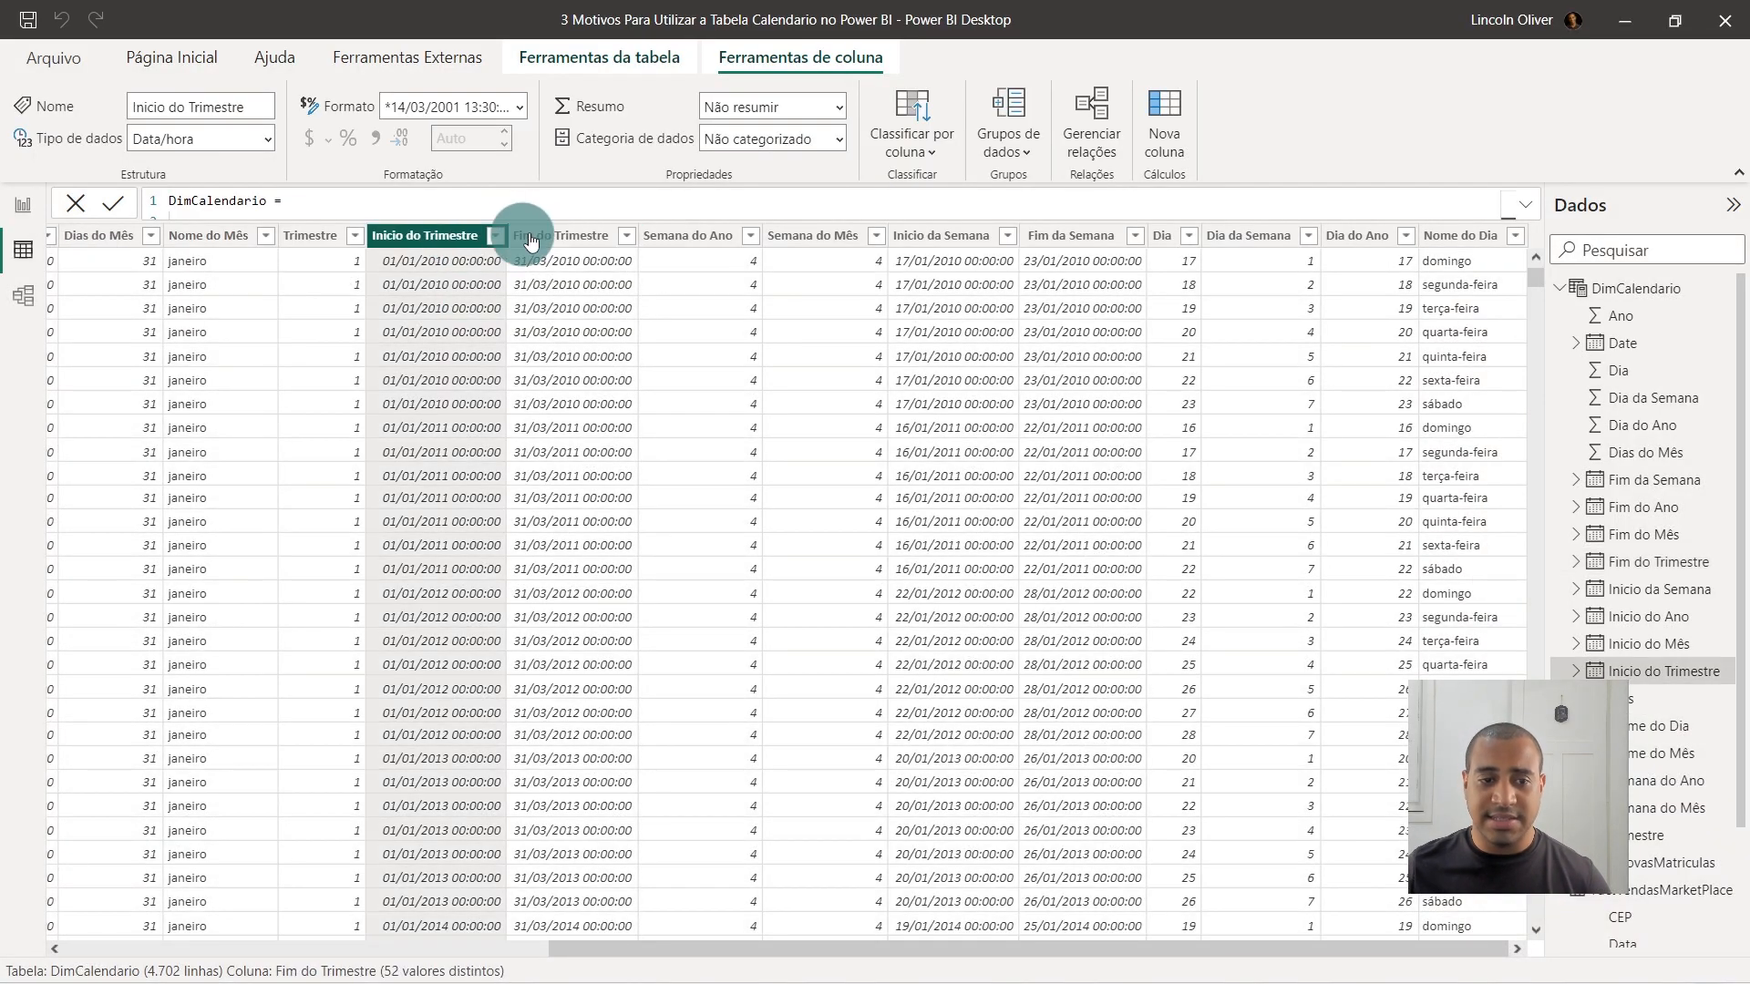
pyautogui.click(531, 235)
pyautogui.click(460, 236)
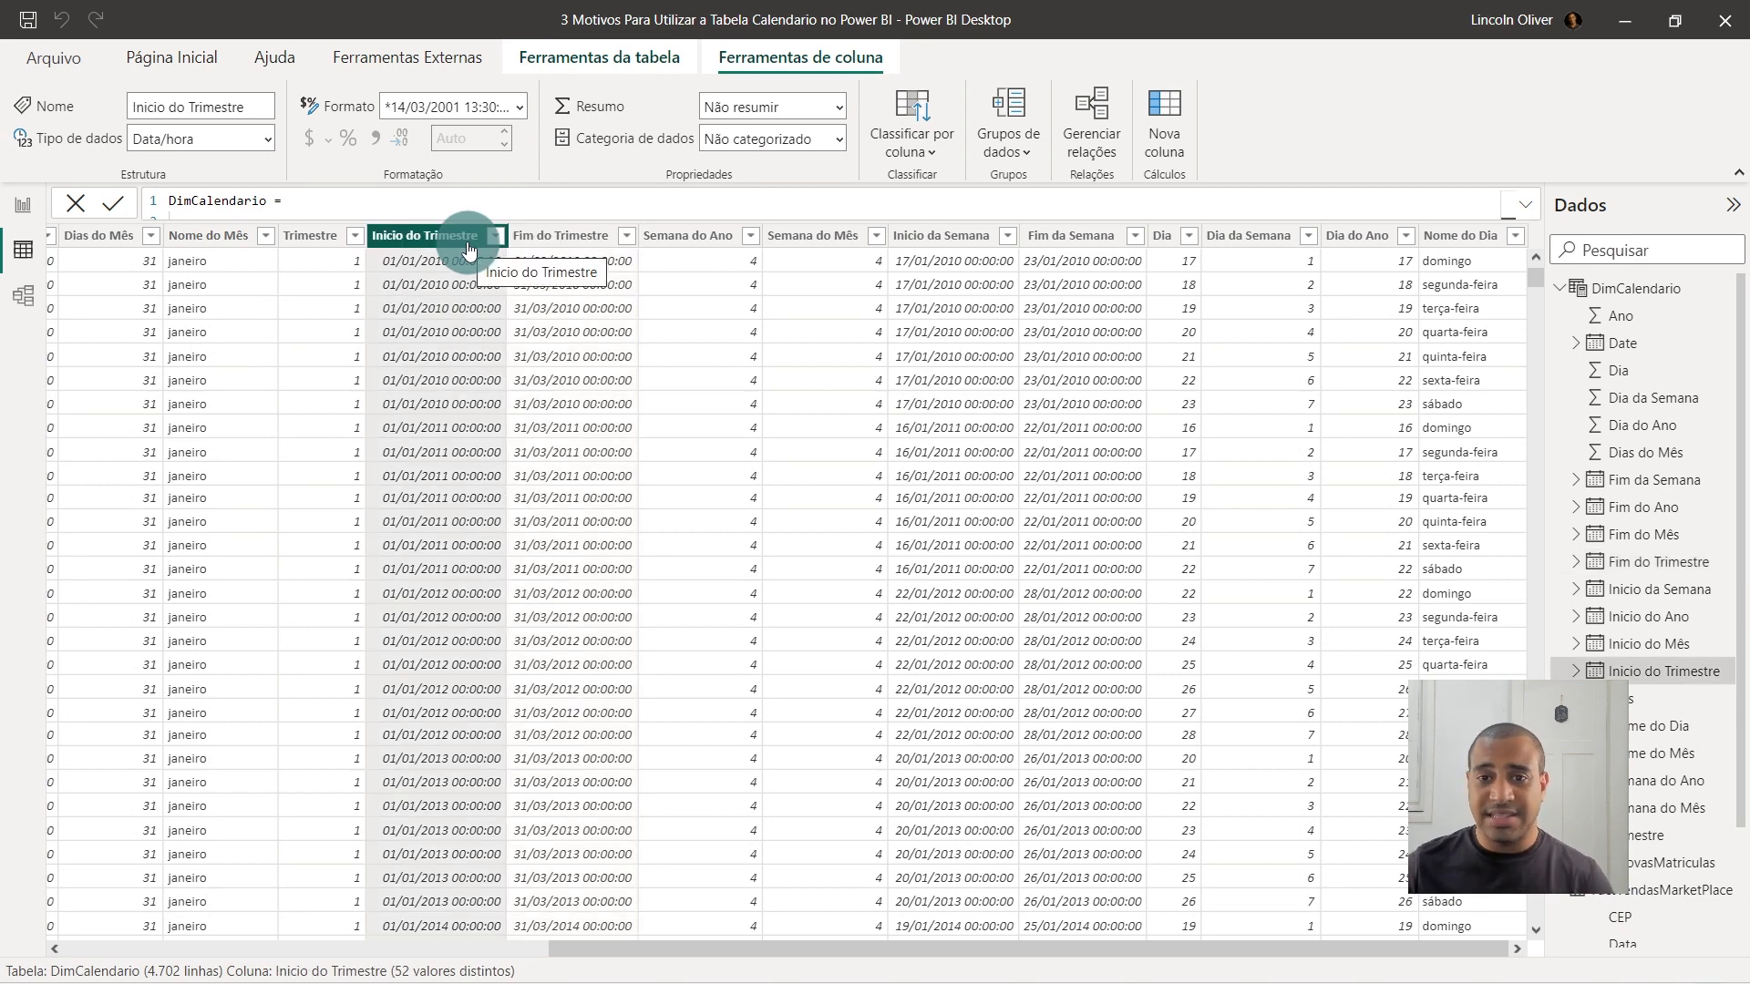
pyautogui.click(970, 248)
pyautogui.click(1093, 236)
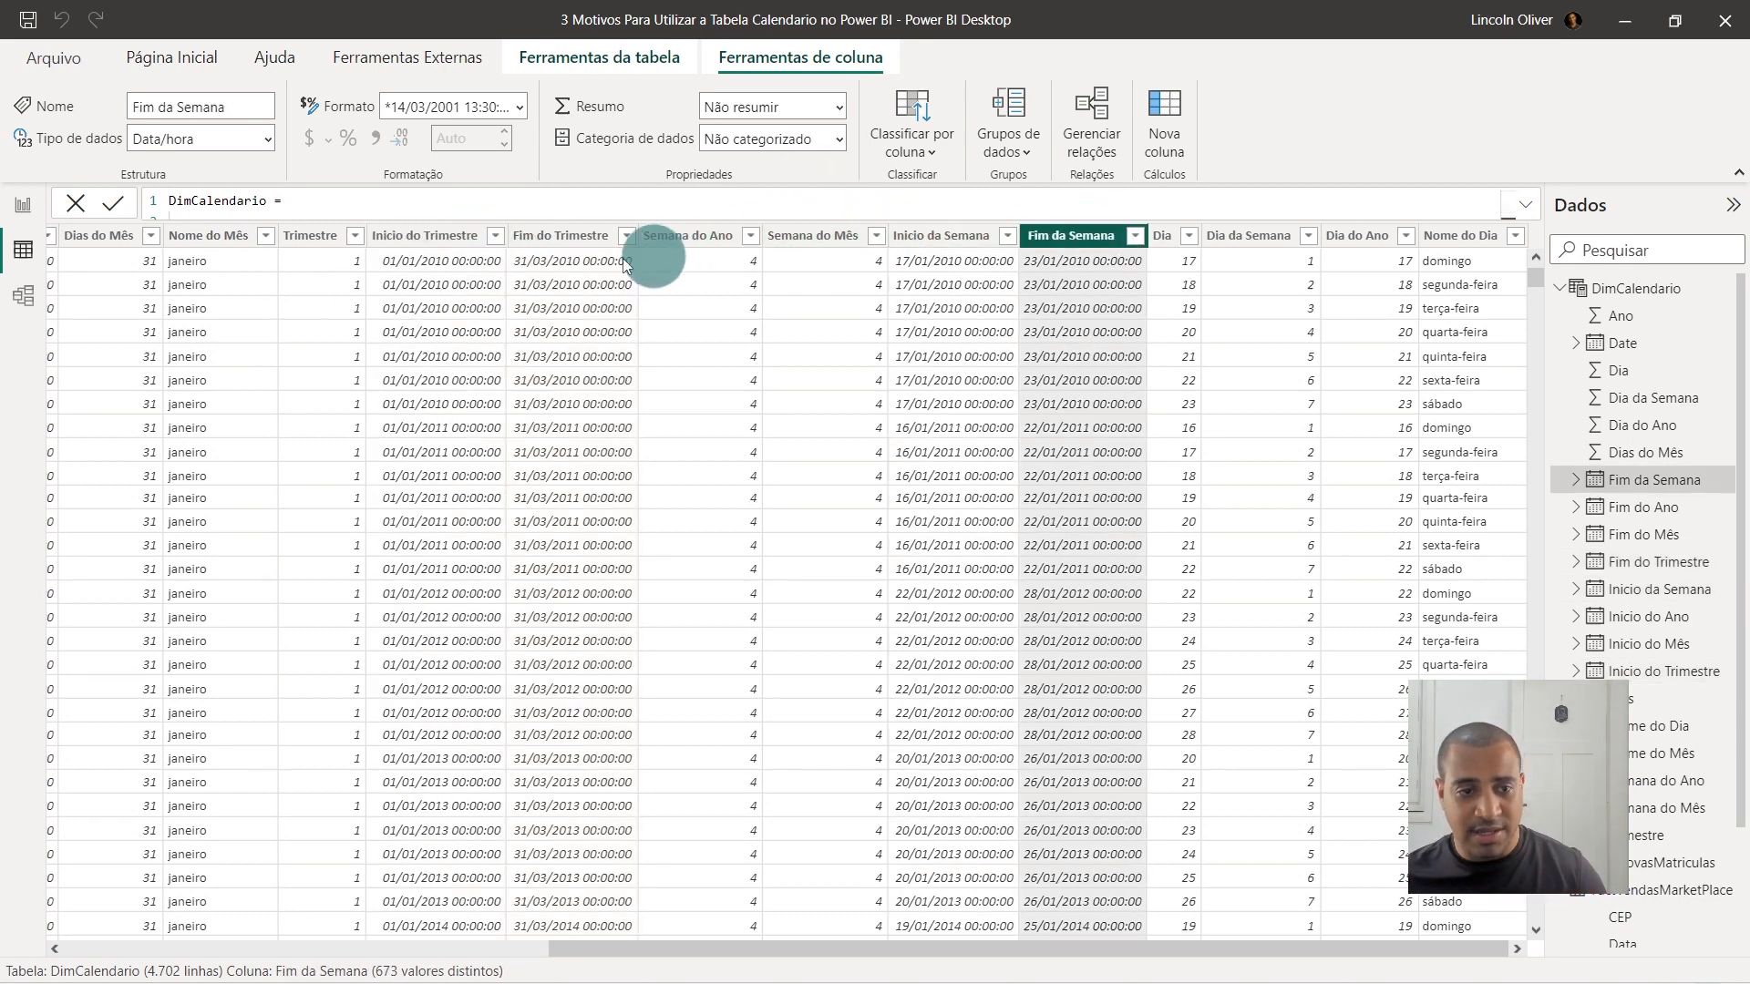
pyautogui.click(450, 239)
pyautogui.click(584, 238)
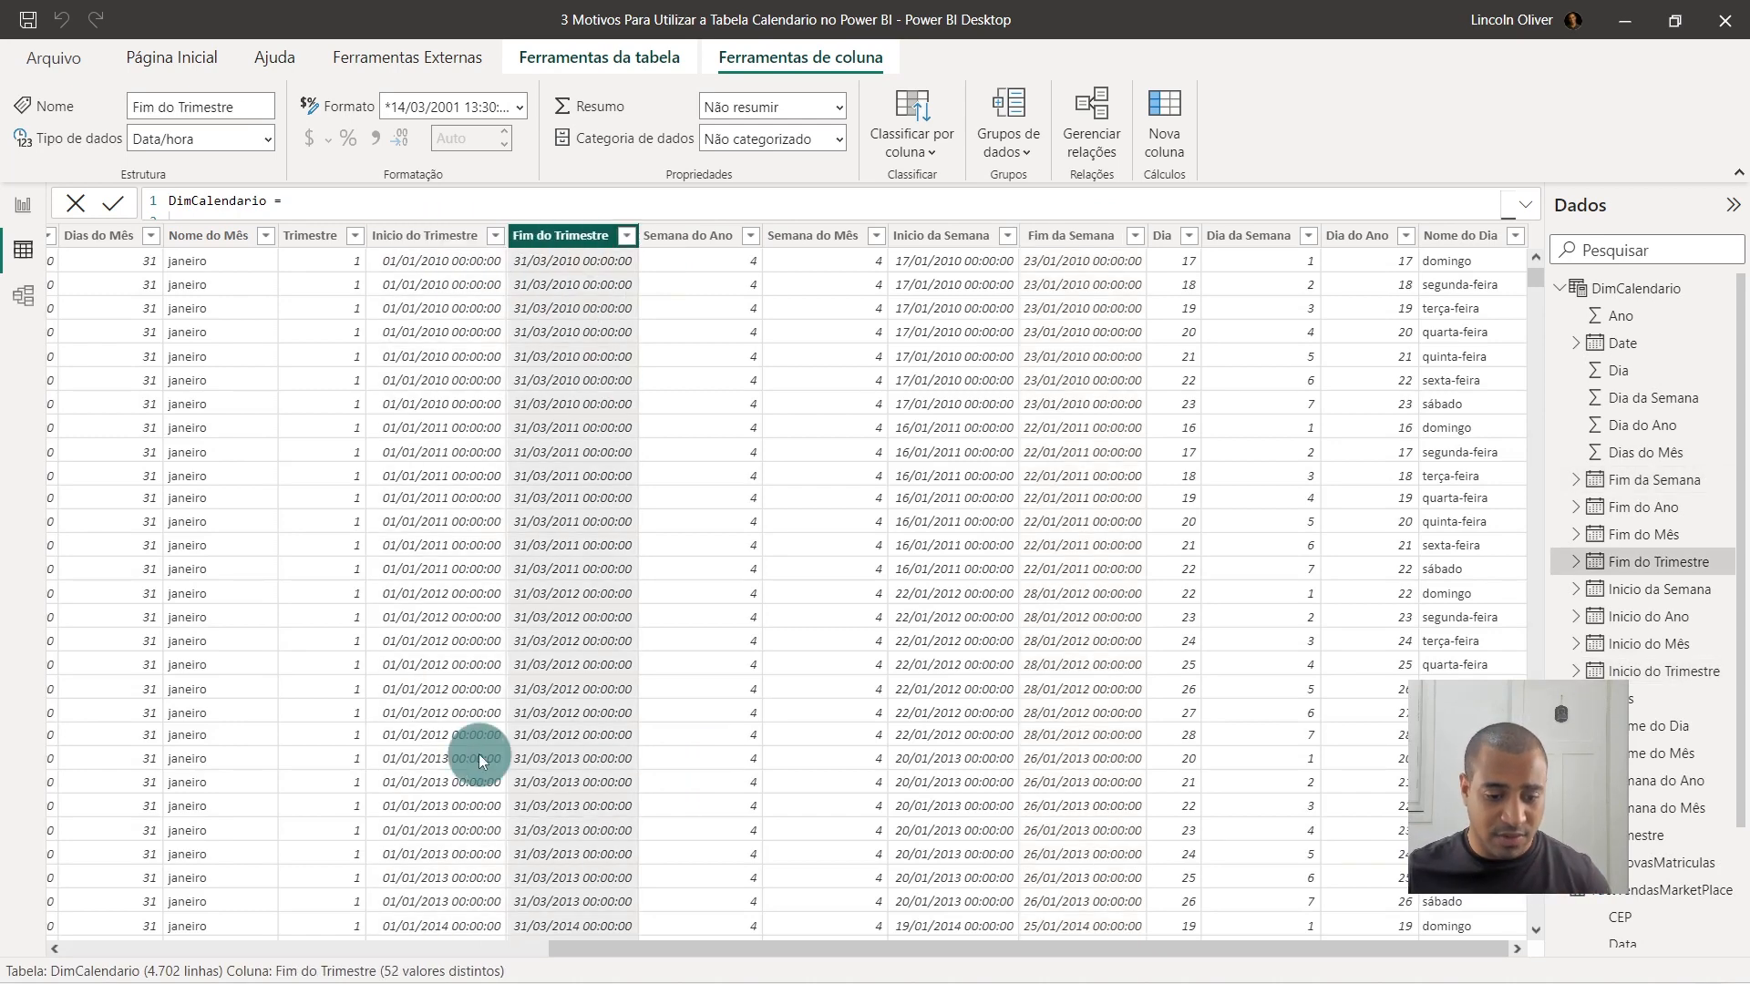
# Compare the Date column with the start and end columns for months and years in DimCalendario.
pyautogui.hscroll(-5, 490, 902)
pyautogui.click(612, 239)
pyautogui.click(745, 239)
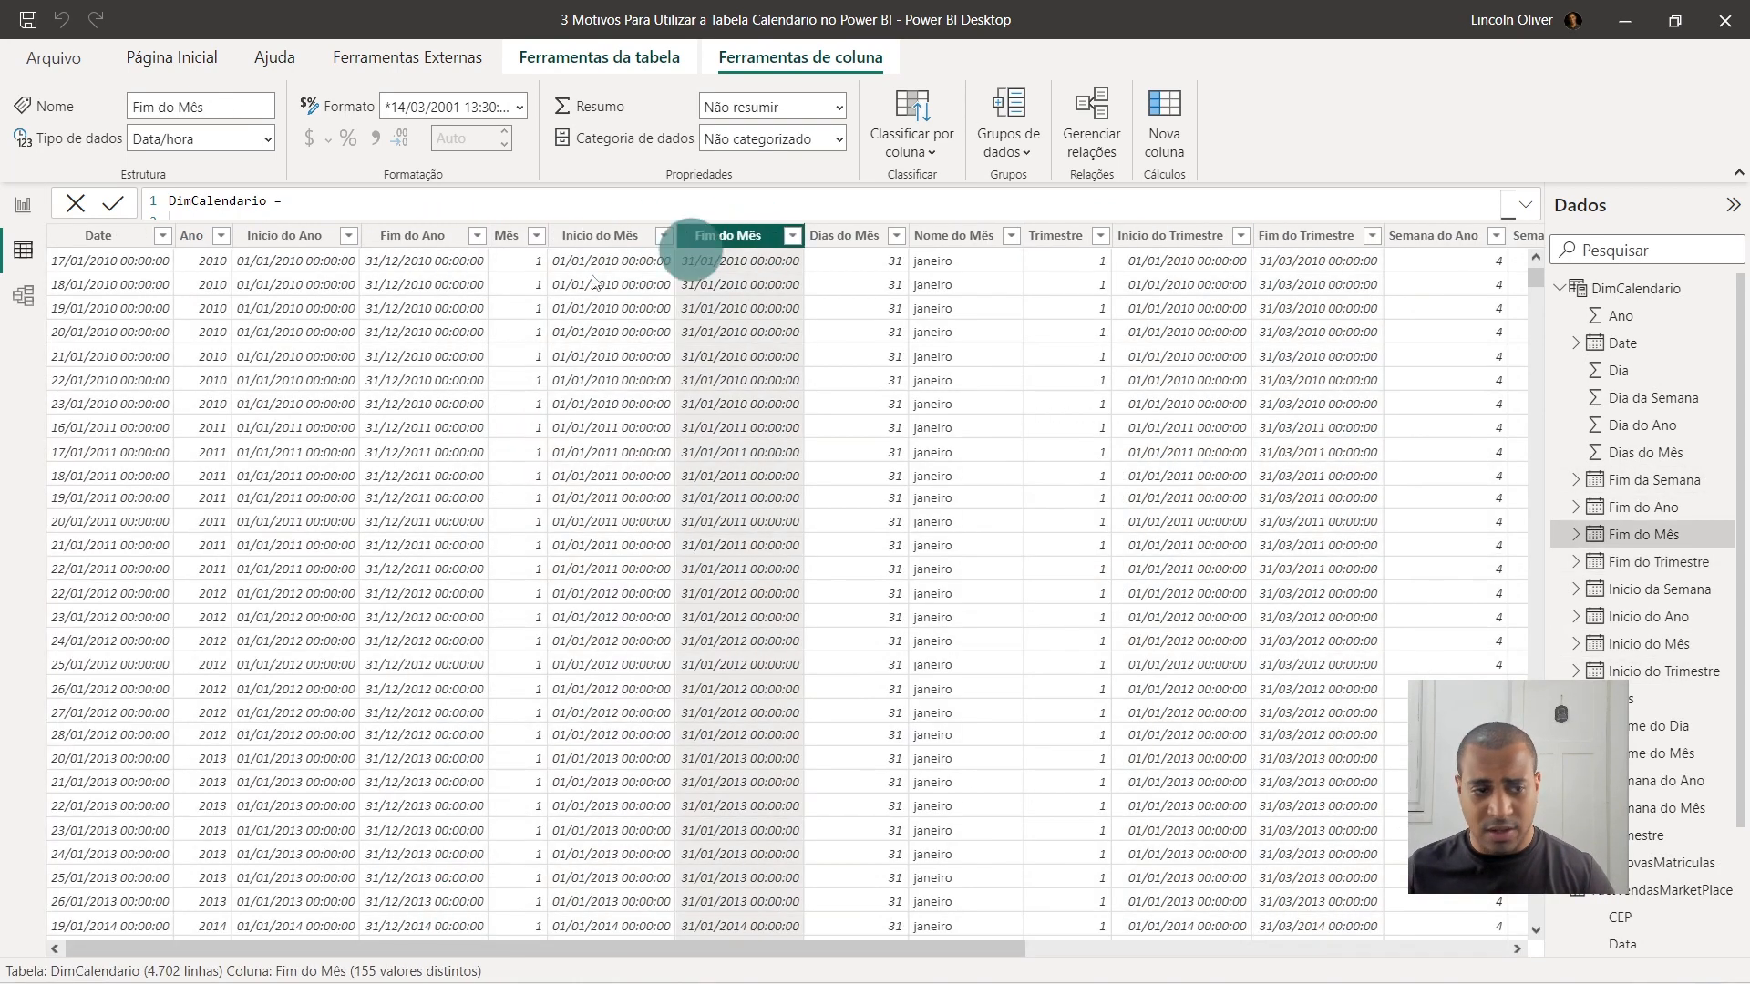
pyautogui.click(133, 266)
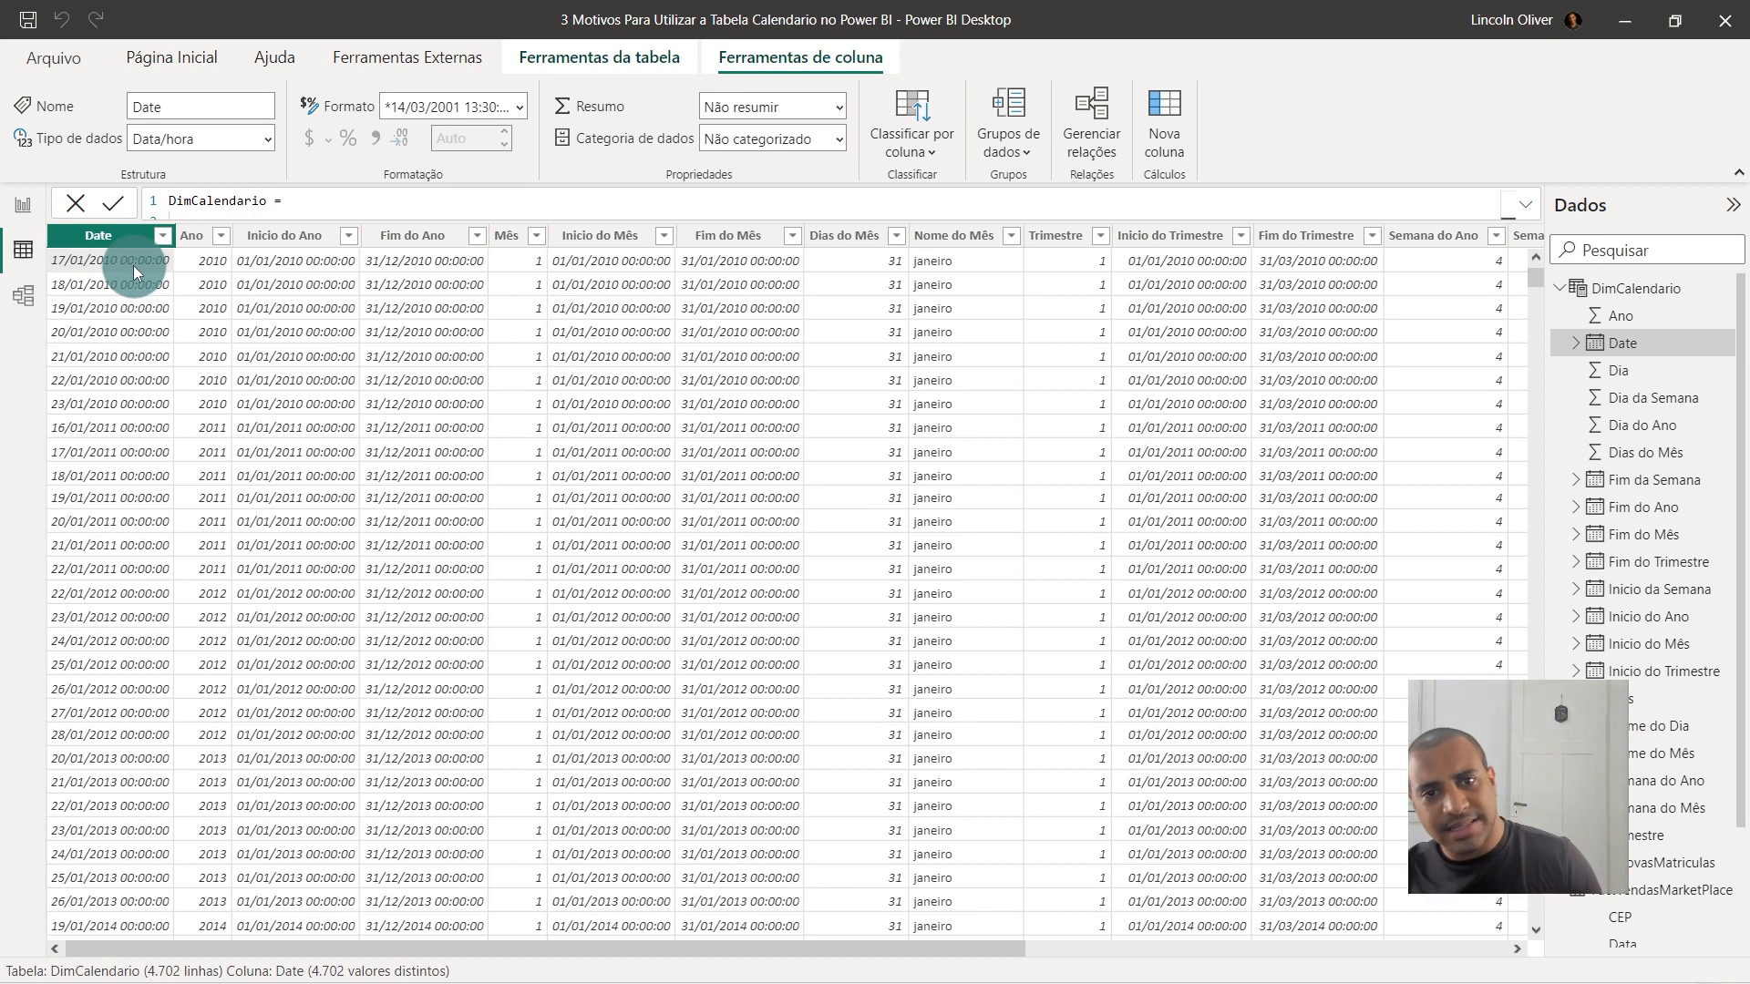
pyautogui.click(437, 239)
pyautogui.click(638, 239)
pyautogui.click(706, 239)
pyautogui.click(424, 235)
pyautogui.click(292, 235)
# Switch to the report view and examine the date fields of FactNovasMatriculas and FactVendasMarketPlace.
pyautogui.click(22, 206)
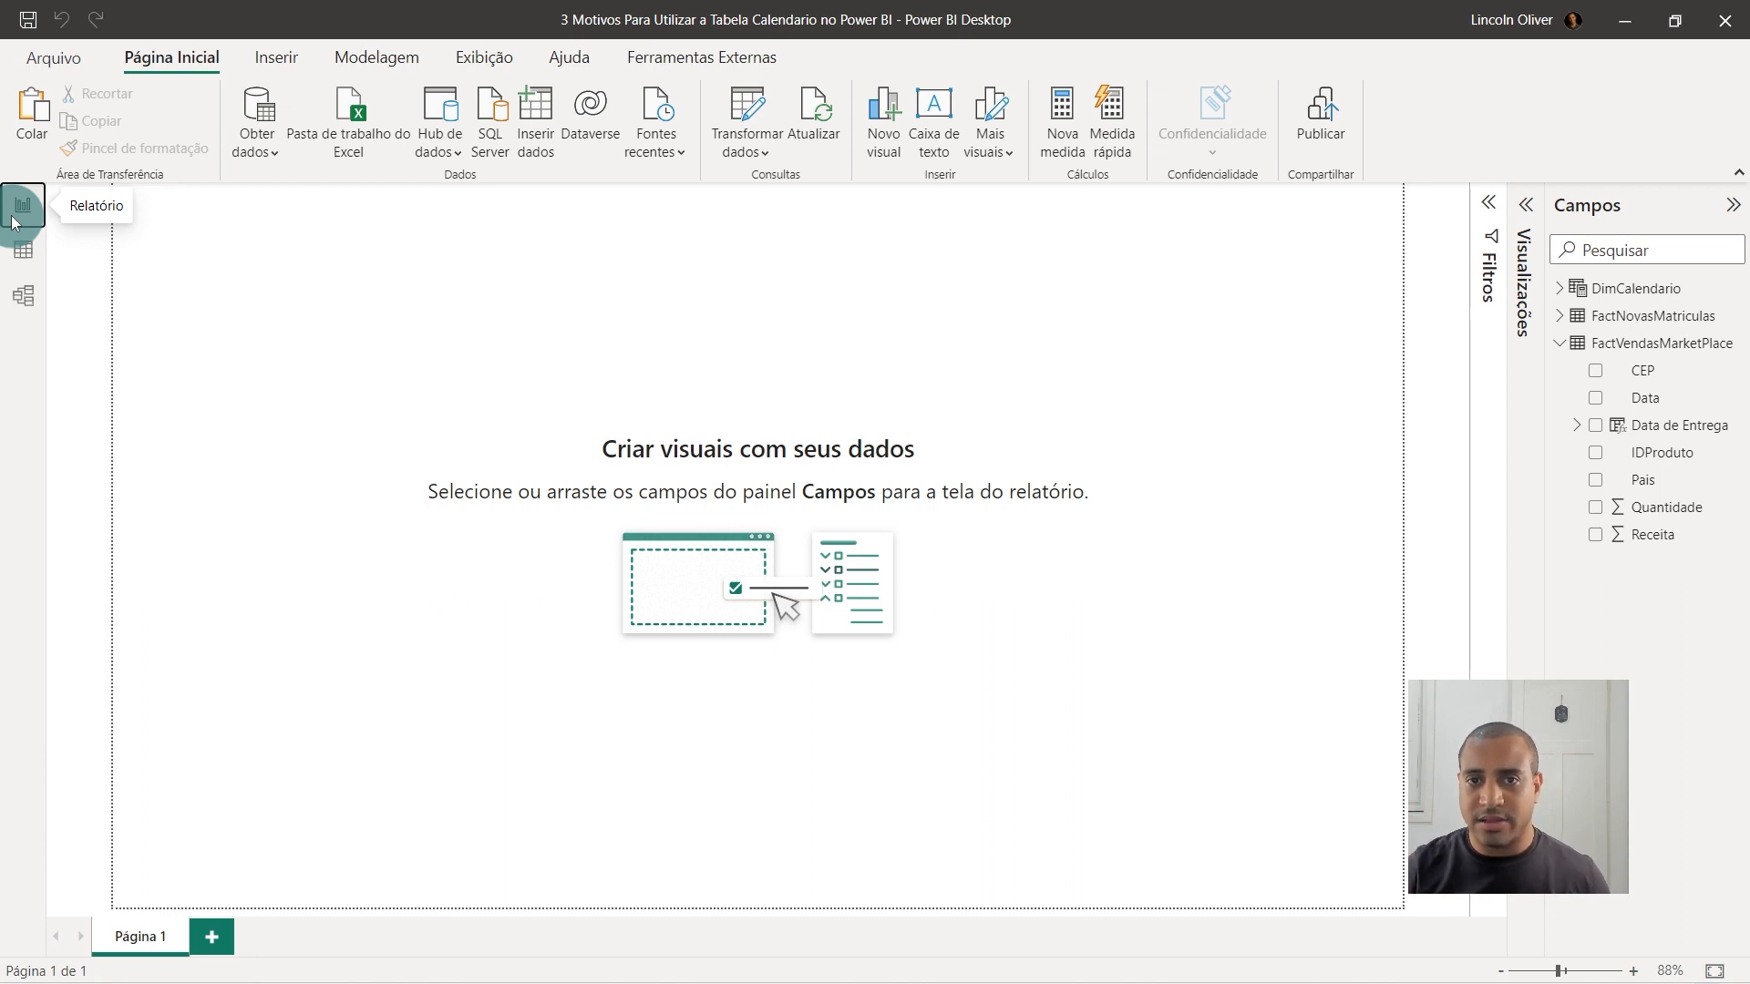
pyautogui.click(1586, 316)
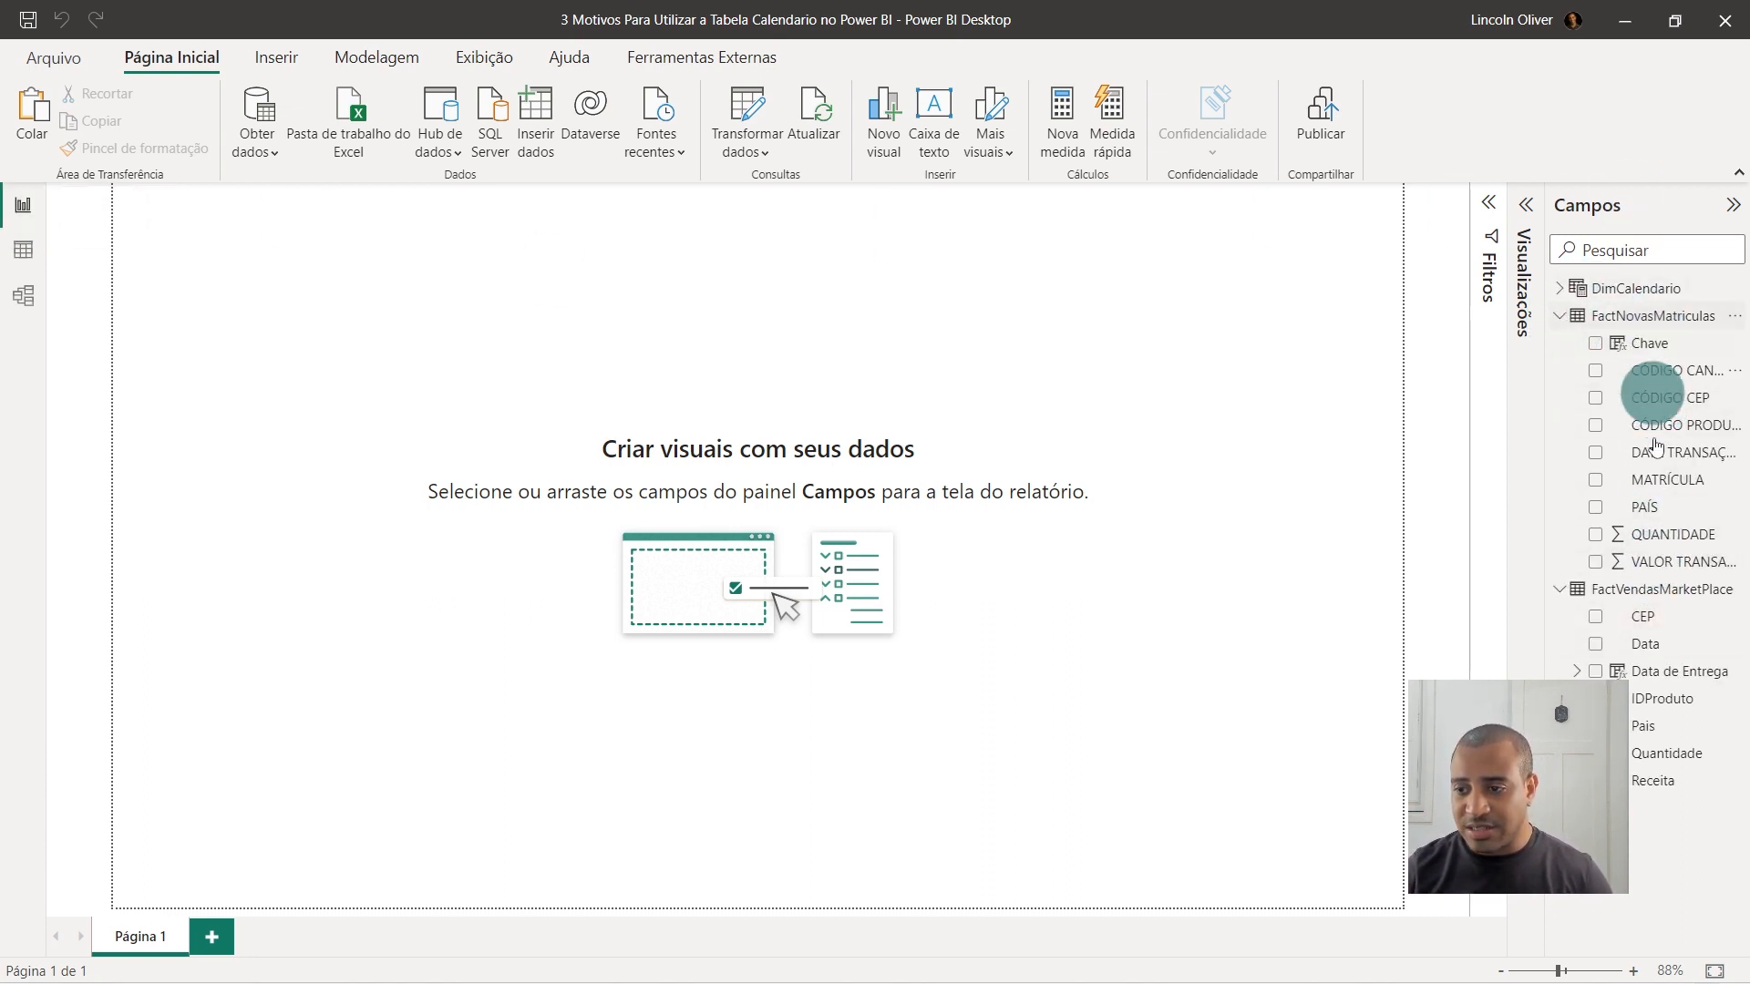
pyautogui.click(1654, 647)
pyautogui.click(1667, 480)
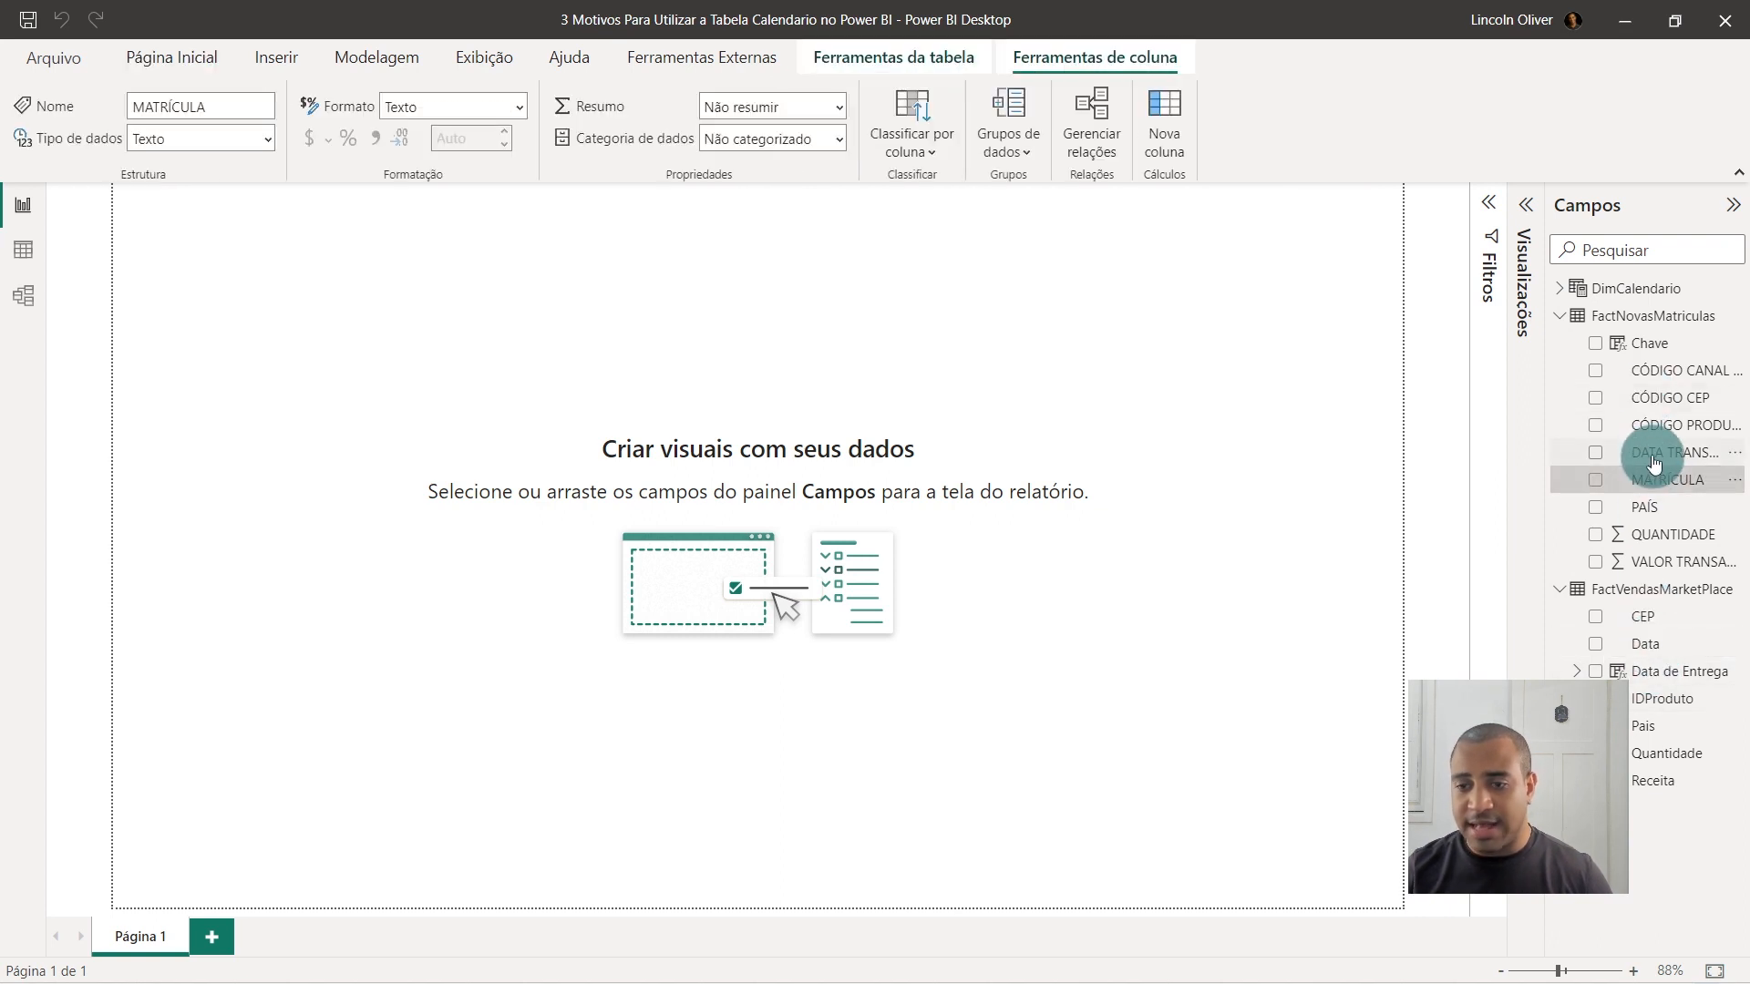
pyautogui.click(1675, 452)
pyautogui.click(602, 363)
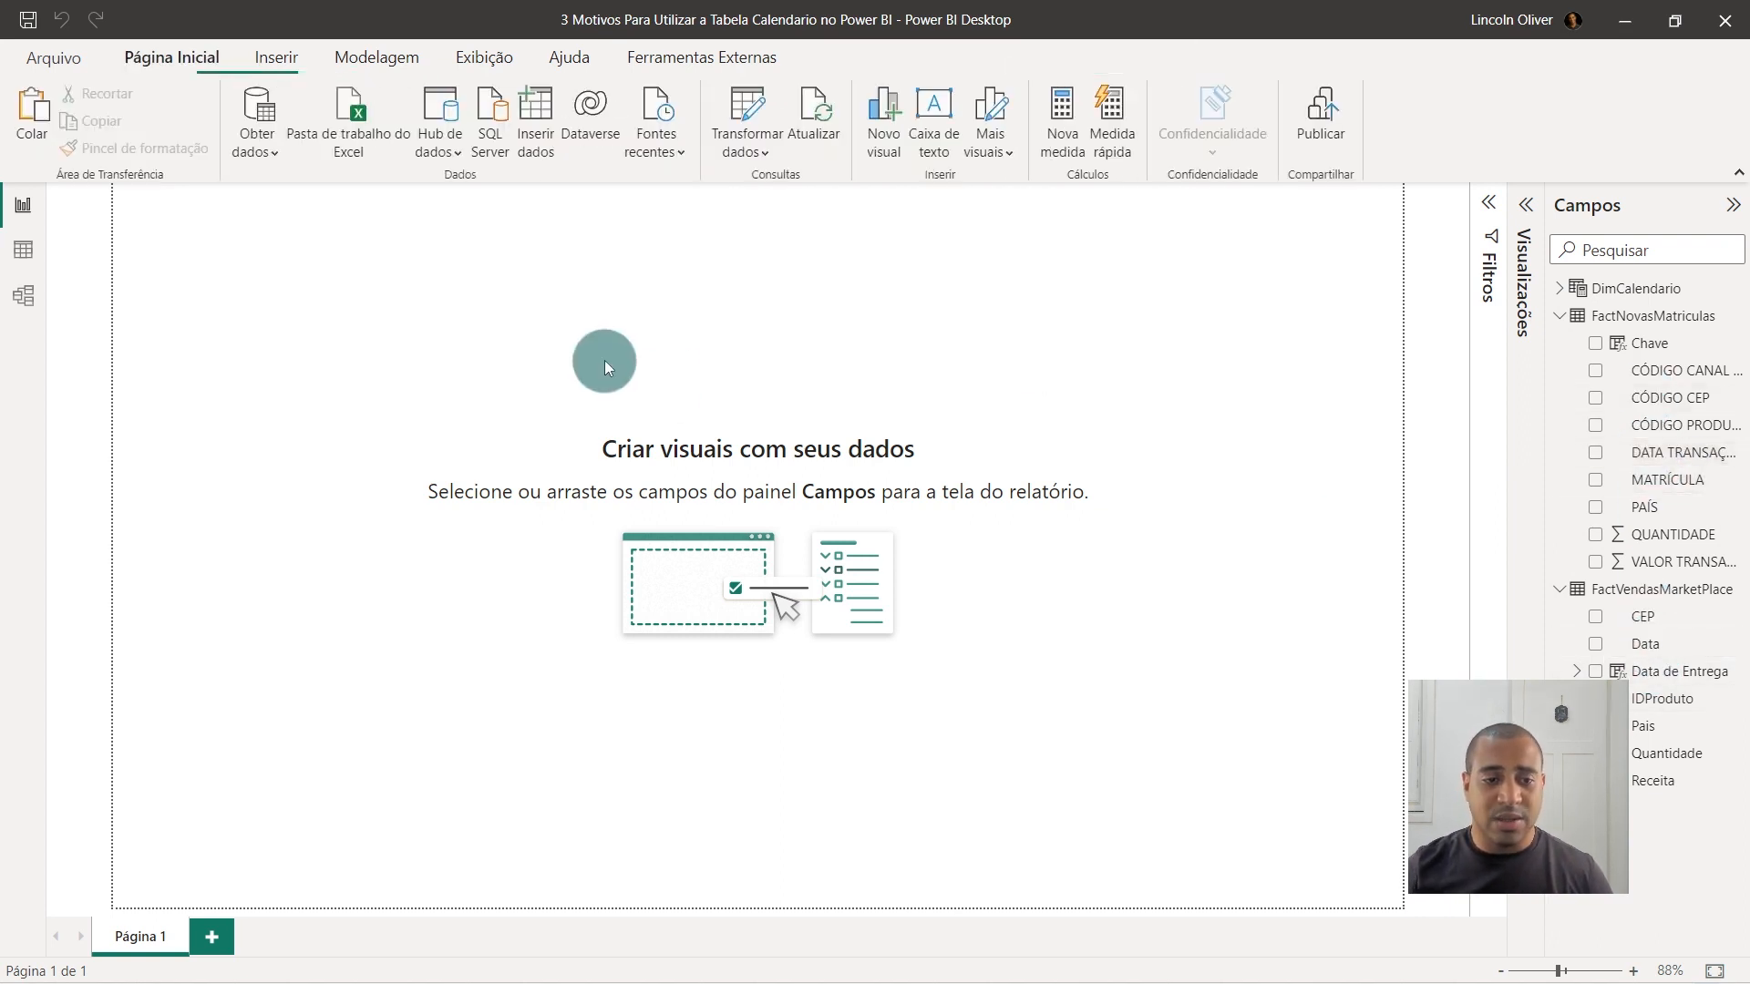
# Add a slicer on the Date field of DimCalendario near the report page's upper left corner and reduce its height.
pyautogui.click(1524, 204)
pyautogui.click(1425, 453)
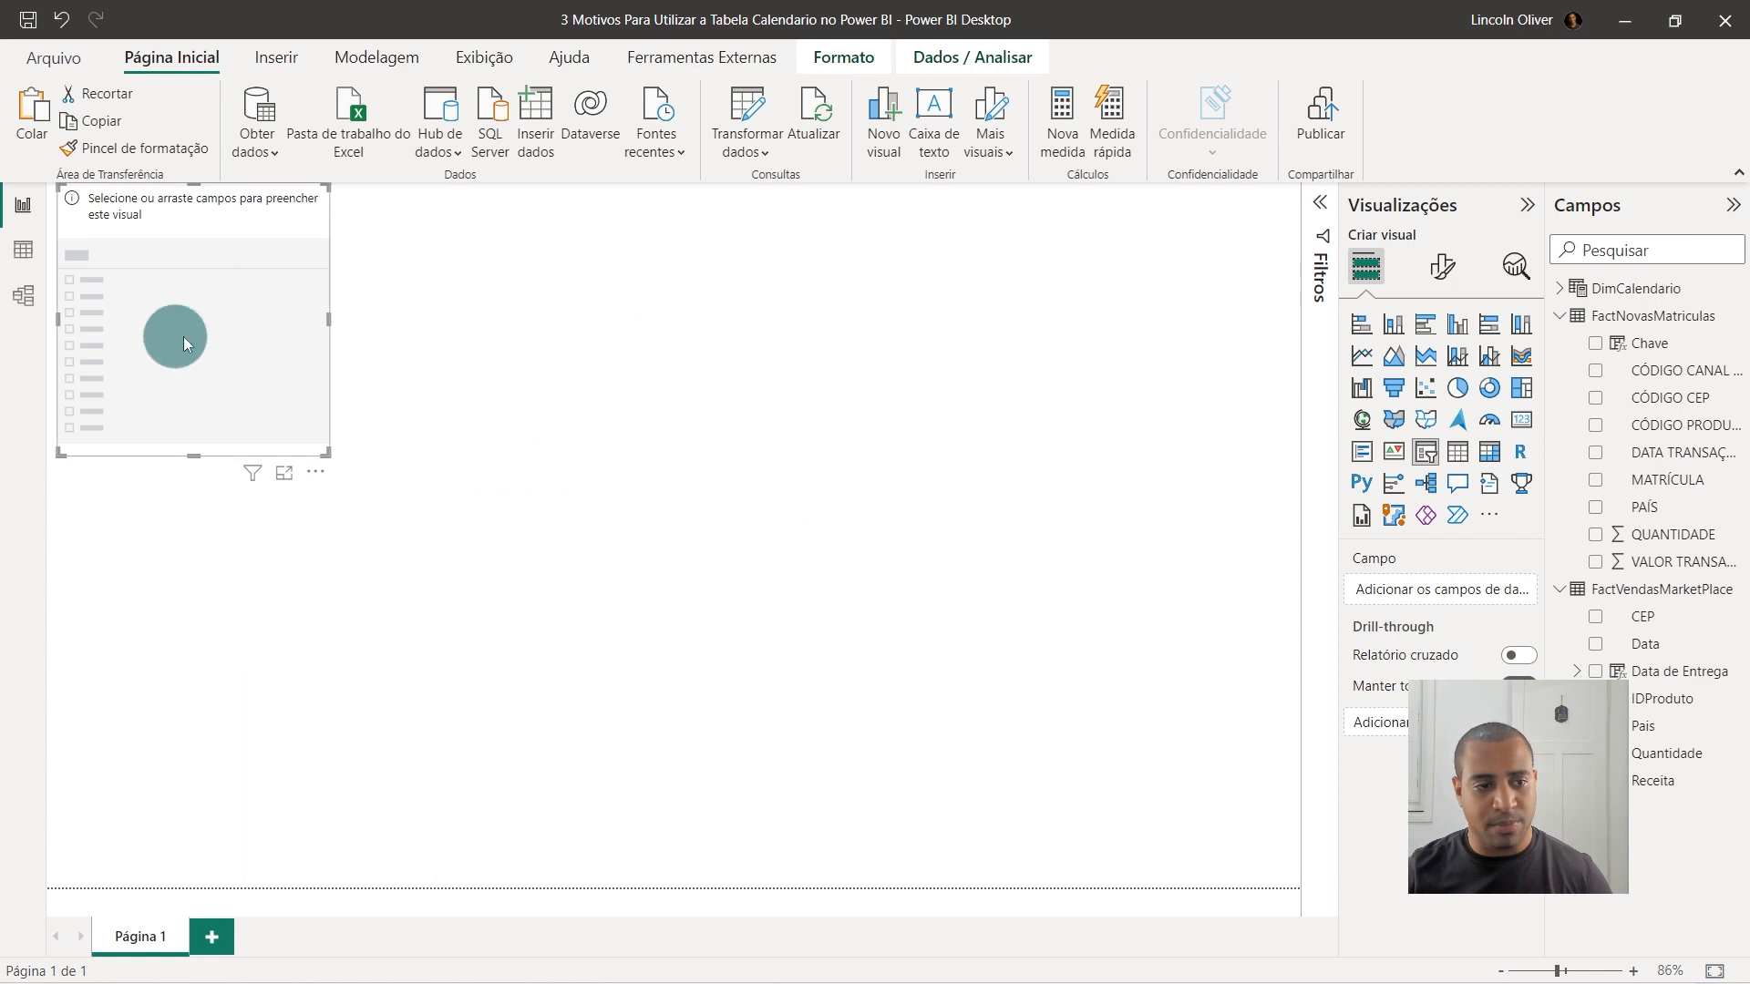
pyautogui.click(1562, 288)
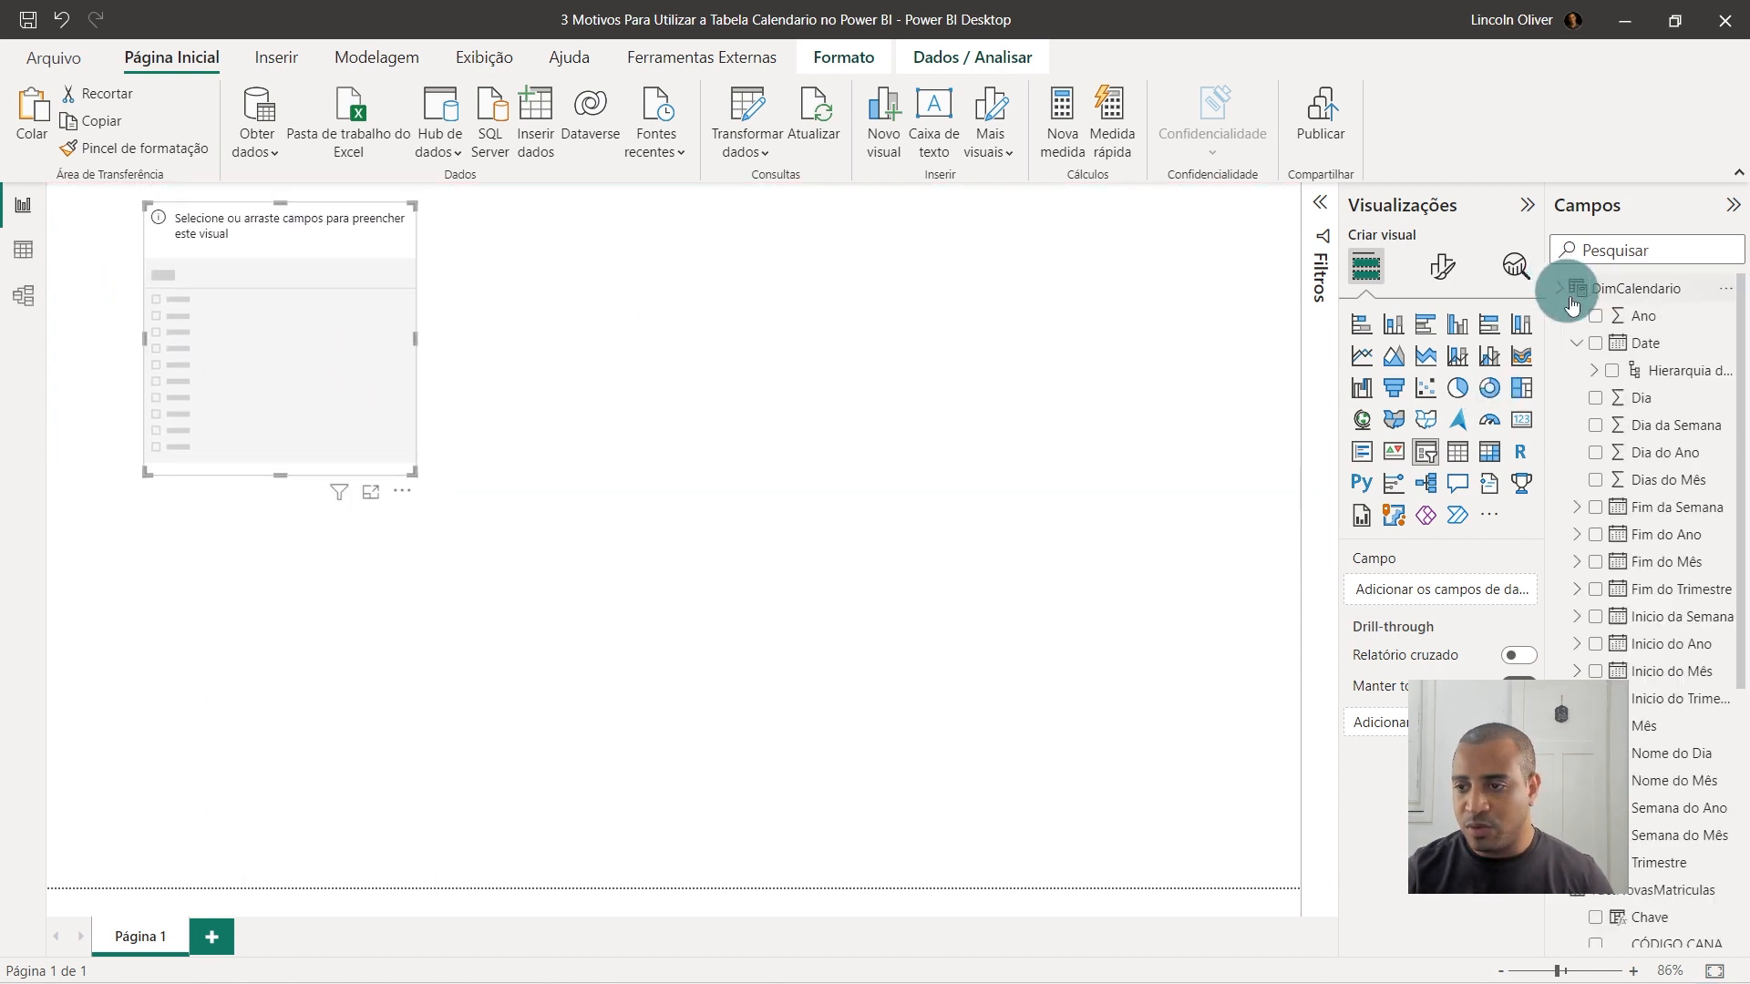
pyautogui.moveTo(1640, 343); pyautogui.dragTo(175, 438)
pyautogui.moveTo(314, 531); pyautogui.dragTo(308, 376)
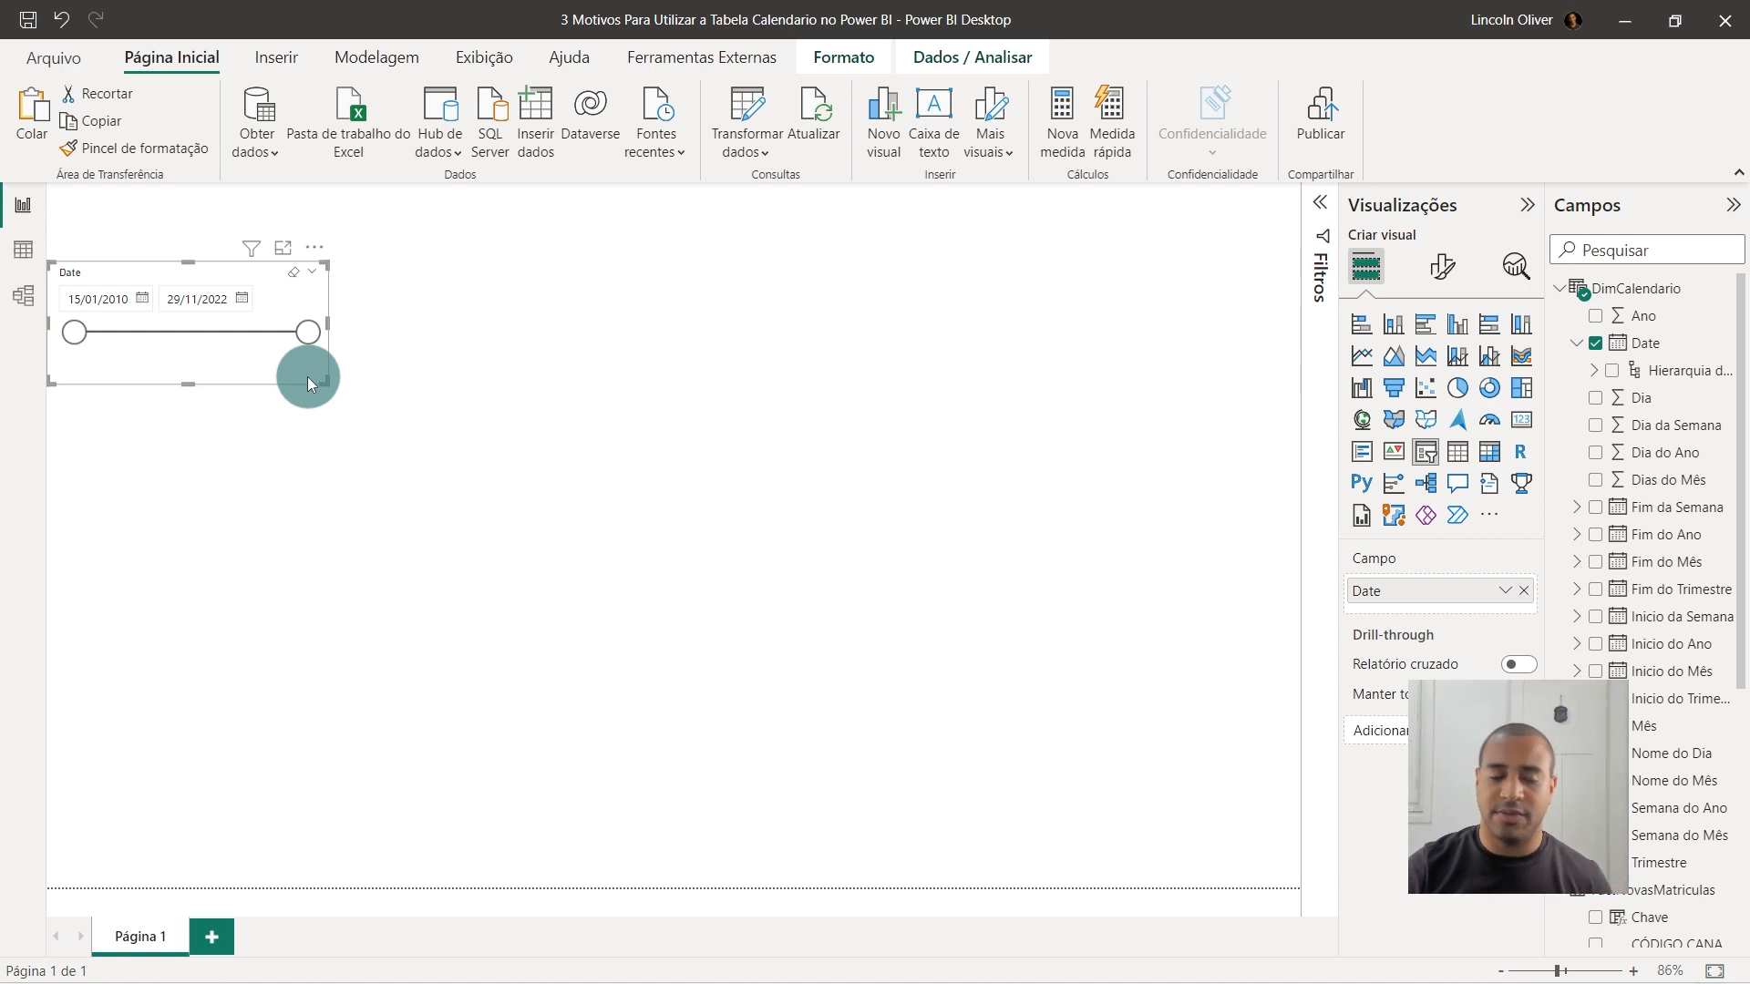
# Create a clustered column chart summing VALOR TRANSAÇÃO from FactNovasMatriculas, with reduced height, beside the slicer at the top of the page.
pyautogui.click(715, 422)
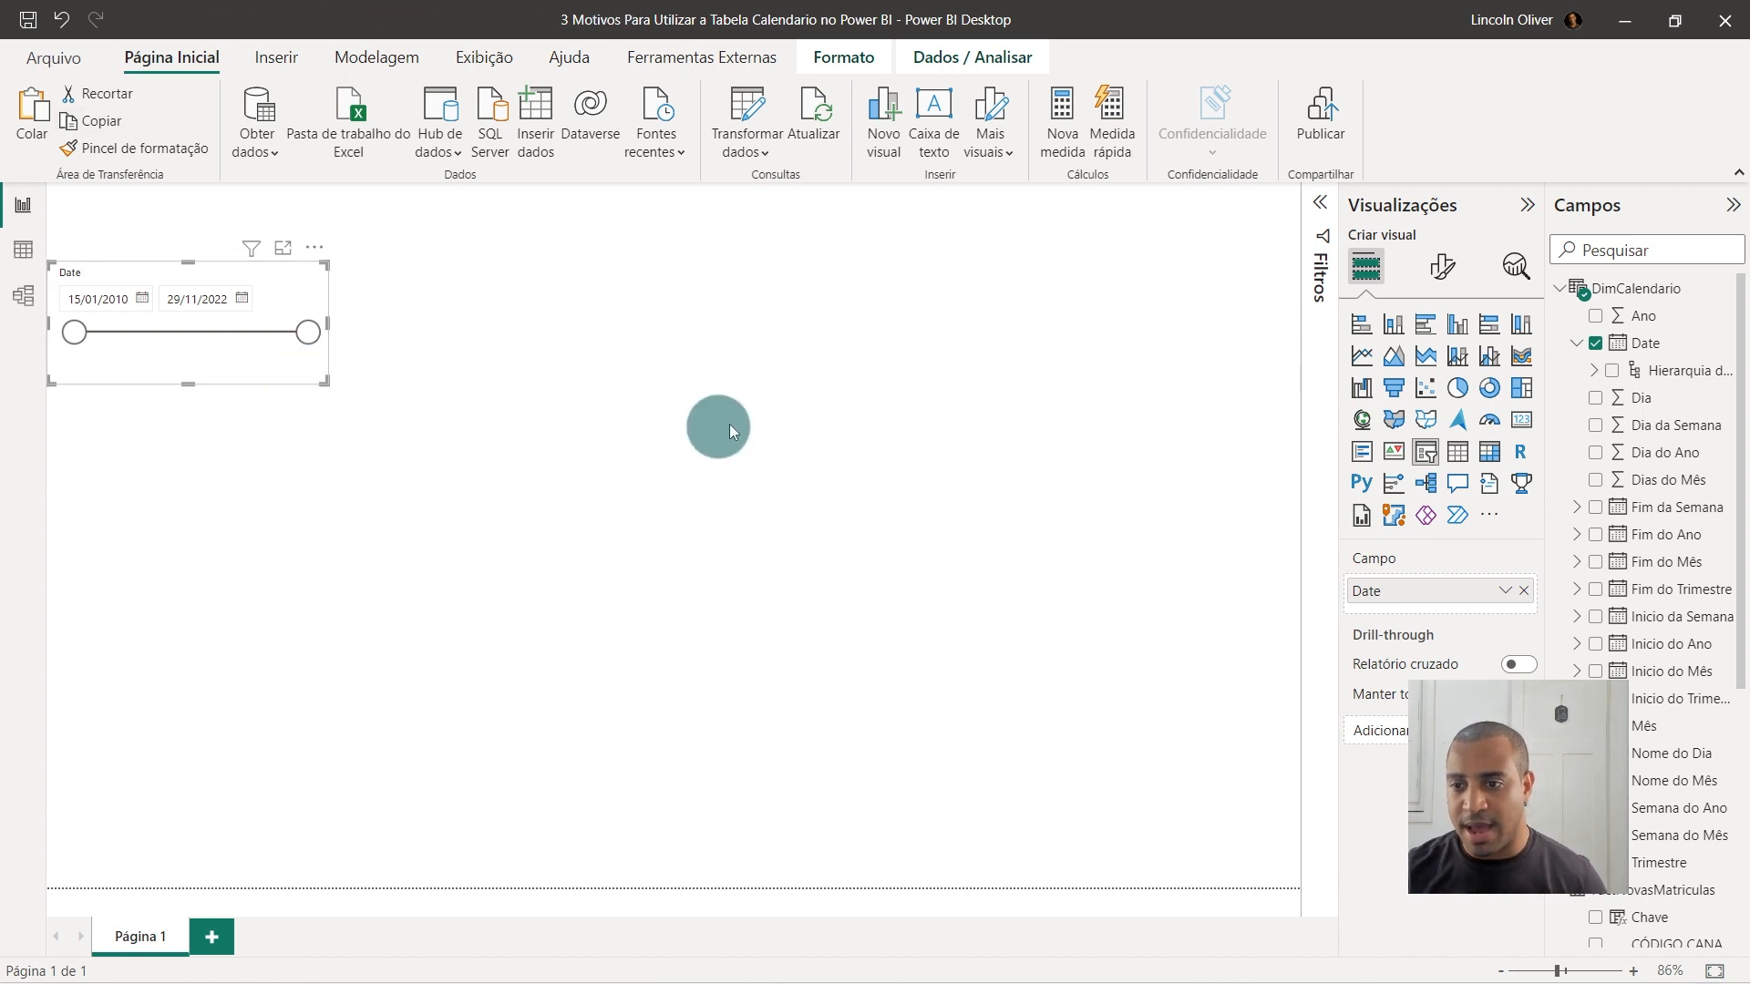
pyautogui.moveTo(310, 583); pyautogui.dragTo(1276, 626)
pyautogui.moveTo(989, 369); pyautogui.dragTo(743, 354)
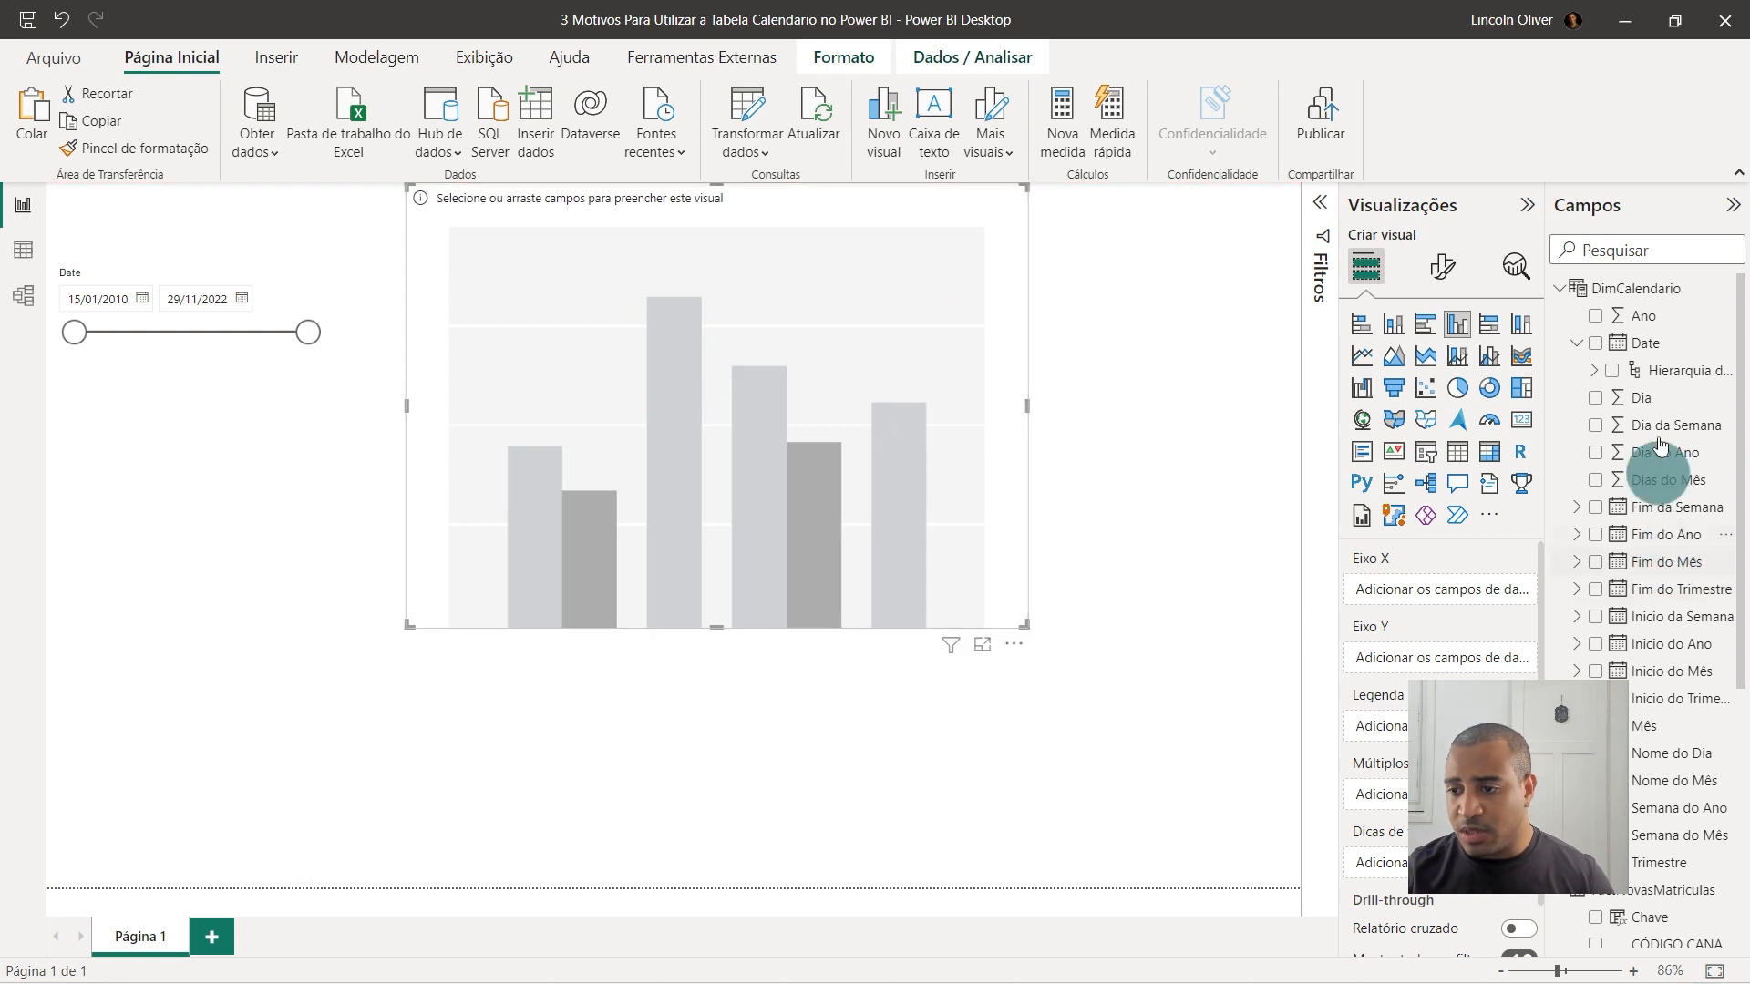
pyautogui.click(1574, 290)
pyautogui.moveTo(1652, 560); pyautogui.dragTo(1394, 658)
pyautogui.moveTo(740, 644); pyautogui.dragTo(724, 397)
pyautogui.moveTo(708, 195); pyautogui.dragTo(684, 202)
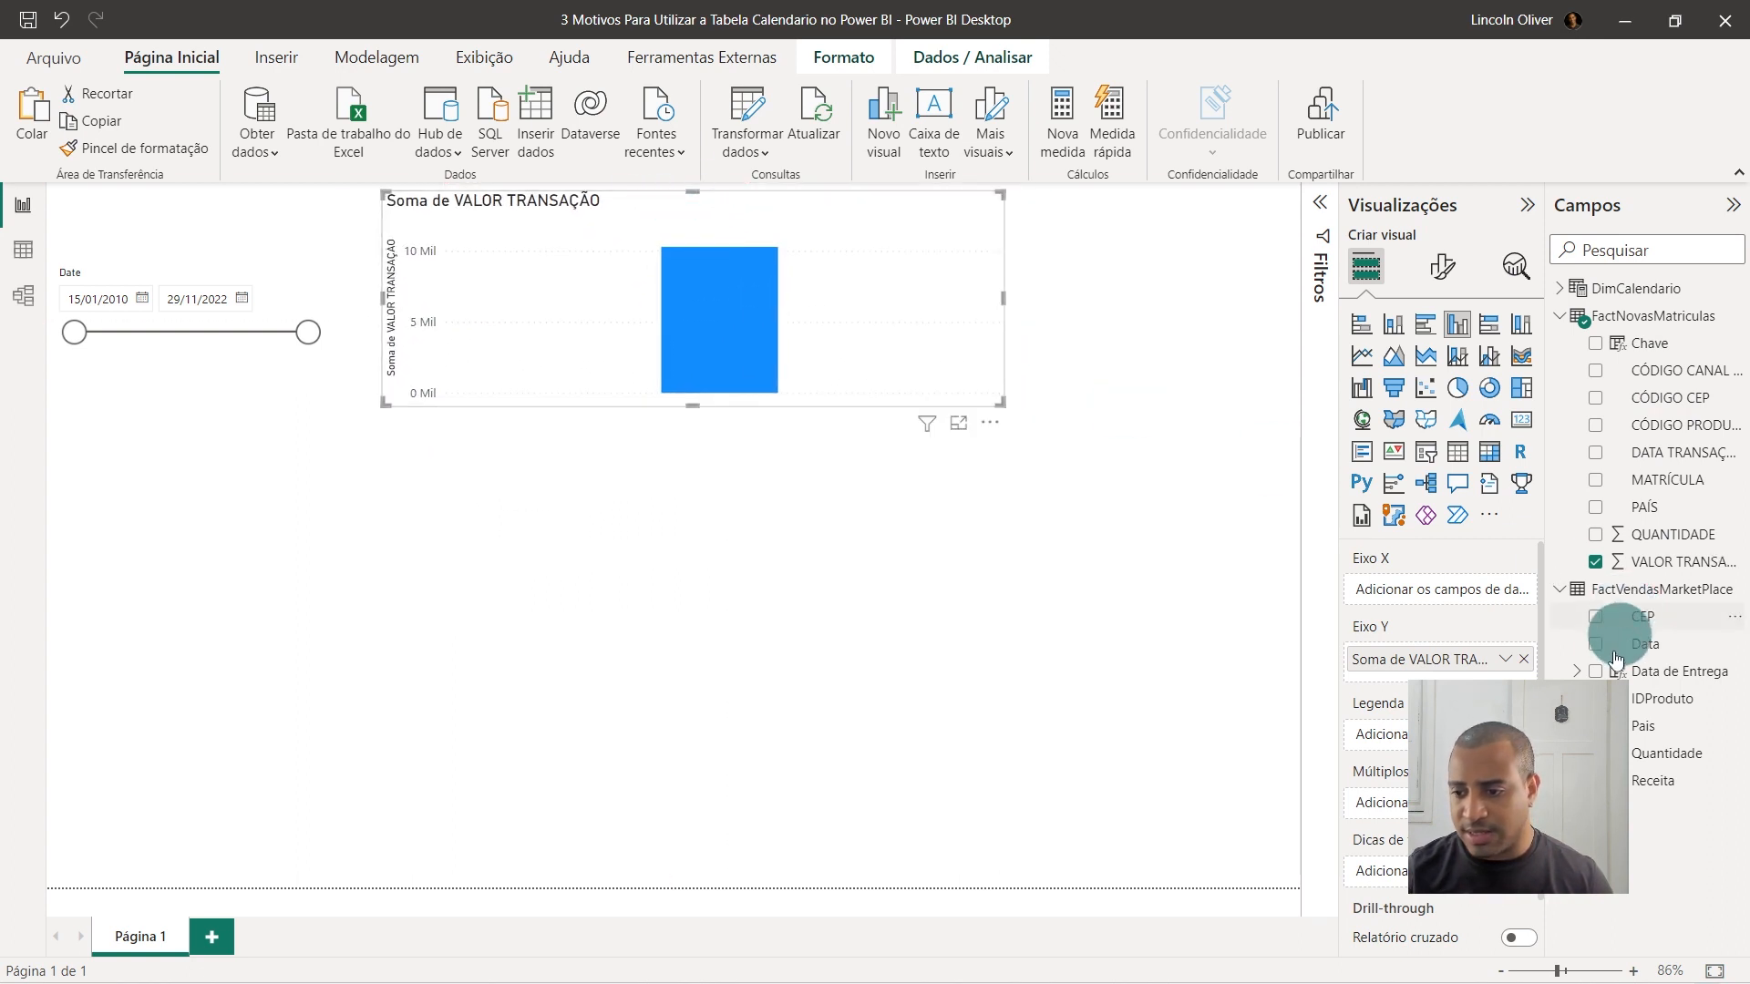
# Duplicate the chart below the original and make the copy plot Receita by Data from FactVendasMarketPlace.
pyautogui.hotkey('ctrl', 'c')
pyautogui.hotkey('ctrl', 'v')
pyautogui.moveTo(898, 341); pyautogui.dragTo(948, 625)
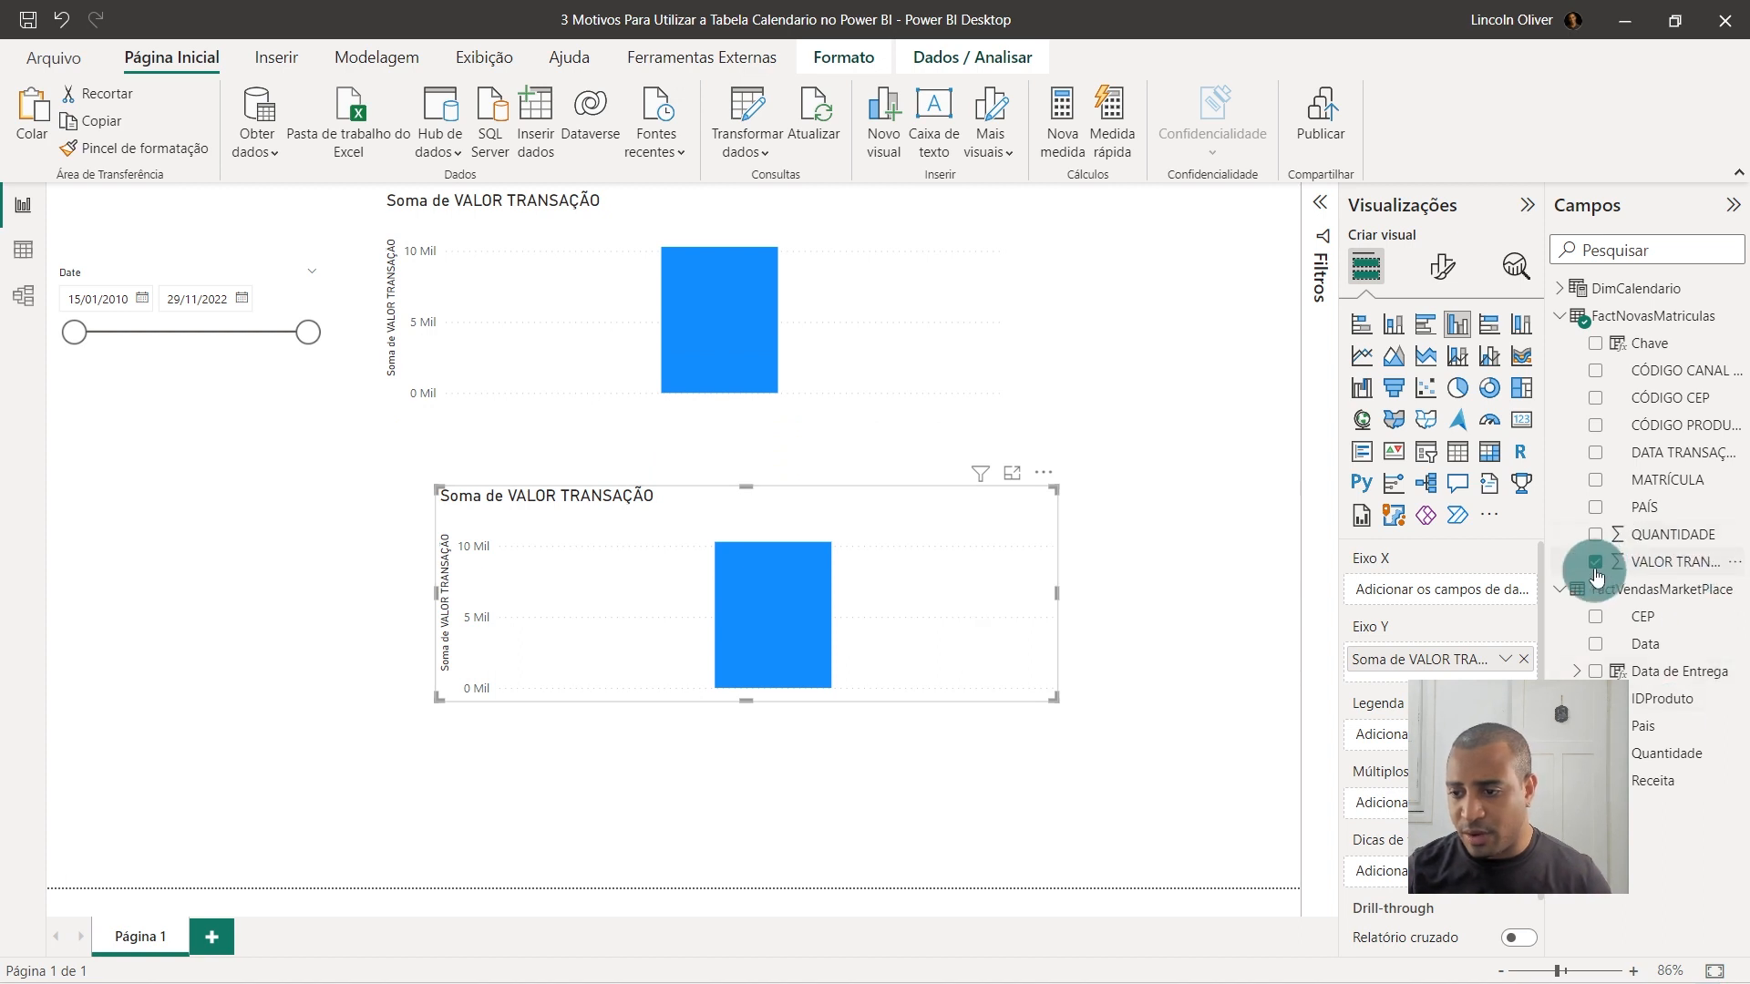
pyautogui.click(1647, 562)
pyautogui.moveTo(1657, 799); pyautogui.dragTo(1431, 658)
pyautogui.moveTo(1645, 643); pyautogui.dragTo(1431, 589)
# Plot the VALOR TRANSAÇÃO chart by DATA TRANSAÇÃO, and reposition that chart and the date slicer on the page.
pyautogui.click(1024, 324)
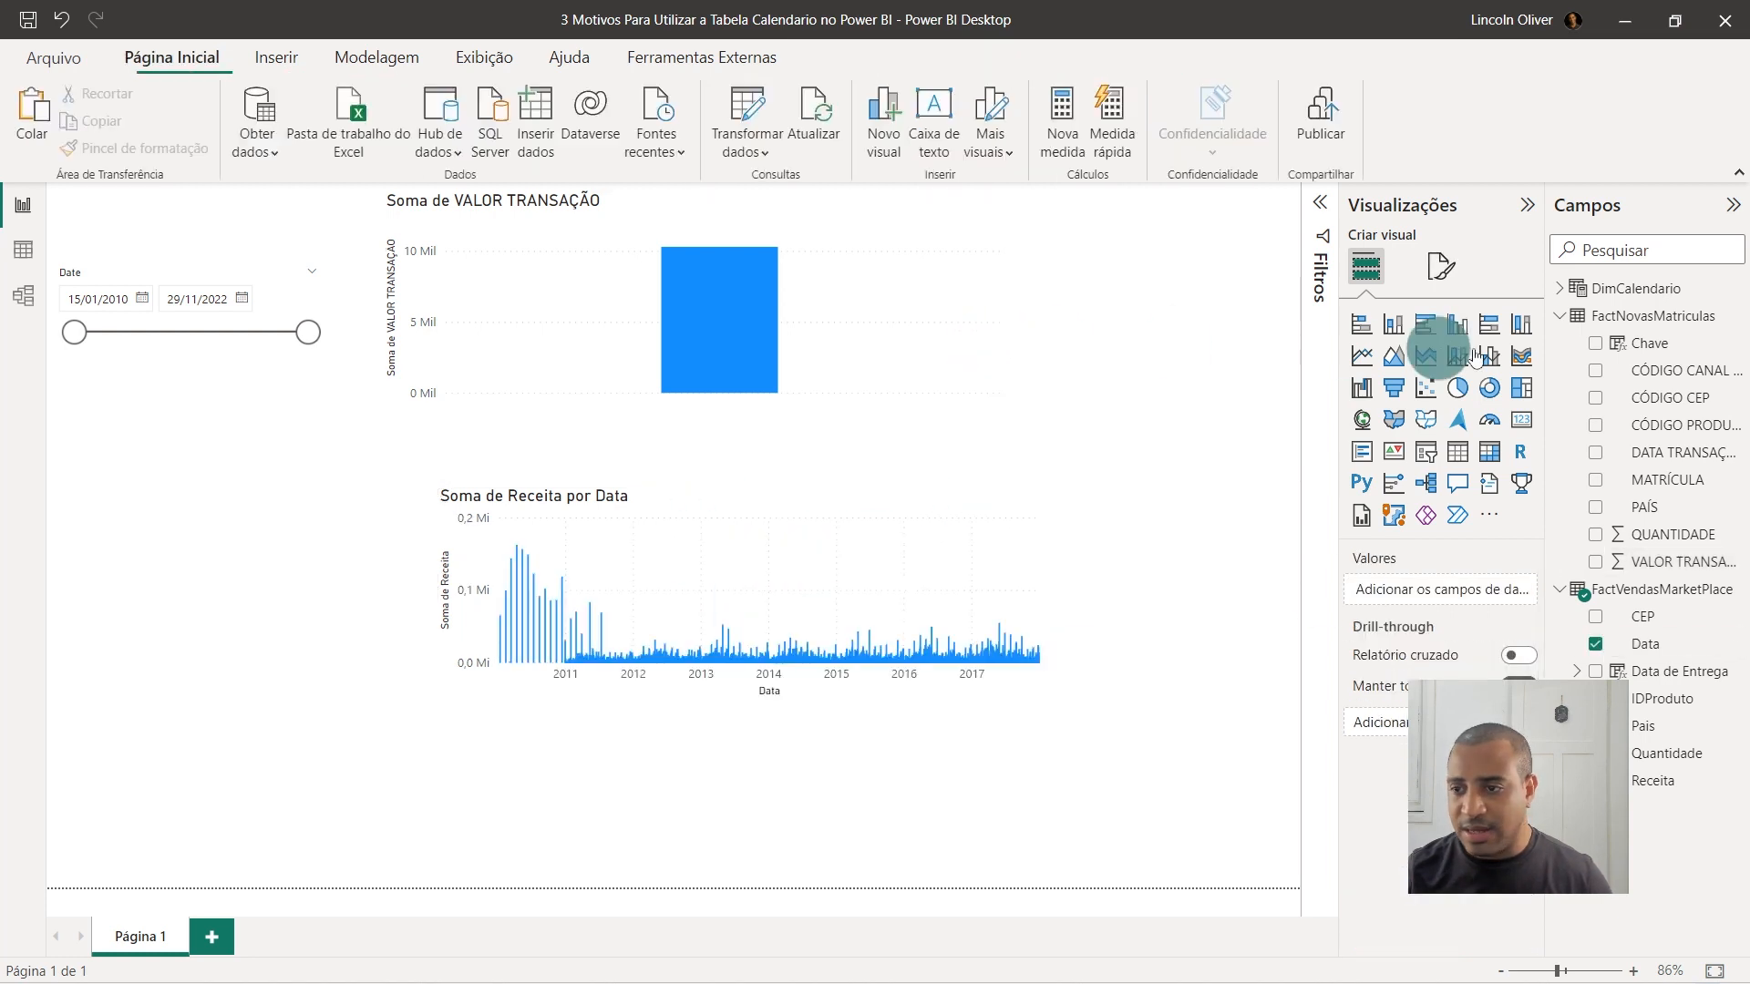
pyautogui.moveTo(1675, 460); pyautogui.dragTo(1431, 590)
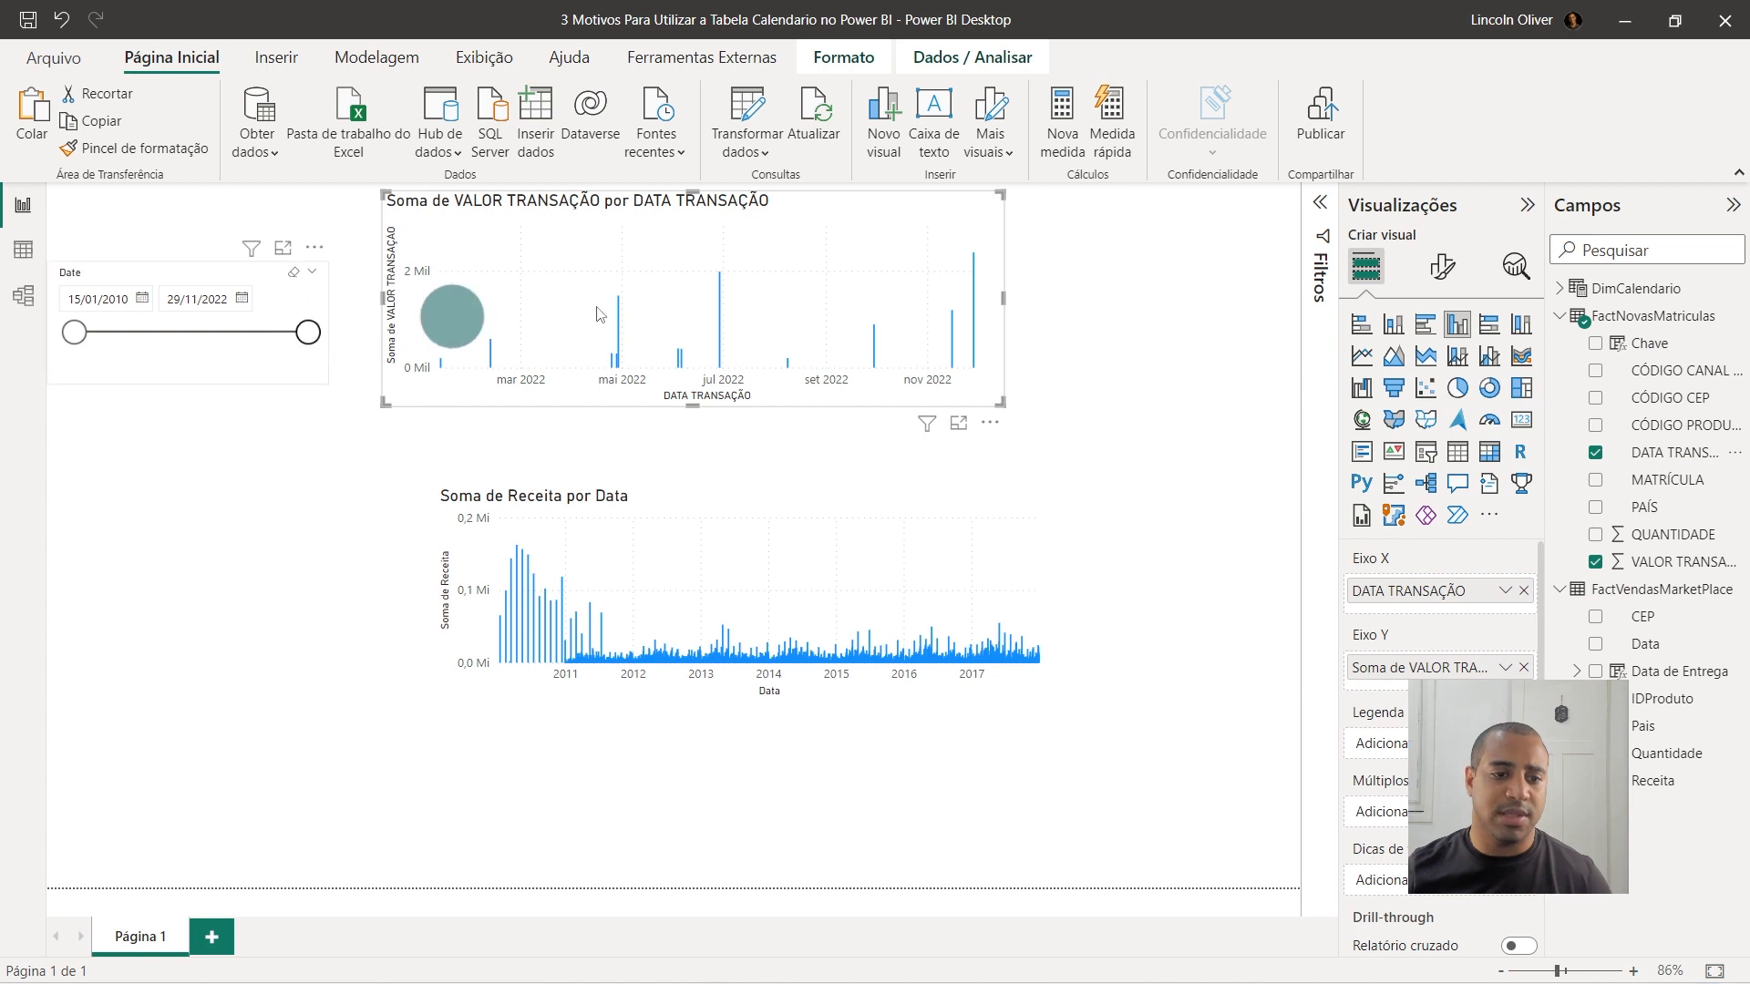
pyautogui.moveTo(697, 298); pyautogui.dragTo(869, 306)
pyautogui.click(153, 273)
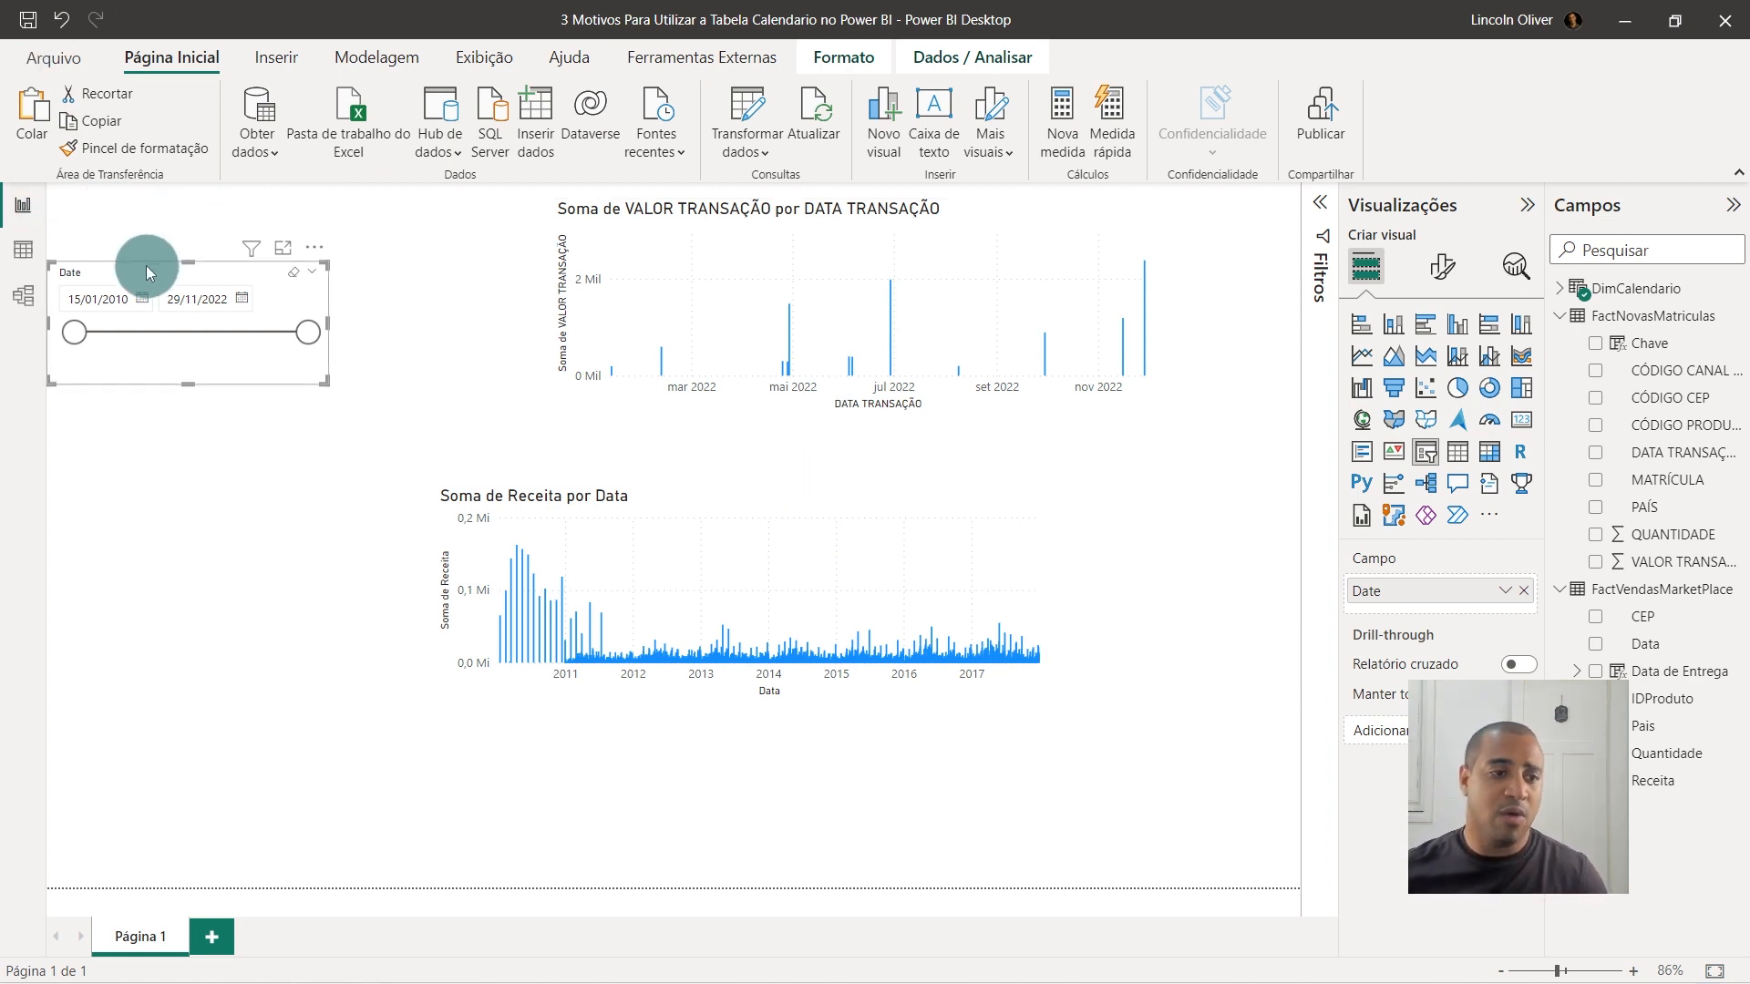
pyautogui.moveTo(146, 265); pyautogui.dragTo(164, 199)
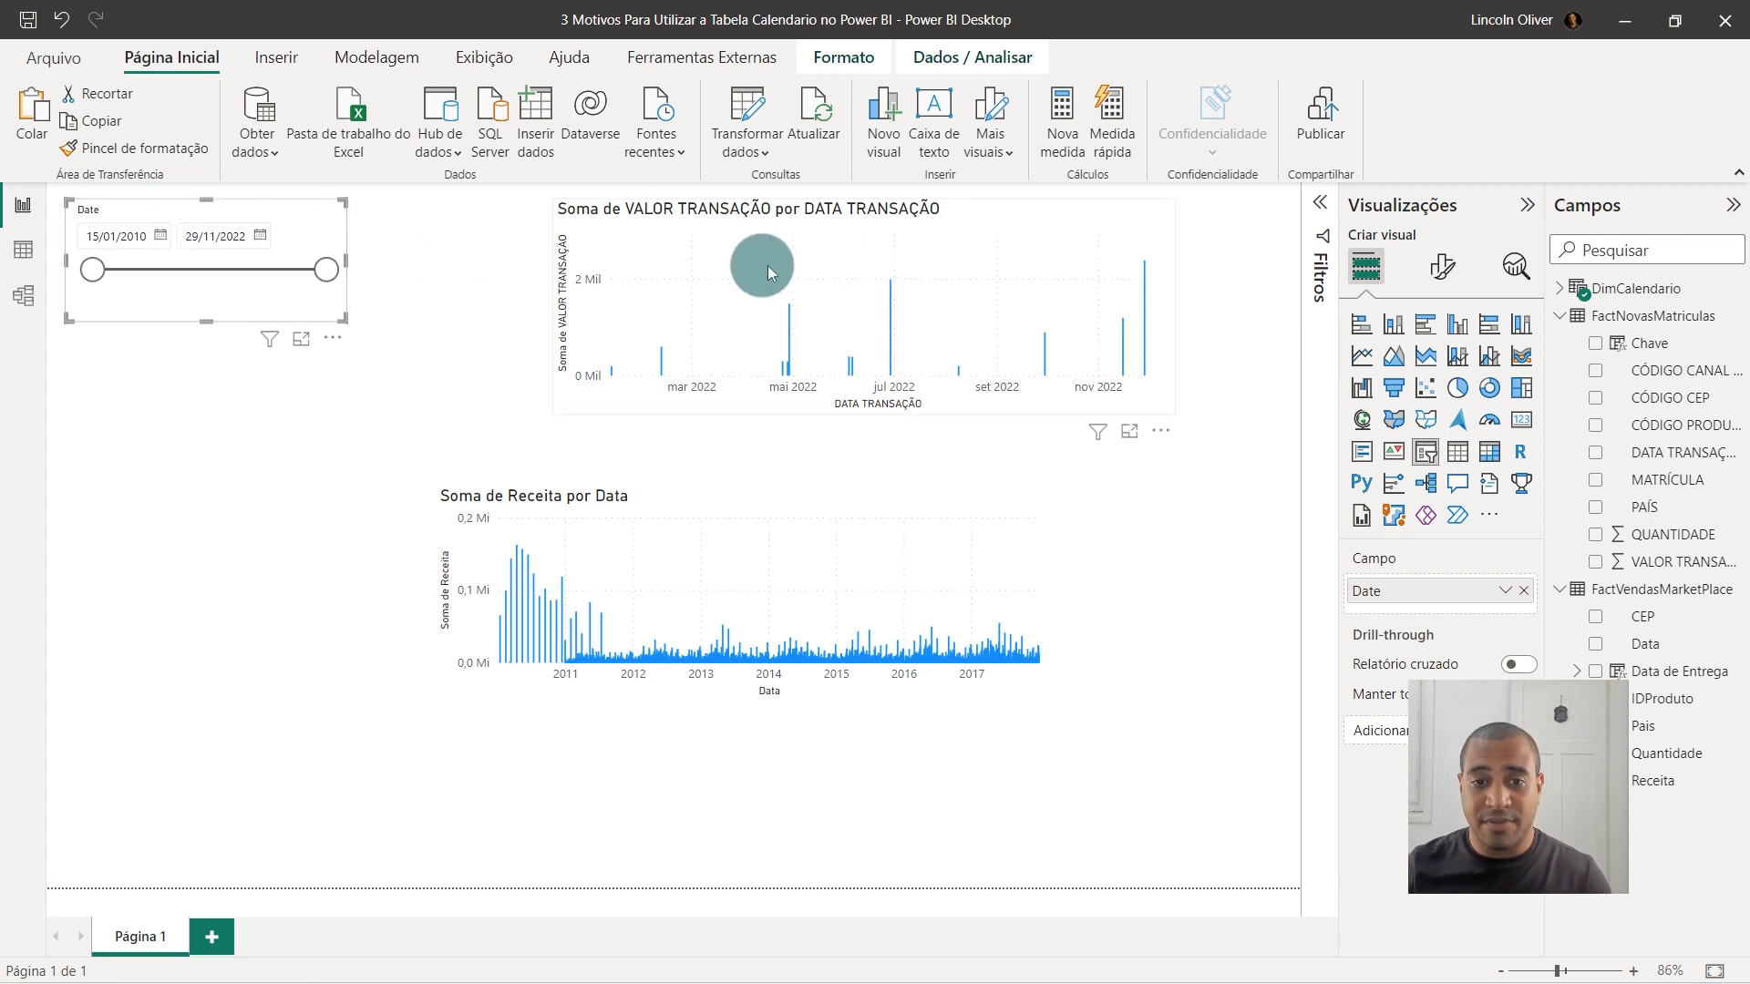
# Replace Data with DimCalendario's Date on the X axis of the Receita chart.
pyautogui.click(917, 556)
pyautogui.click(1528, 594)
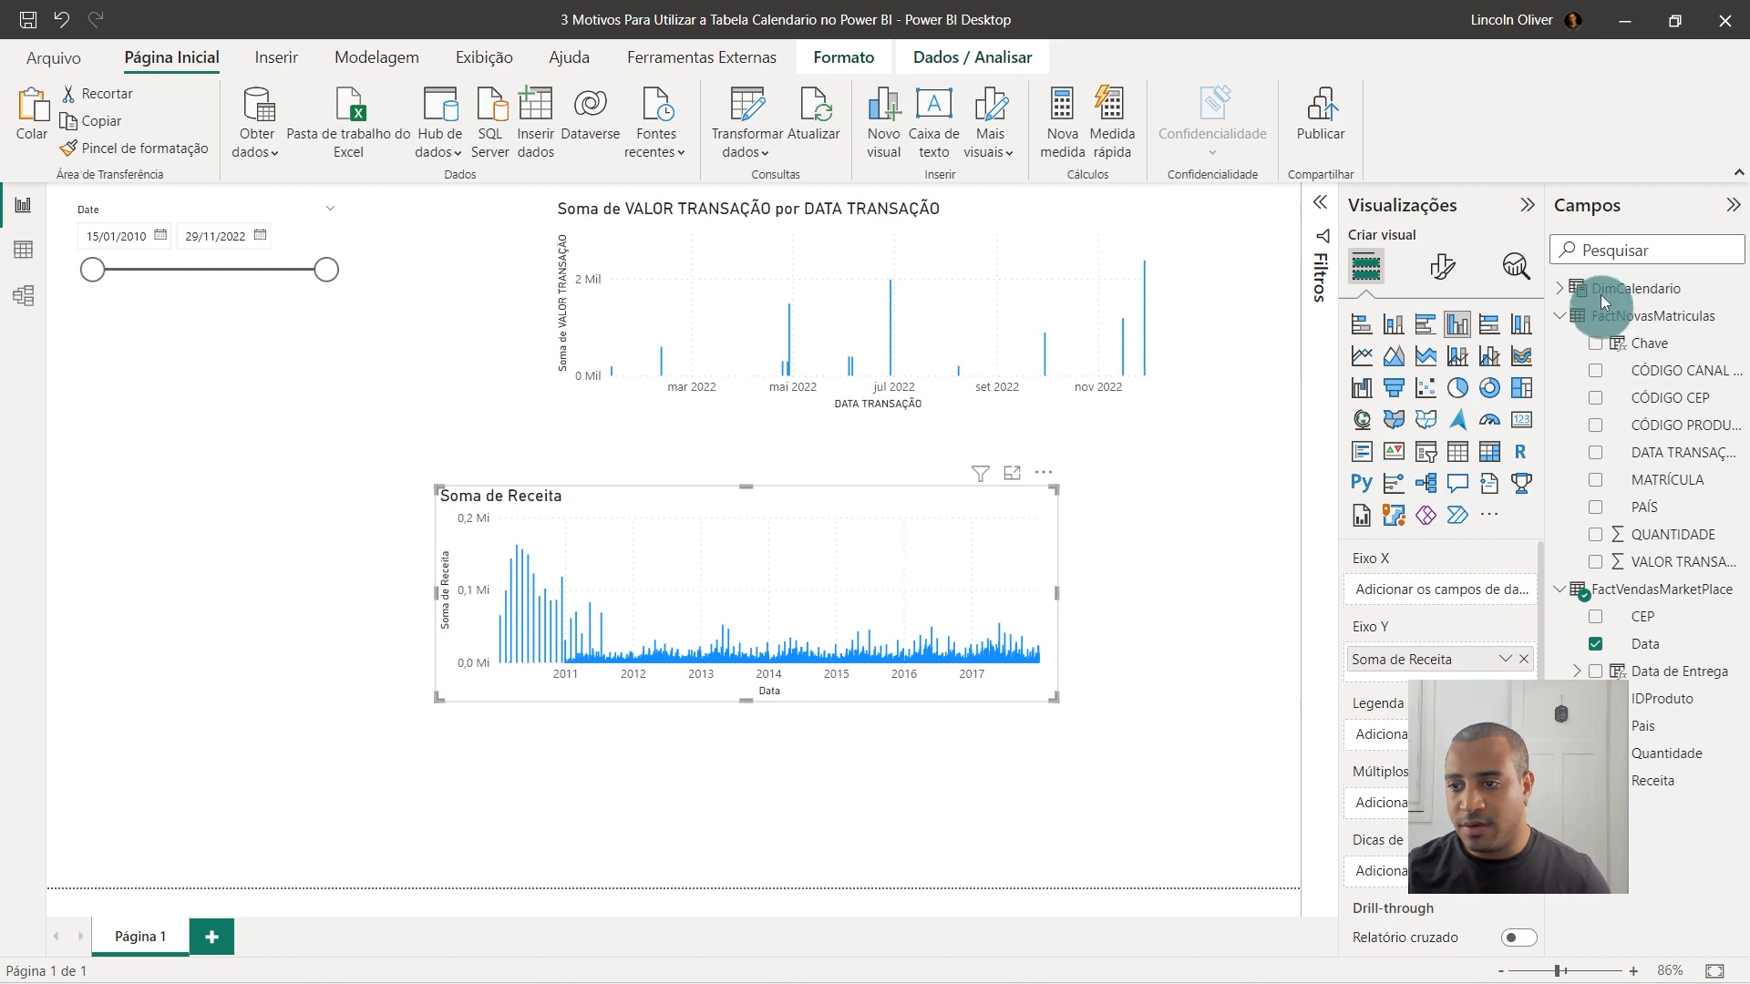
pyautogui.click(1590, 288)
pyautogui.moveTo(1602, 358); pyautogui.dragTo(1399, 591)
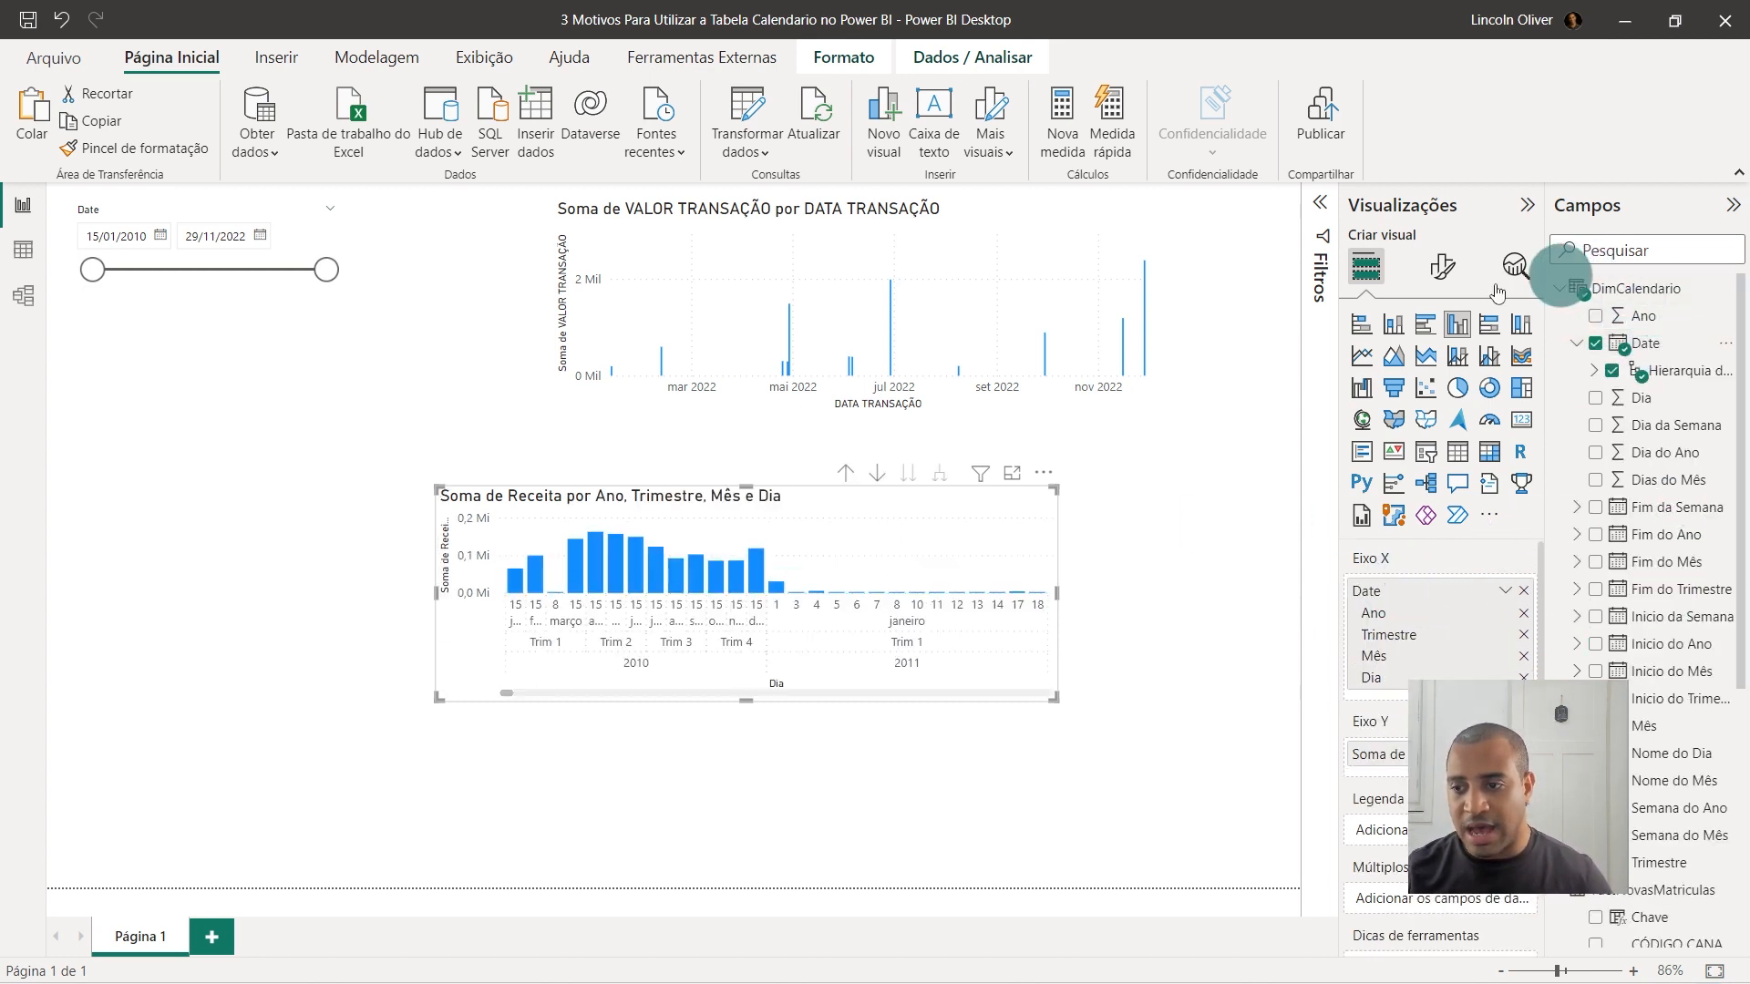
pyautogui.click(1559, 288)
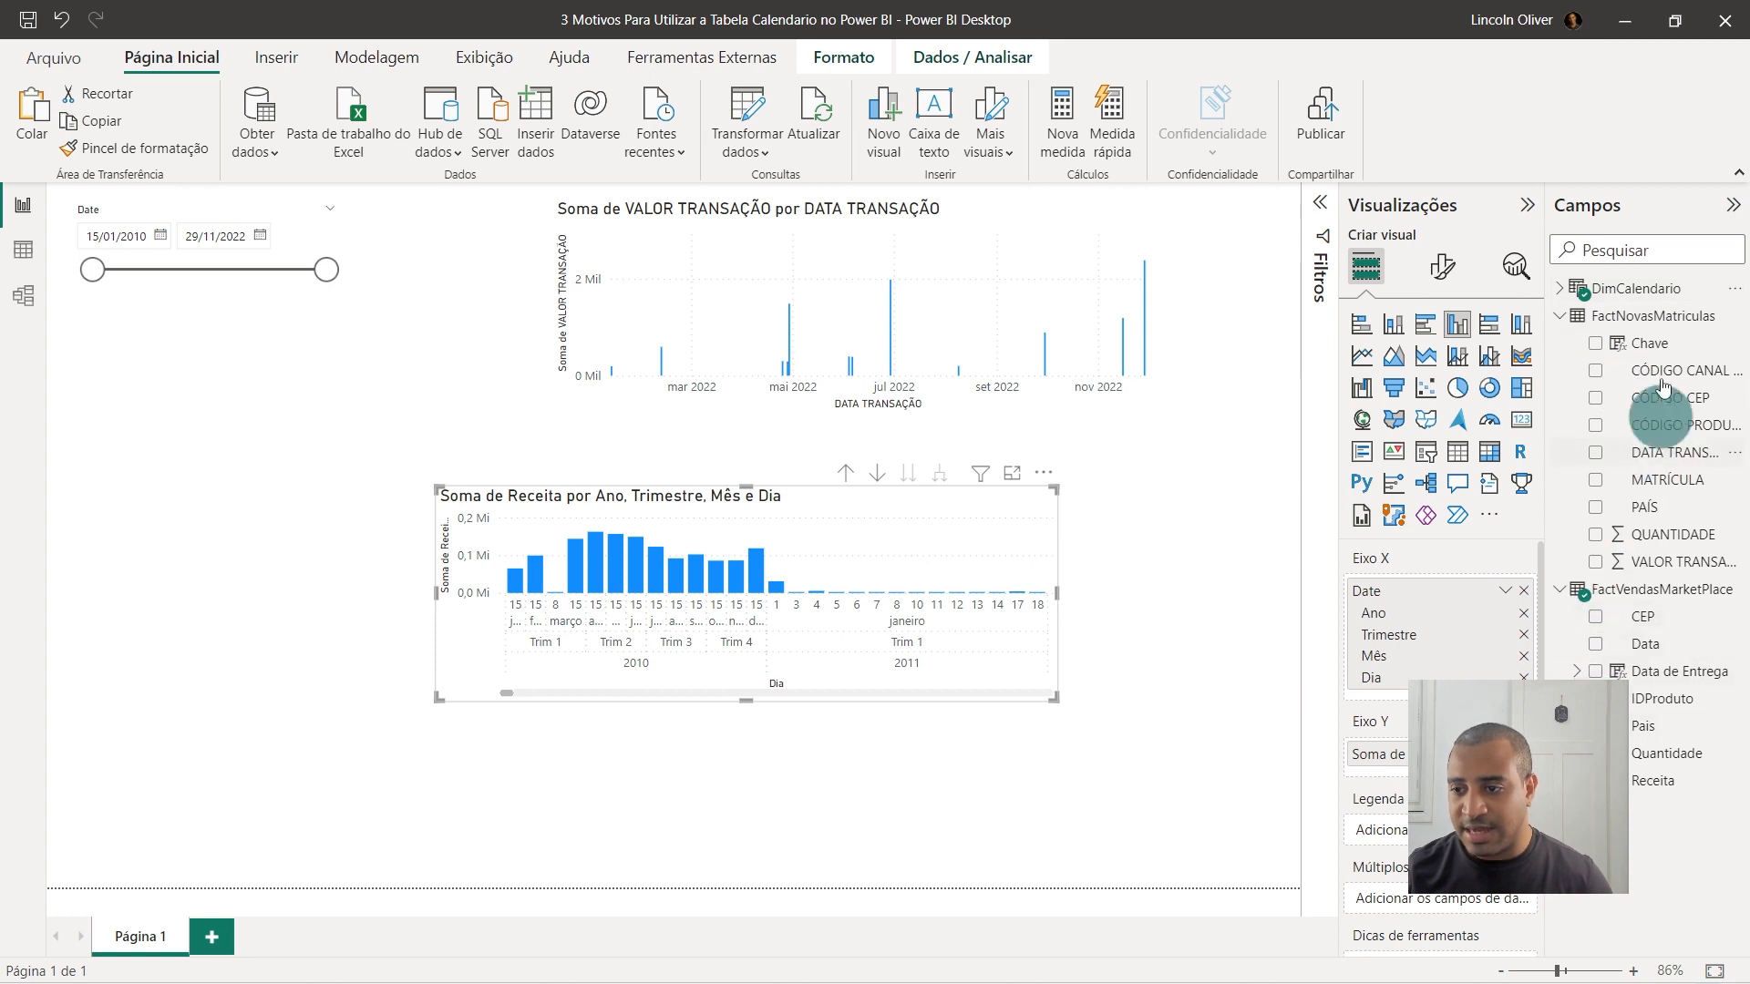
# Replace DATA TRANSAÇÃO with DimCalendario's Date on the X axis of the VALOR TRANSAÇÃO chart.
pyautogui.click(950, 243)
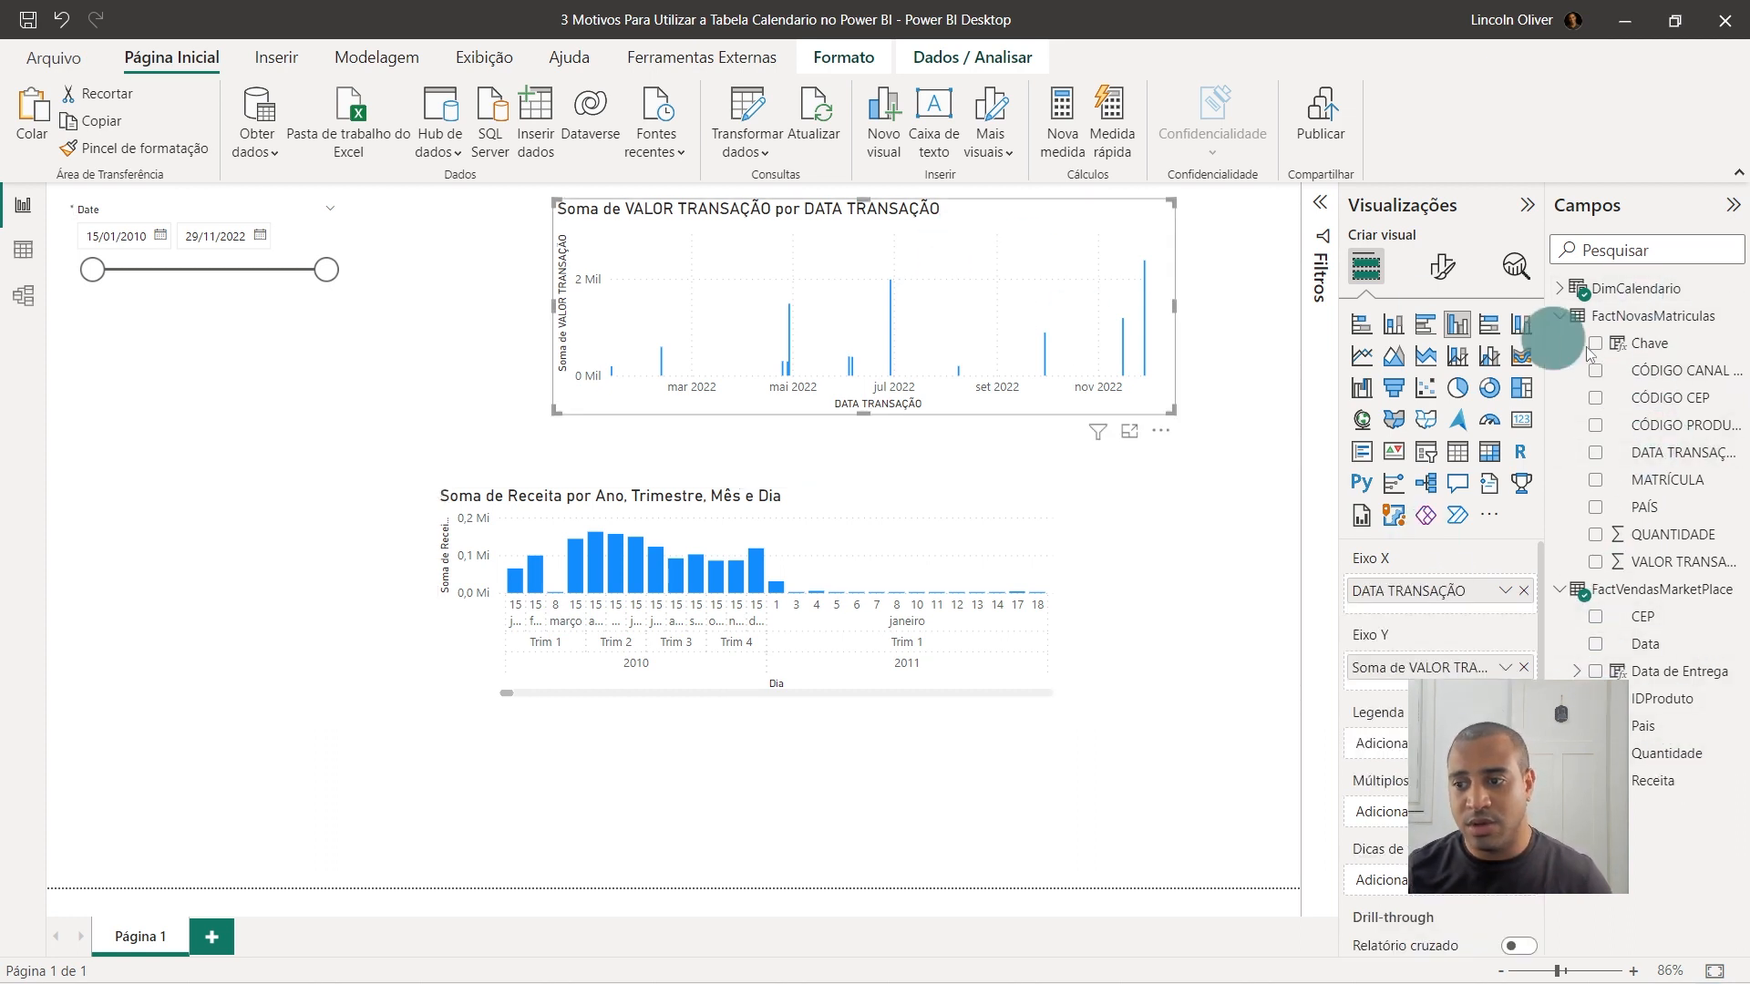
pyautogui.click(1560, 316)
pyautogui.click(1562, 317)
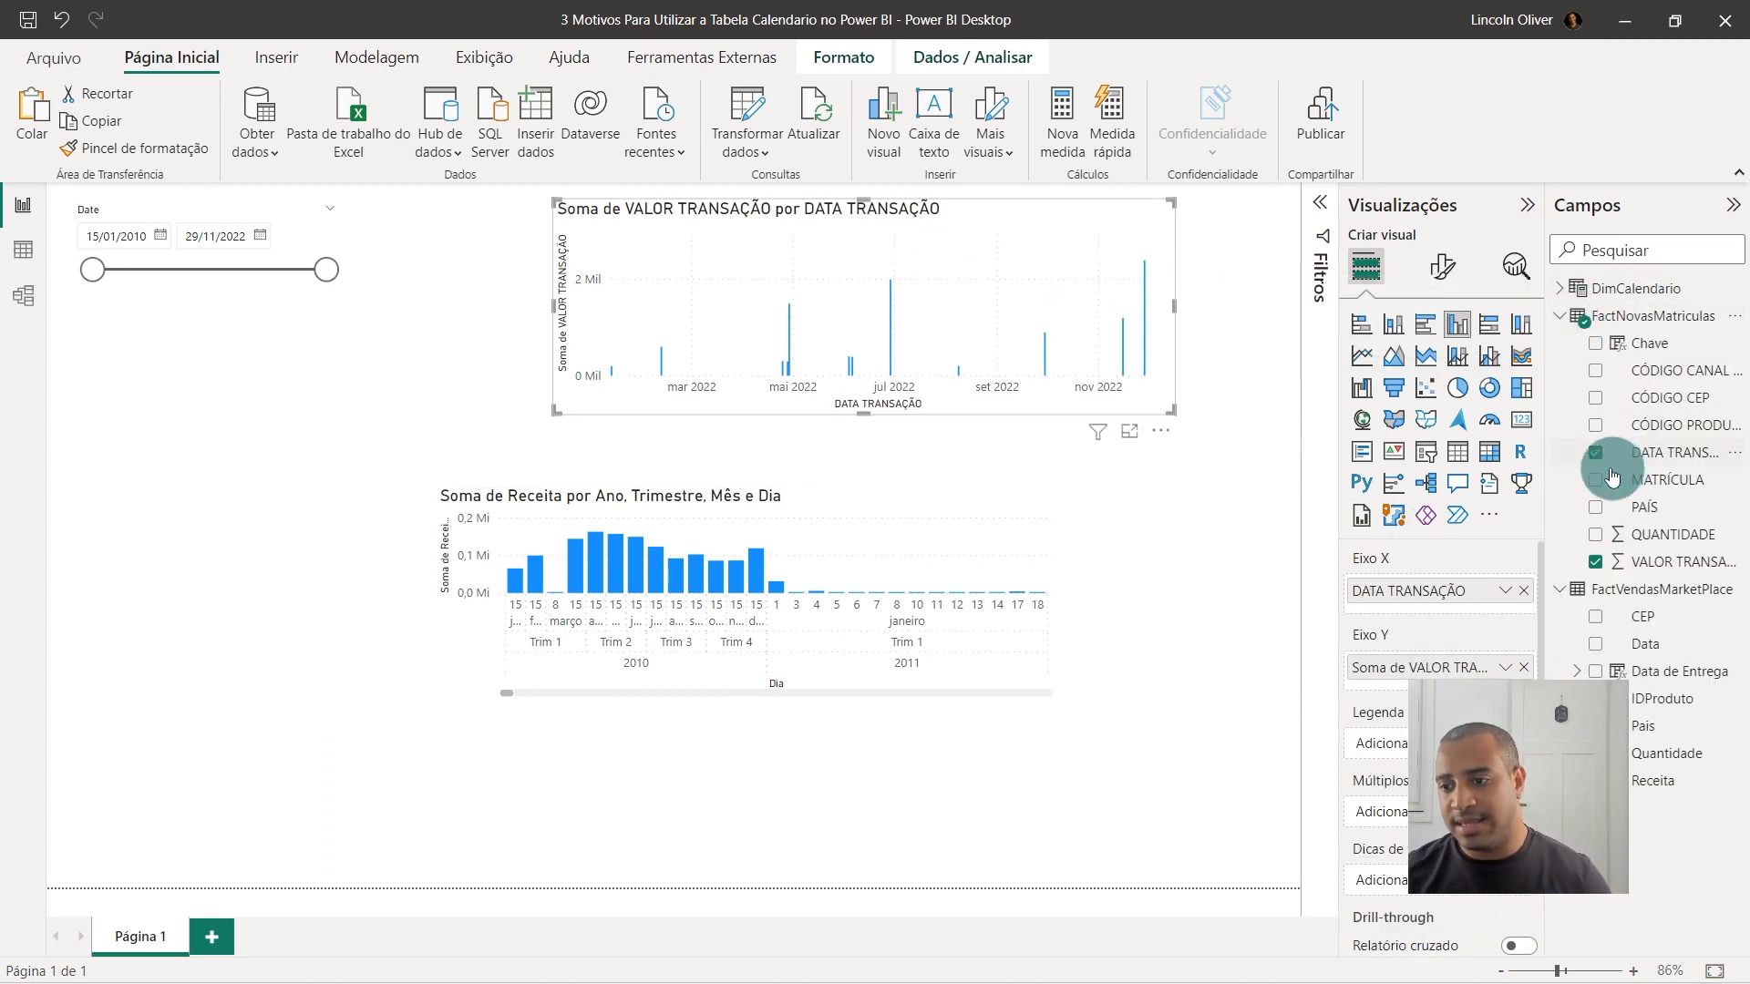
pyautogui.click(1596, 453)
pyautogui.click(1561, 289)
pyautogui.moveTo(1645, 344); pyautogui.dragTo(1420, 597)
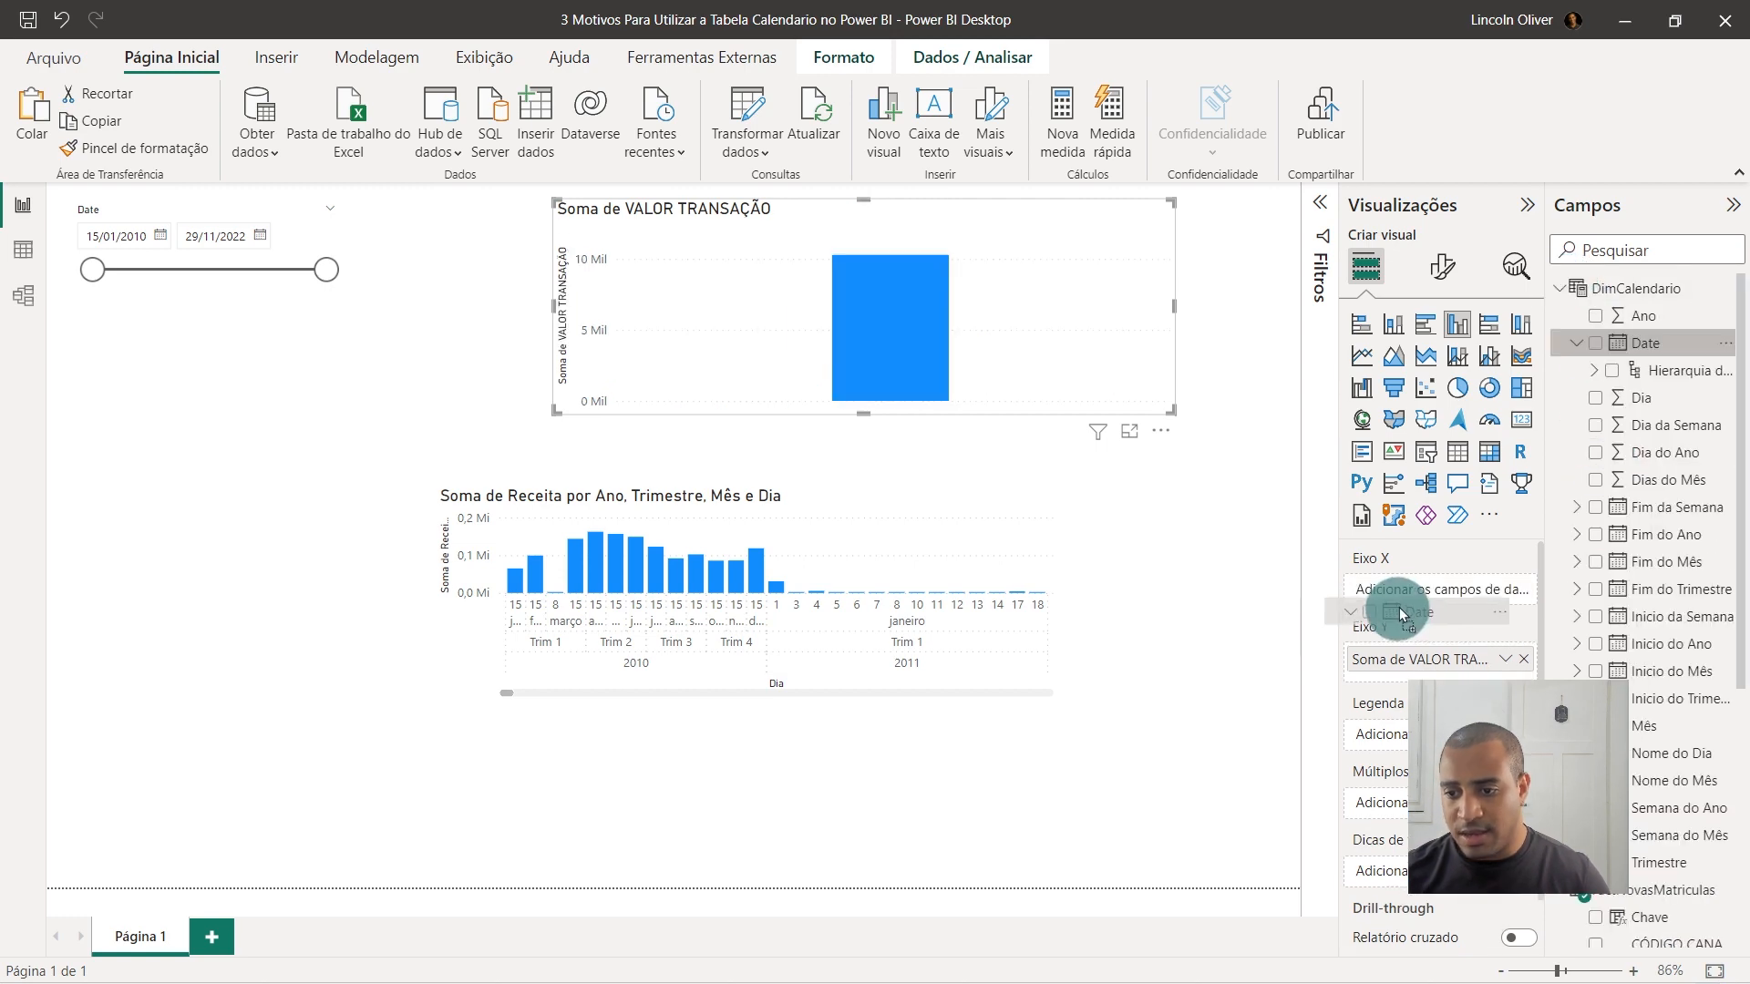
# Check how DimCalendario relates to both fact tables in the model view, and return to the report.
pyautogui.click(29, 290)
pyautogui.moveTo(662, 350); pyautogui.dragTo(655, 310)
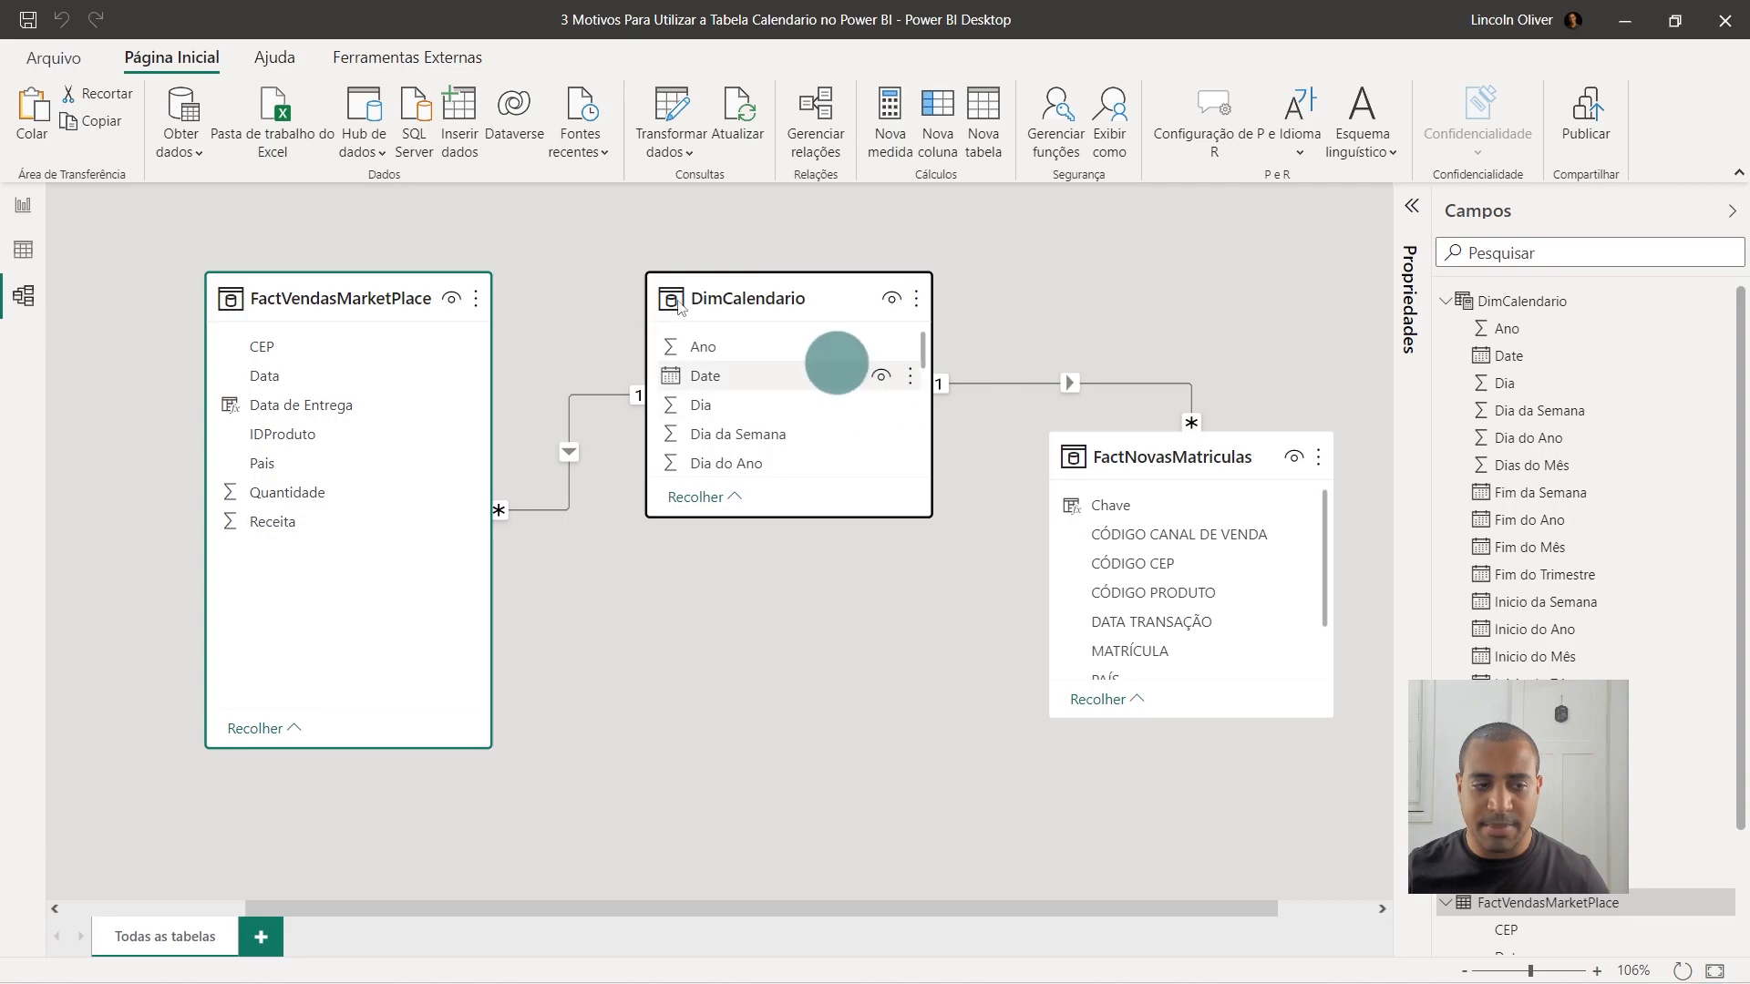
pyautogui.click(23, 206)
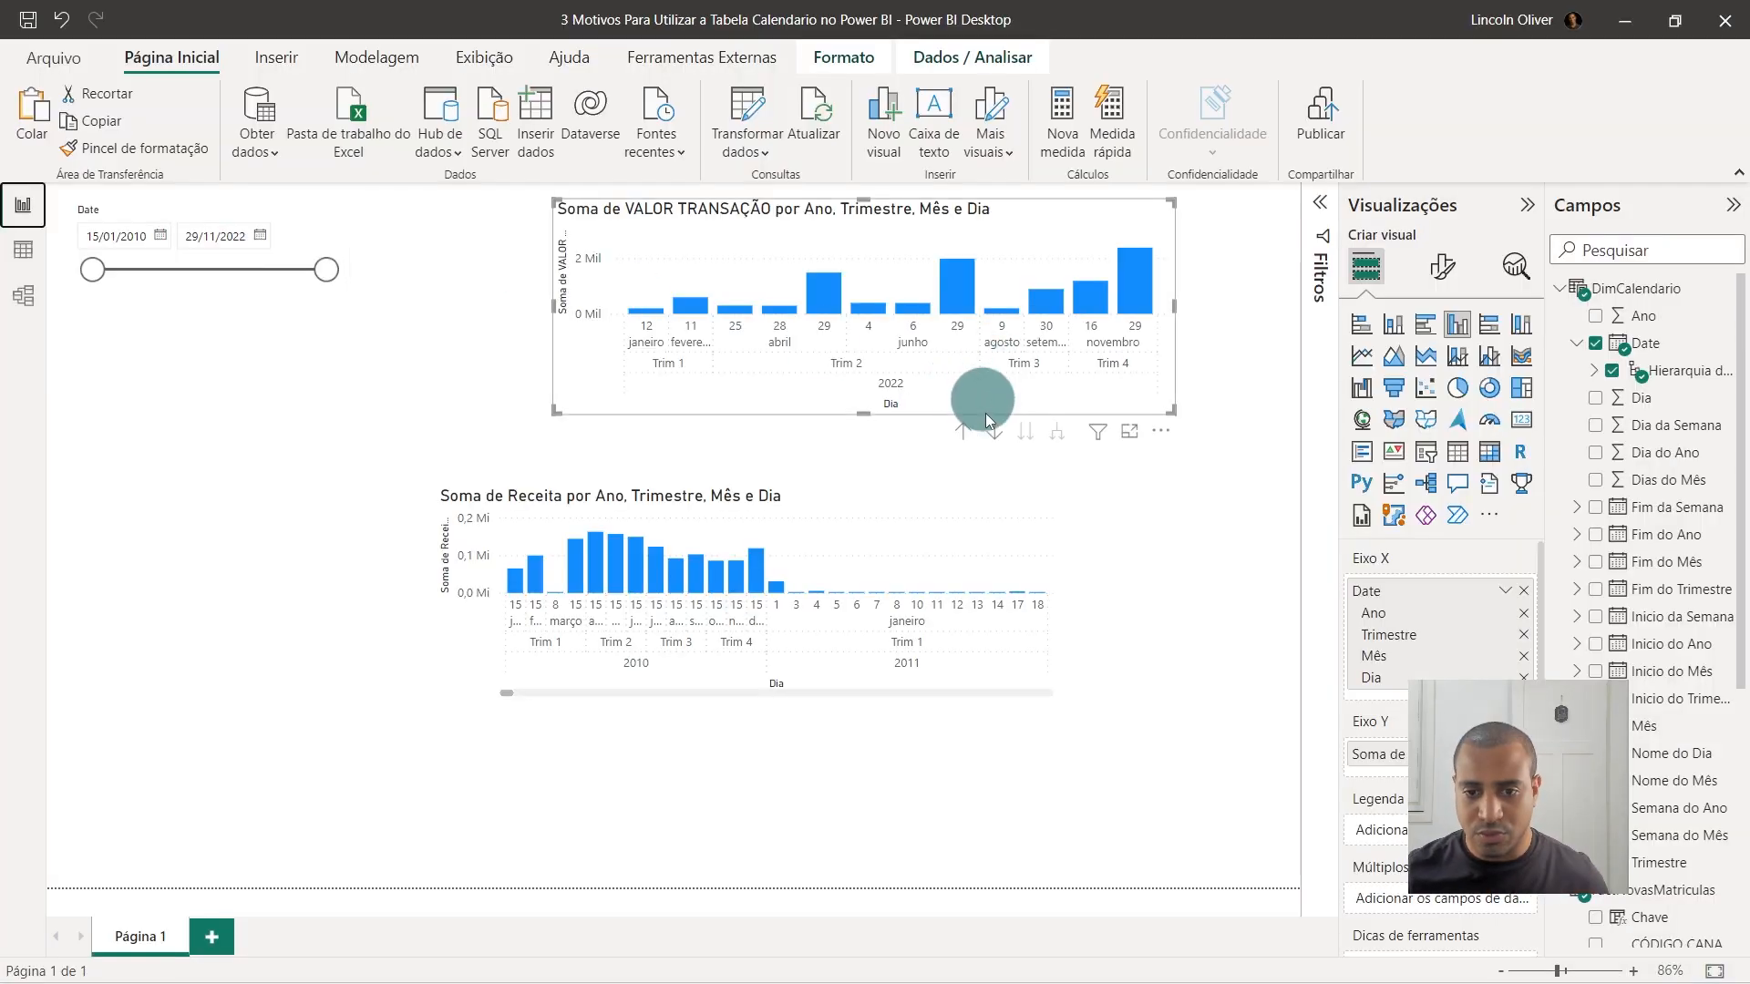
# Drill the VALOR TRANSAÇÃO chart up to quarter level and the Receita chart up to month level.
pyautogui.click(964, 432)
pyautogui.click(965, 434)
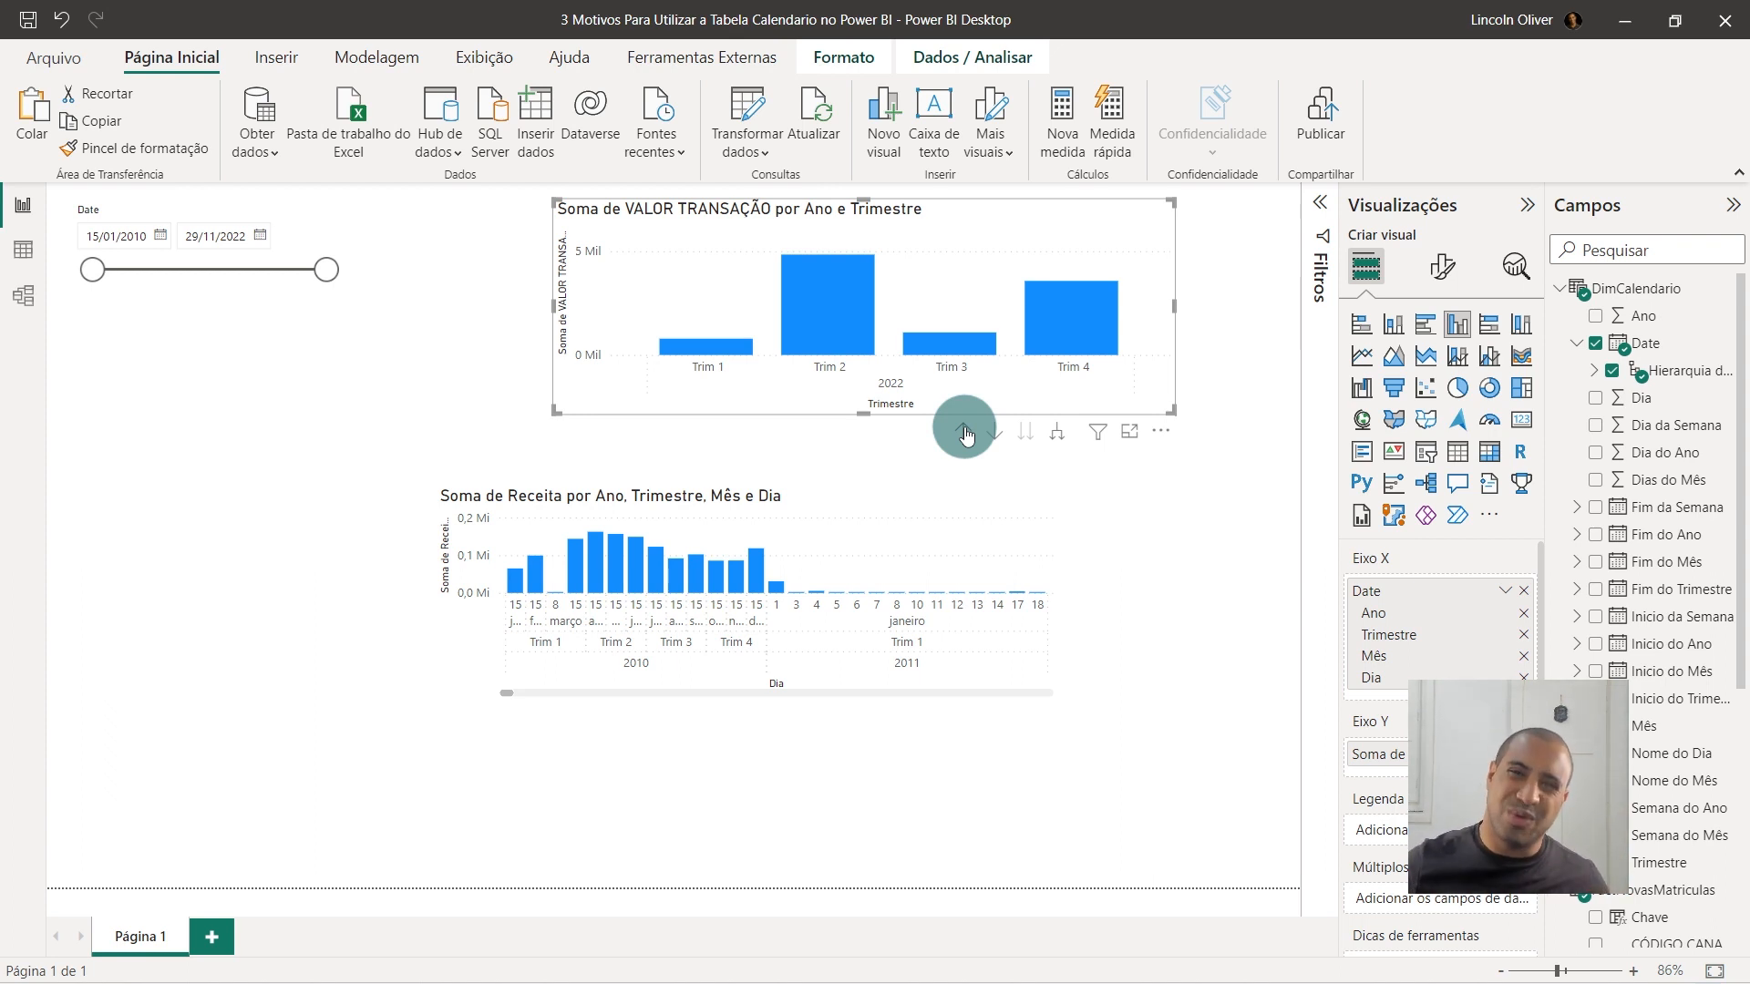
pyautogui.click(950, 505)
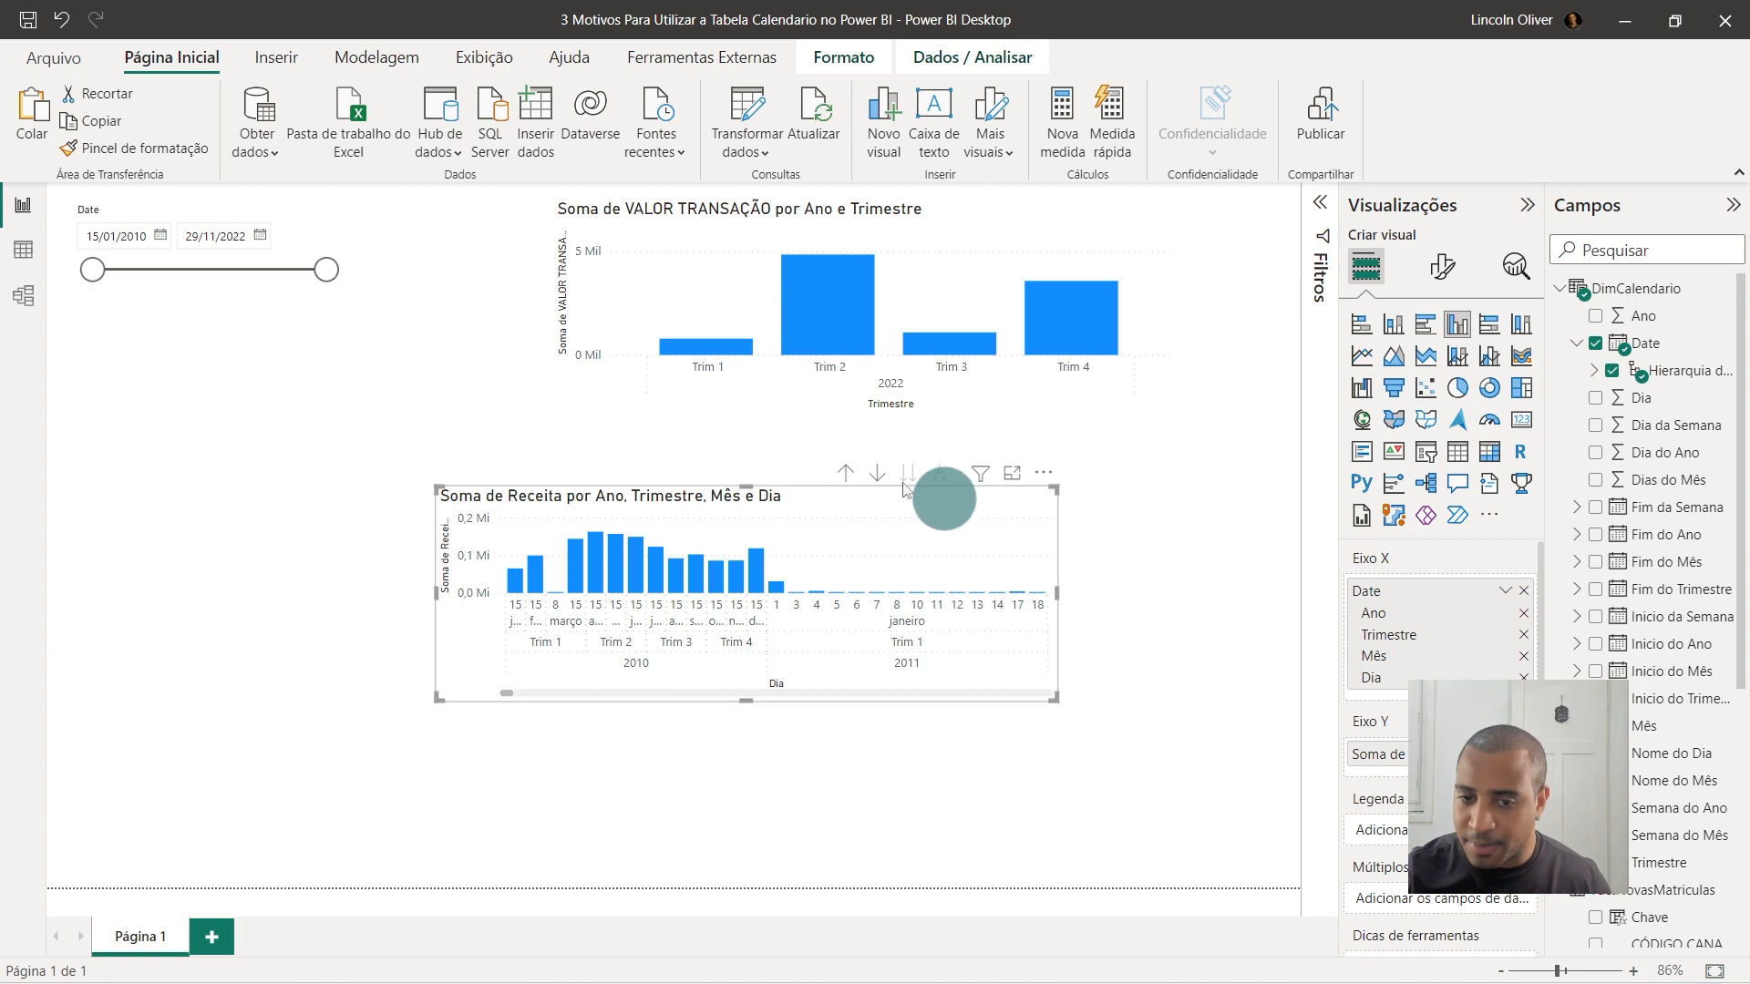
# Set the date slicer's start to 30/03/2017, and drill the VALOR TRANSAÇÃO chart up to year level and reposition it.
pyautogui.moveTo(92, 269); pyautogui.dragTo(224, 269)
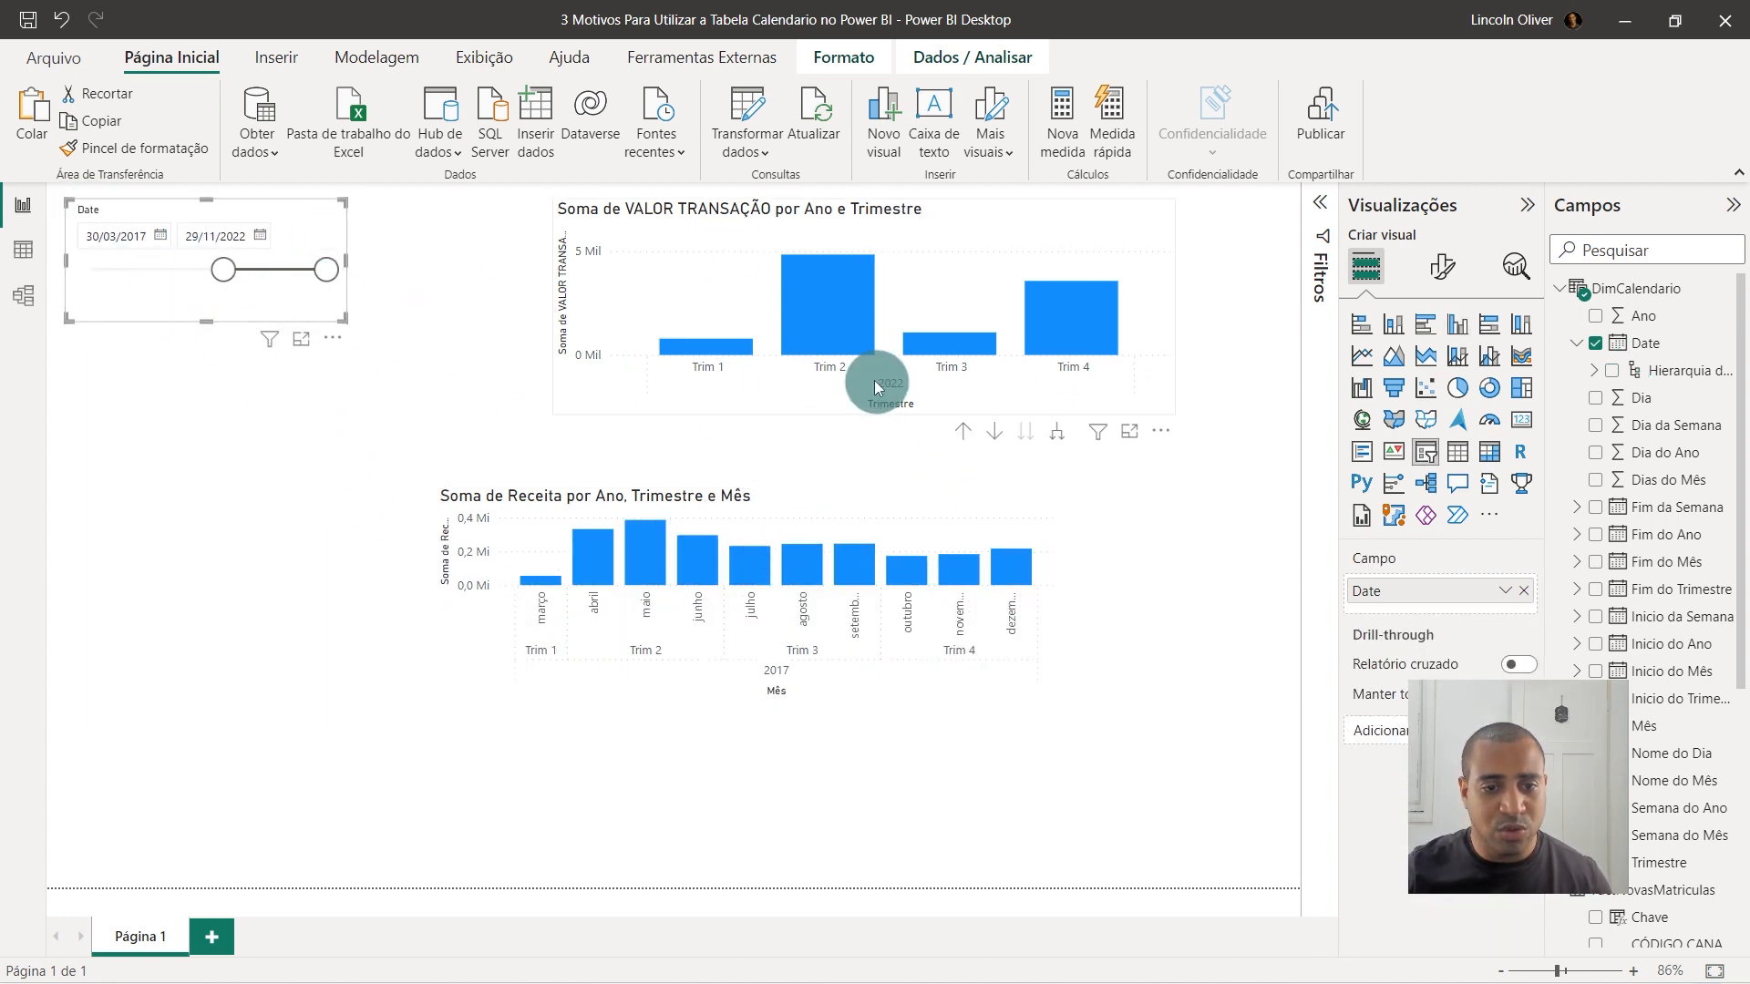
pyautogui.click(963, 430)
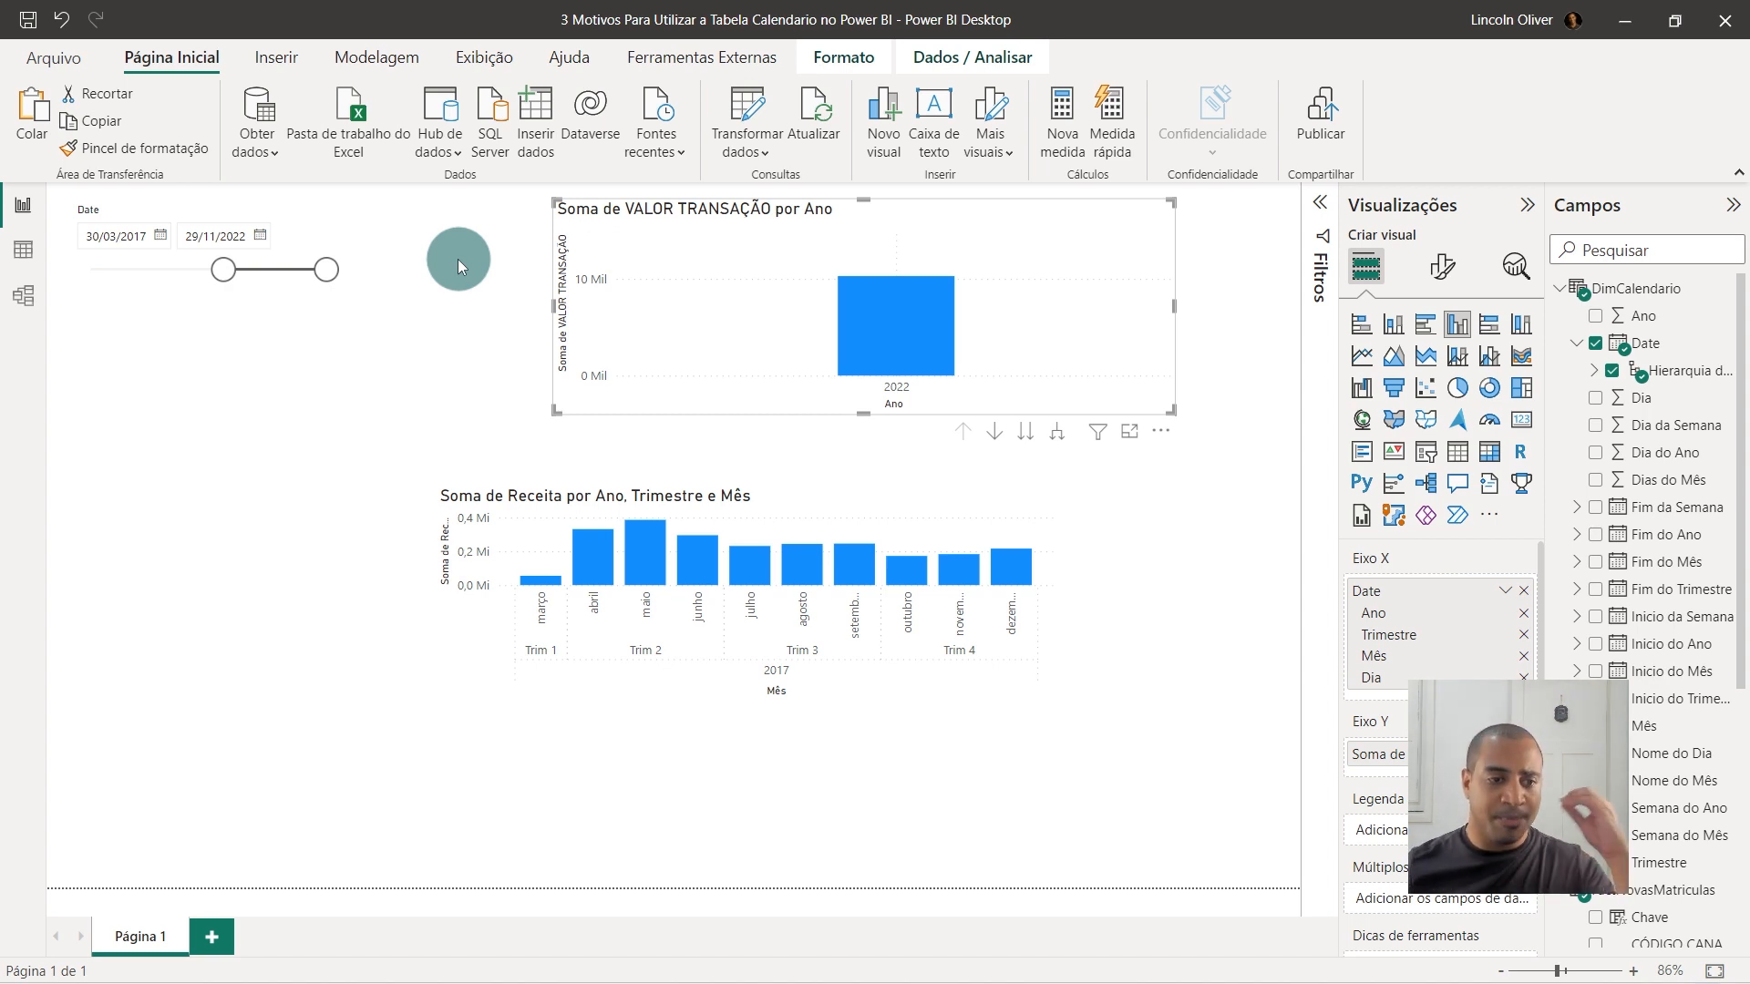
pyautogui.click(511, 282)
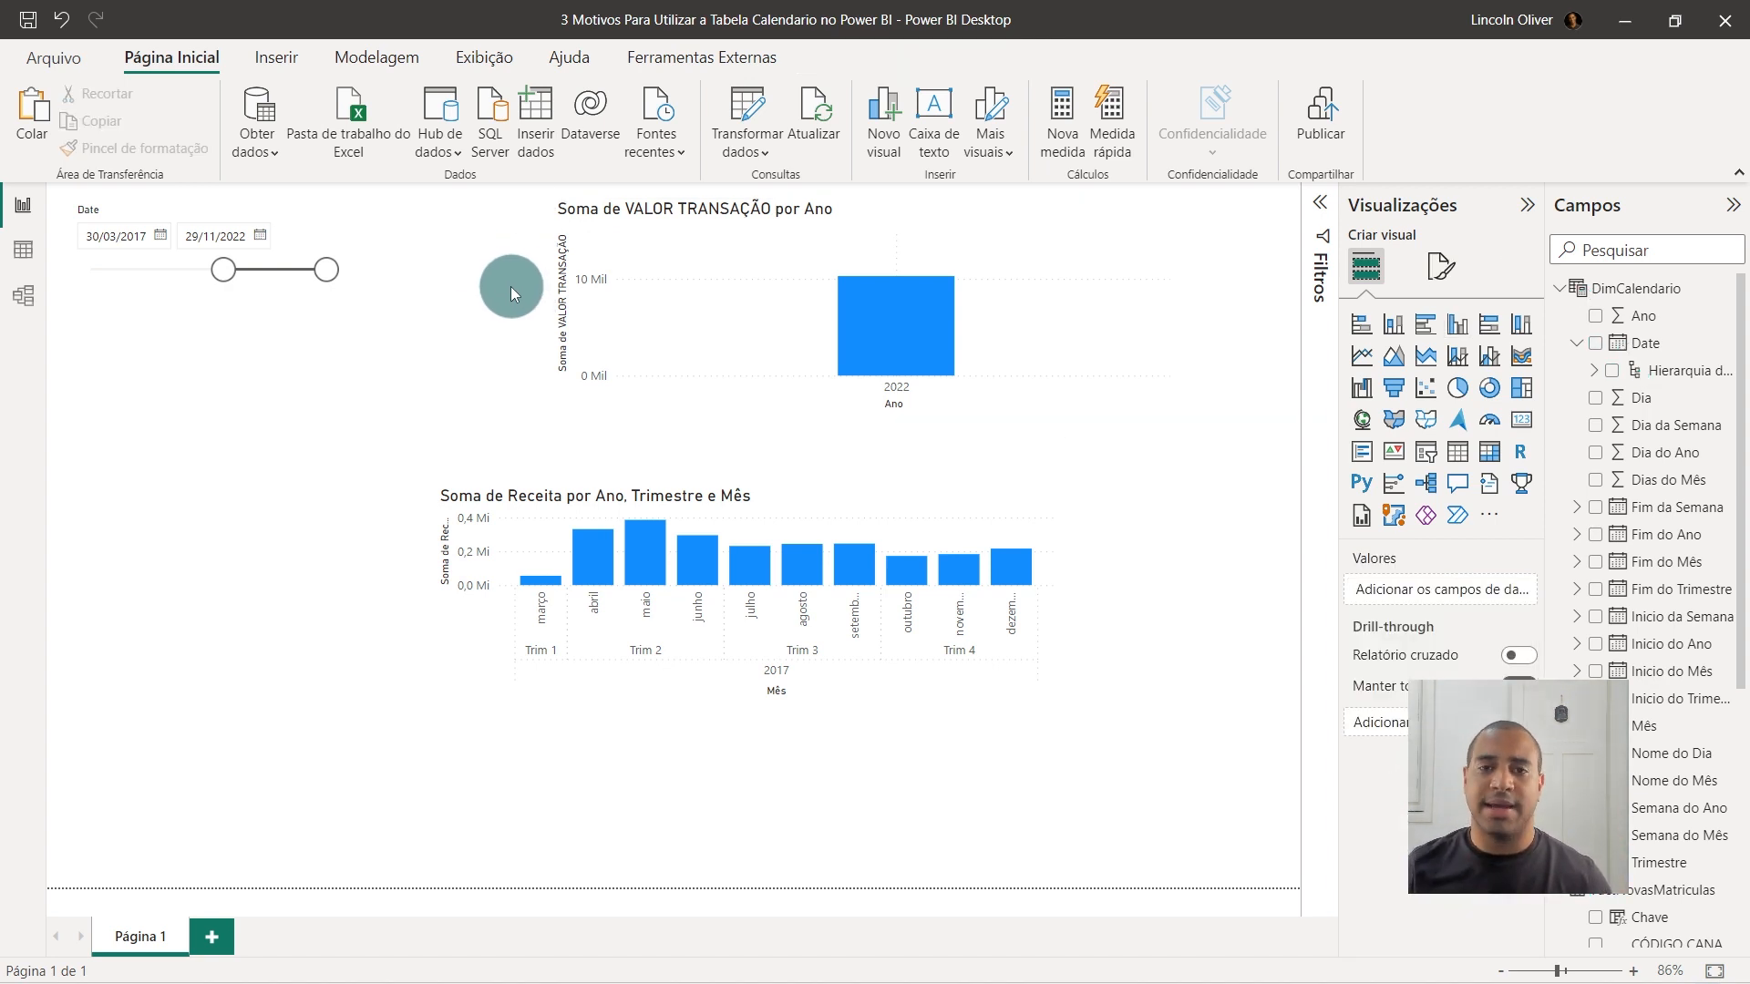
pyautogui.moveTo(1007, 379); pyautogui.dragTo(854, 403)
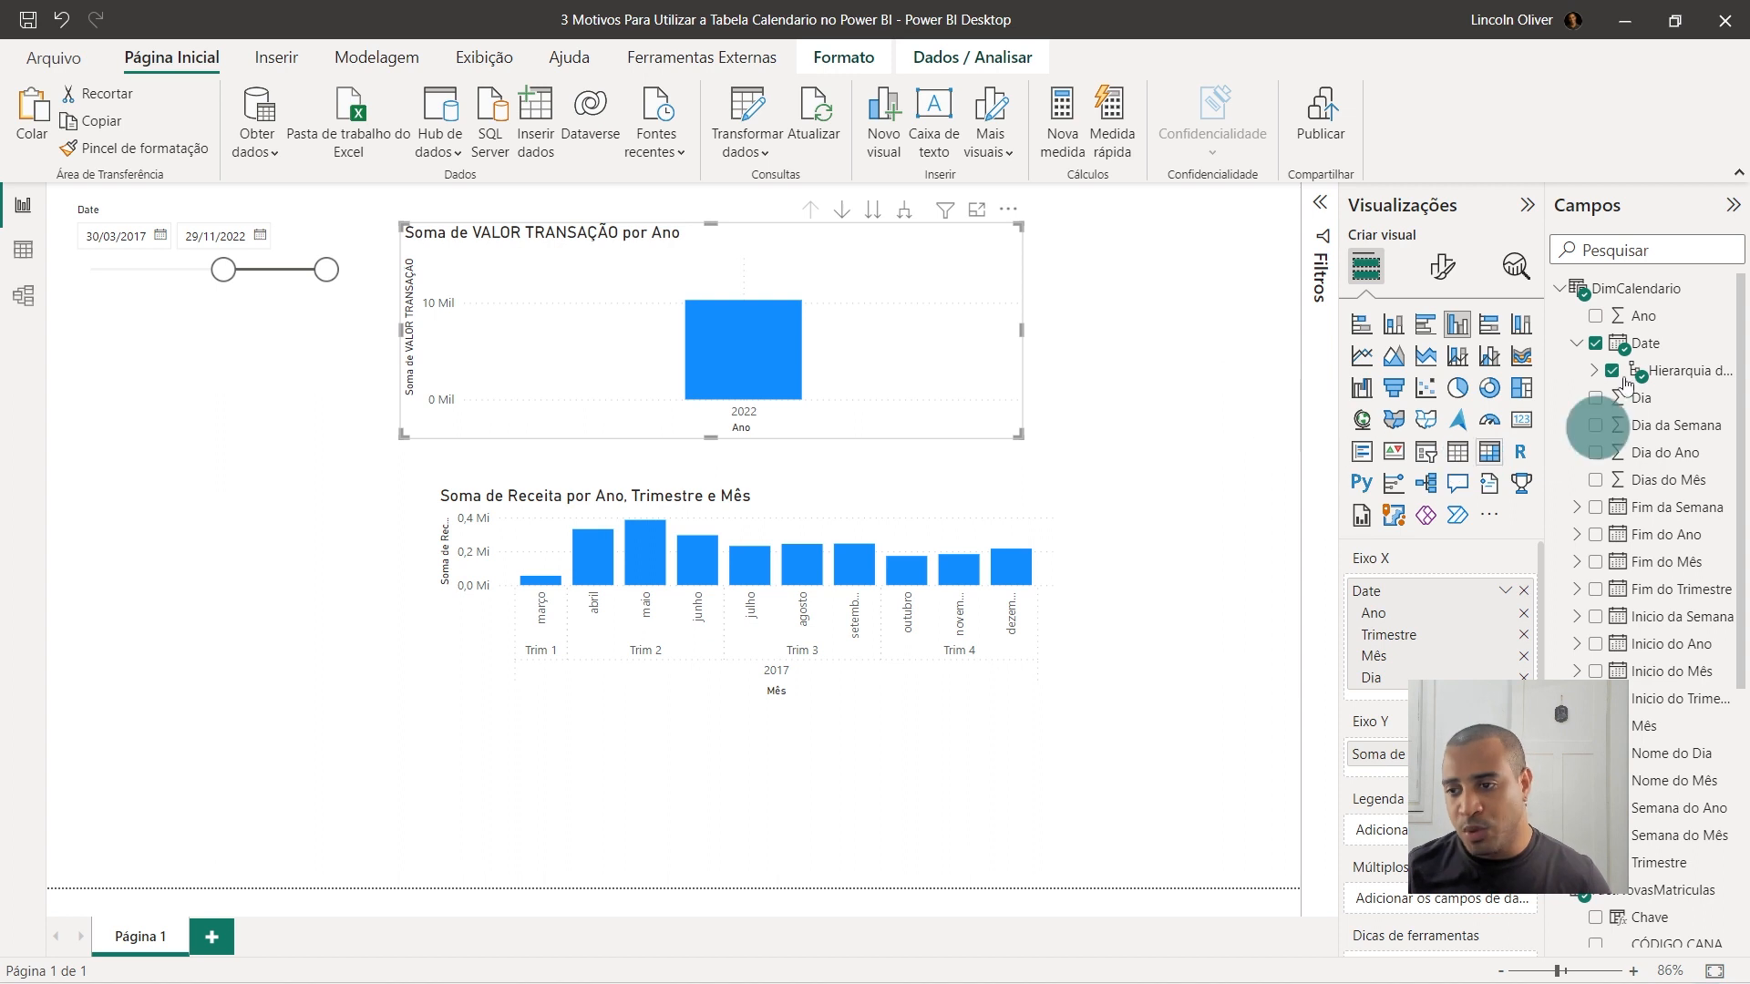
pyautogui.click(1577, 343)
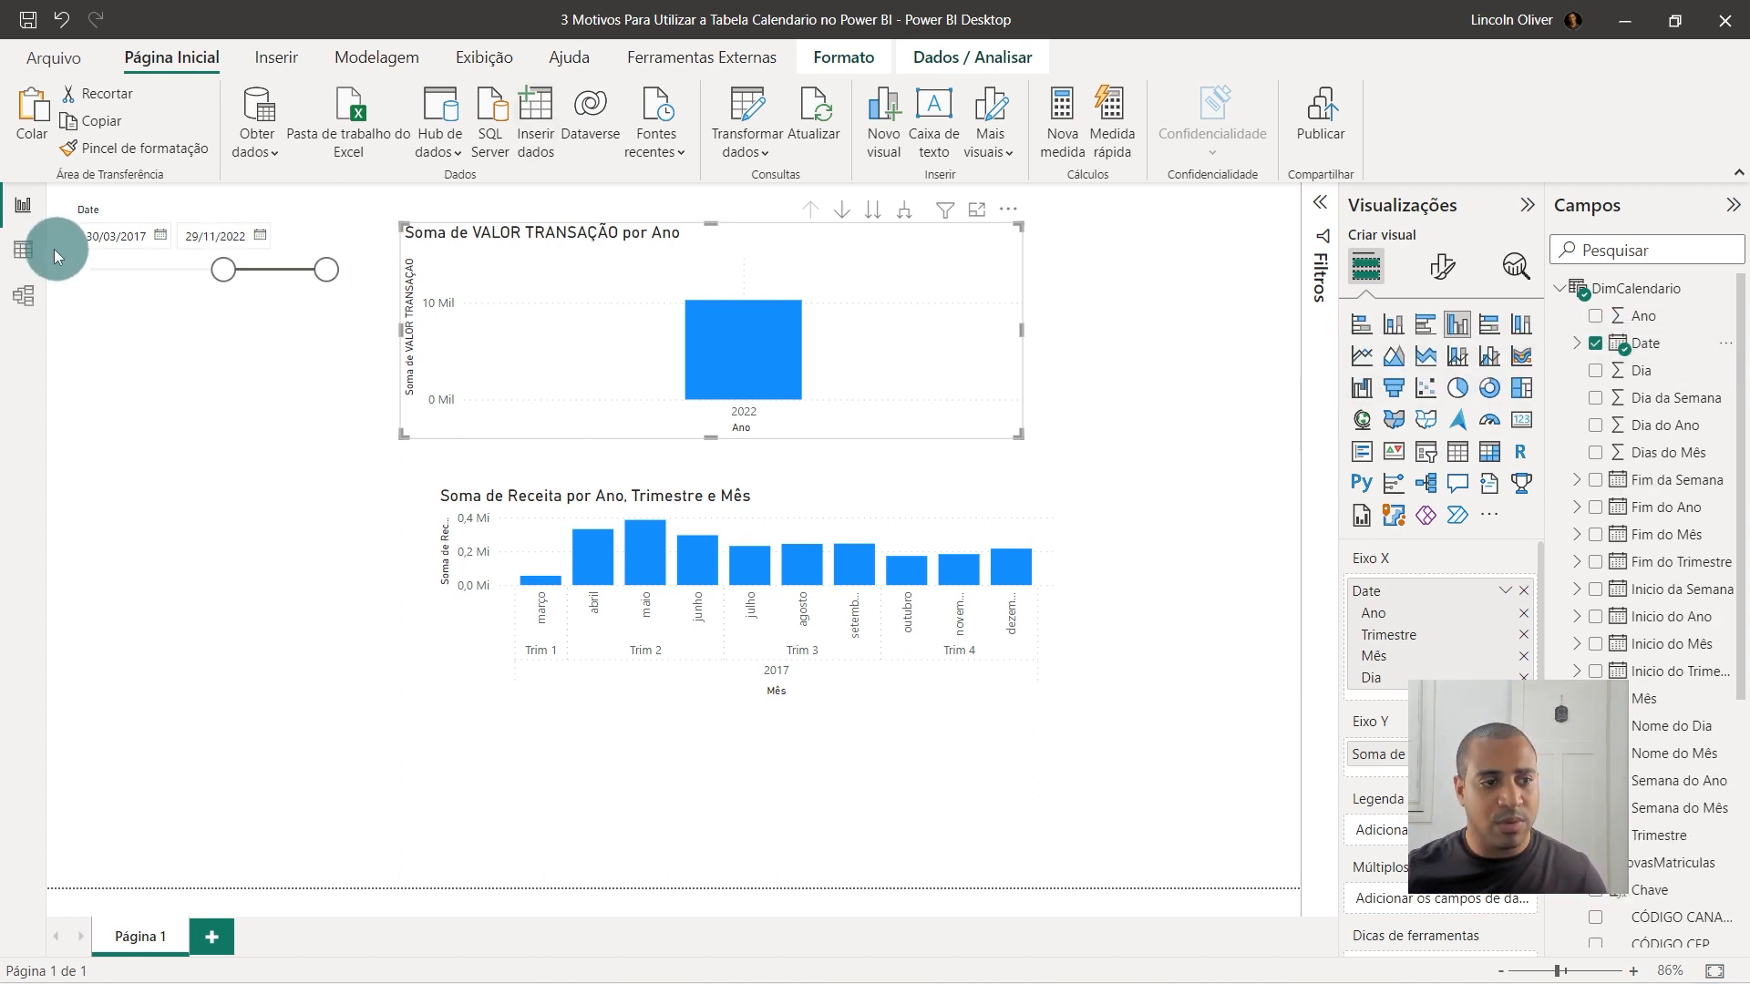
# Open the FactVendasMarketPlace data and clear the filter on the Data de Entrega column.
pyautogui.click(25, 251)
pyautogui.click(1560, 288)
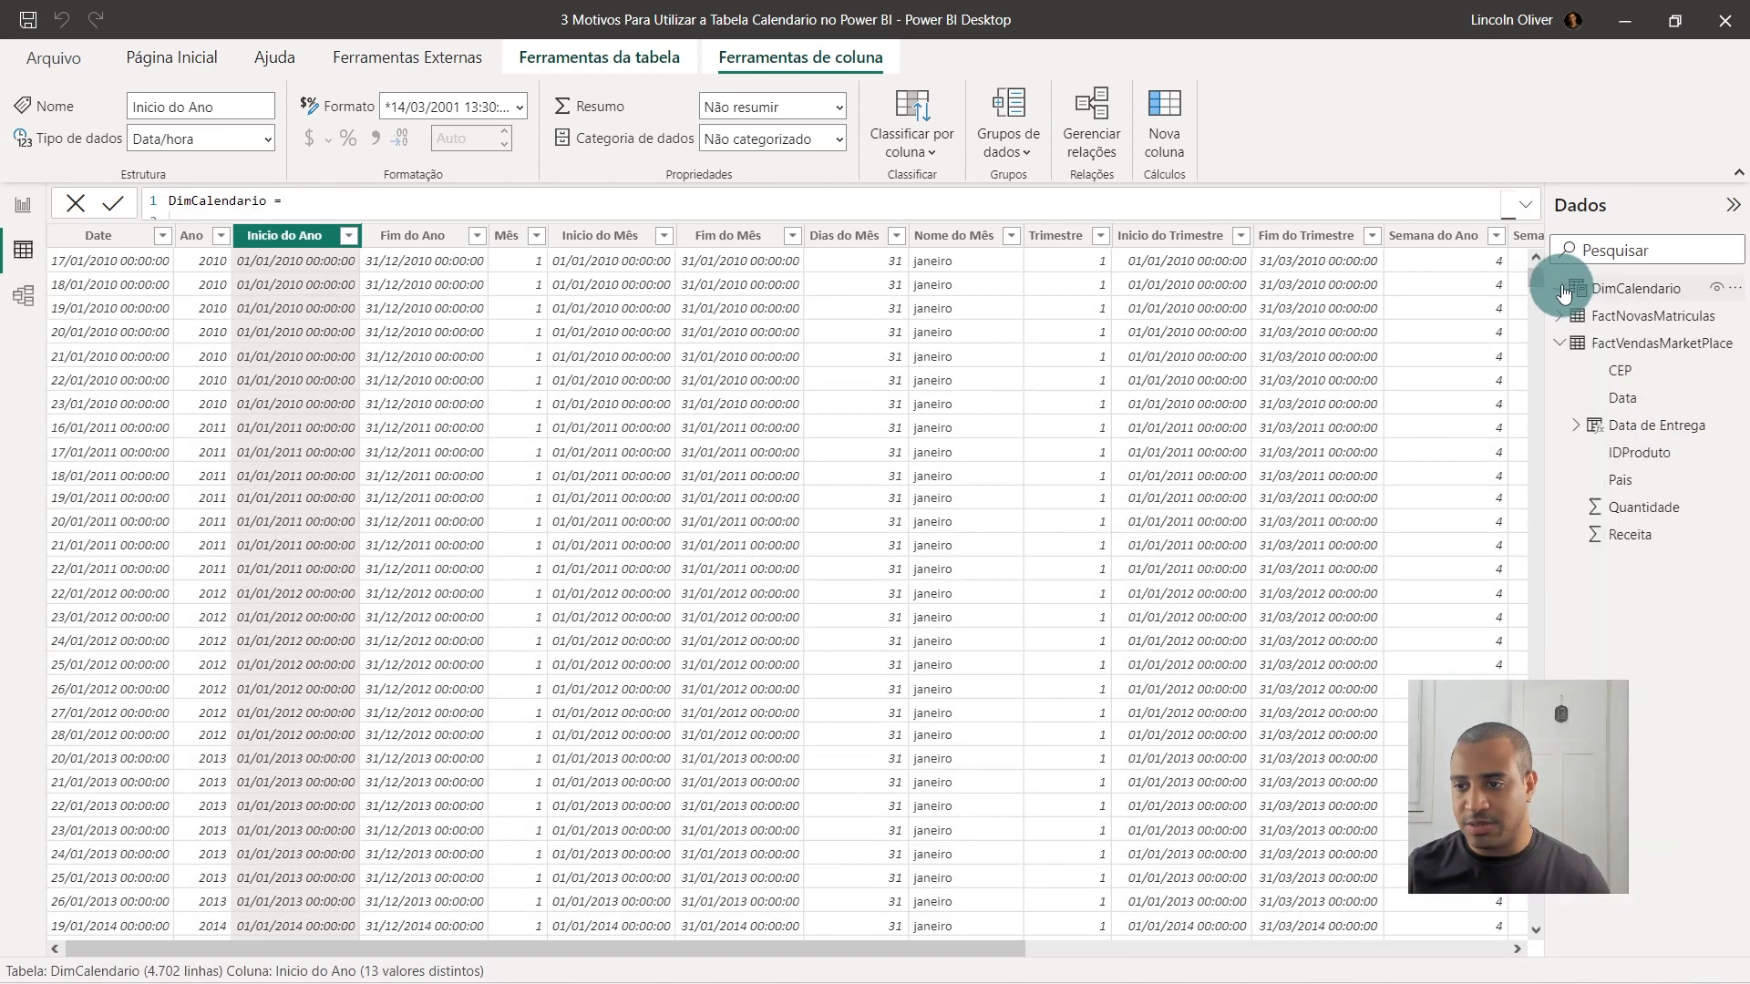
pyautogui.click(1650, 342)
pyautogui.click(242, 235)
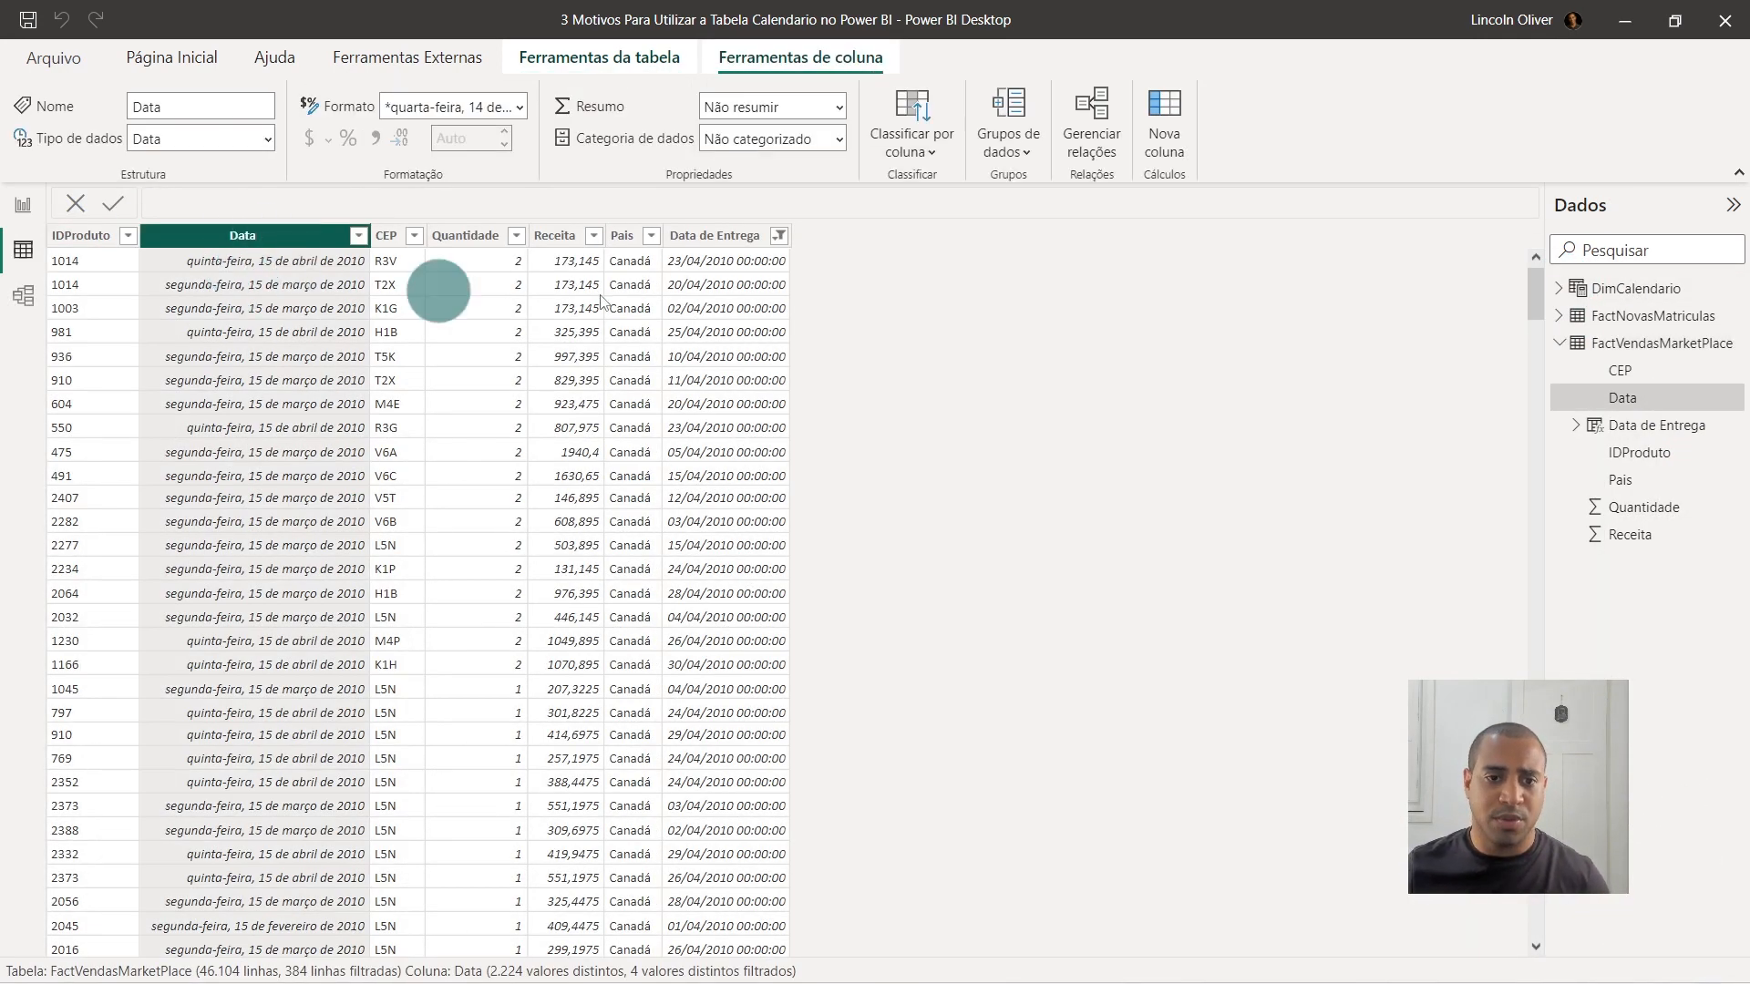
pyautogui.click(724, 236)
pyautogui.click(779, 235)
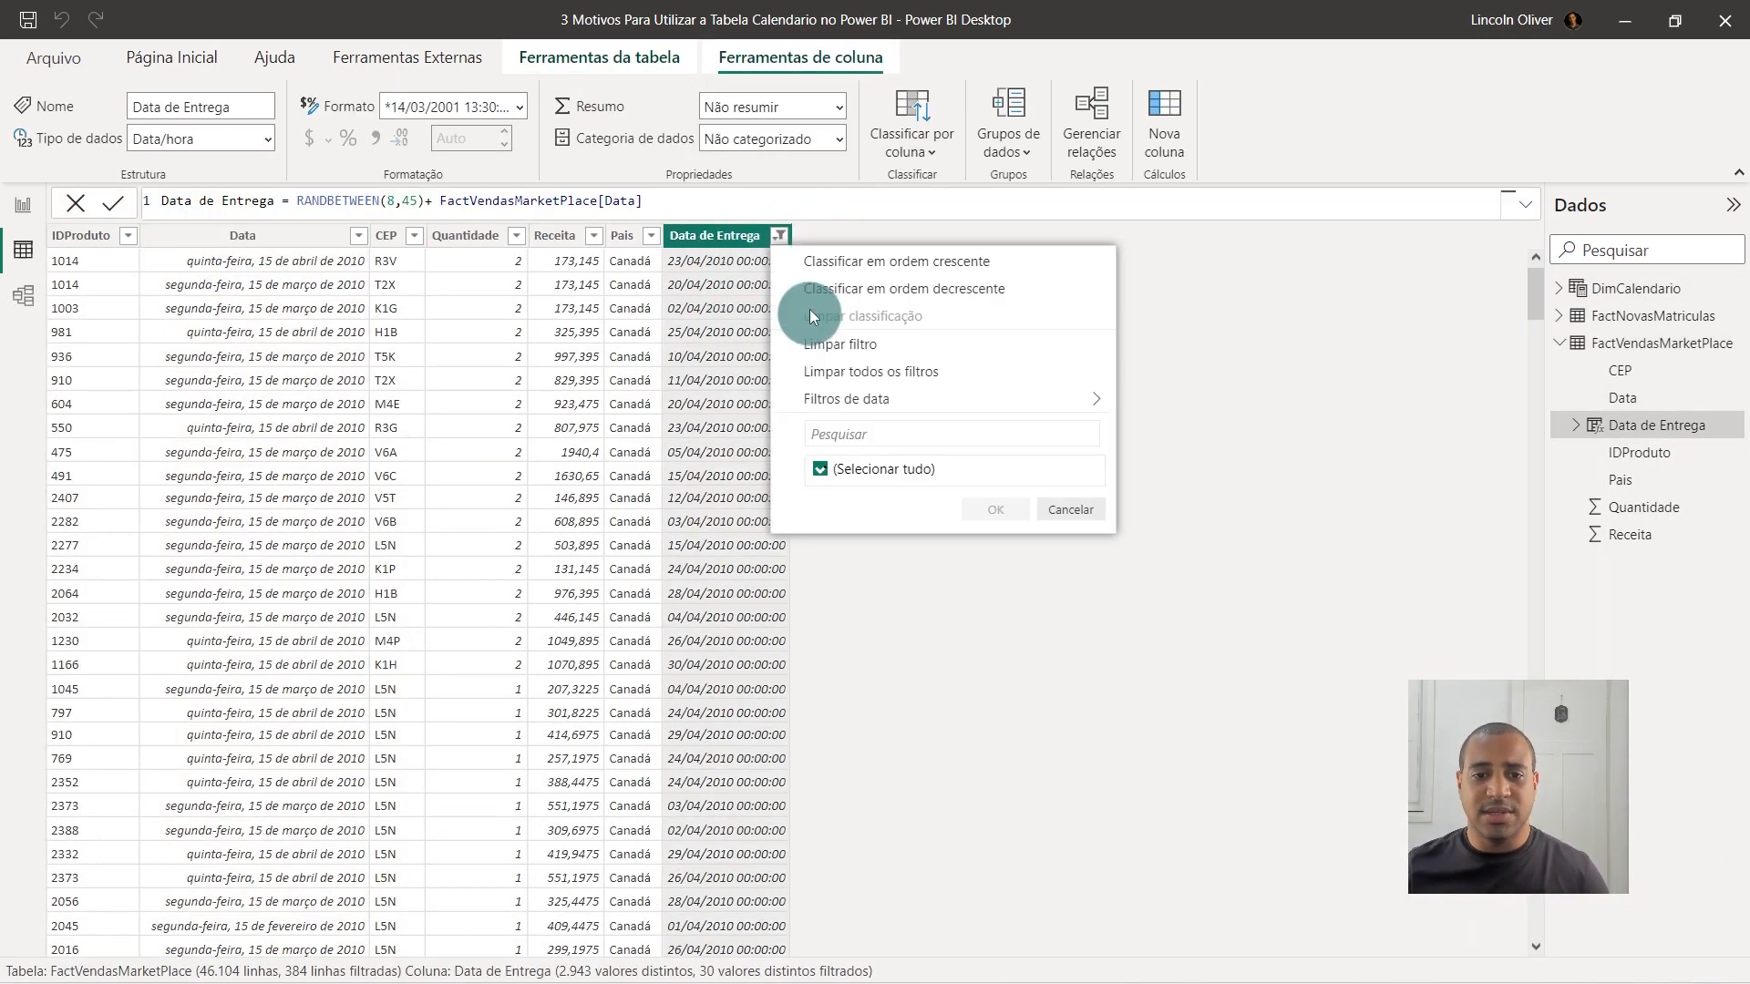
pyautogui.click(775, 344)
# Compare the Data and Data de Entrega columns of FactVendasMarketPlace, including the delivery date formula.
pyautogui.click(273, 236)
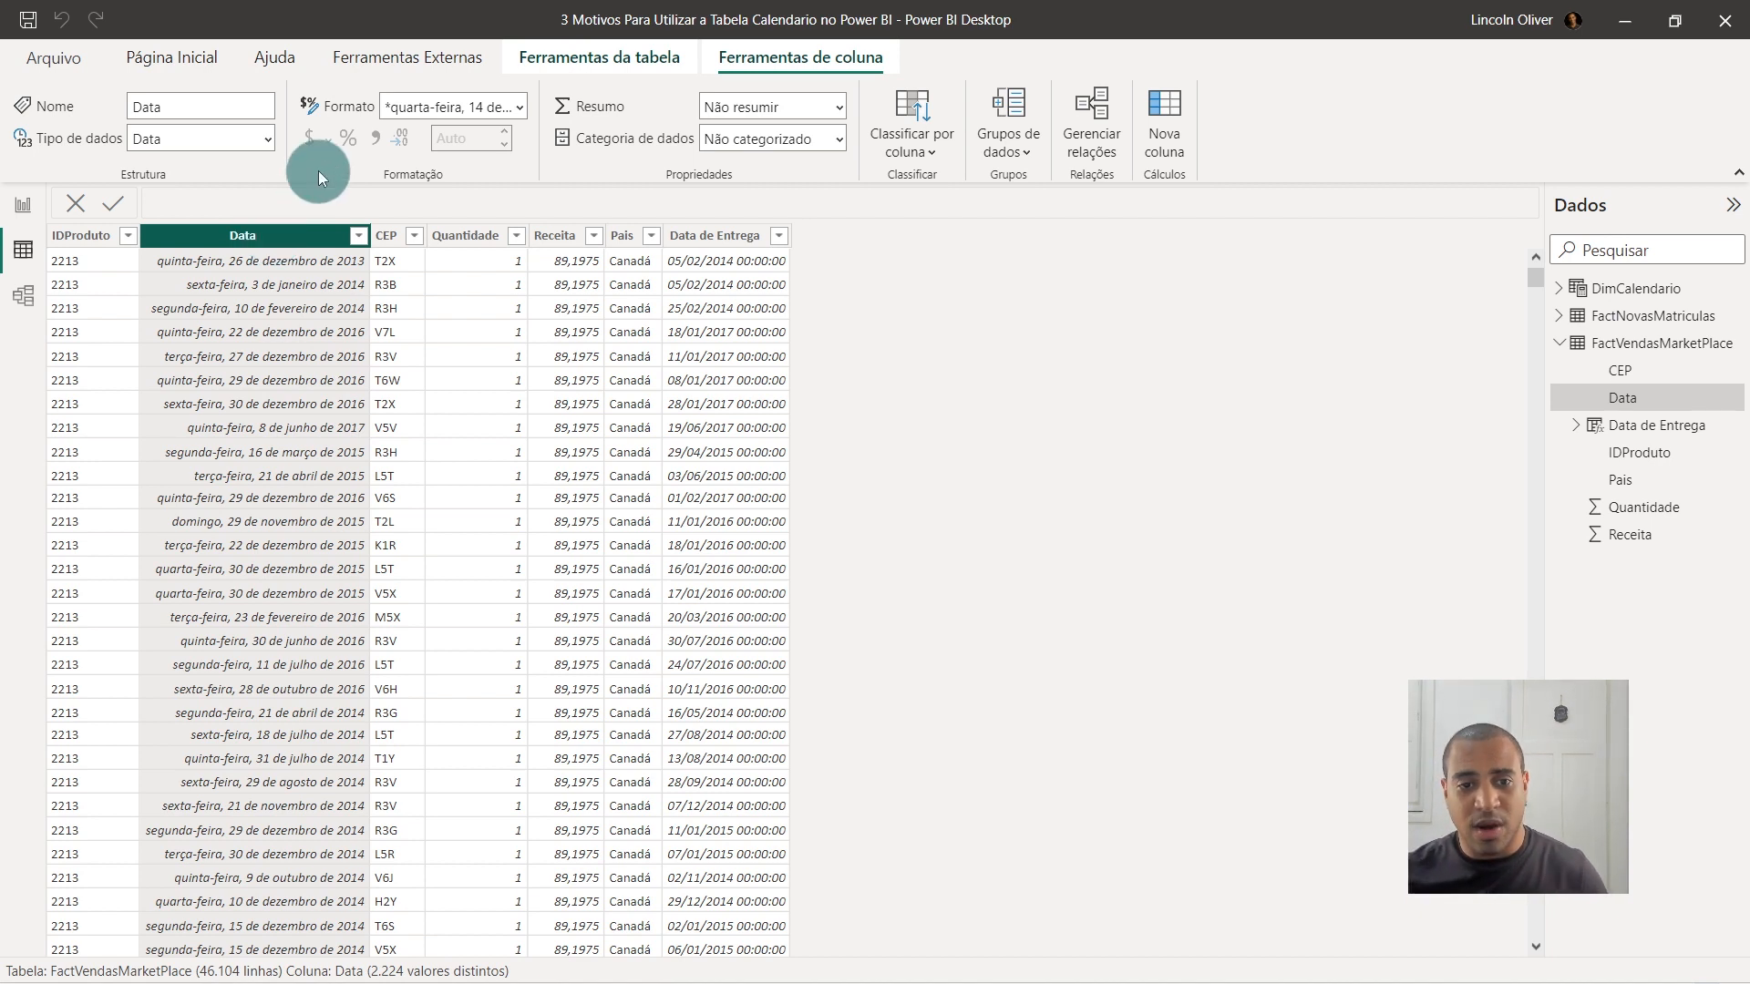
pyautogui.click(726, 241)
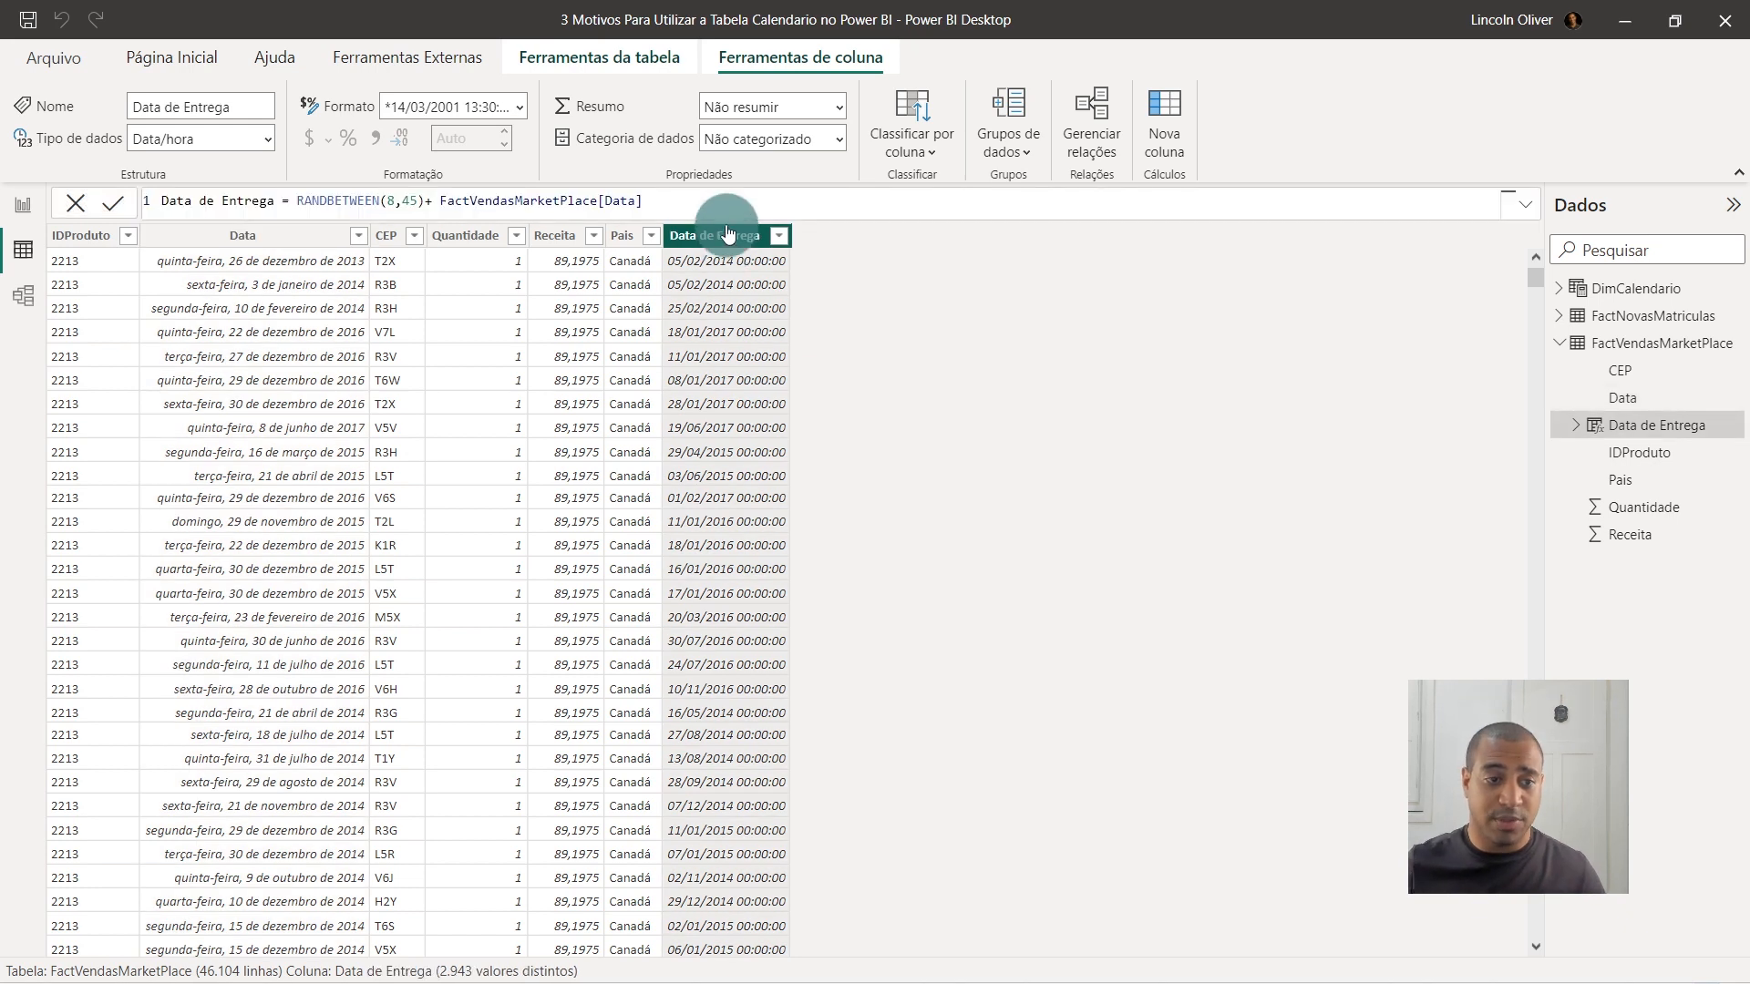
pyautogui.click(276, 244)
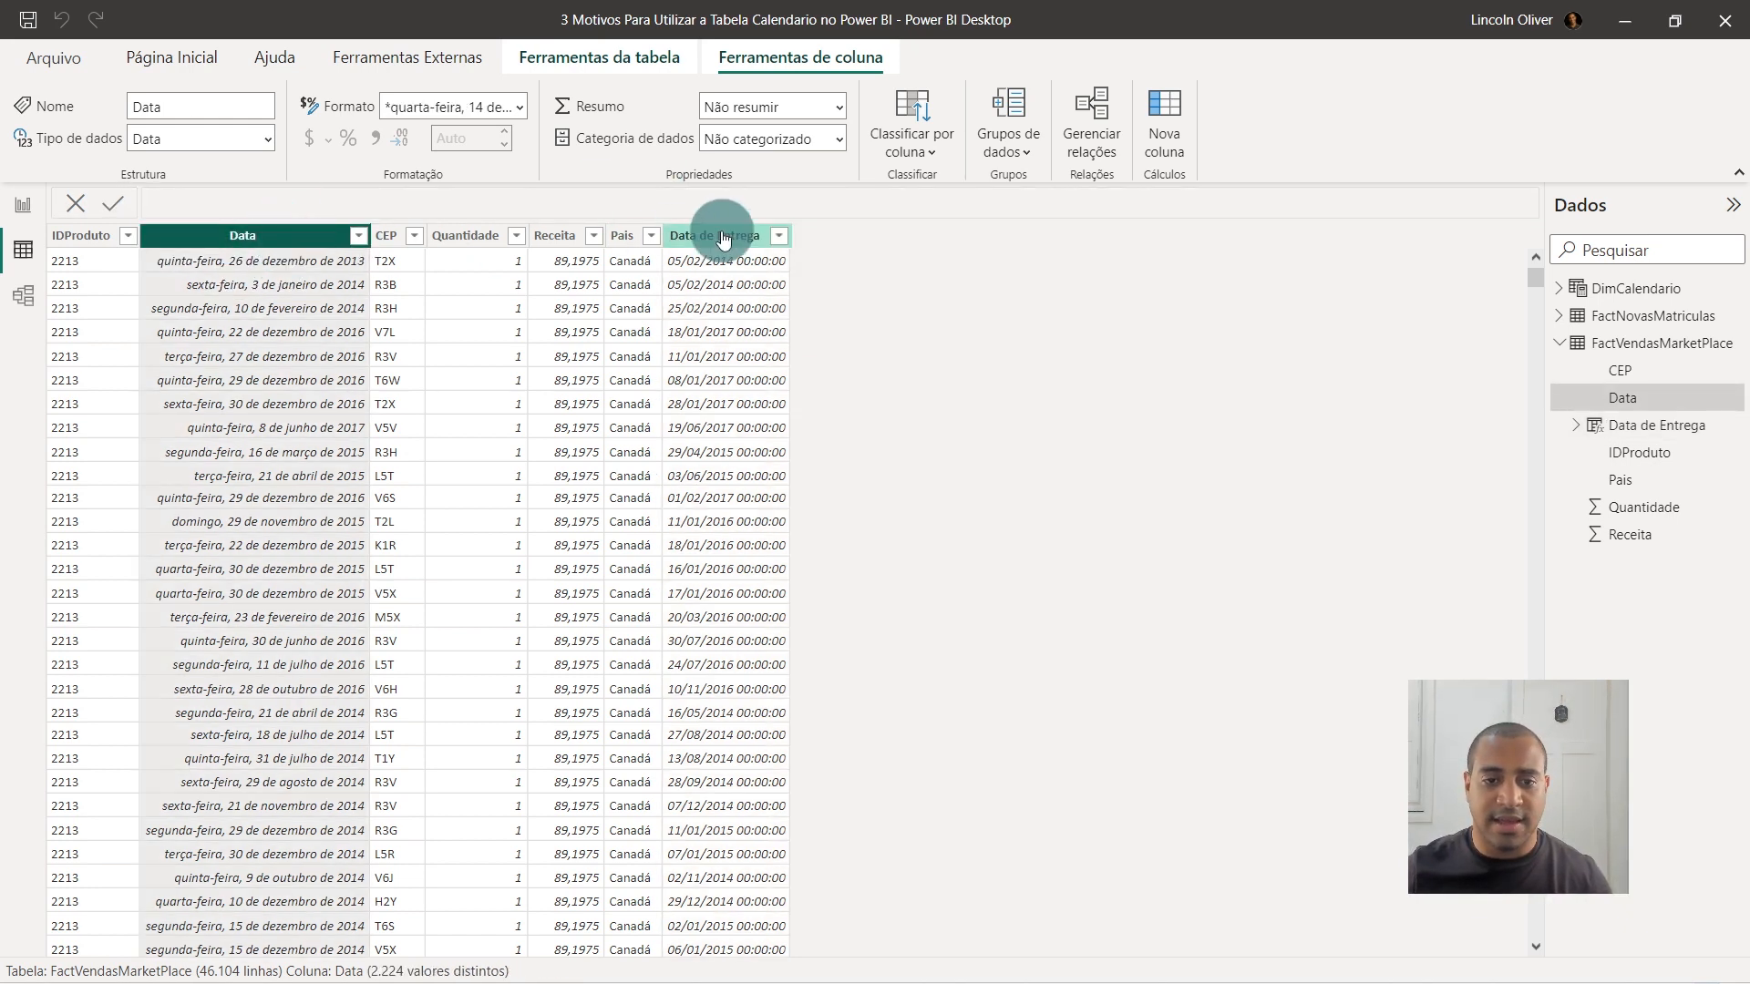
pyautogui.click(730, 248)
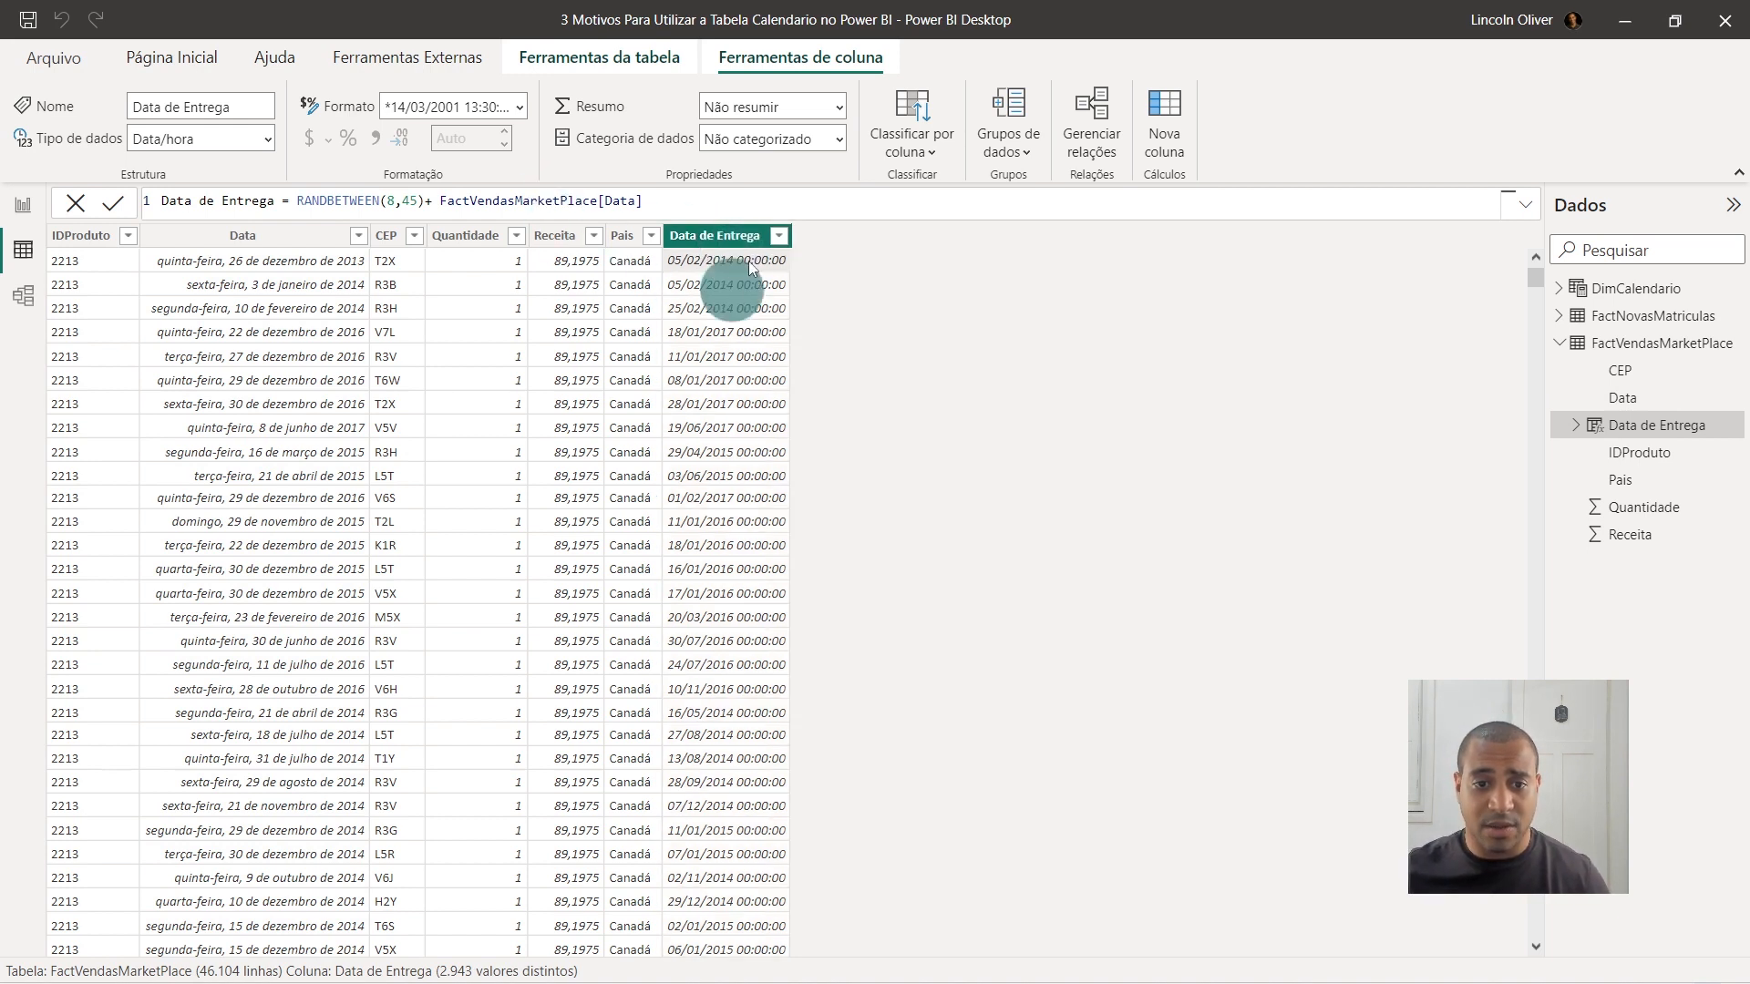
pyautogui.click(740, 242)
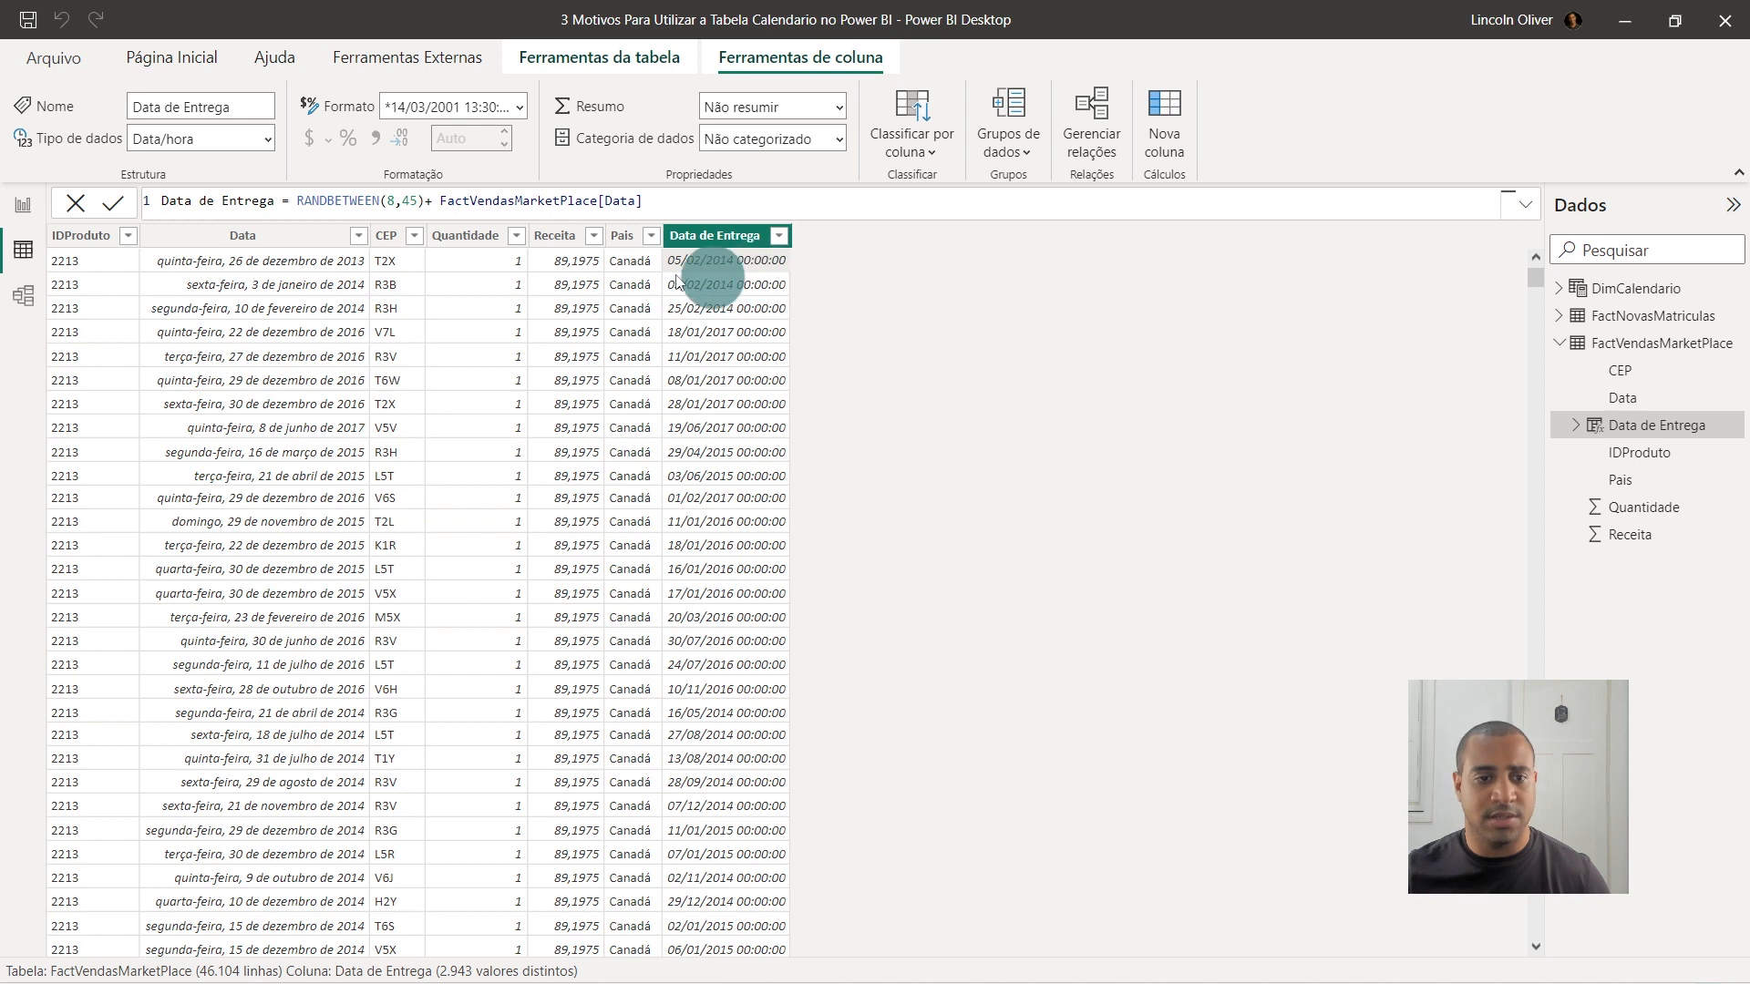
pyautogui.click(262, 261)
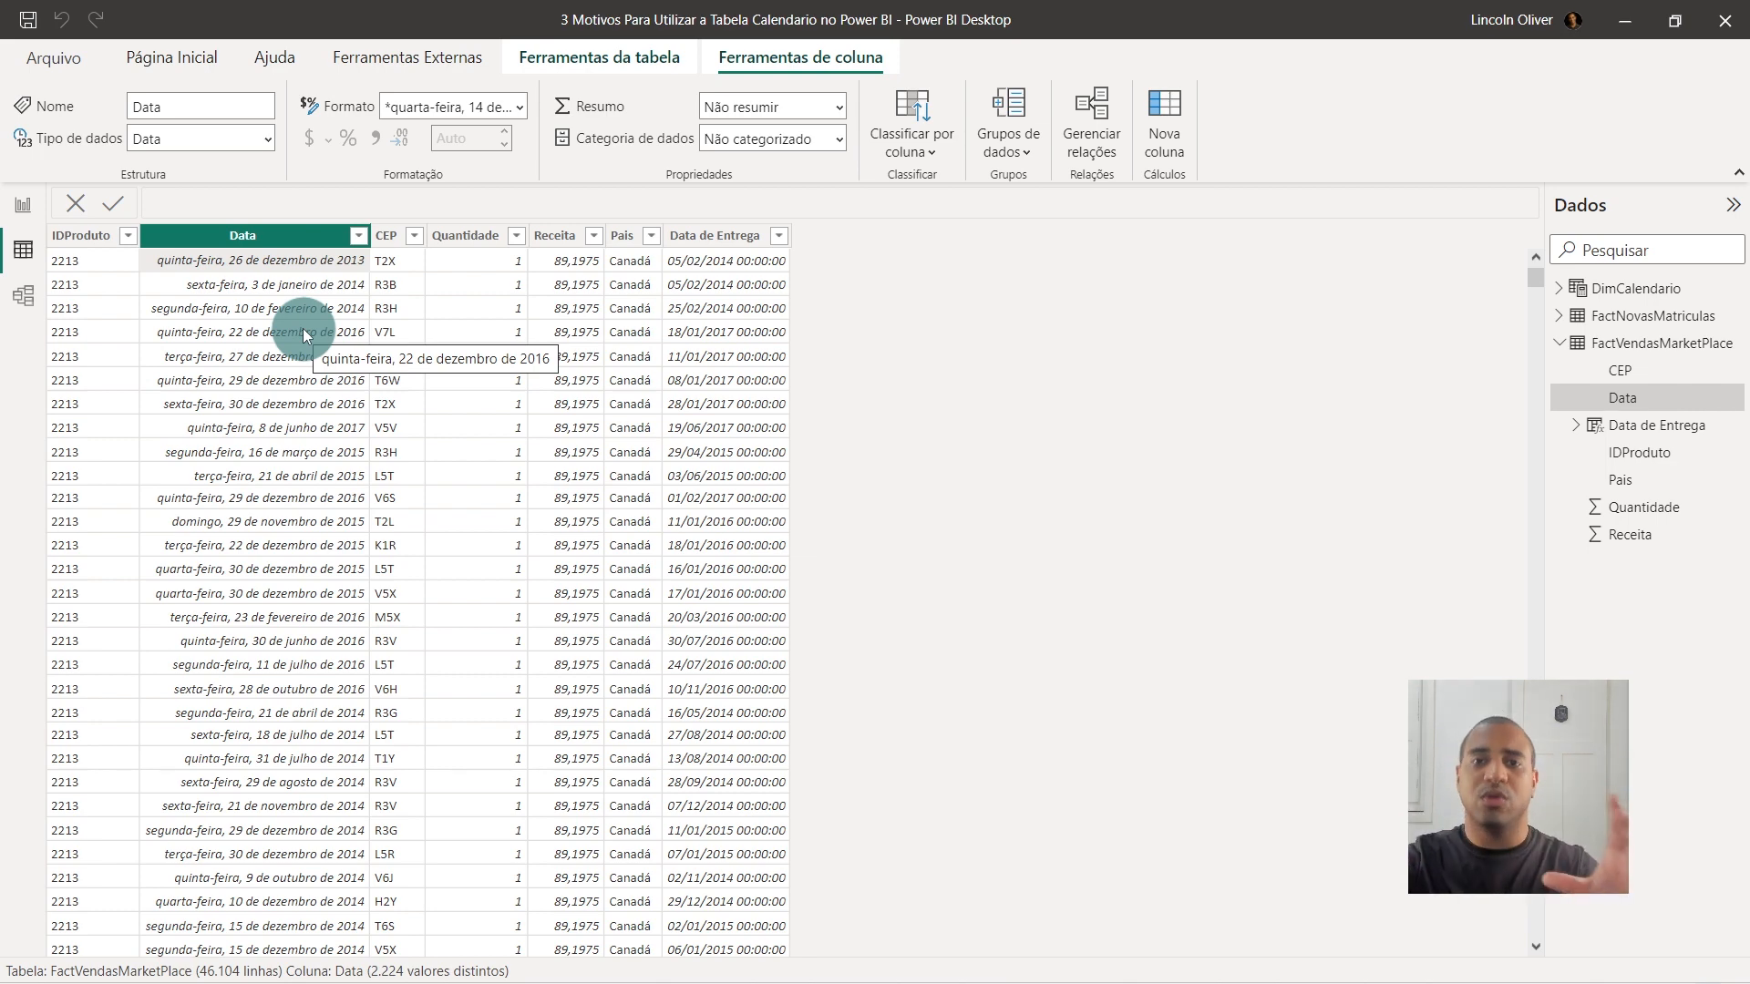
# Return to the report page and collapse the DimCalendario table in the field list, leaving no visual selected.
pyautogui.click(23, 204)
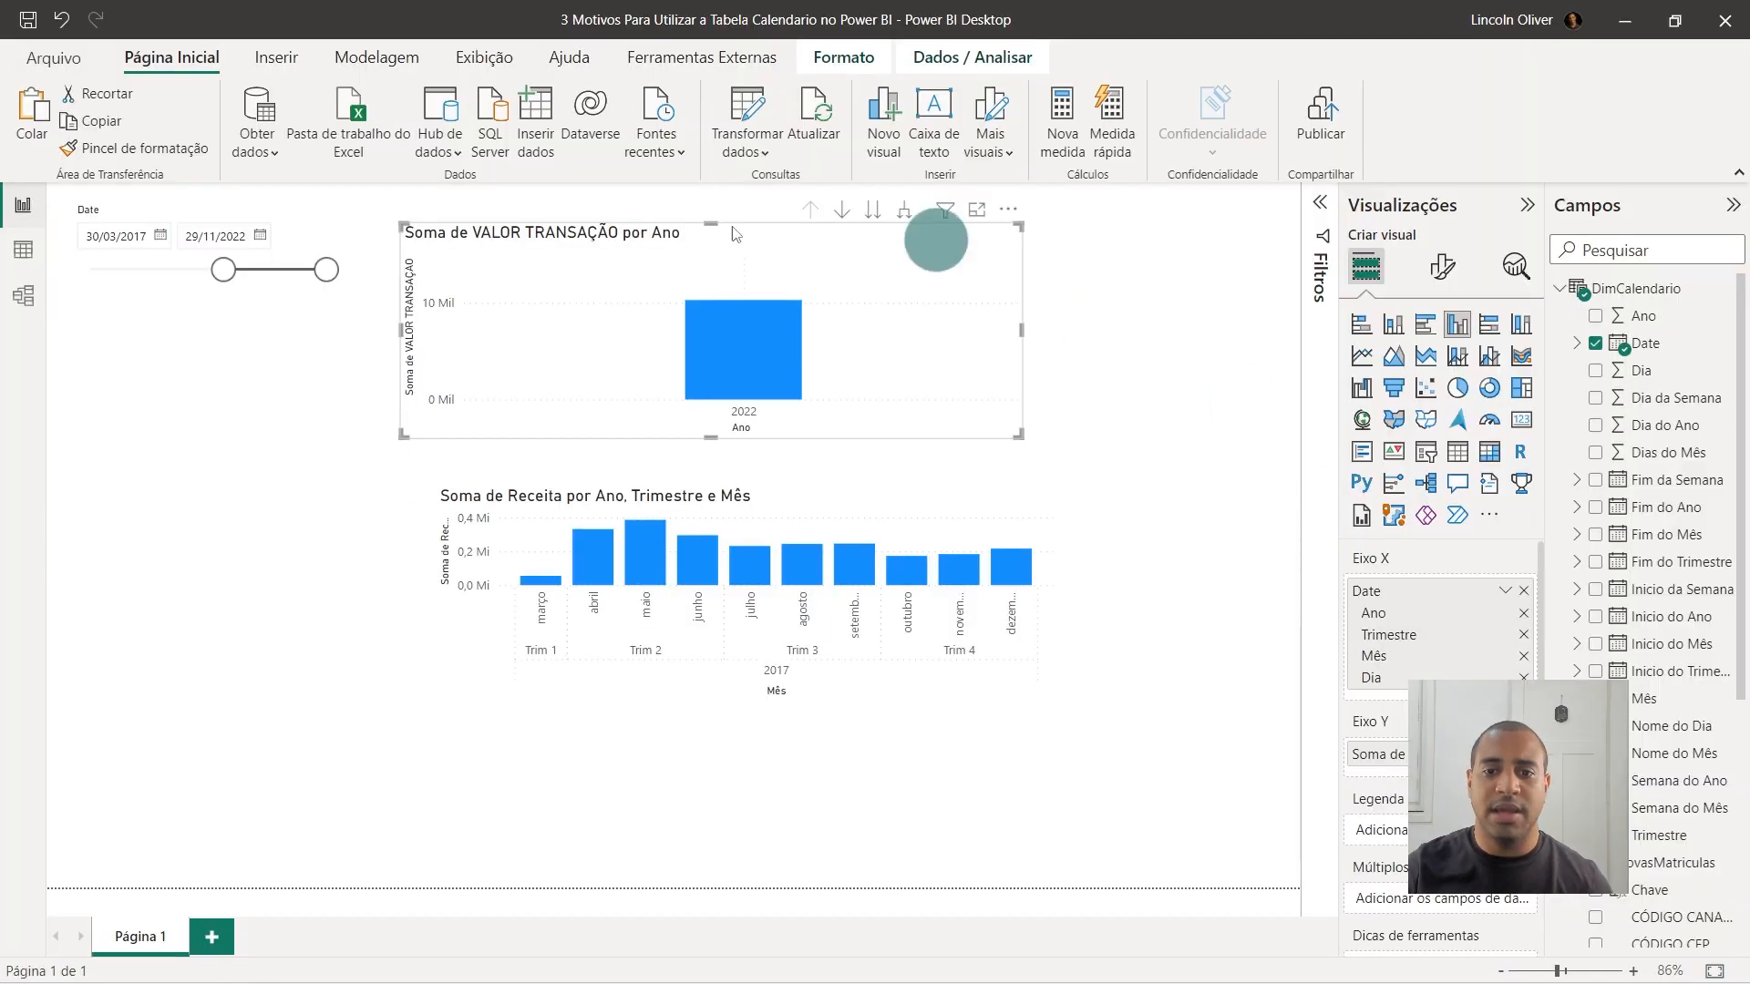
pyautogui.click(1640, 290)
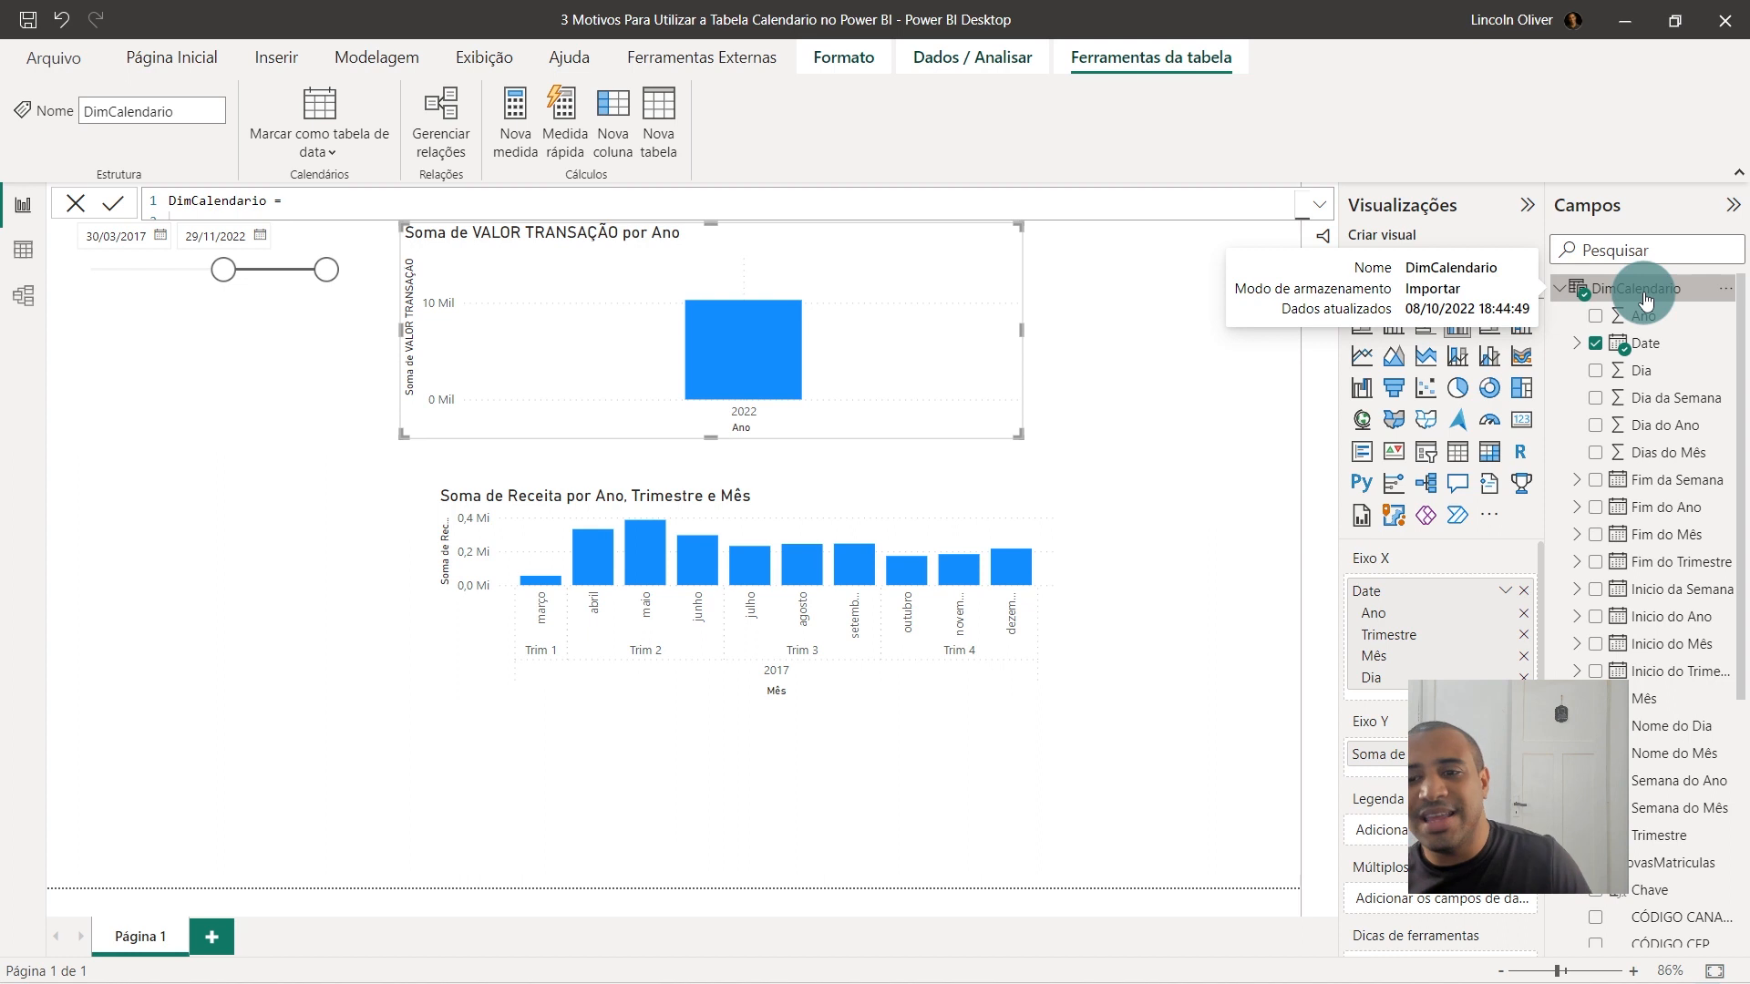
pyautogui.click(1560, 288)
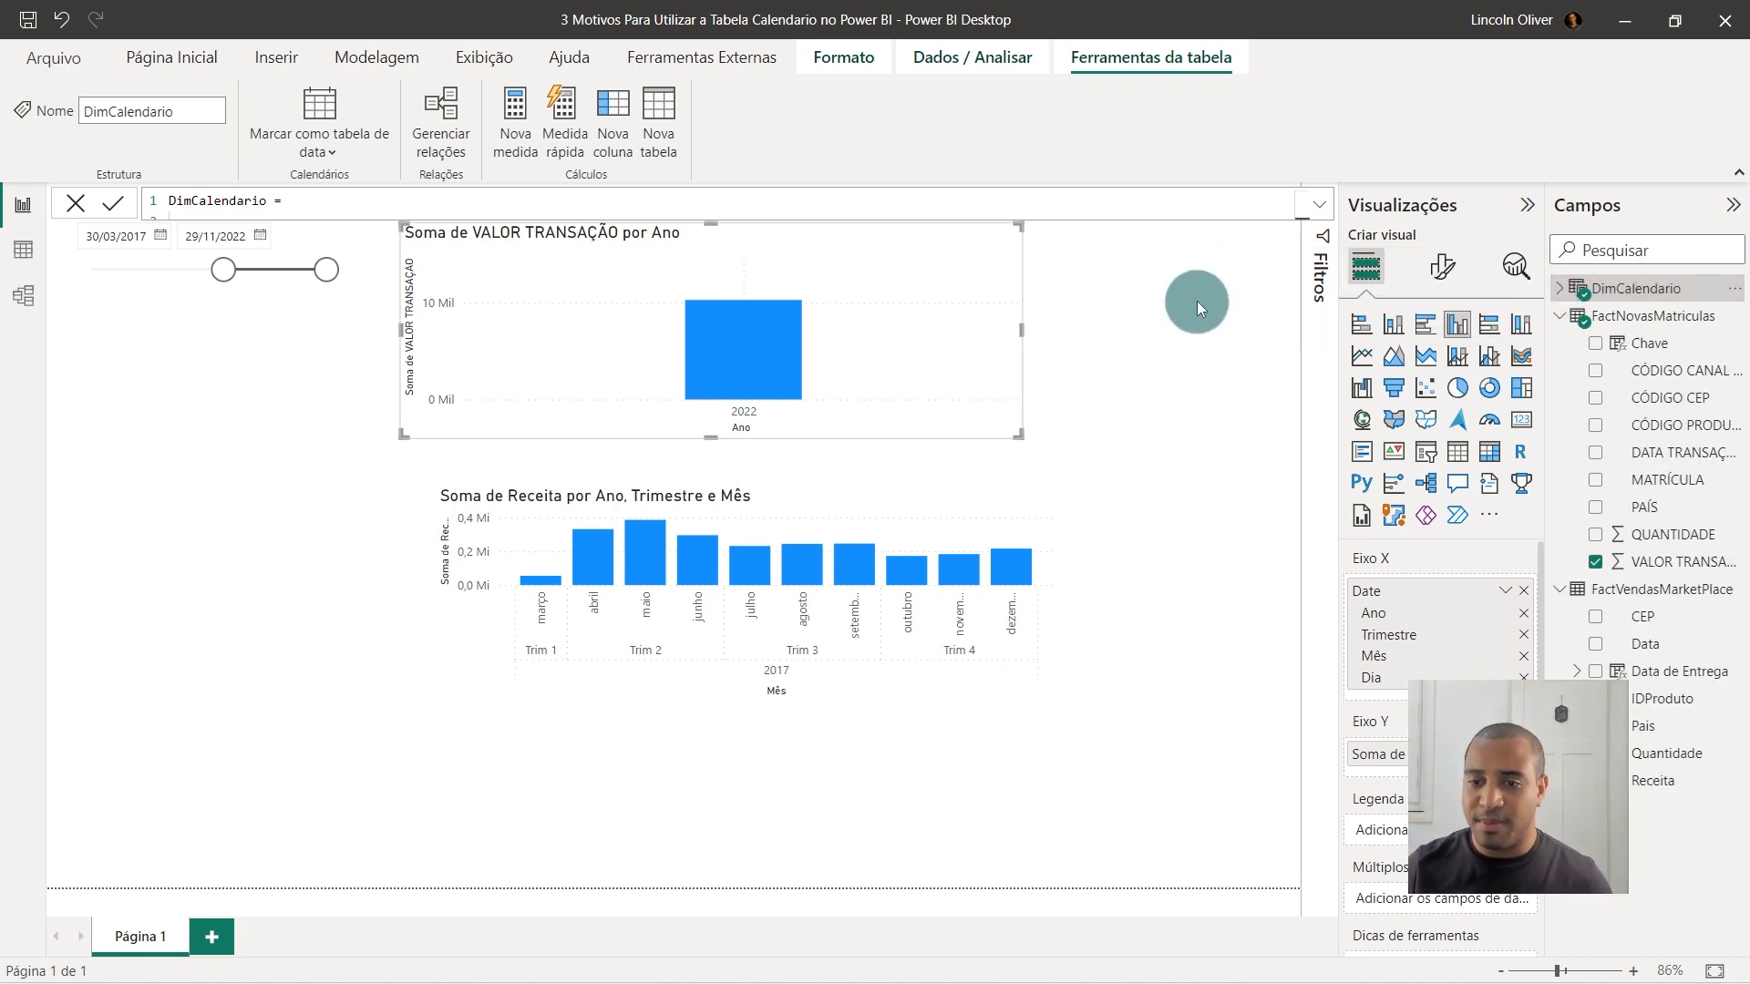
pyautogui.click(1197, 304)
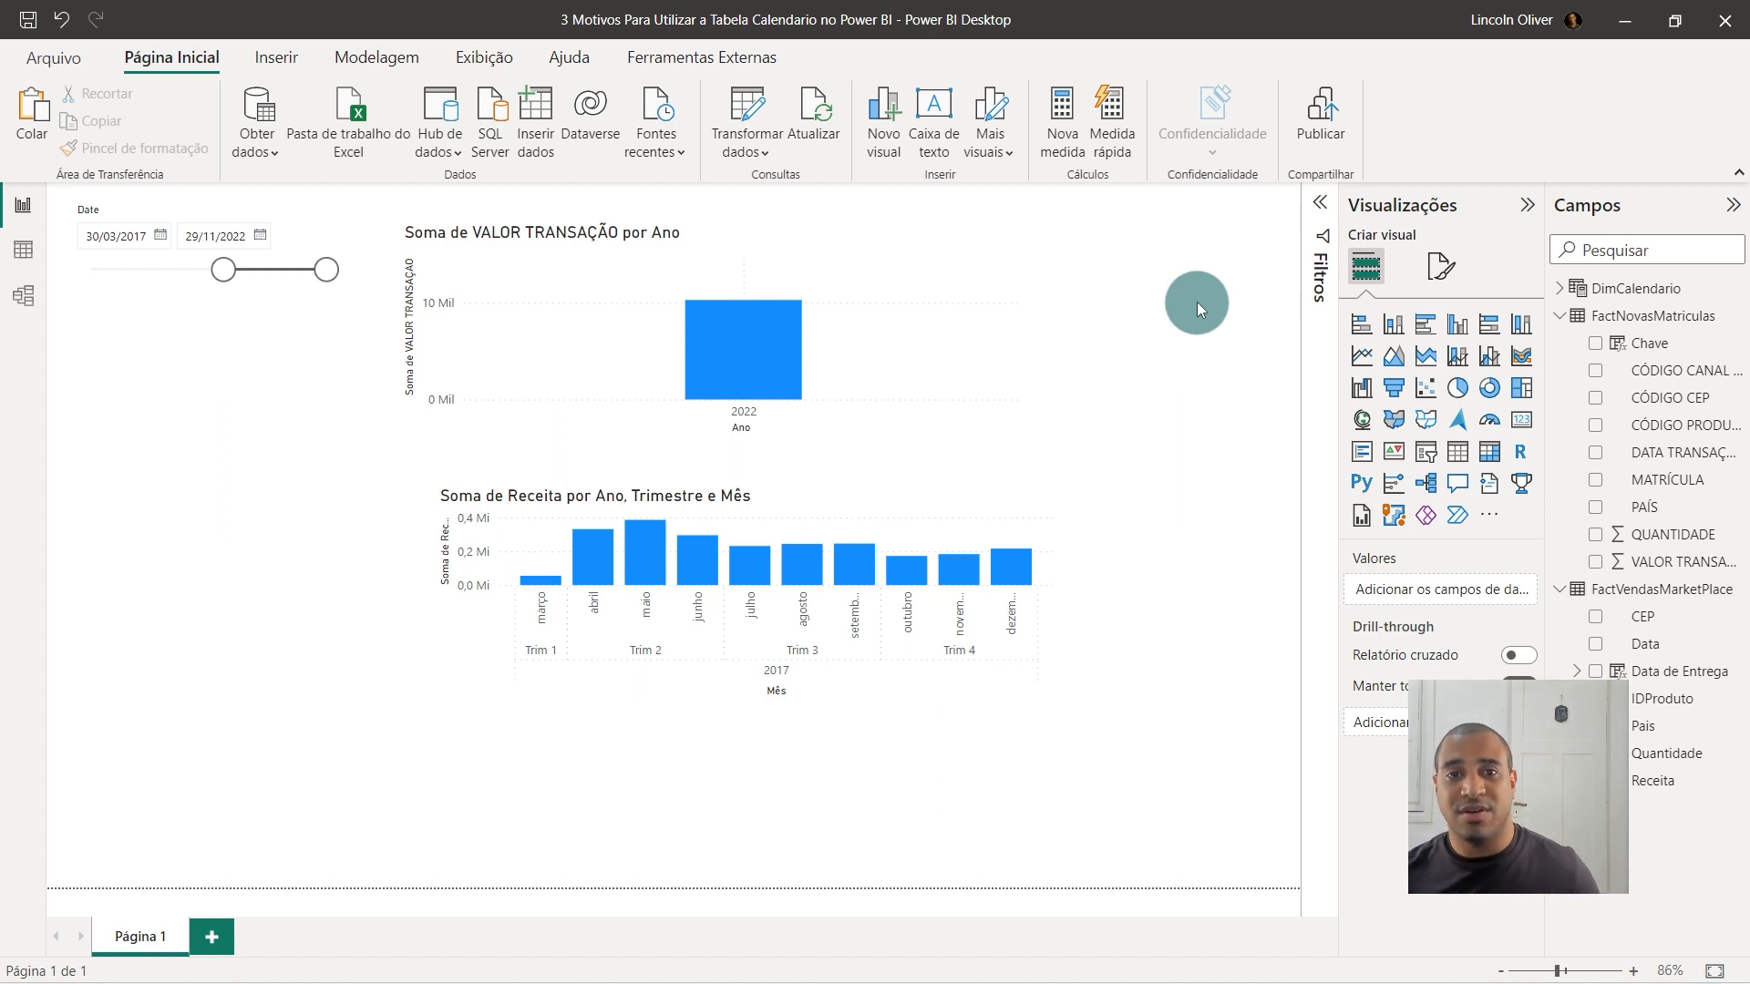
# Create a new calculated table in the data view with the formula Calendario = CALENDARAUTO().
pyautogui.click(24, 255)
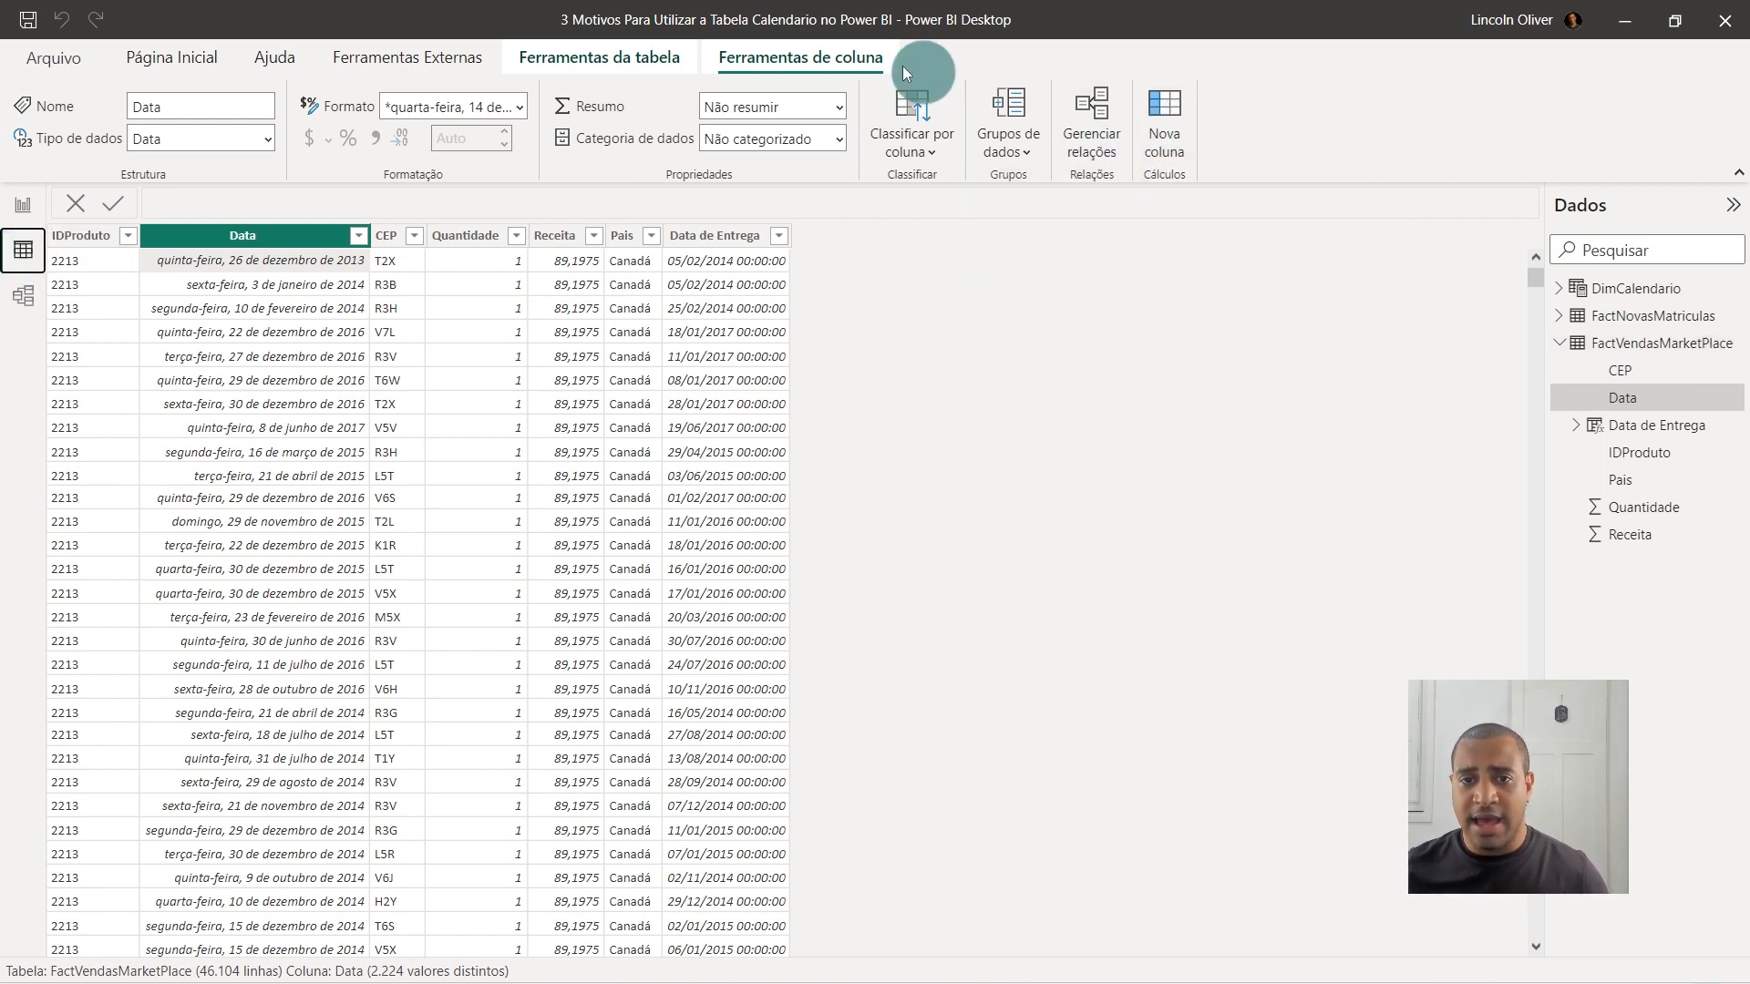
pyautogui.click(555, 62)
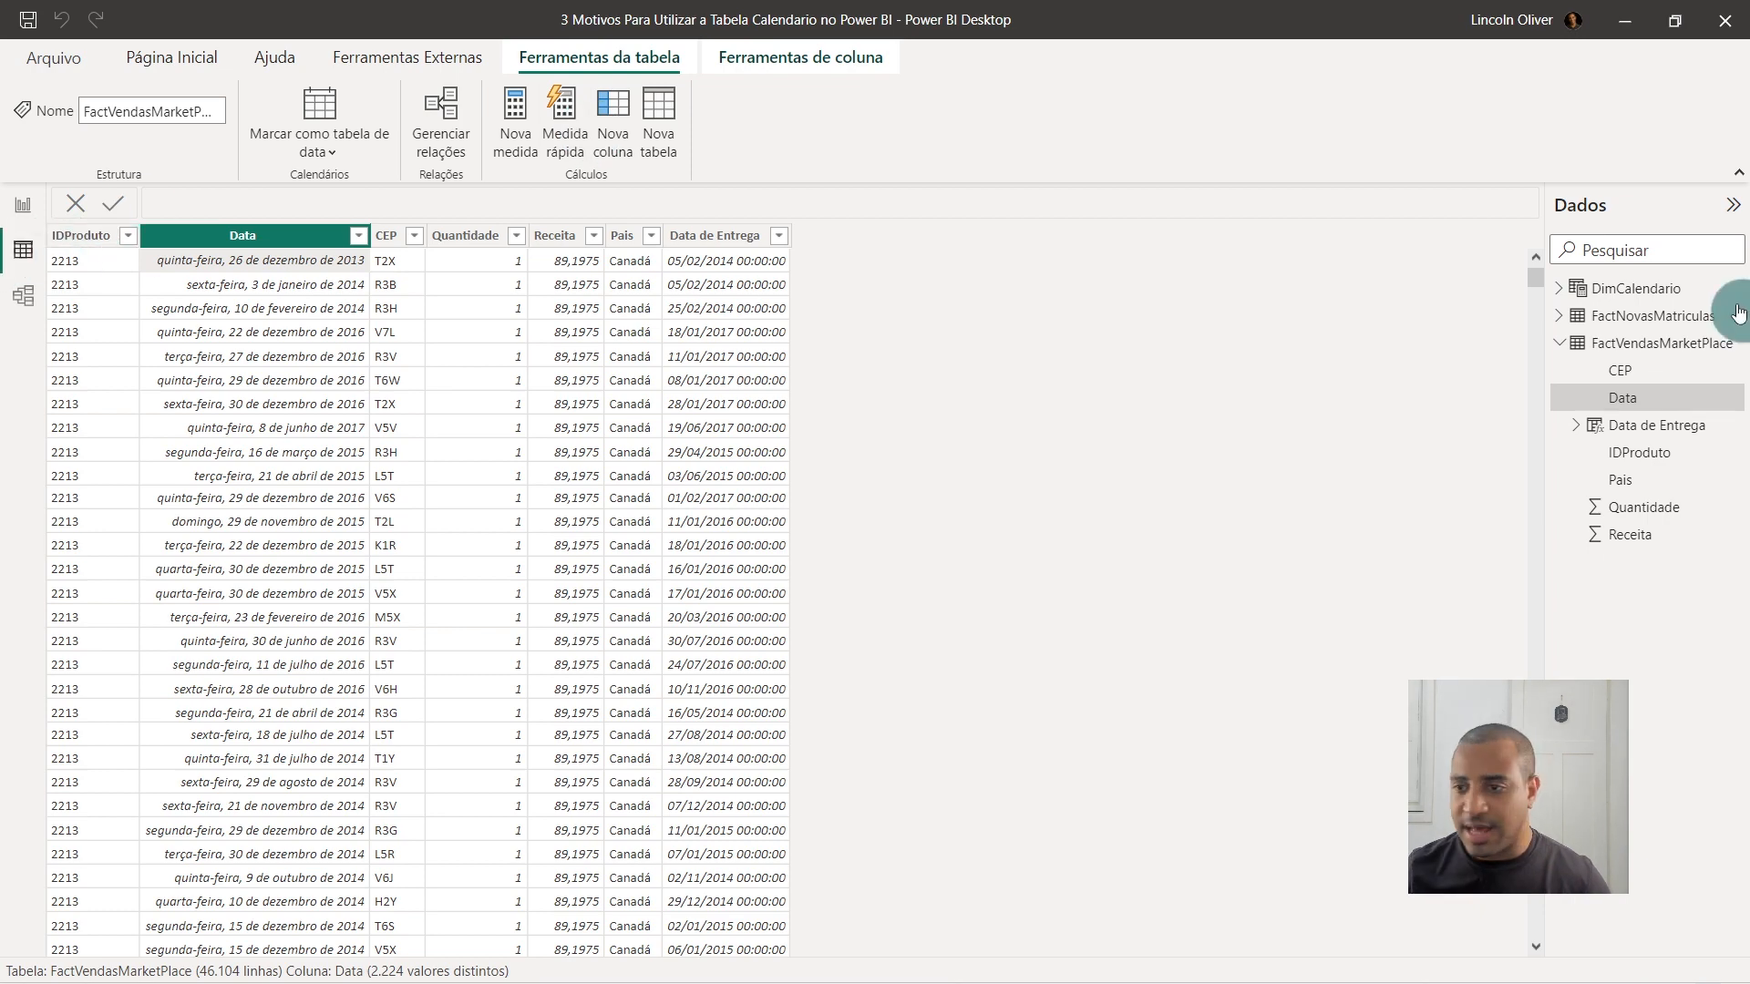
pyautogui.click(1636, 288)
pyautogui.click(1641, 343)
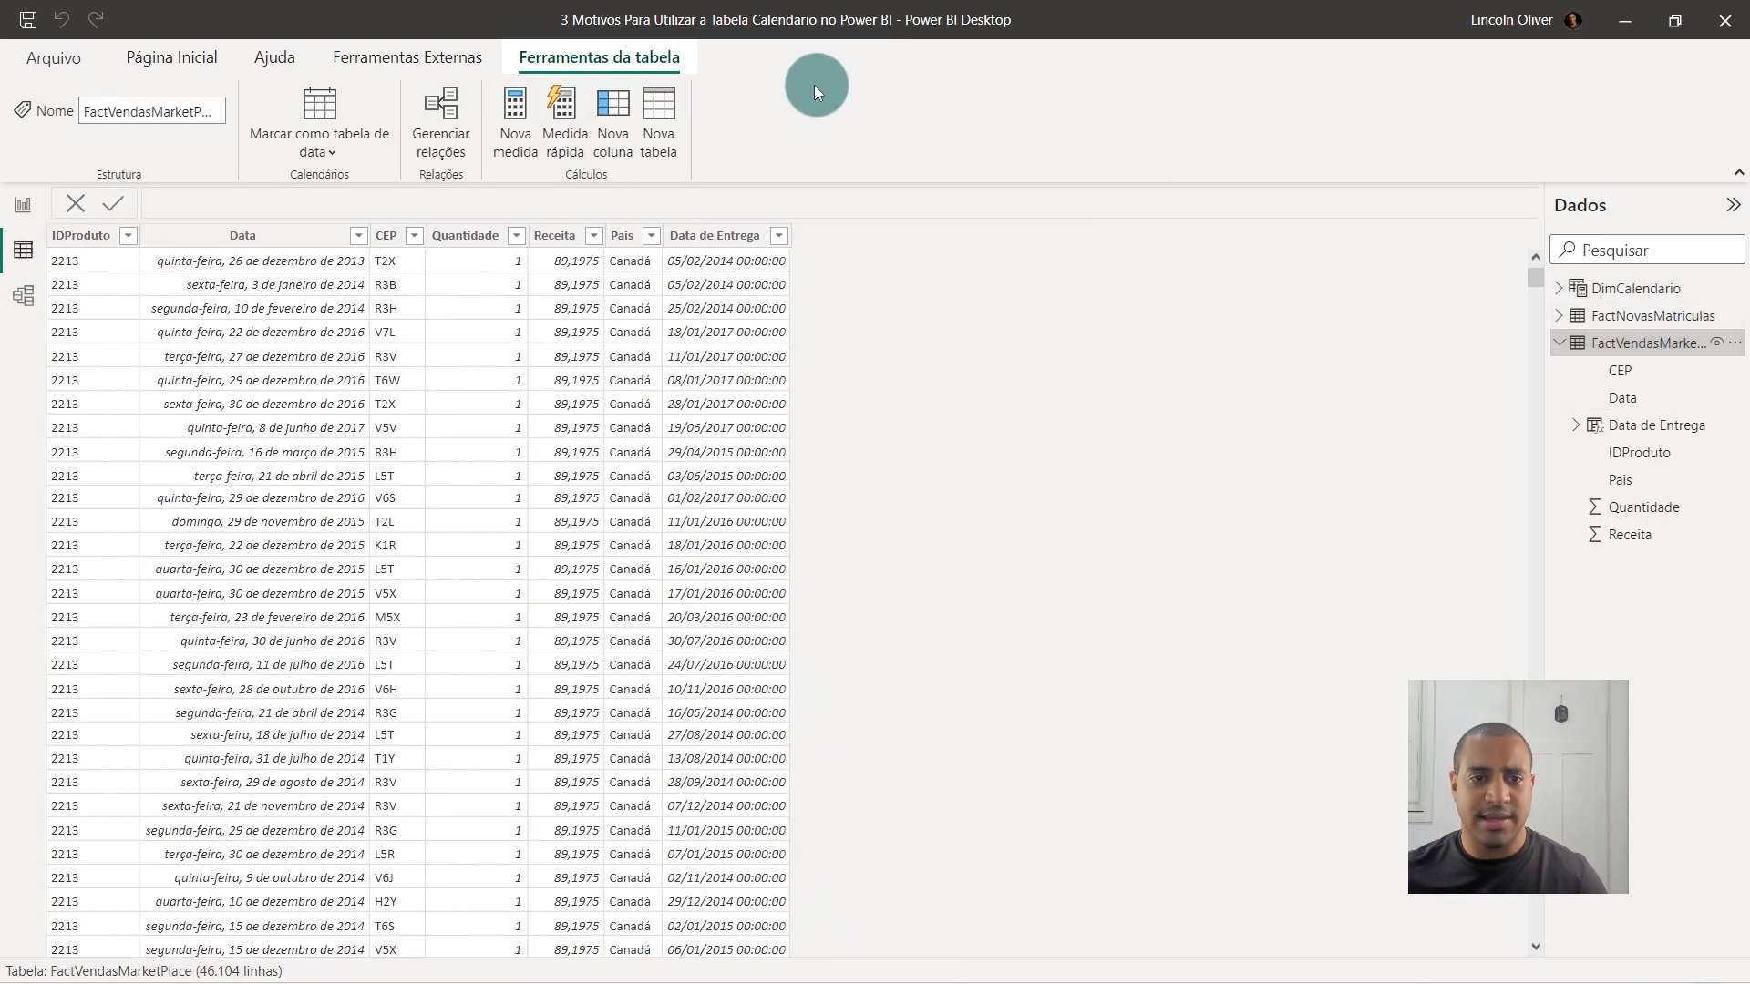
pyautogui.click(656, 123)
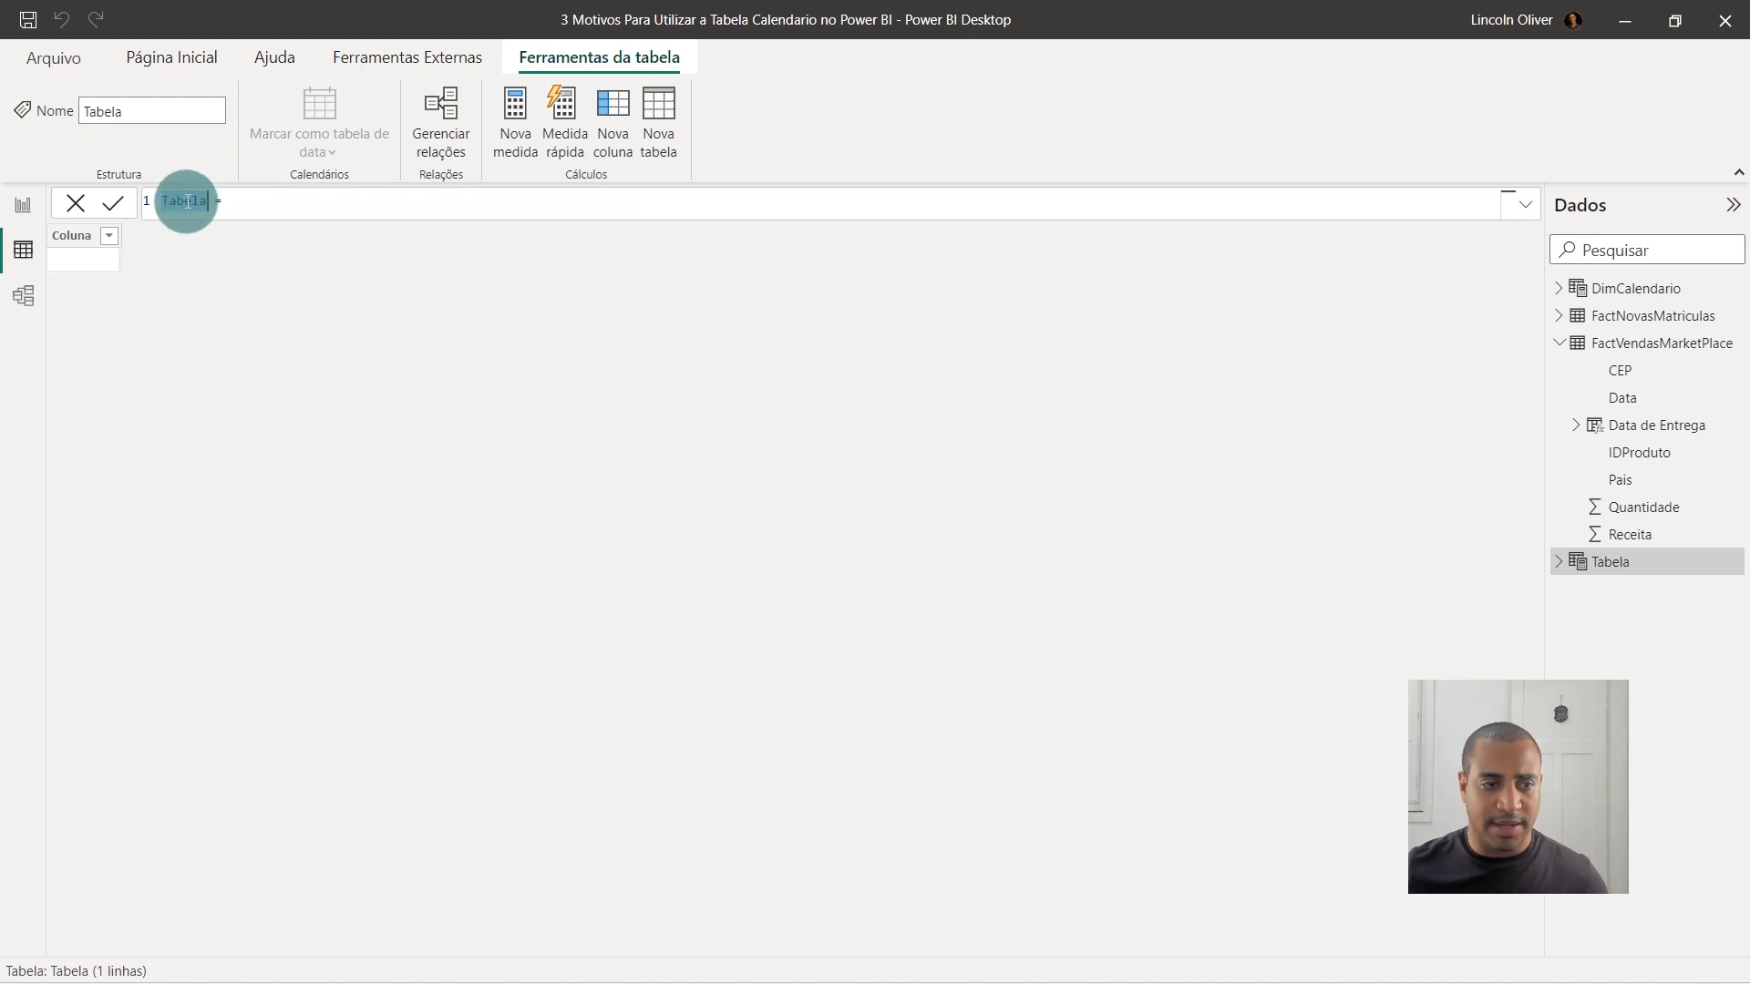
pyautogui.write('Calendario')
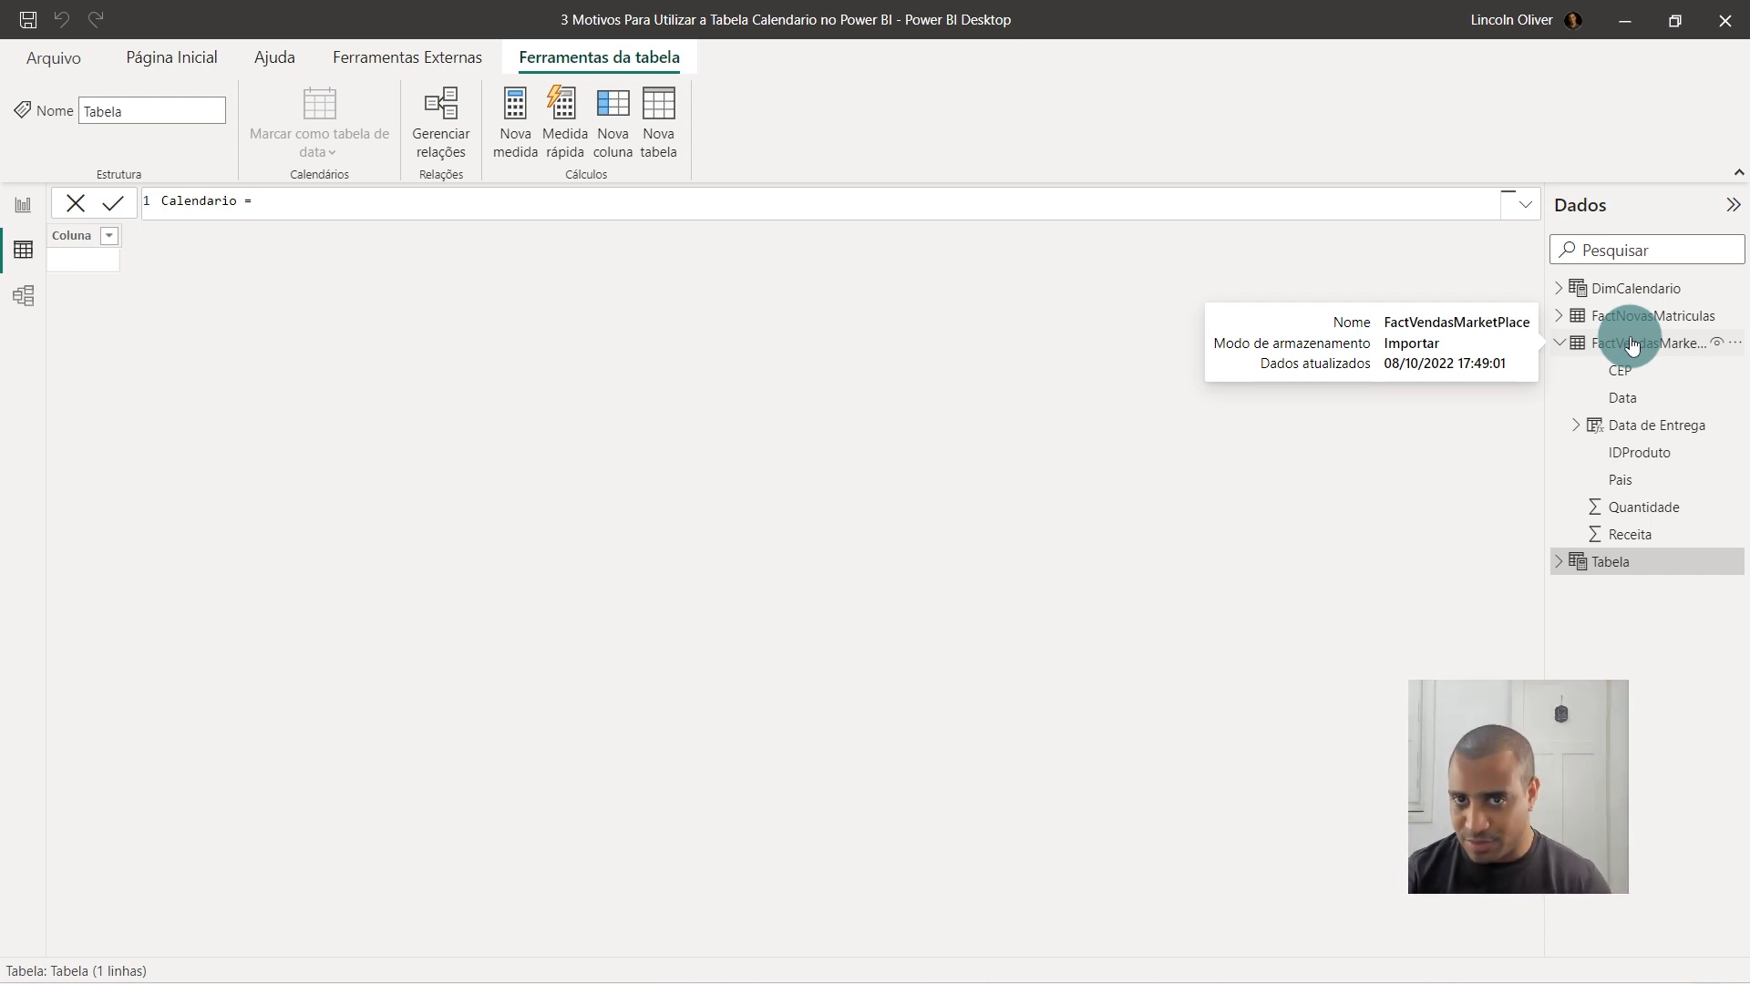
pyautogui.write('CALENDARAUTO(')
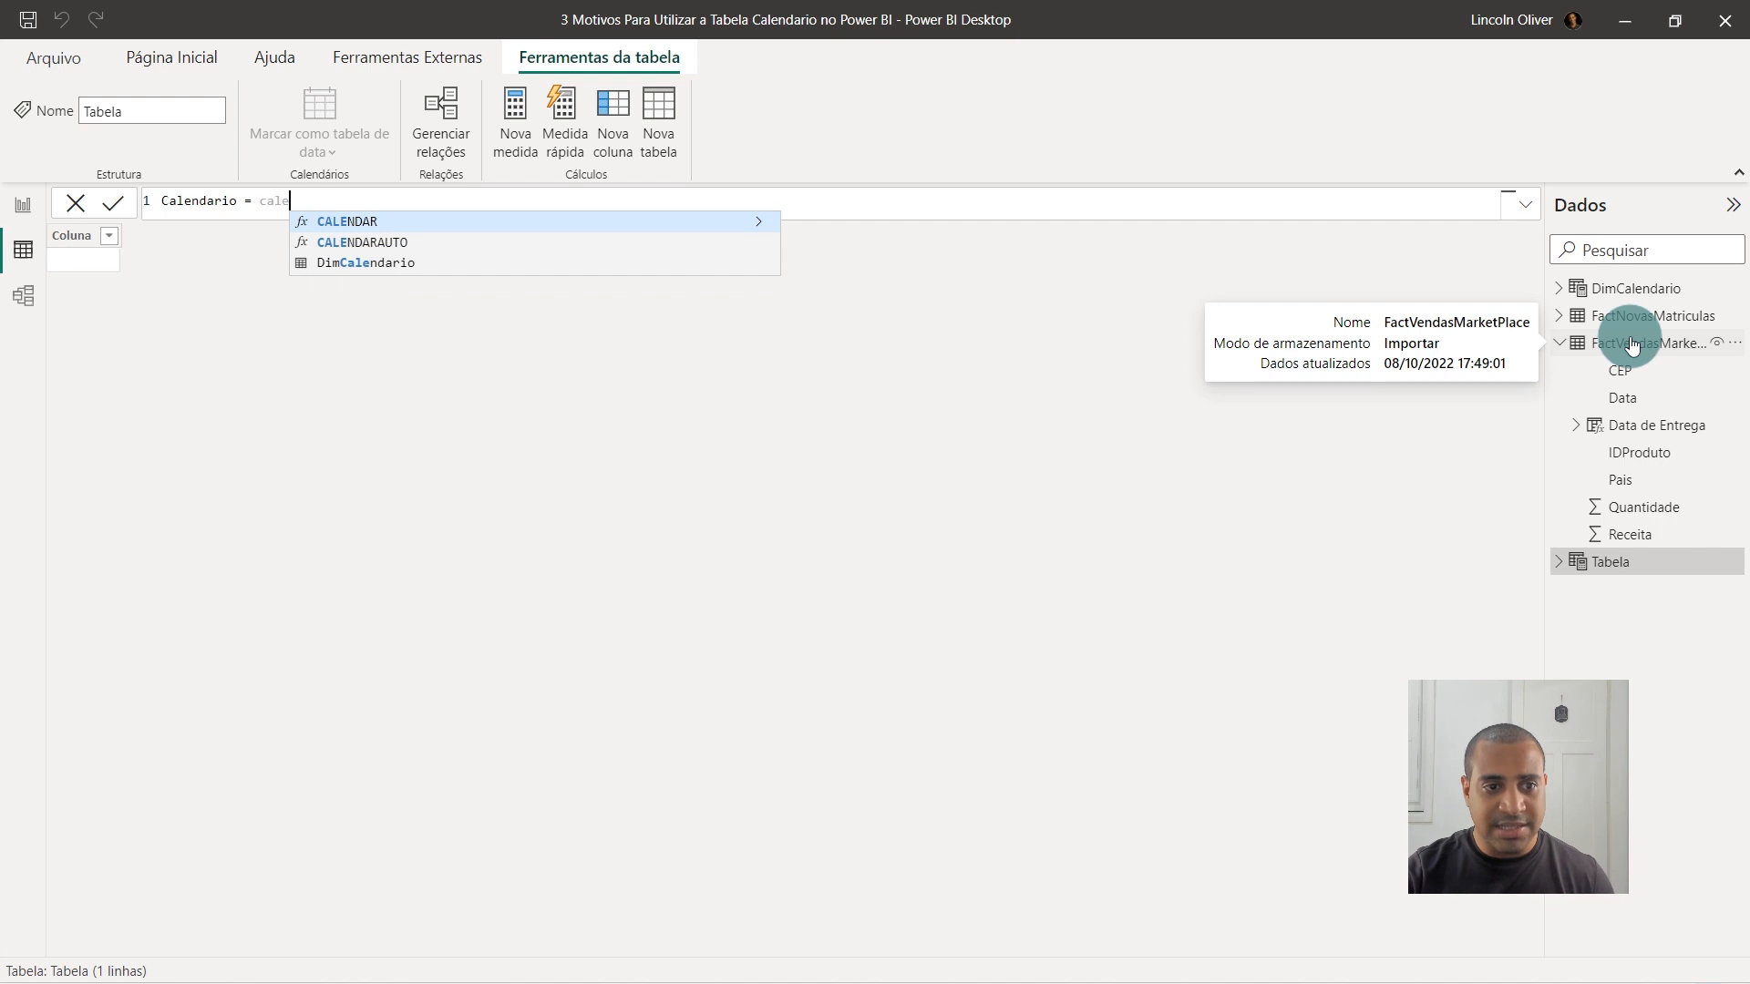
pyautogui.press('Down')
pyautogui.press('Tab')
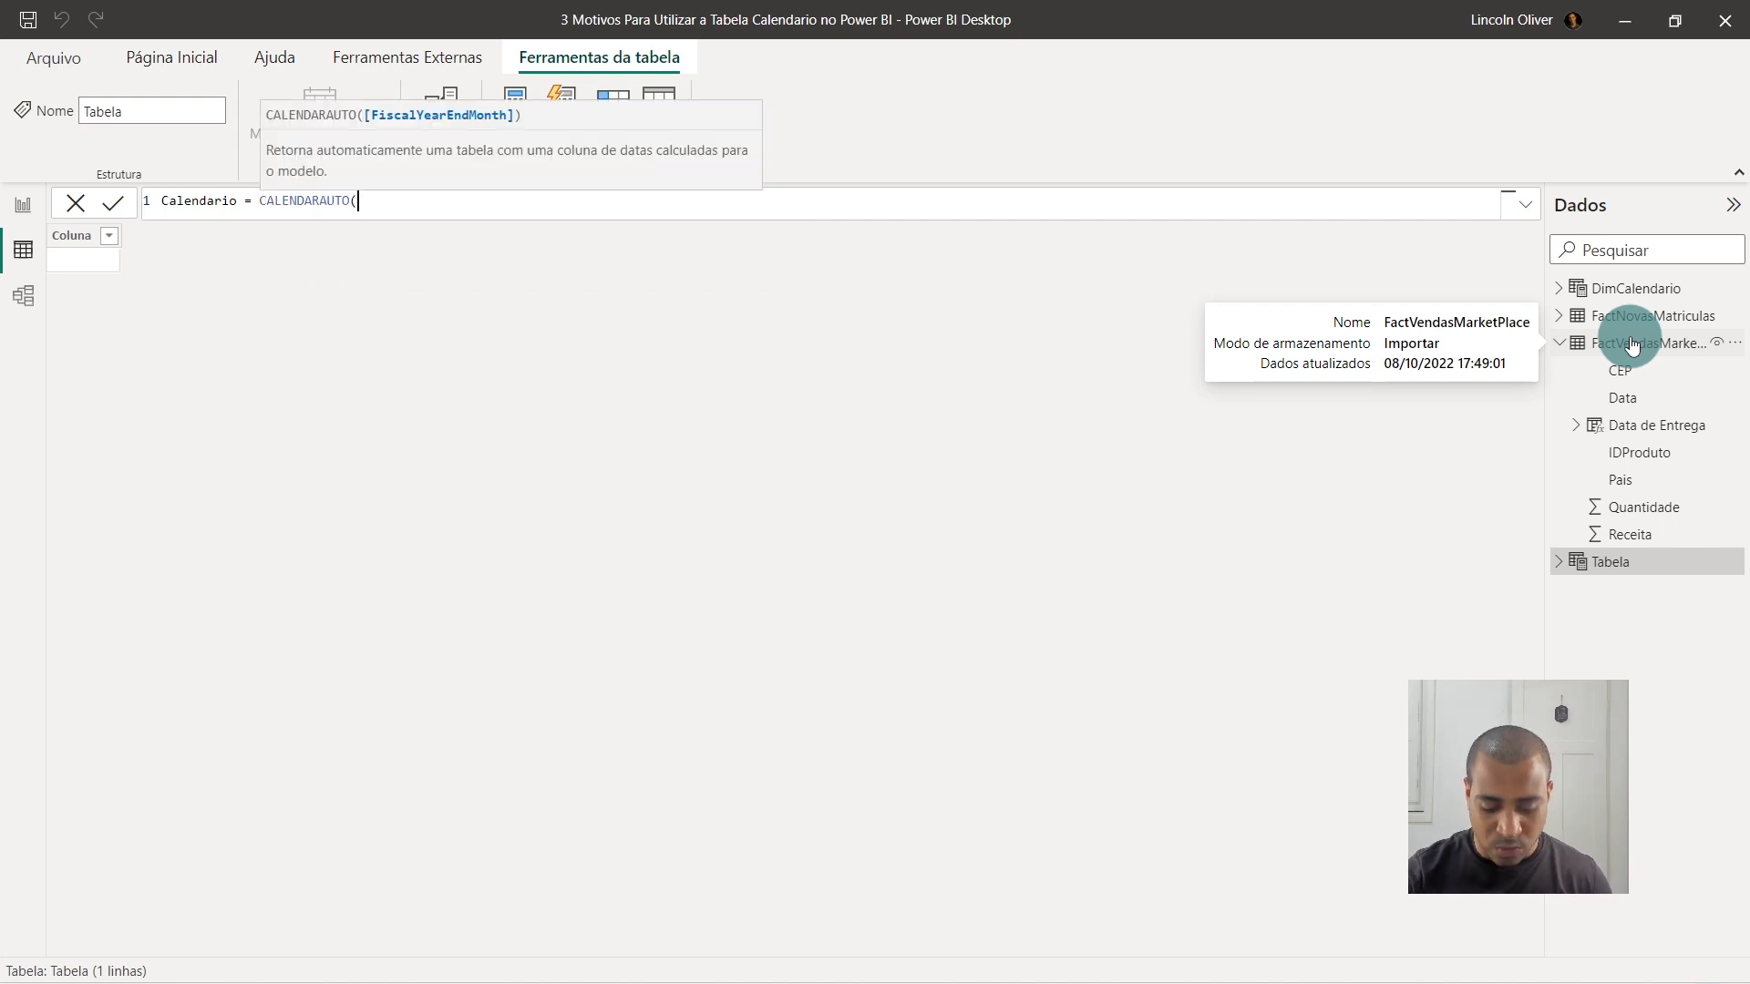
pyautogui.write(')')
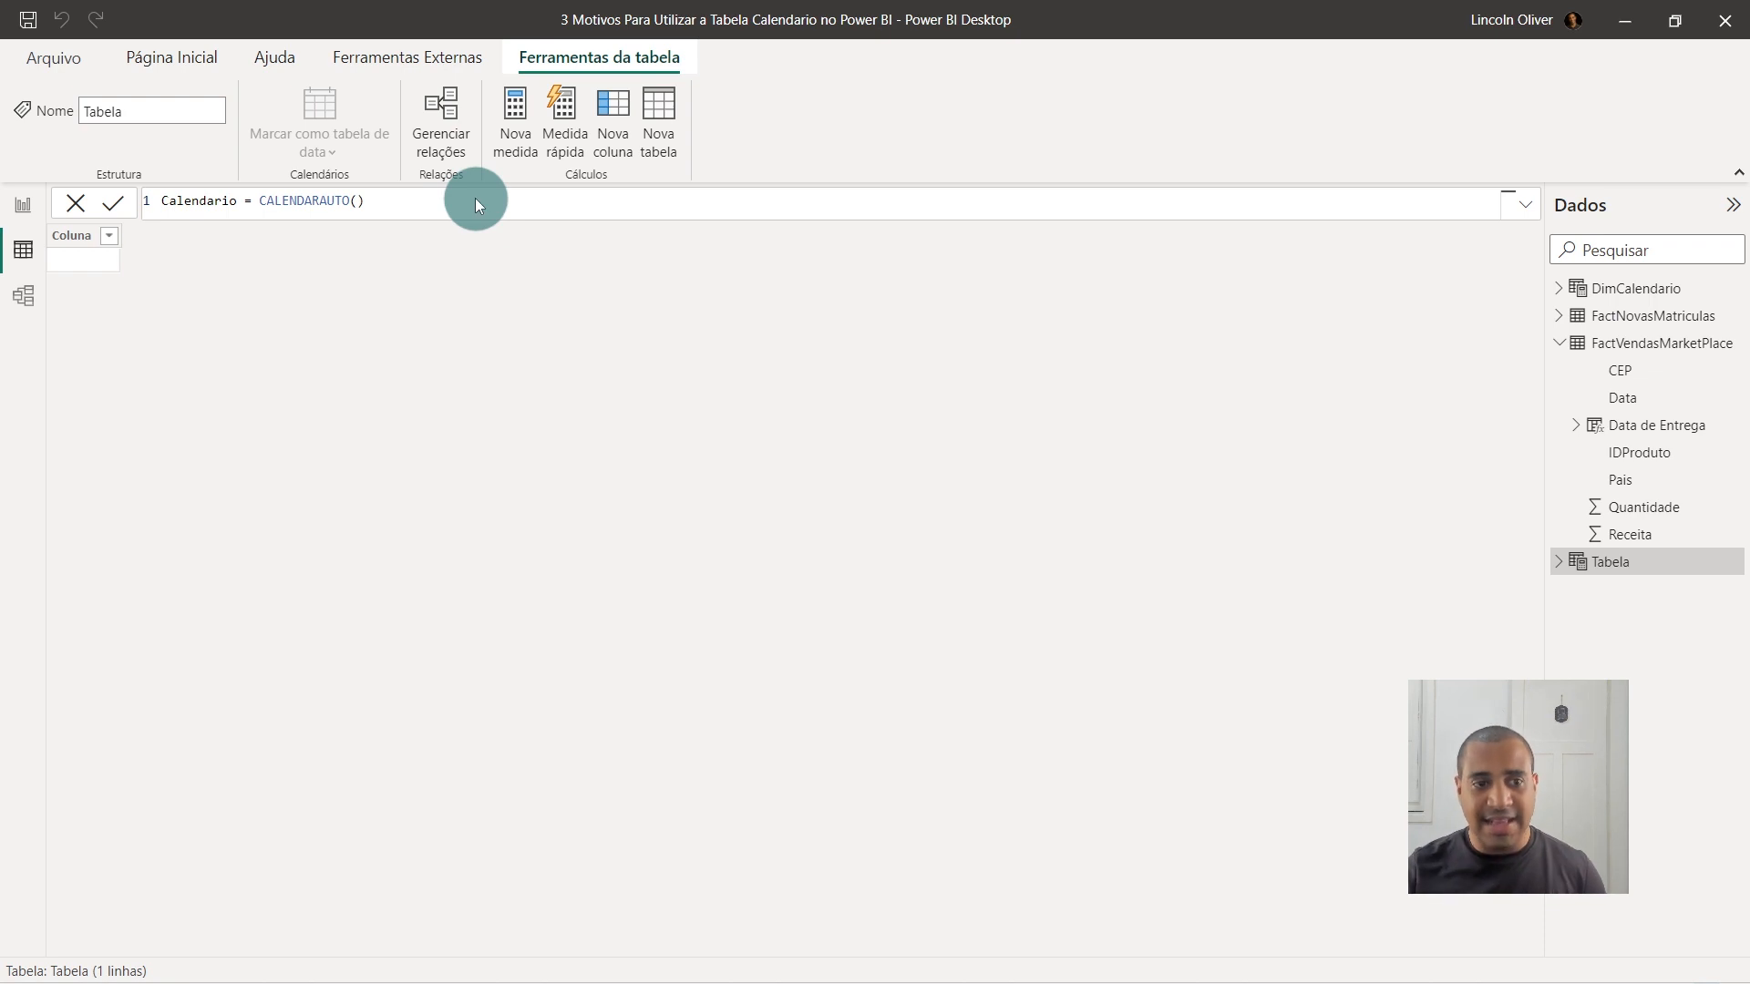
pyautogui.press('Return')
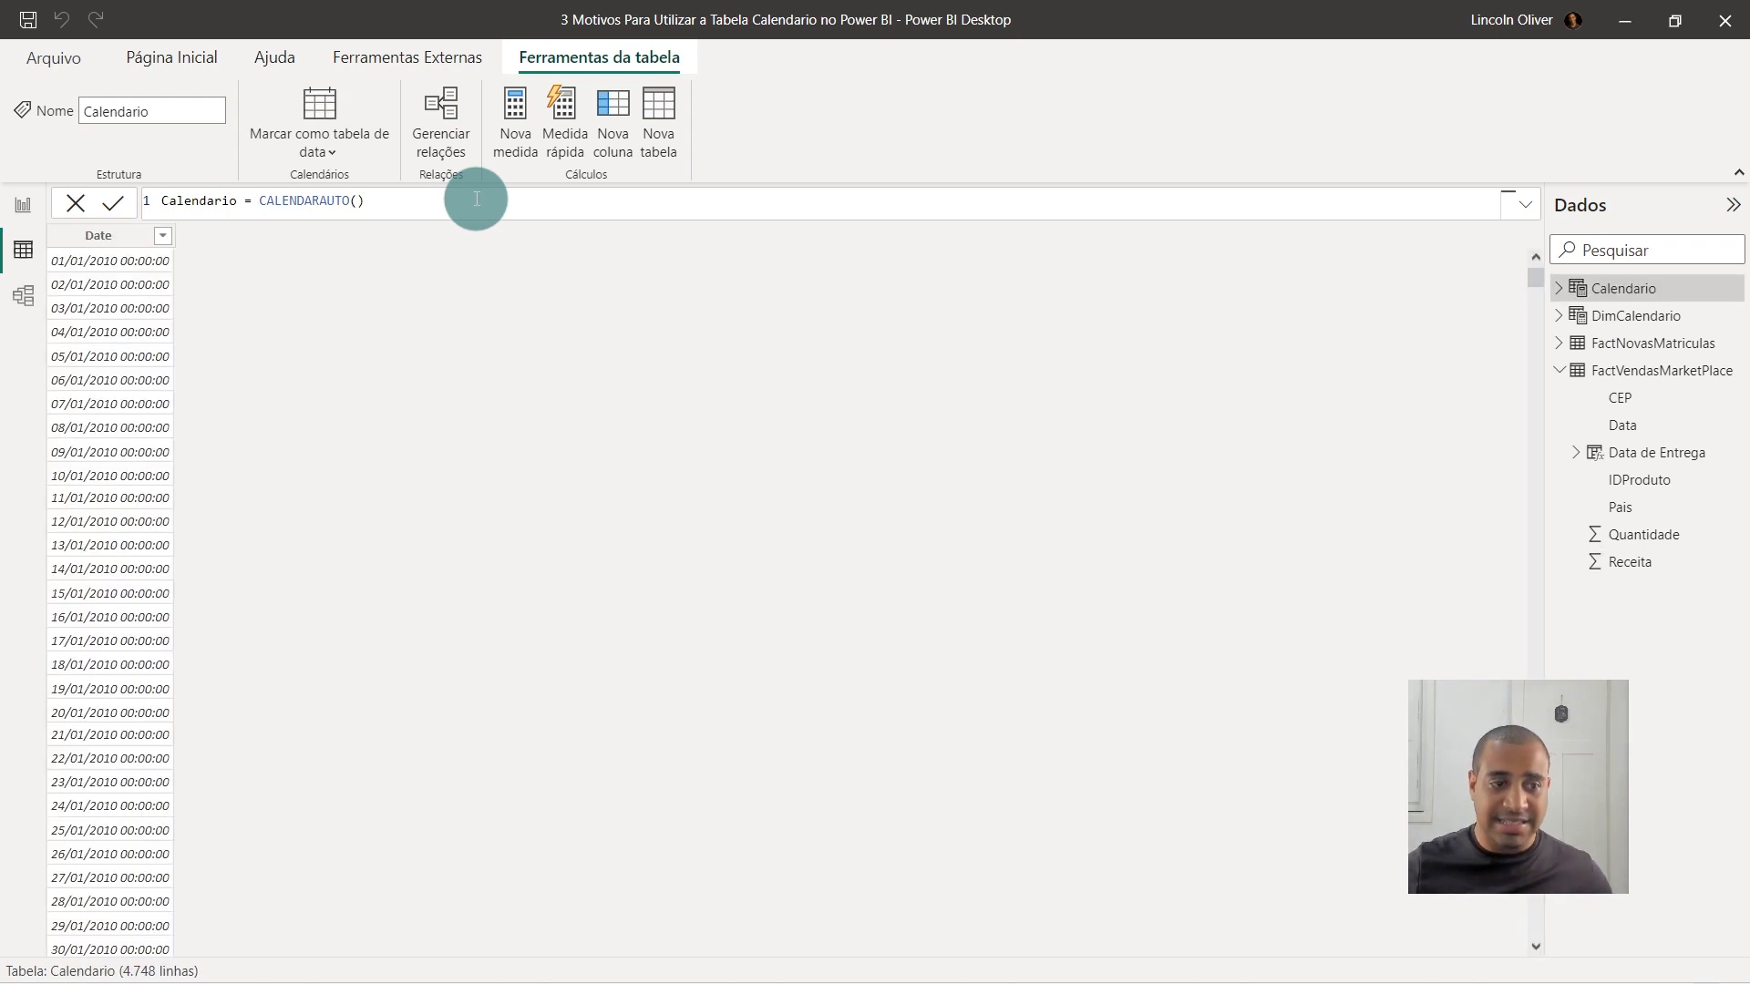
# Sort the Date column of the Calendario table in descending order and review its first and last dates.
pyautogui.scroll(-3, 113, 330)
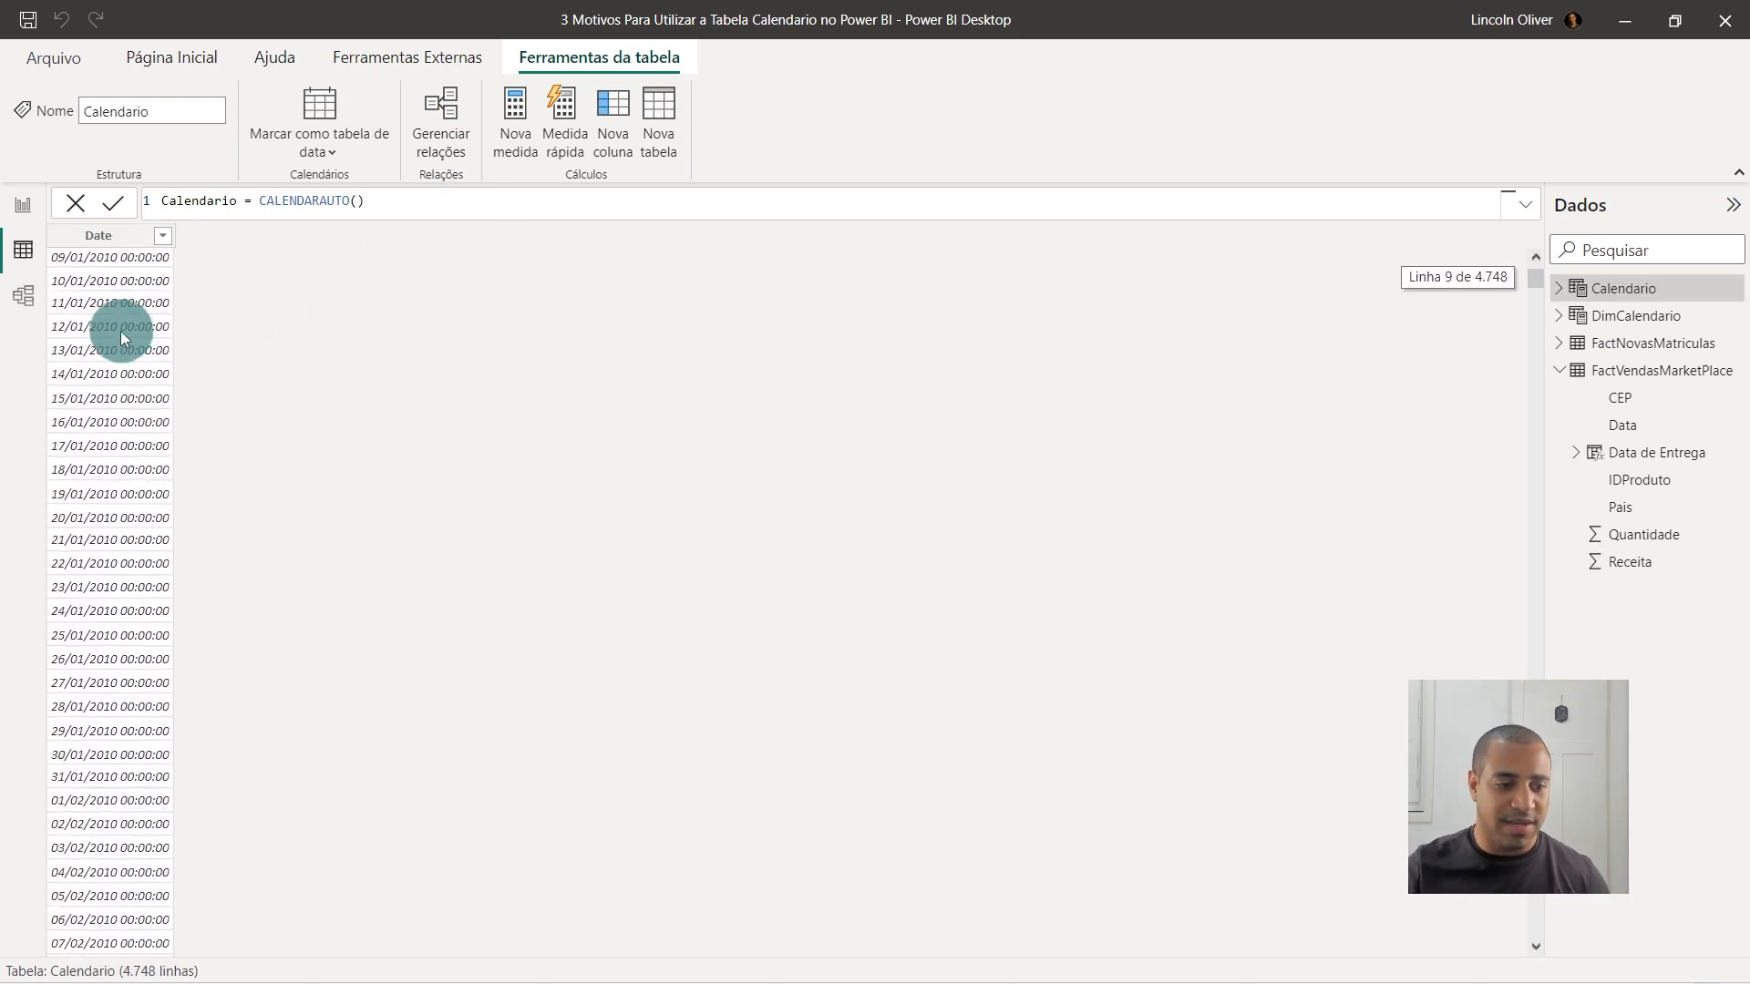
pyautogui.click(92, 237)
pyautogui.scroll(-20, 151, 273)
pyautogui.scroll(-20, 151, 274)
pyautogui.click(163, 237)
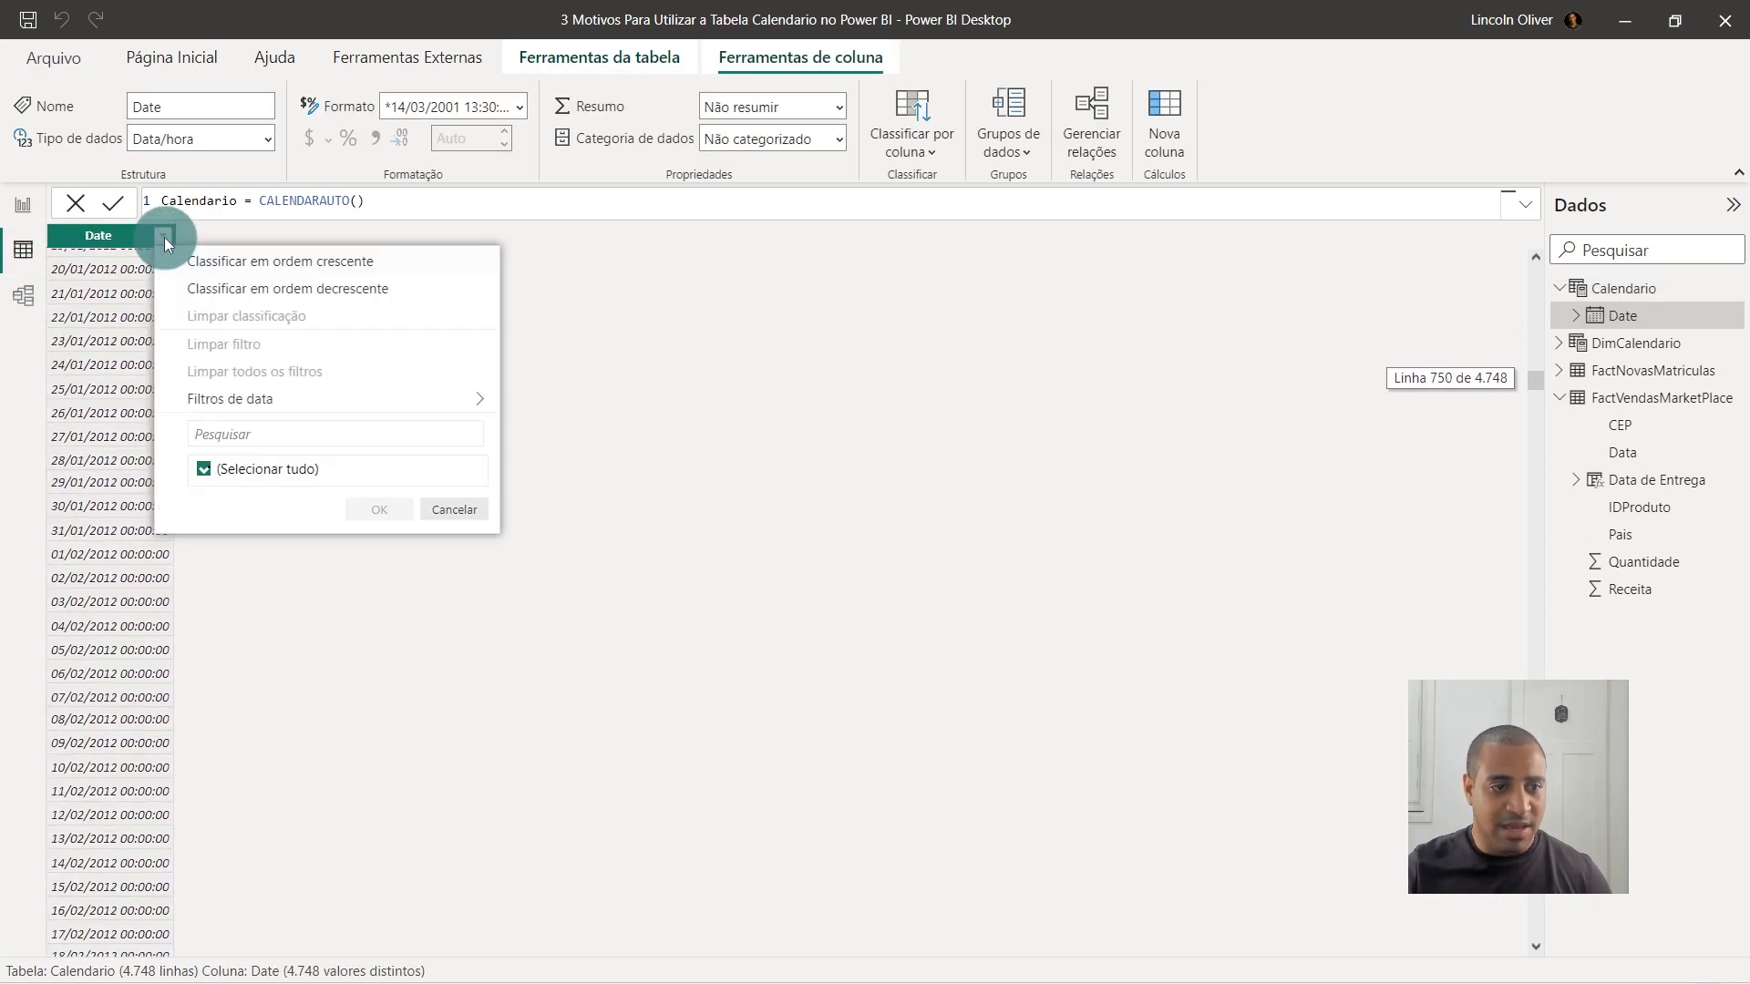
pyautogui.click(219, 288)
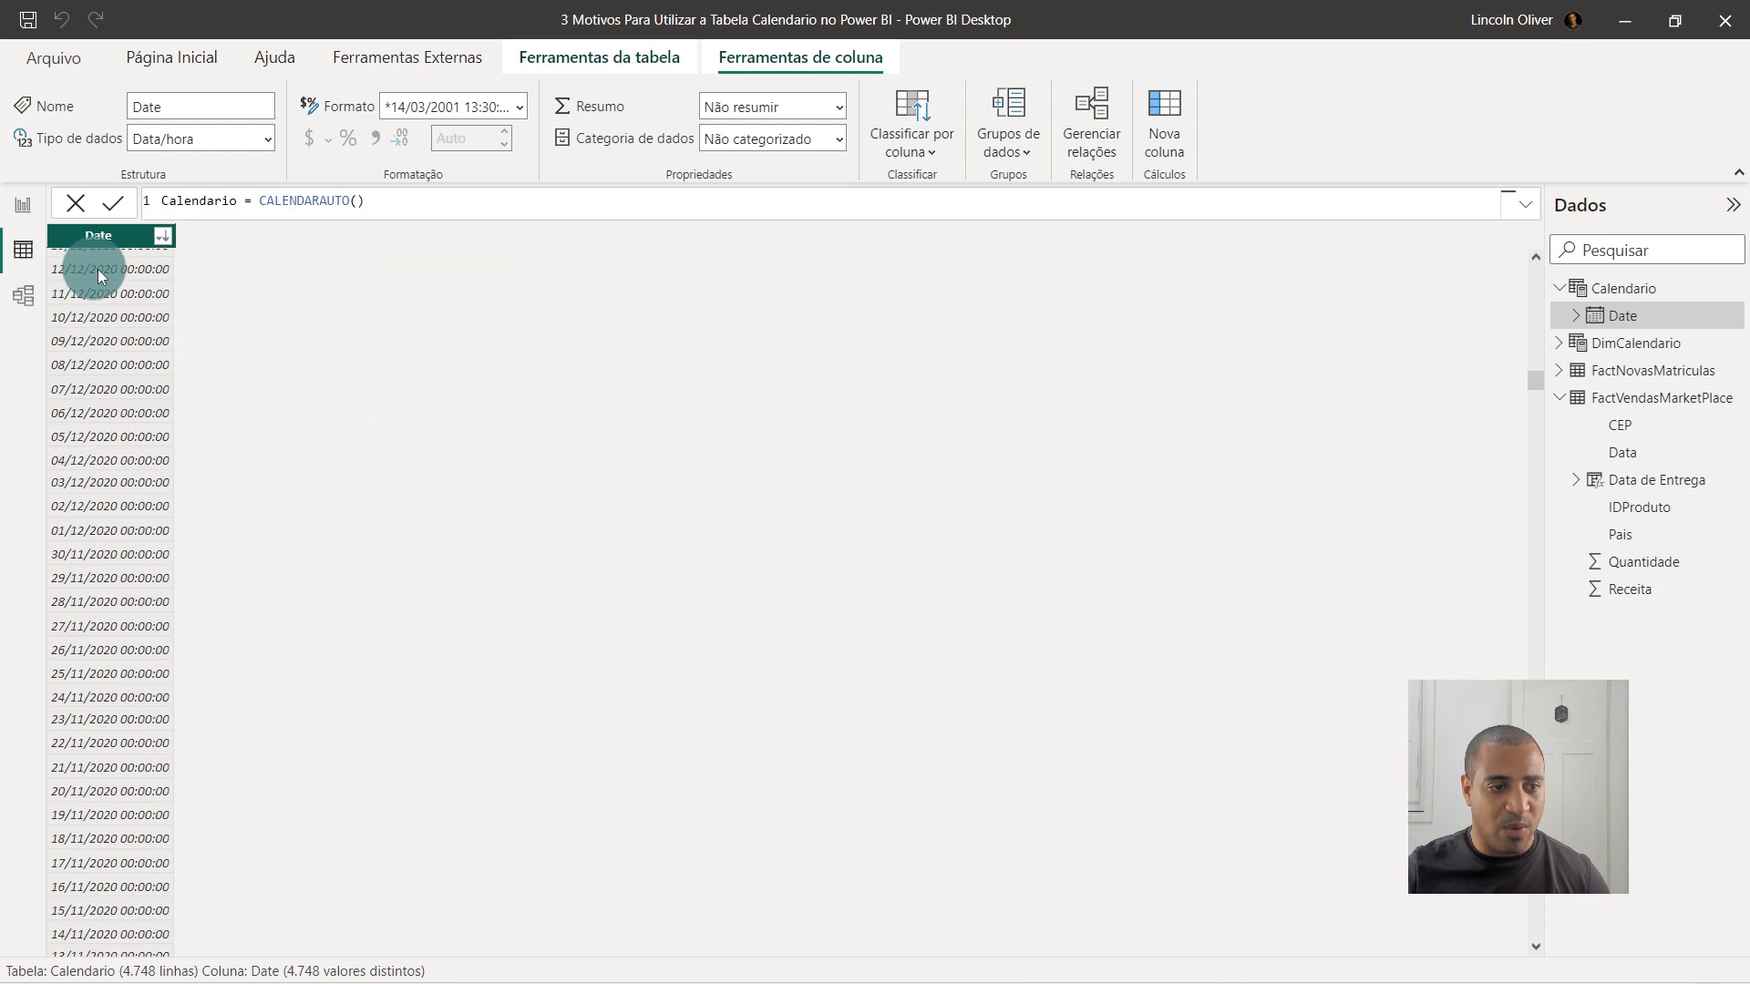
pyautogui.scroll(20, 131, 282)
pyautogui.scroll(7, 147, 284)
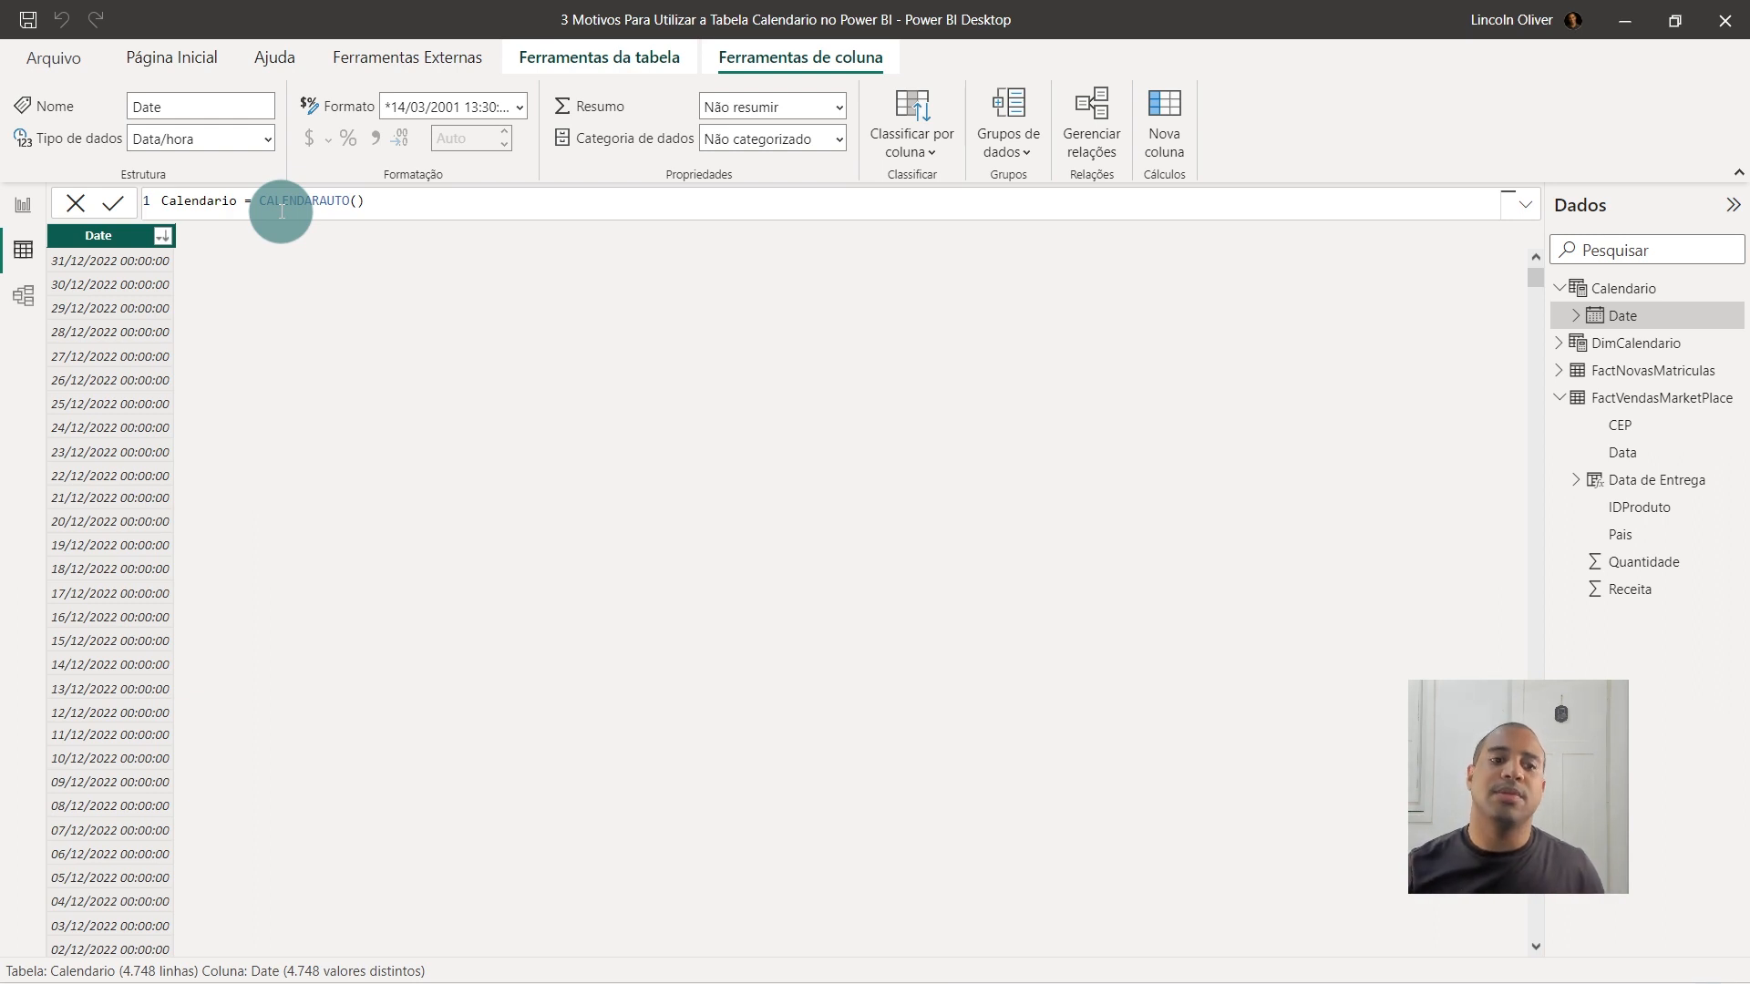
# Replace CALENDARAUTO() in the Calendario table's formula with the CALENDAR function.
pyautogui.moveTo(297, 211); pyautogui.dragTo(447, 211)
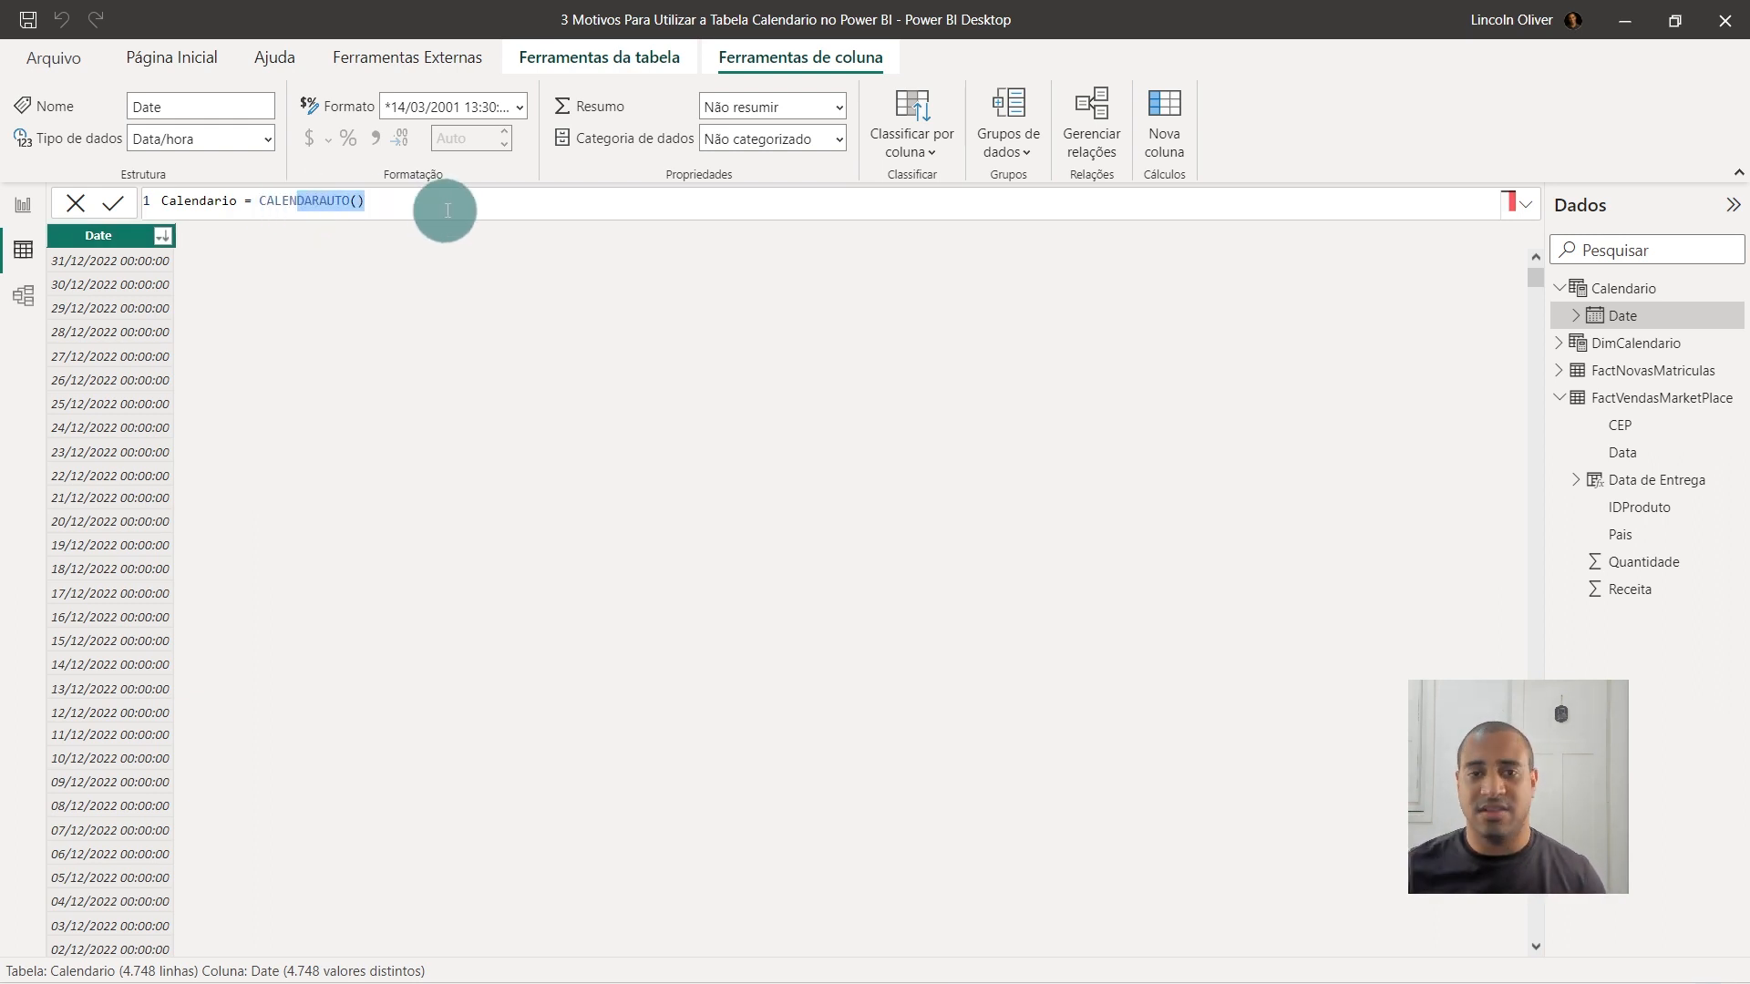
pyautogui.click(450, 207)
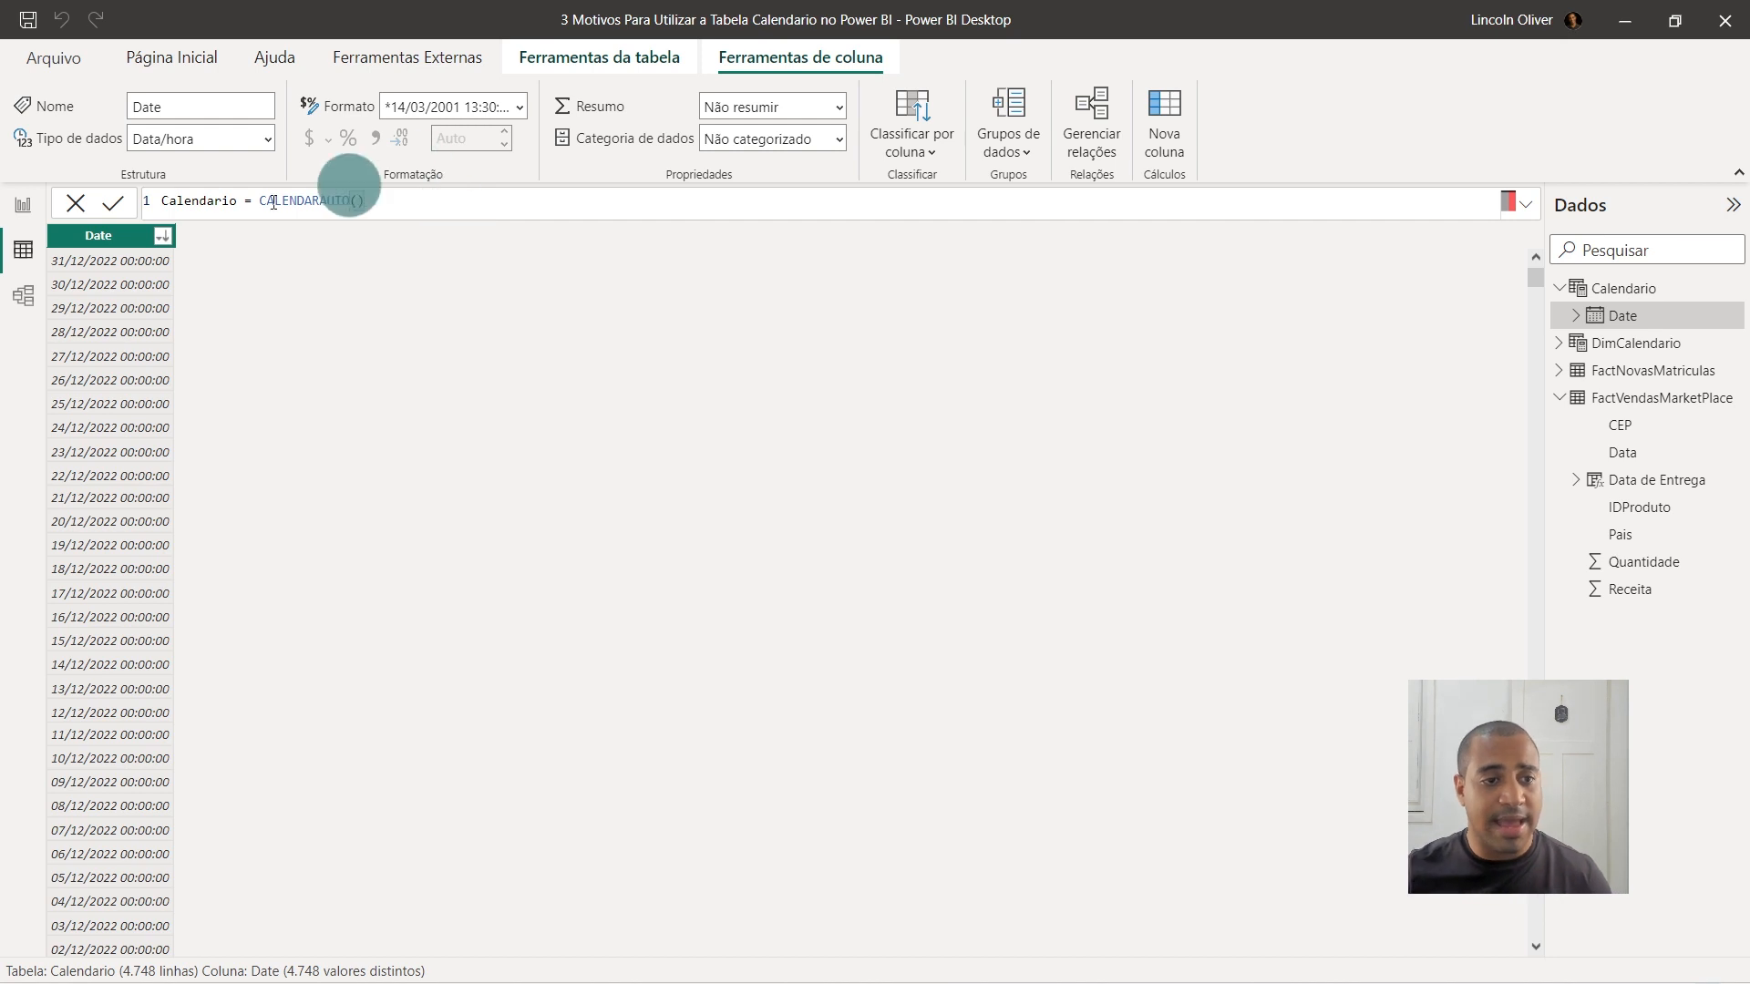
pyautogui.moveTo(259, 200); pyautogui.dragTo(457, 204)
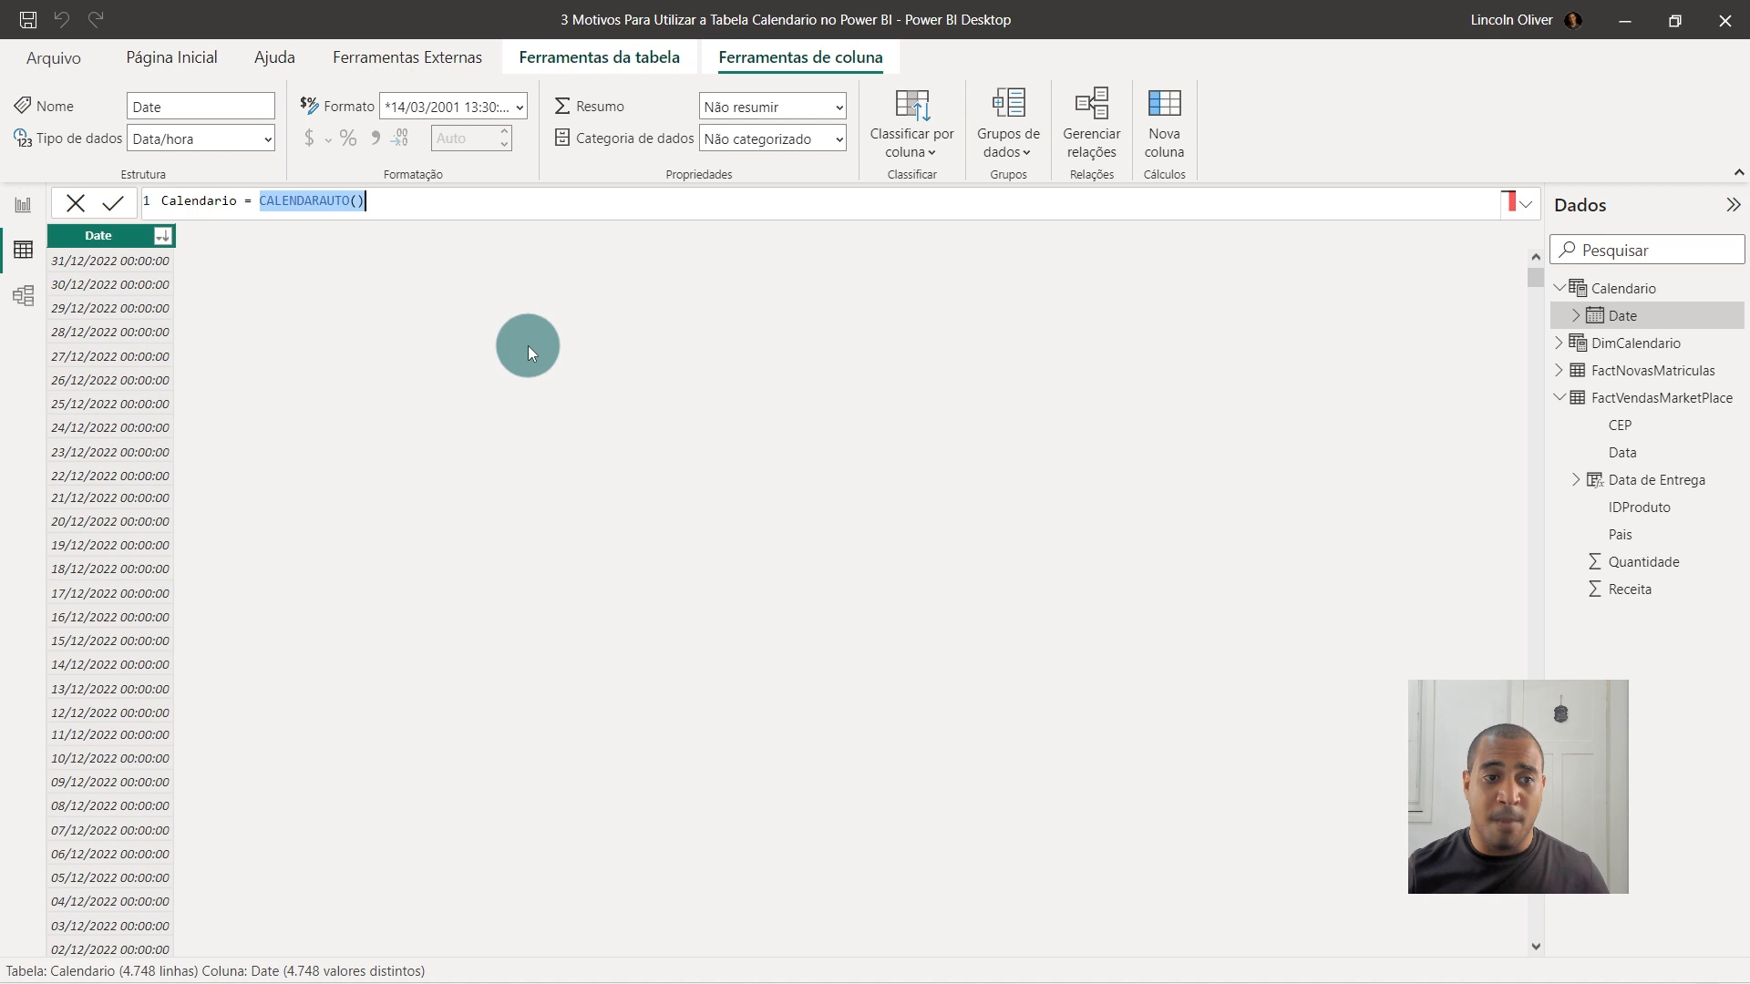
pyautogui.press('BackSpace')
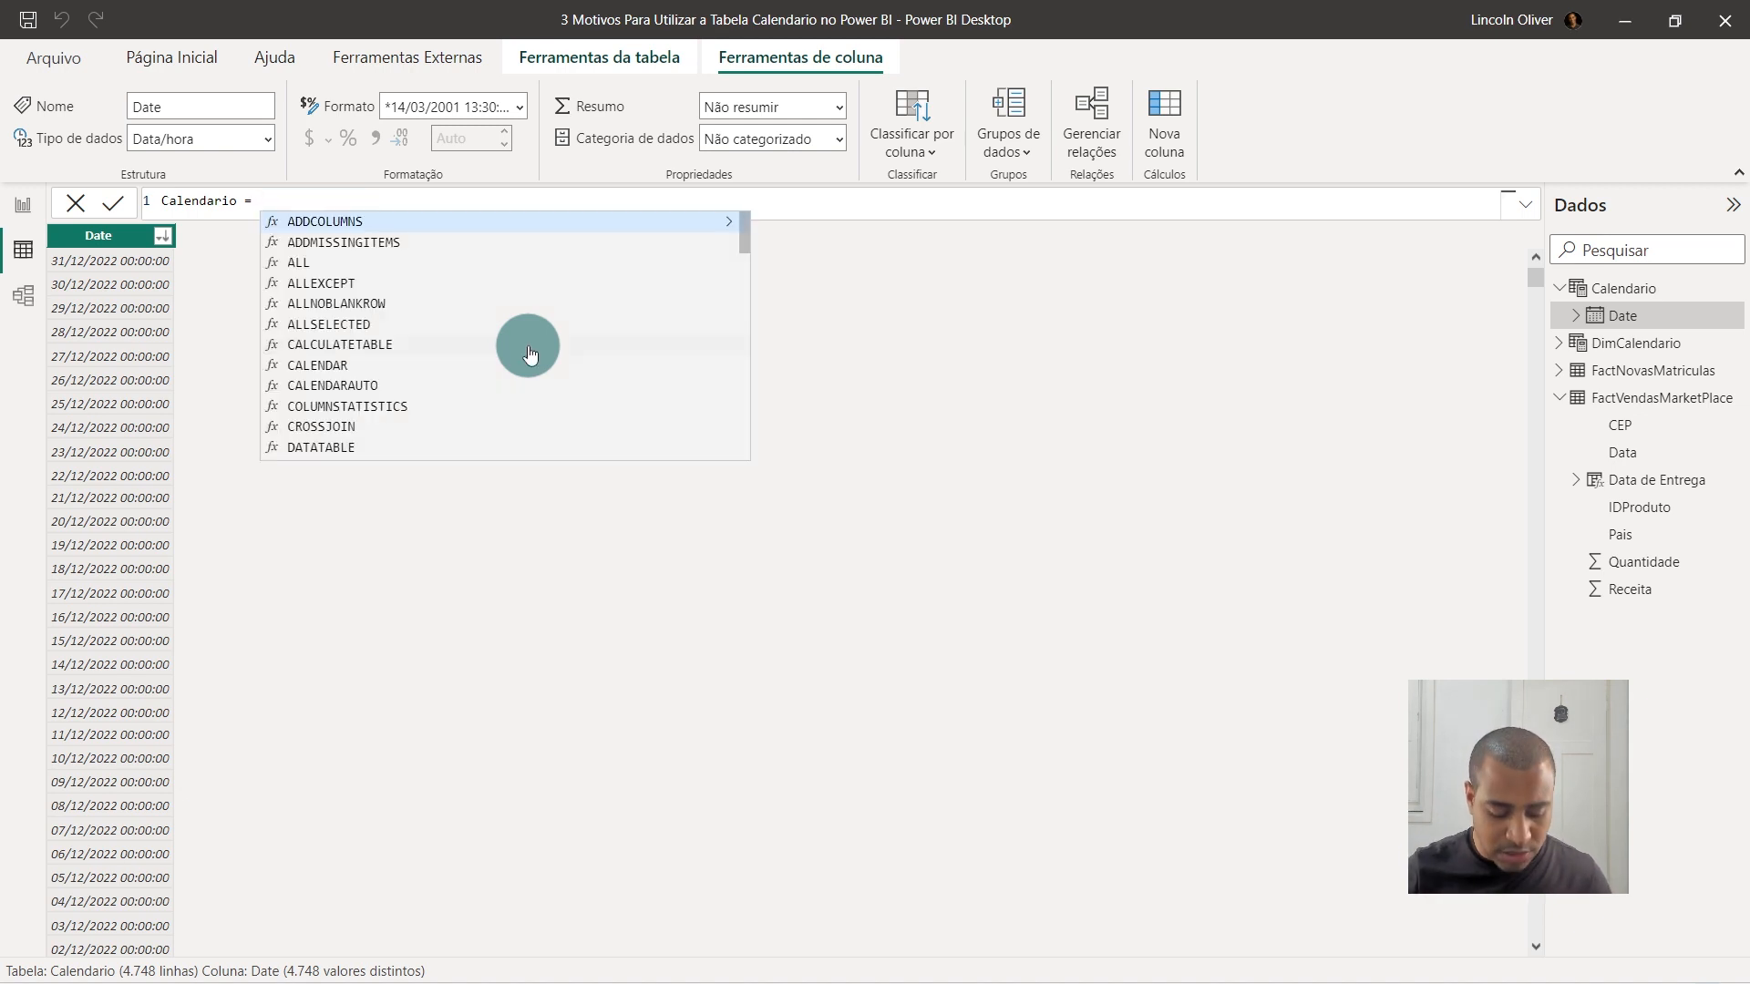
pyautogui.write('Cal')
pyautogui.press('Down')
pyautogui.press('Tab')
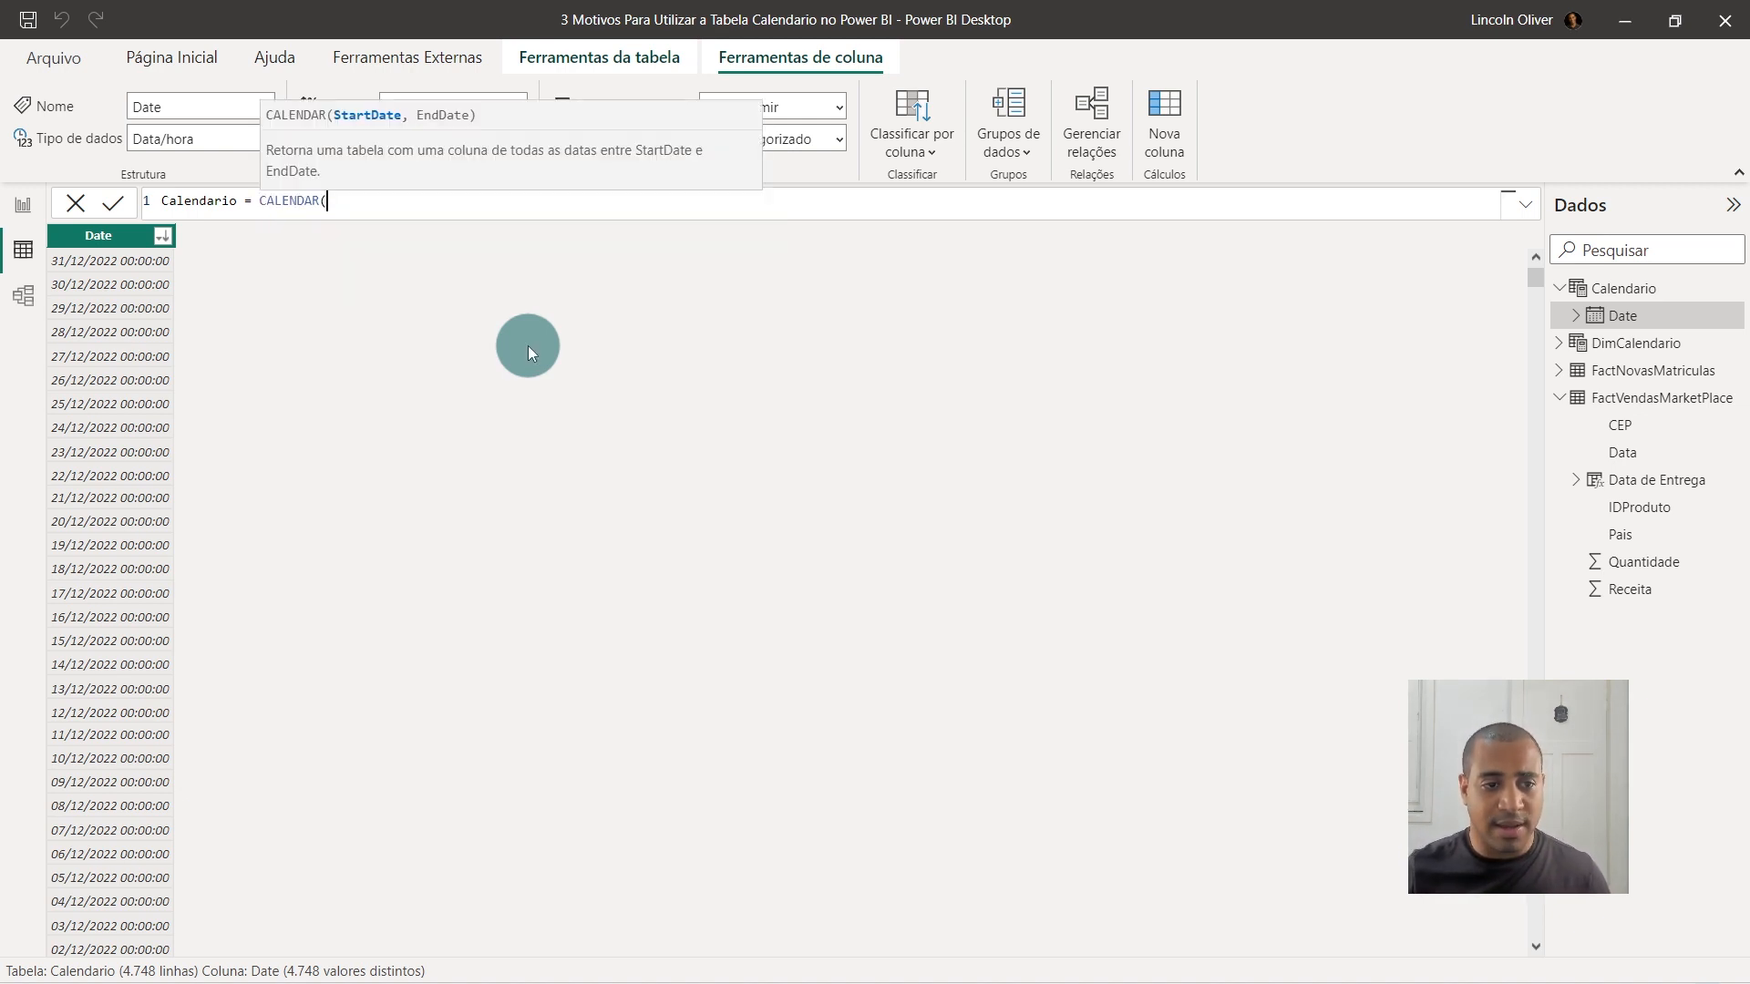
pyautogui.press('Escape')
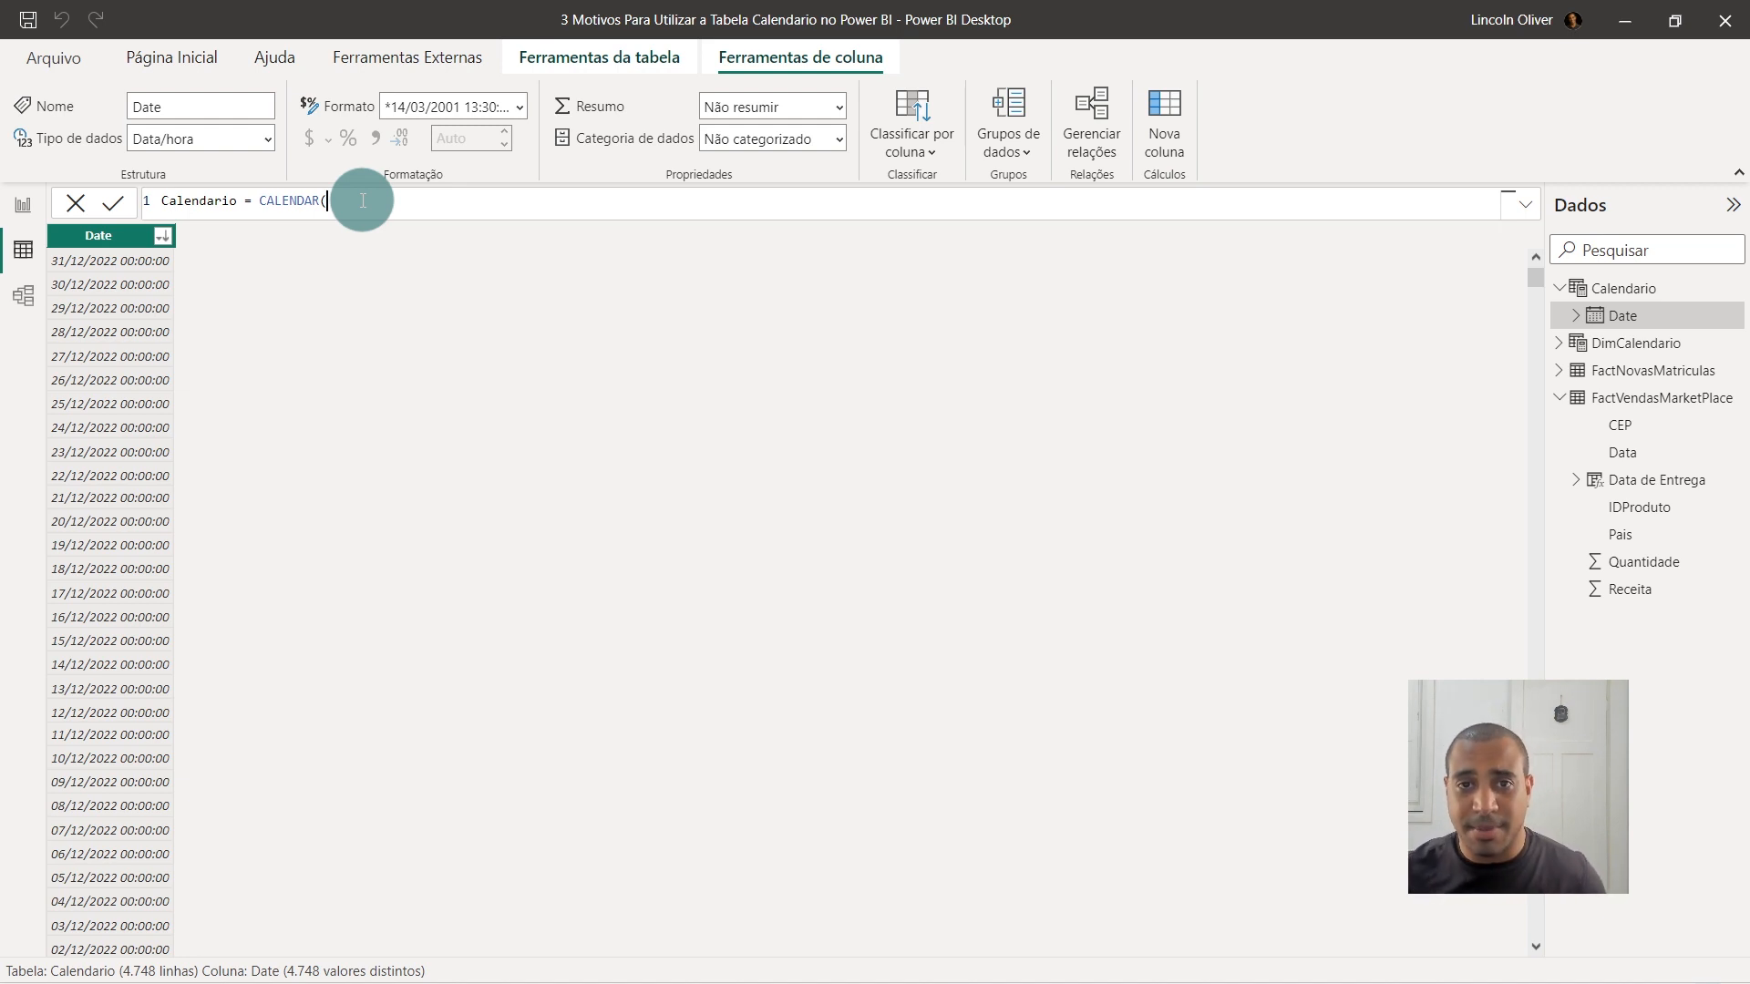
# Enter MIN(FactVendasMarketPlace[Data]) as the start date of the CALENDAR function.
pyautogui.write('MIN(')
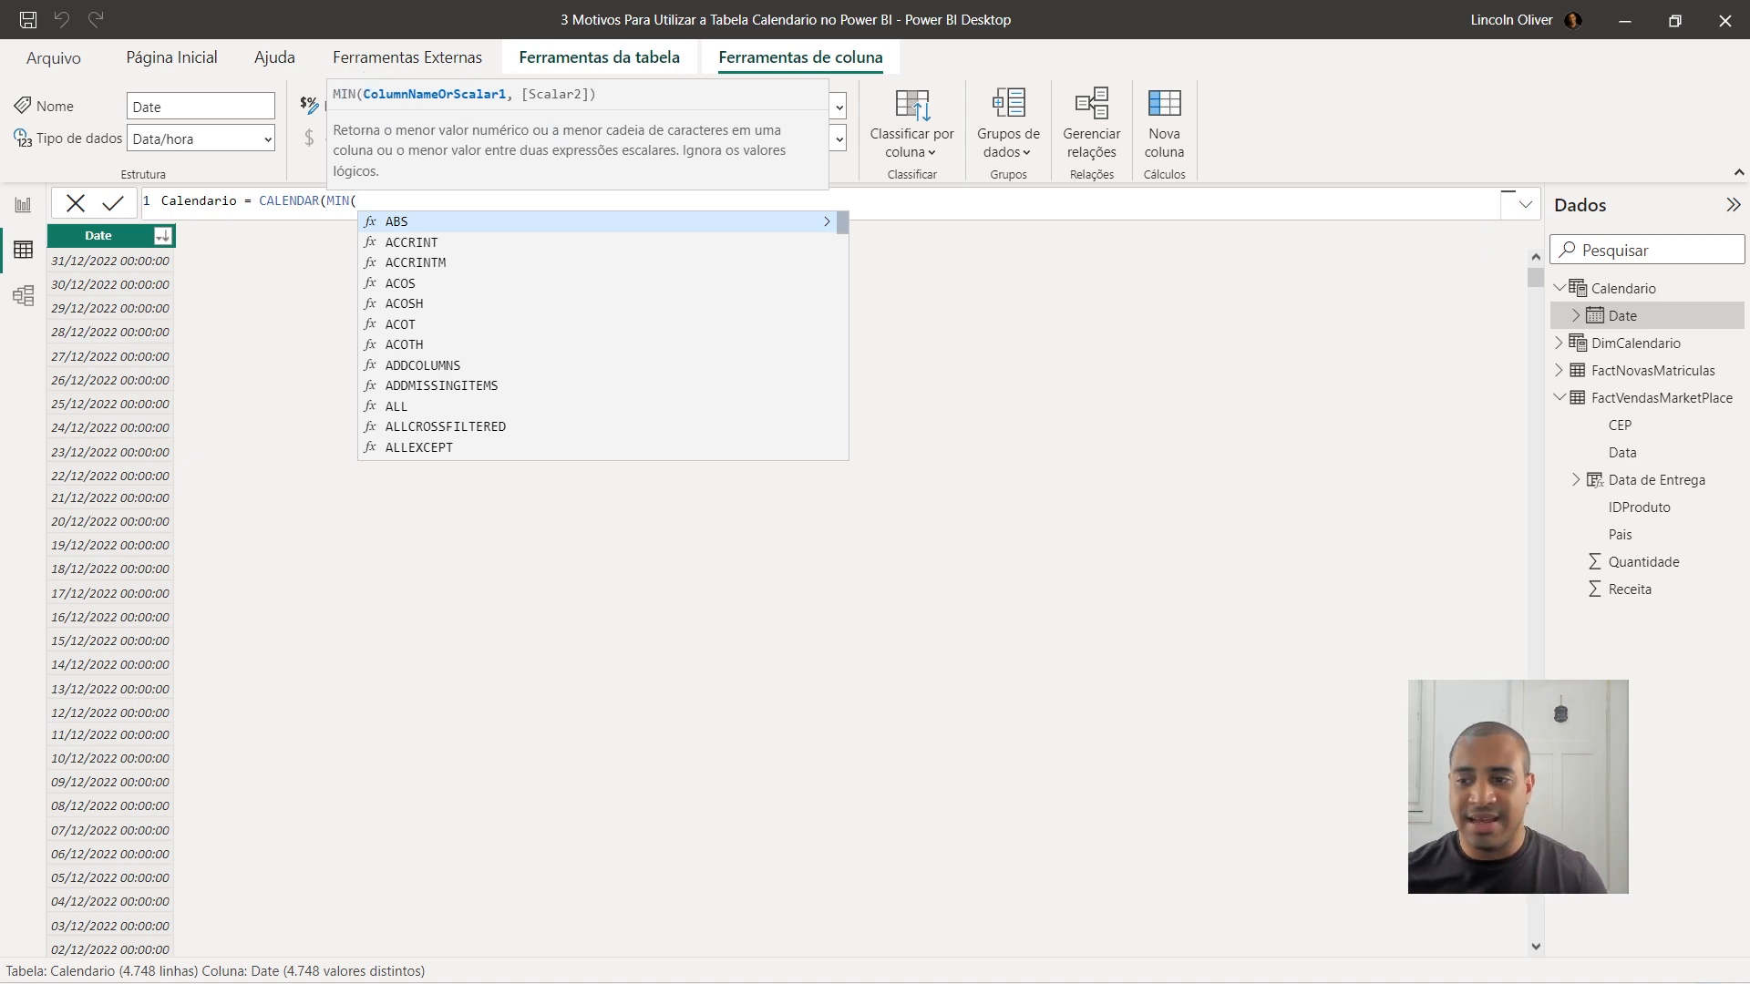
pyautogui.press('Escape')
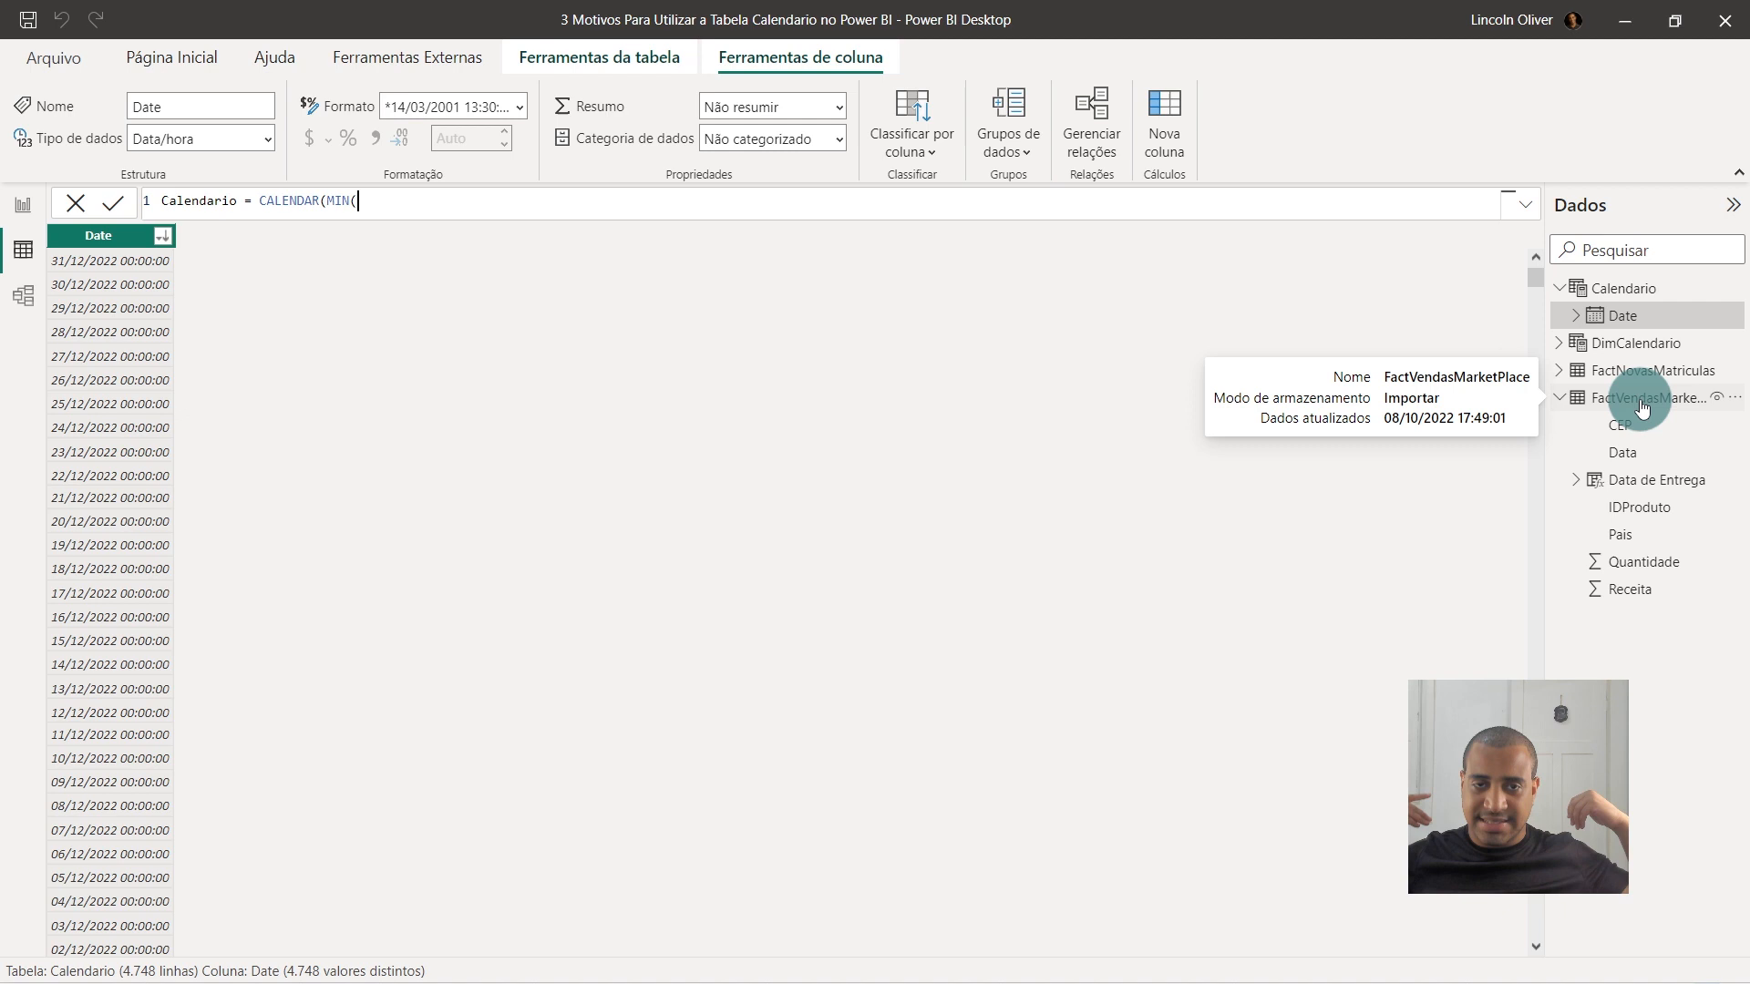
pyautogui.write('date')
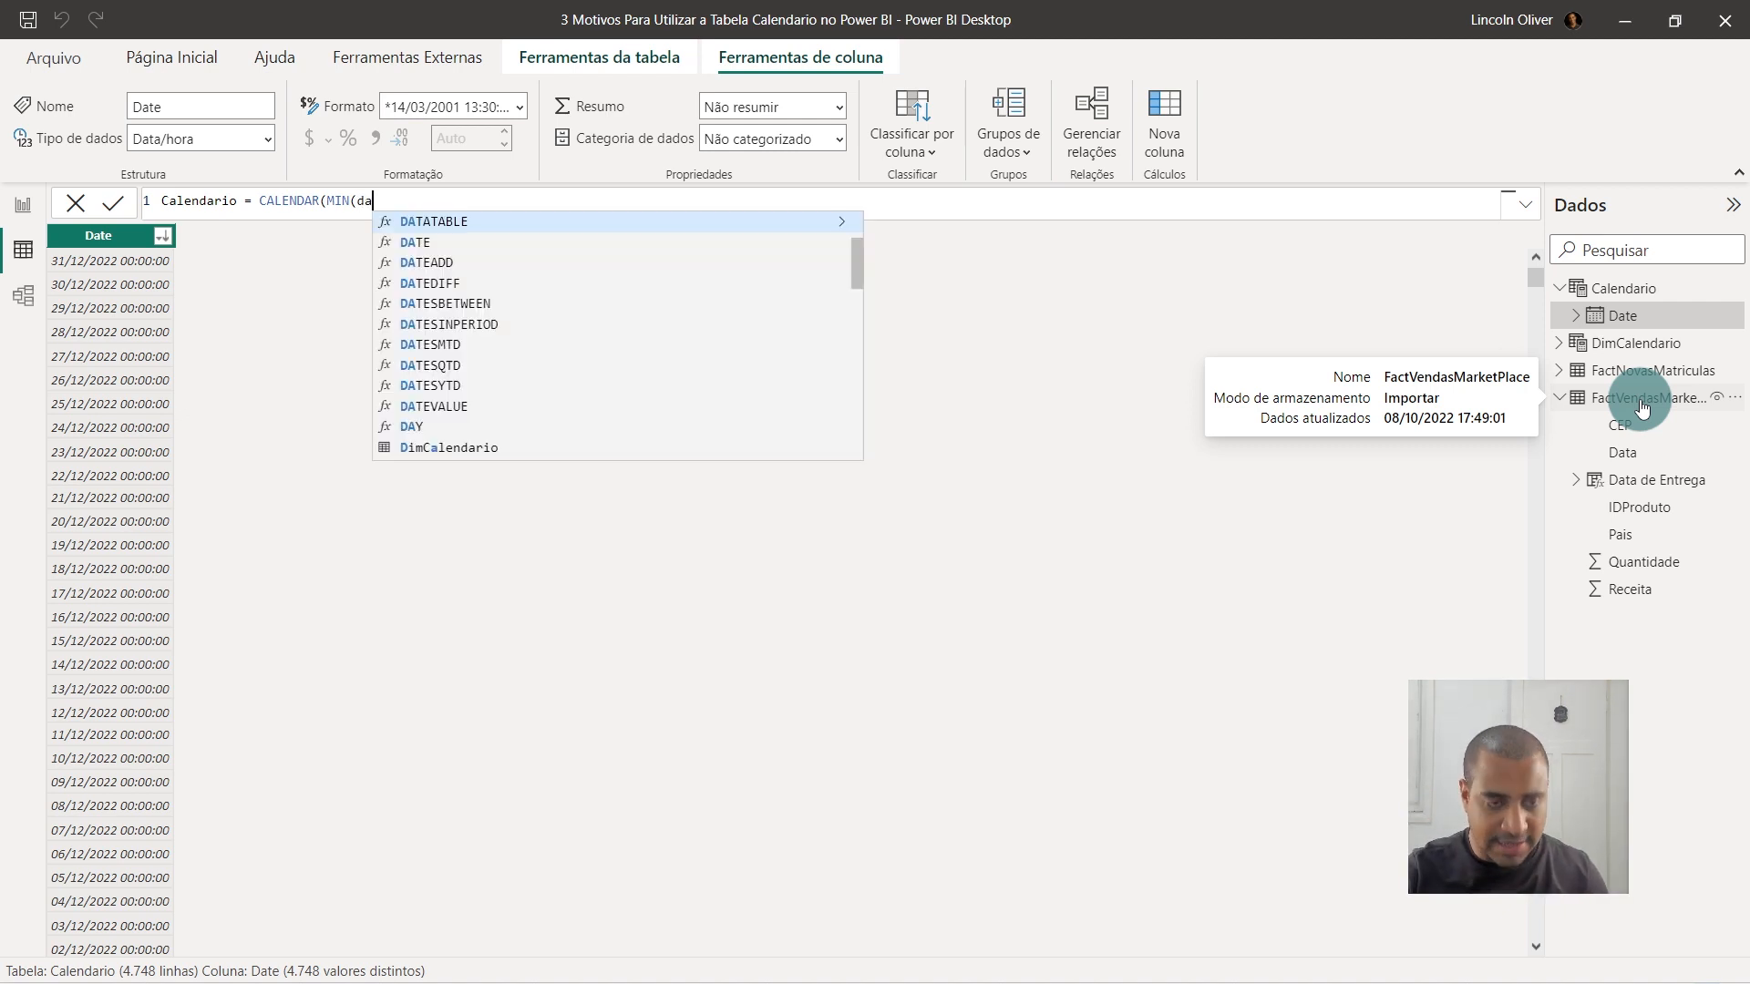
pyautogui.press('BackSpace')
pyautogui.write('a')
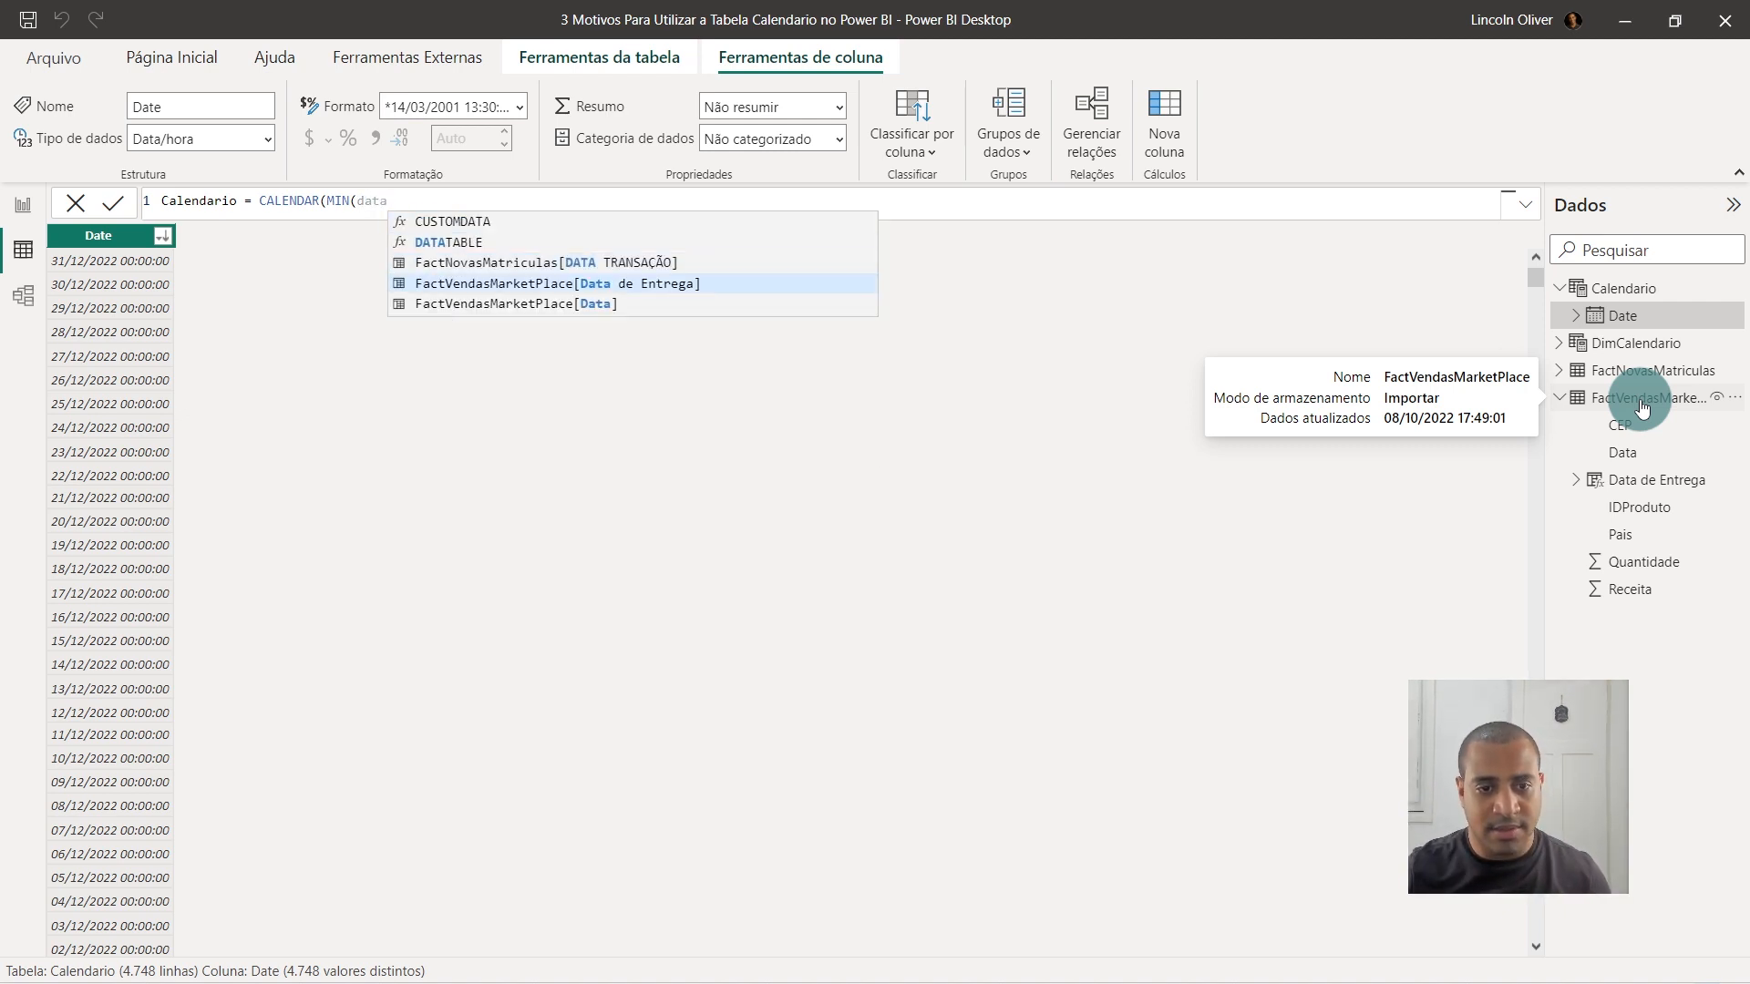
pyautogui.press('Down')
pyautogui.press('Tab')
pyautogui.write(')')
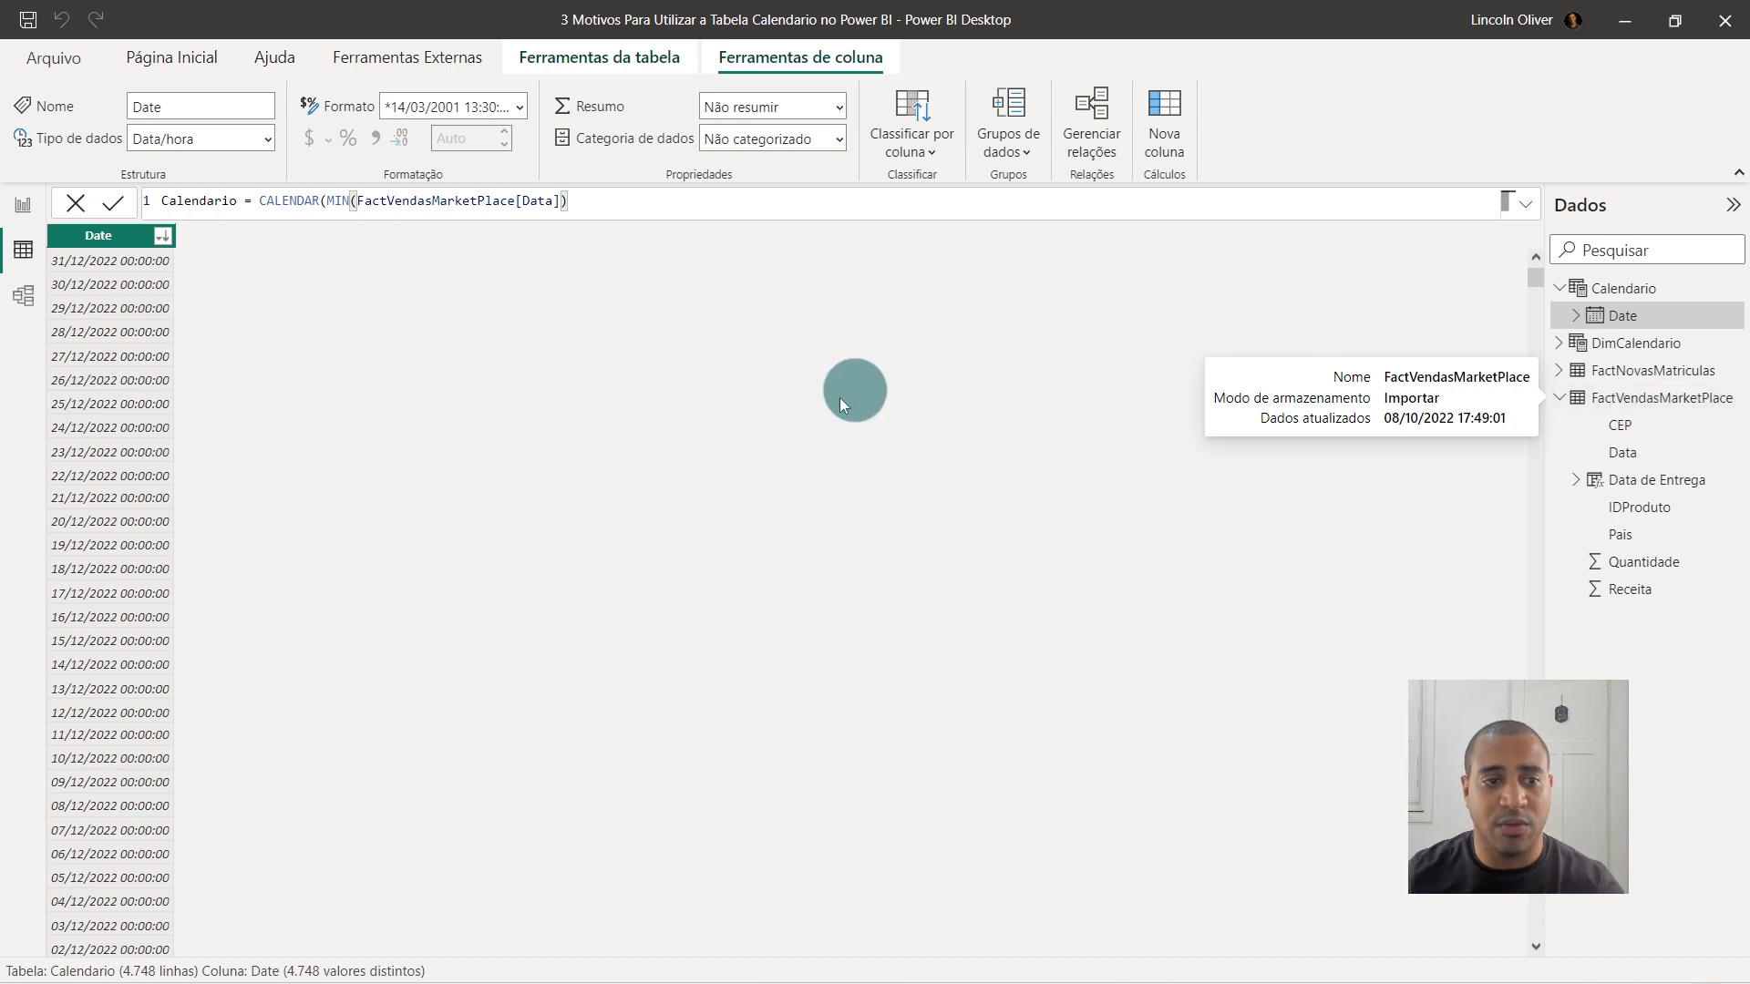
pyautogui.moveTo(349, 199); pyautogui.dragTo(572, 201)
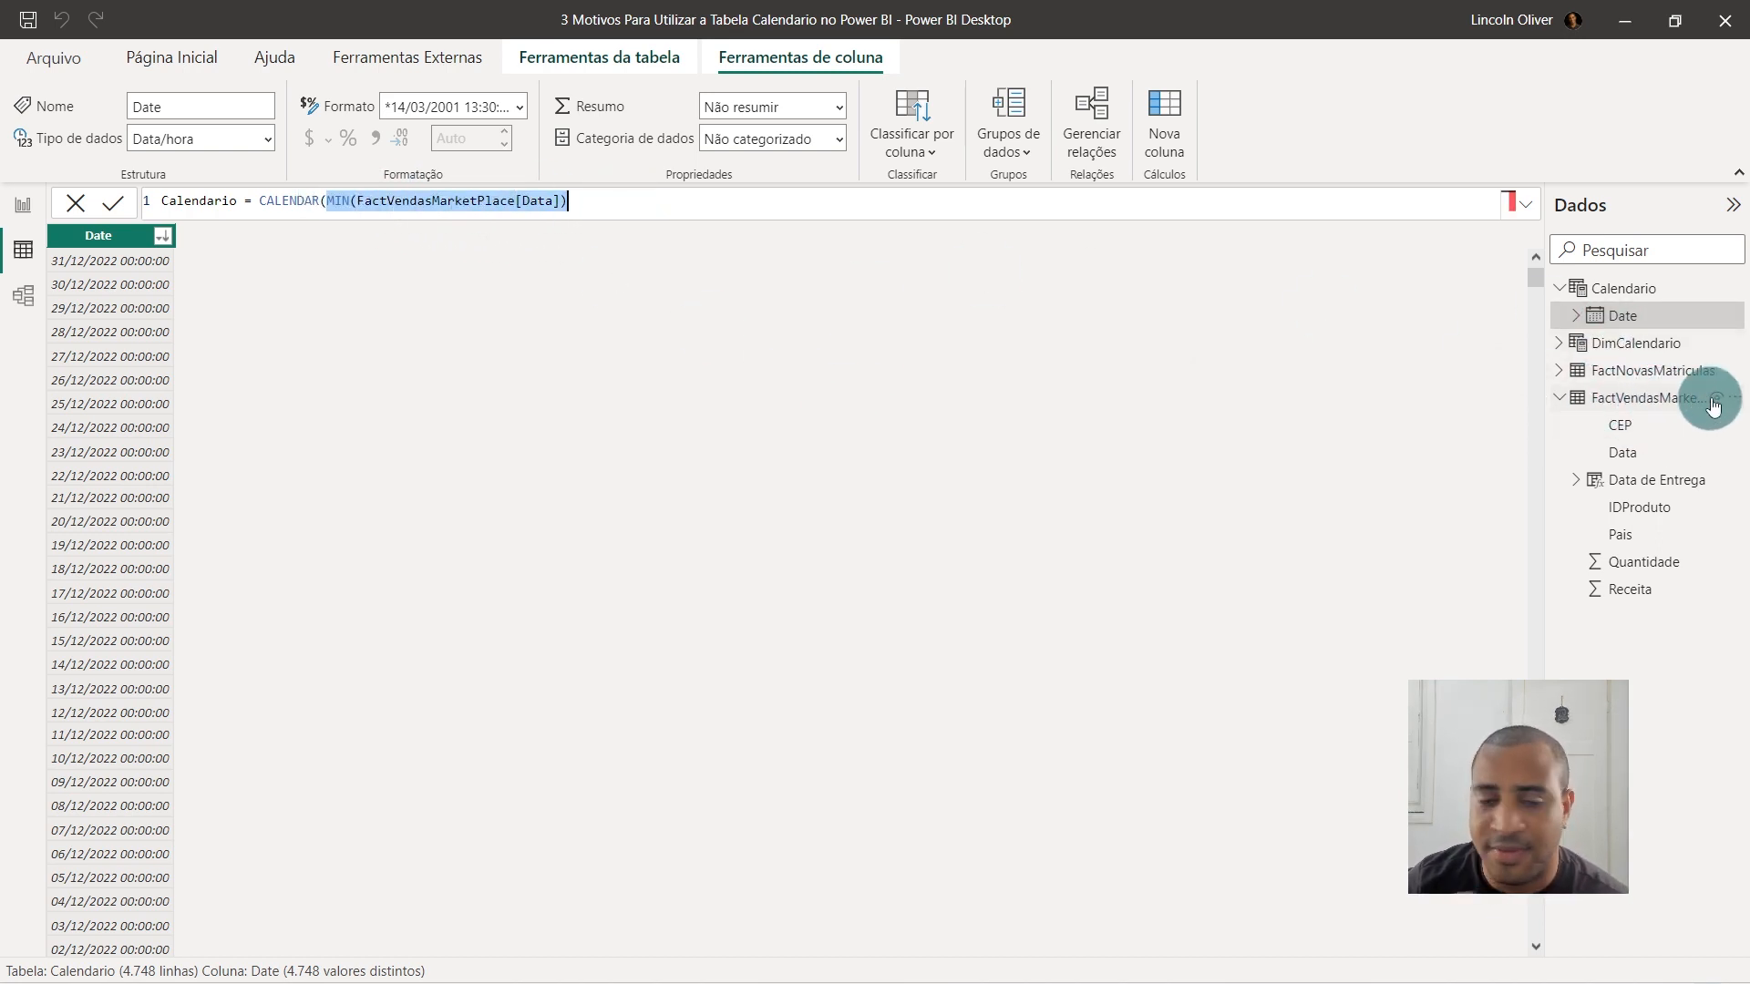
pyautogui.click(674, 199)
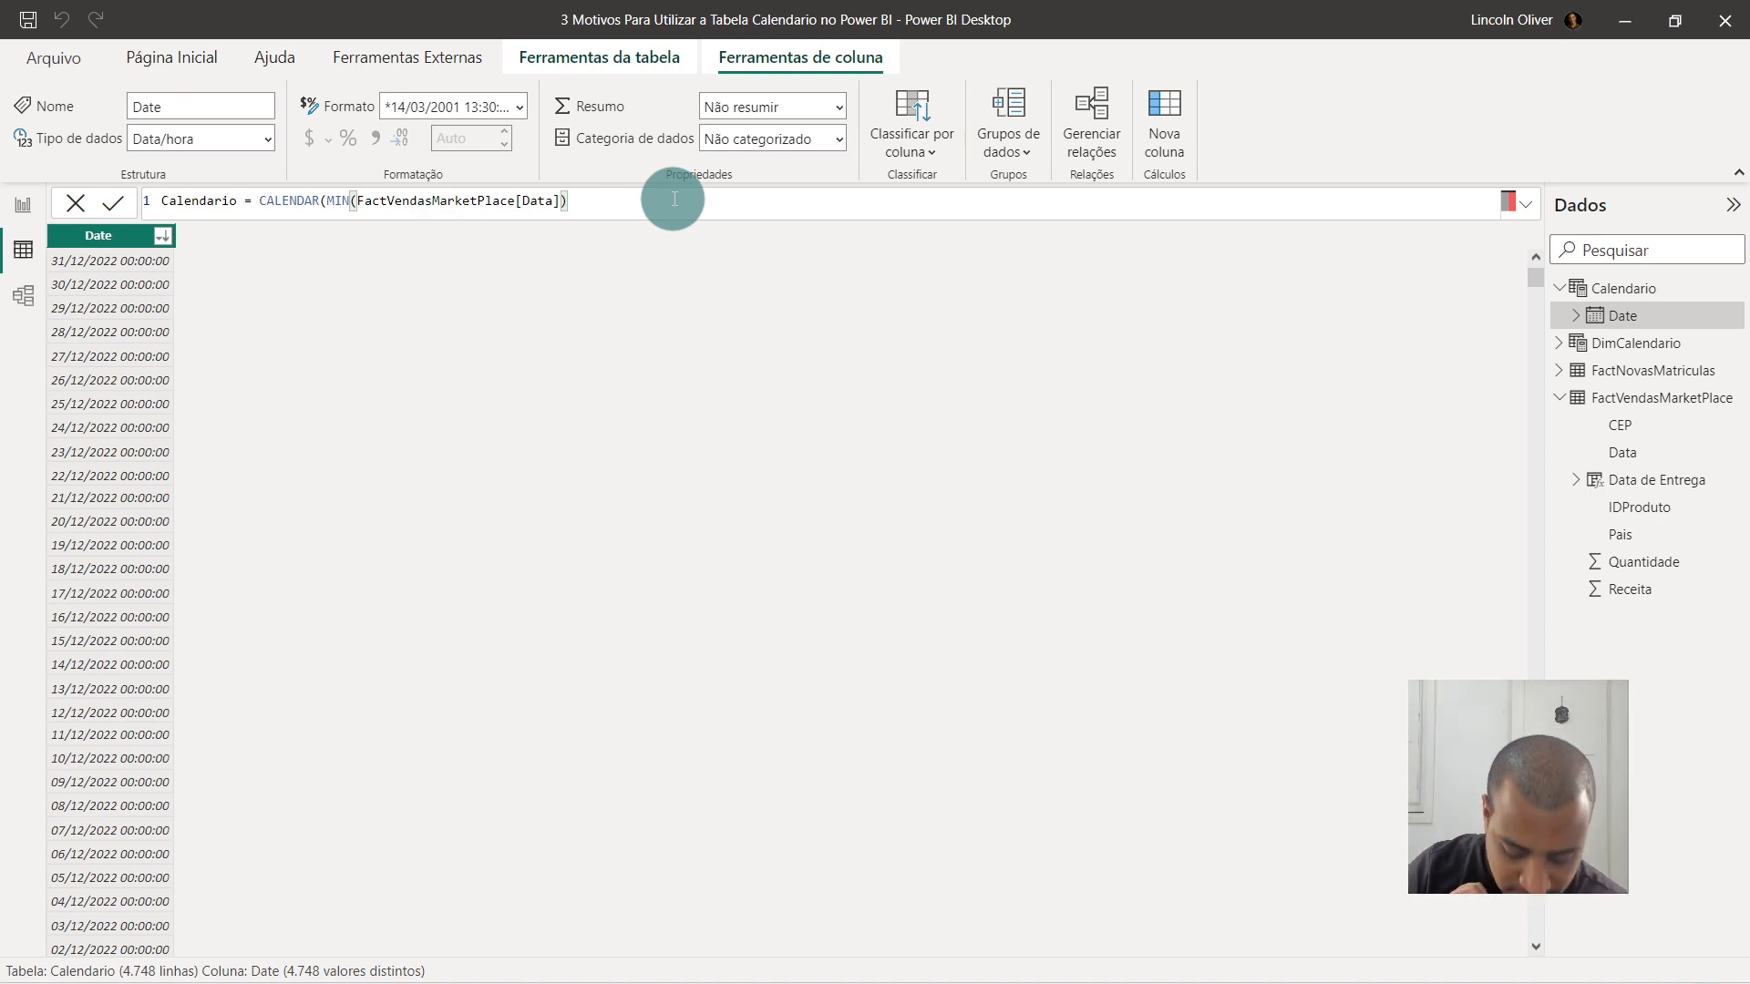
# Complete the Calendario formula with MAX(FactNovasMatriculas[DATA TRANSAÇÃO]) as the CALENDAR end date and commit it.
pyautogui.write(',')
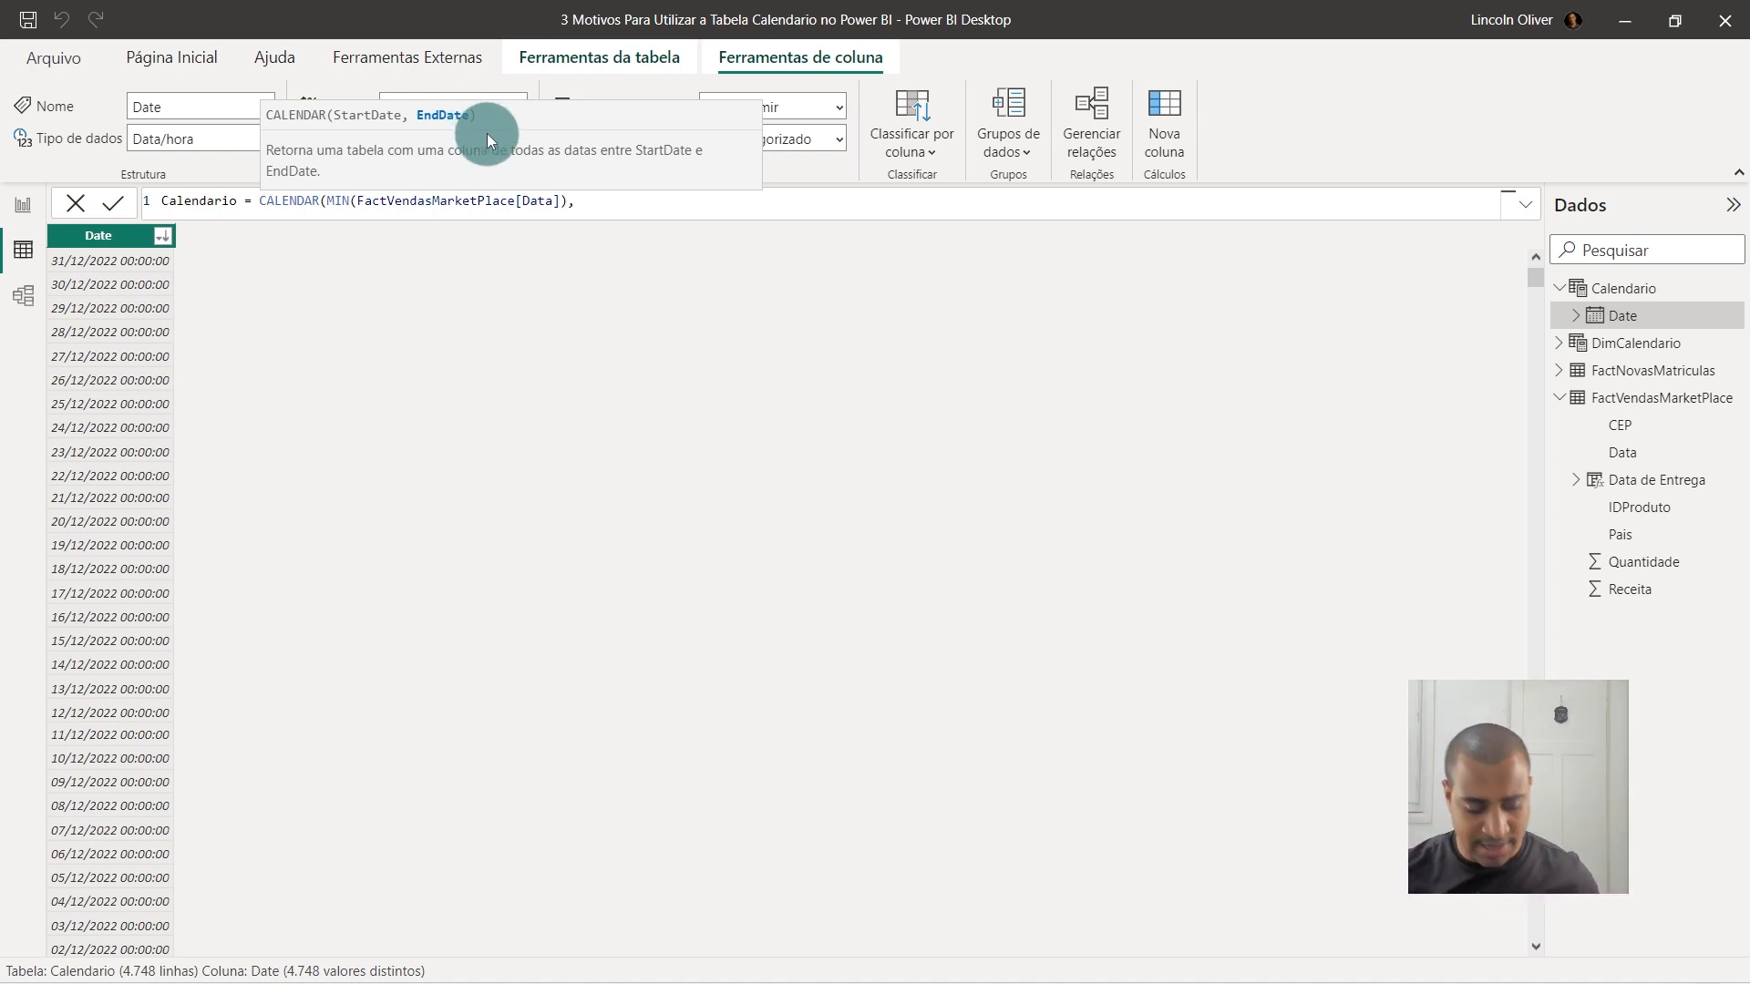
pyautogui.write('MAX(')
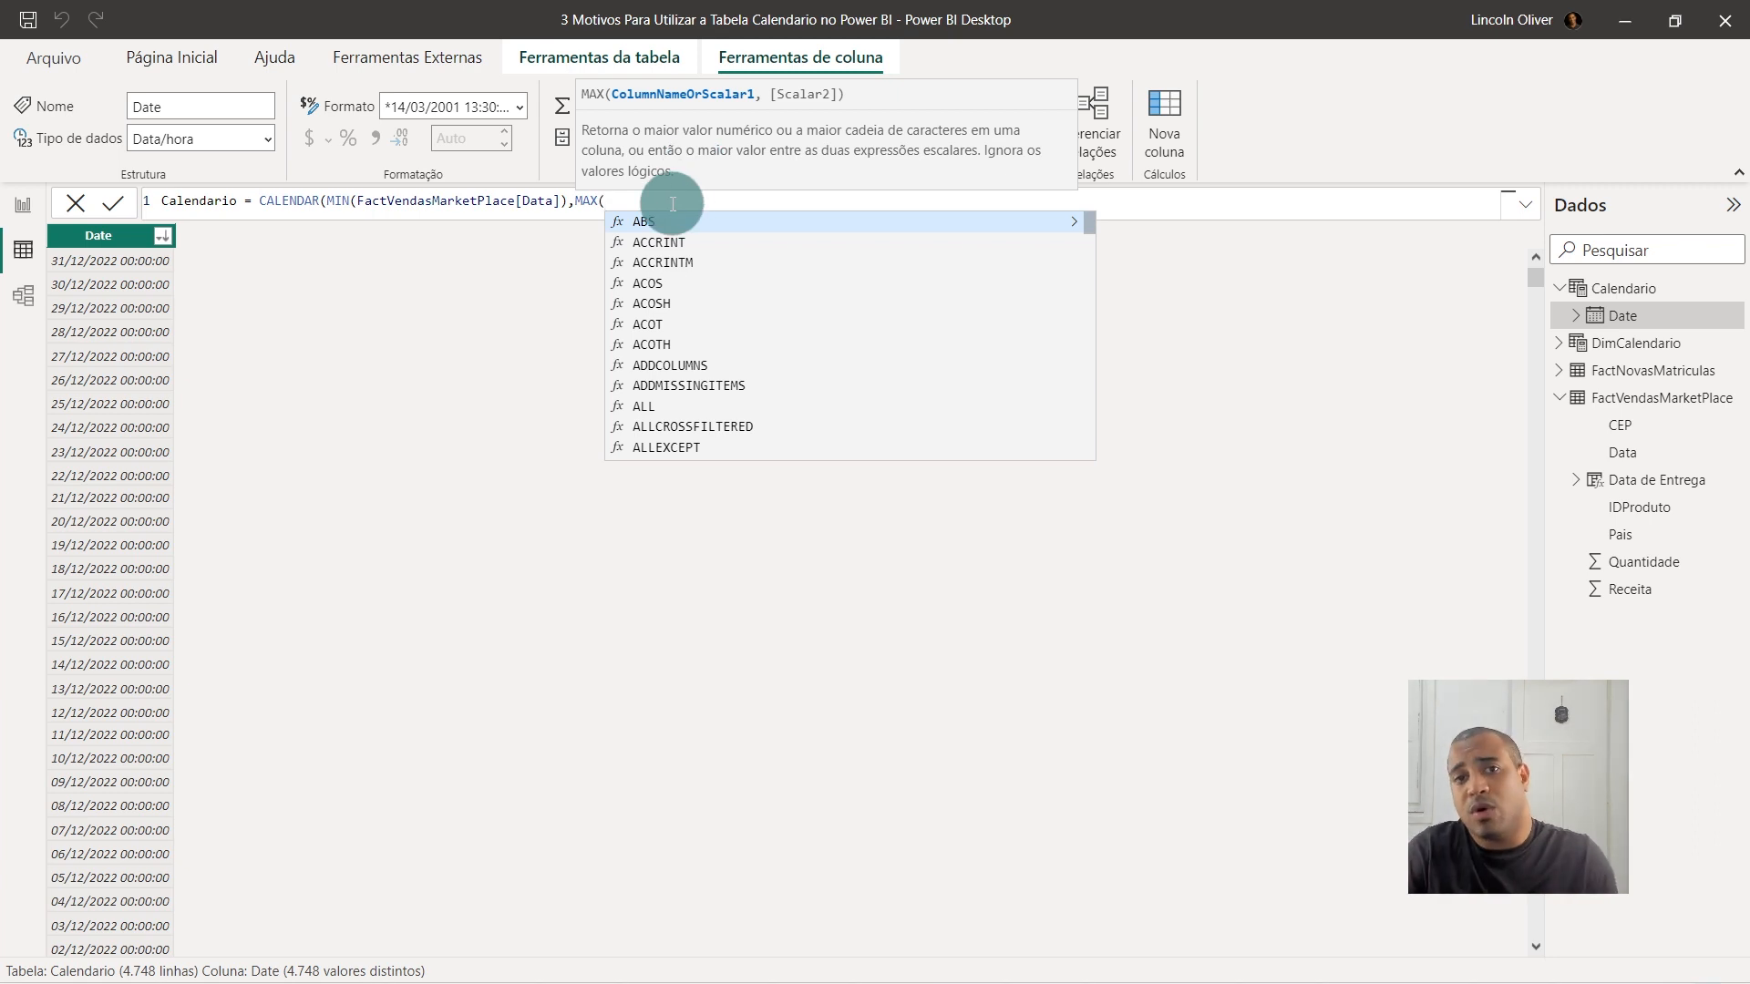
pyautogui.write('date')
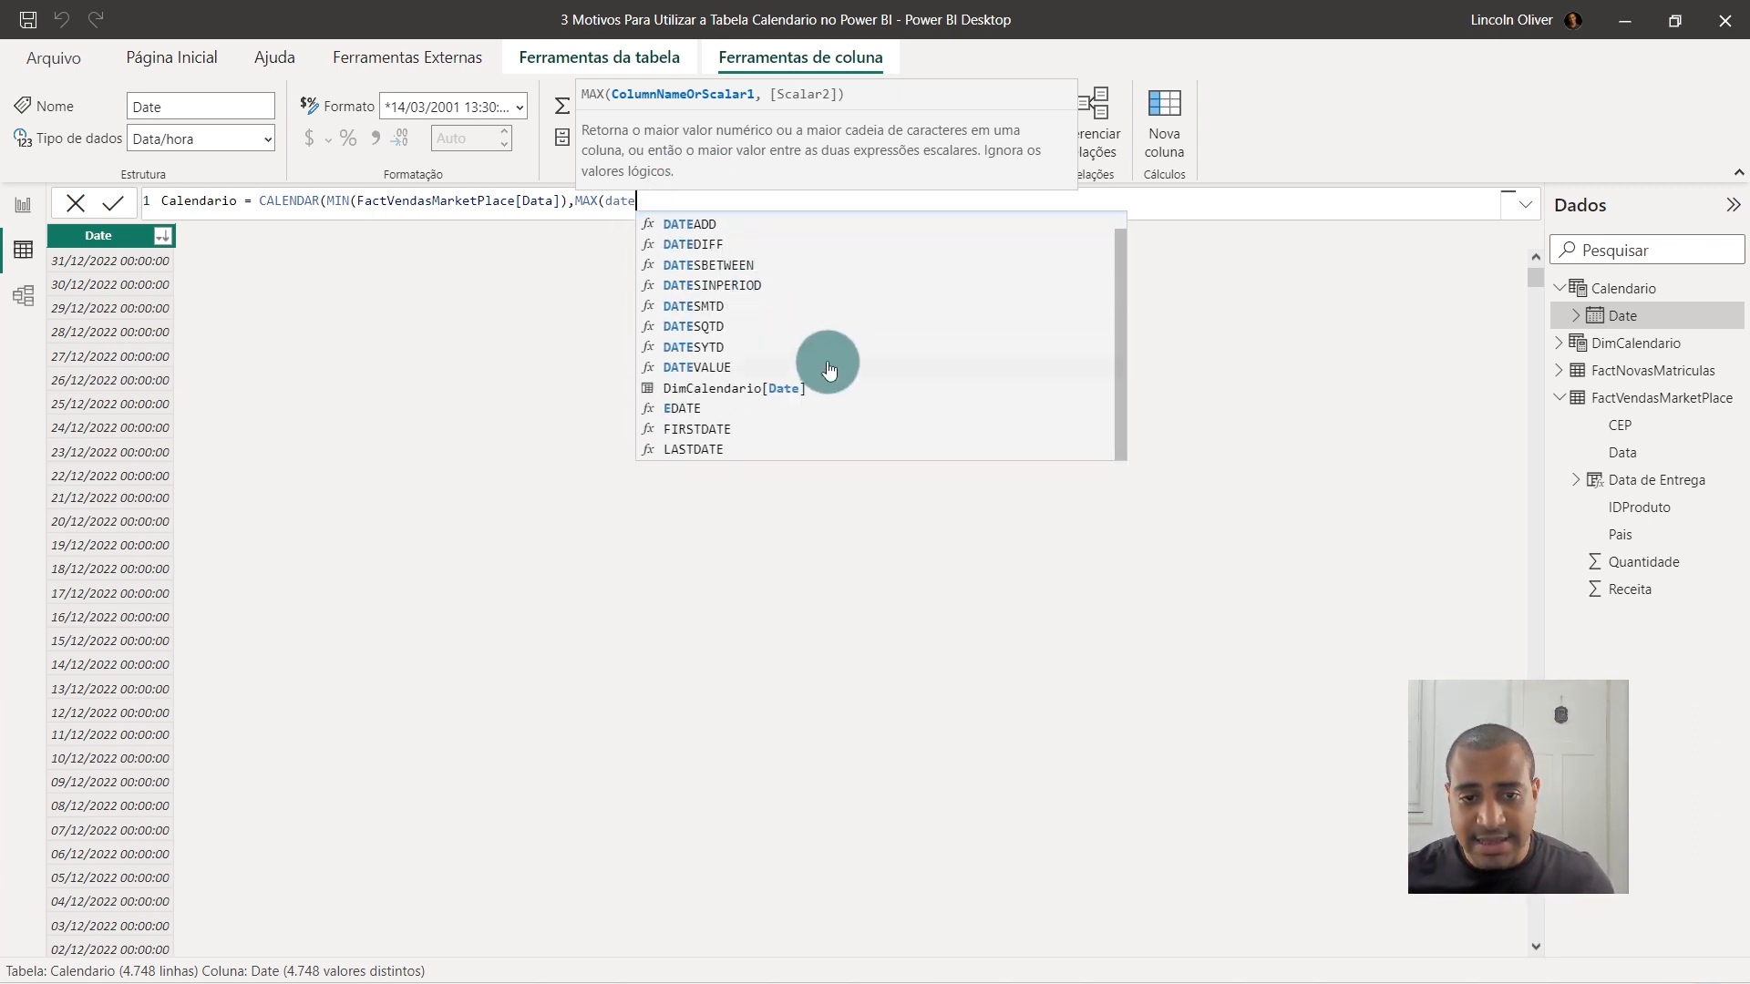
pyautogui.press('BackSpace')
pyautogui.write('a')
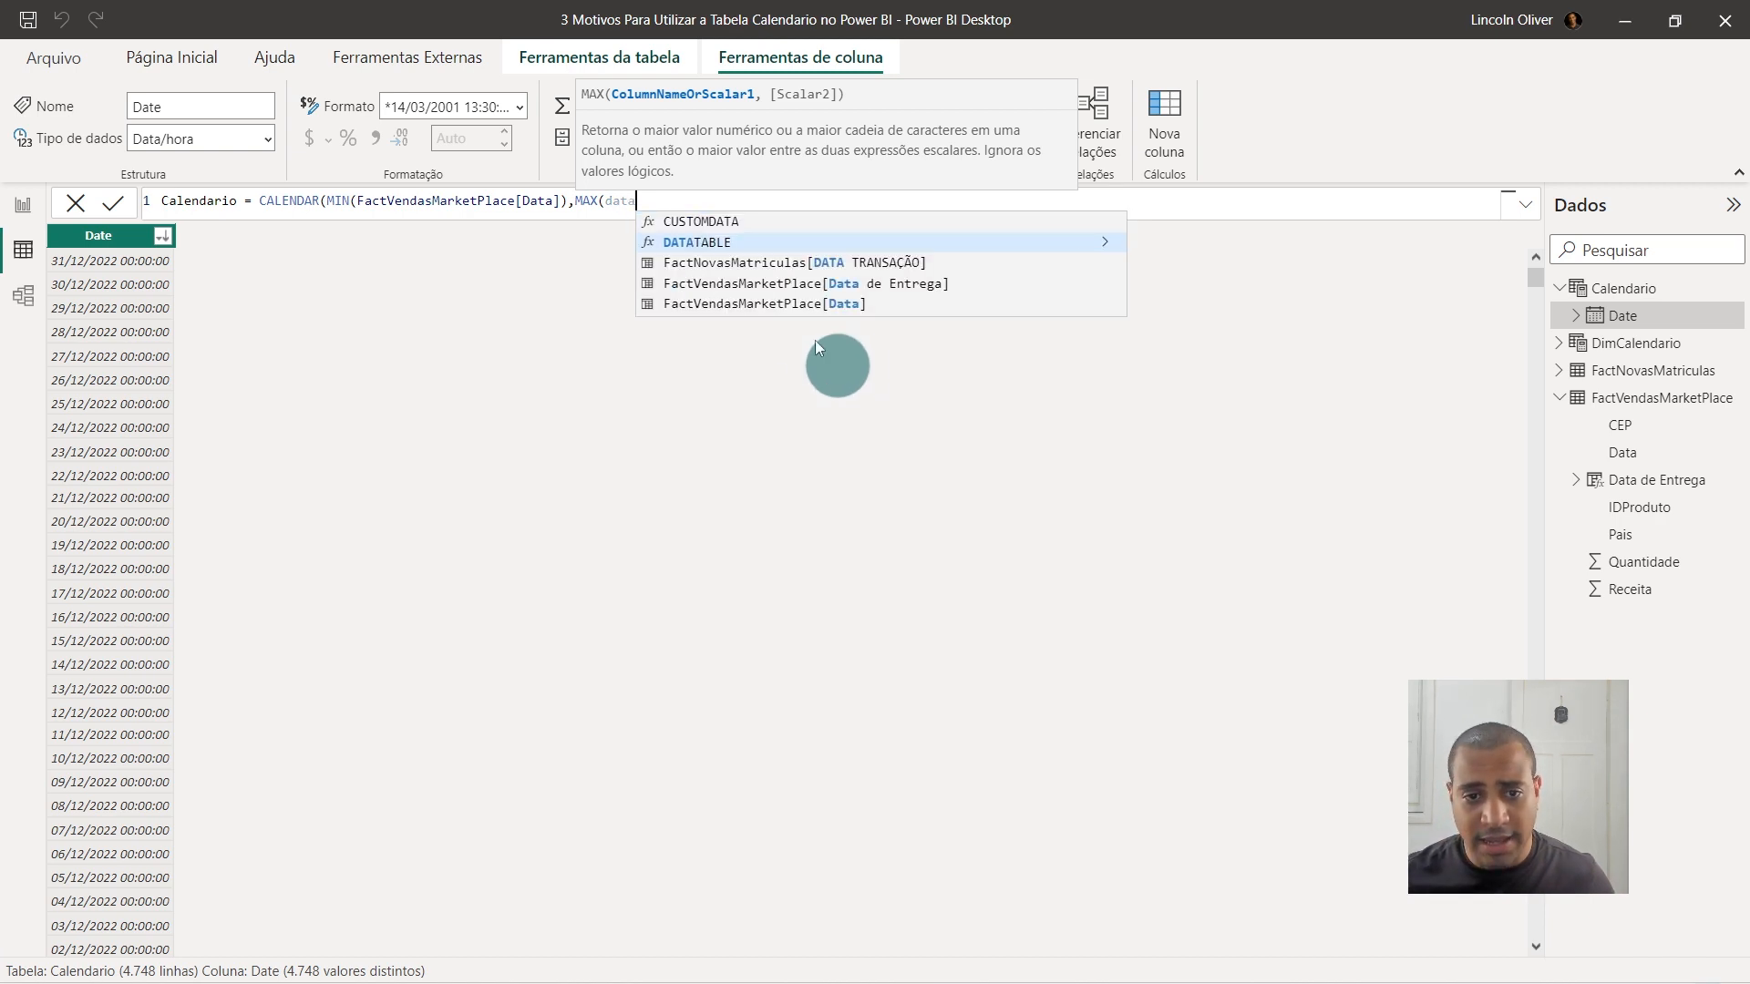
pyautogui.click(818, 264)
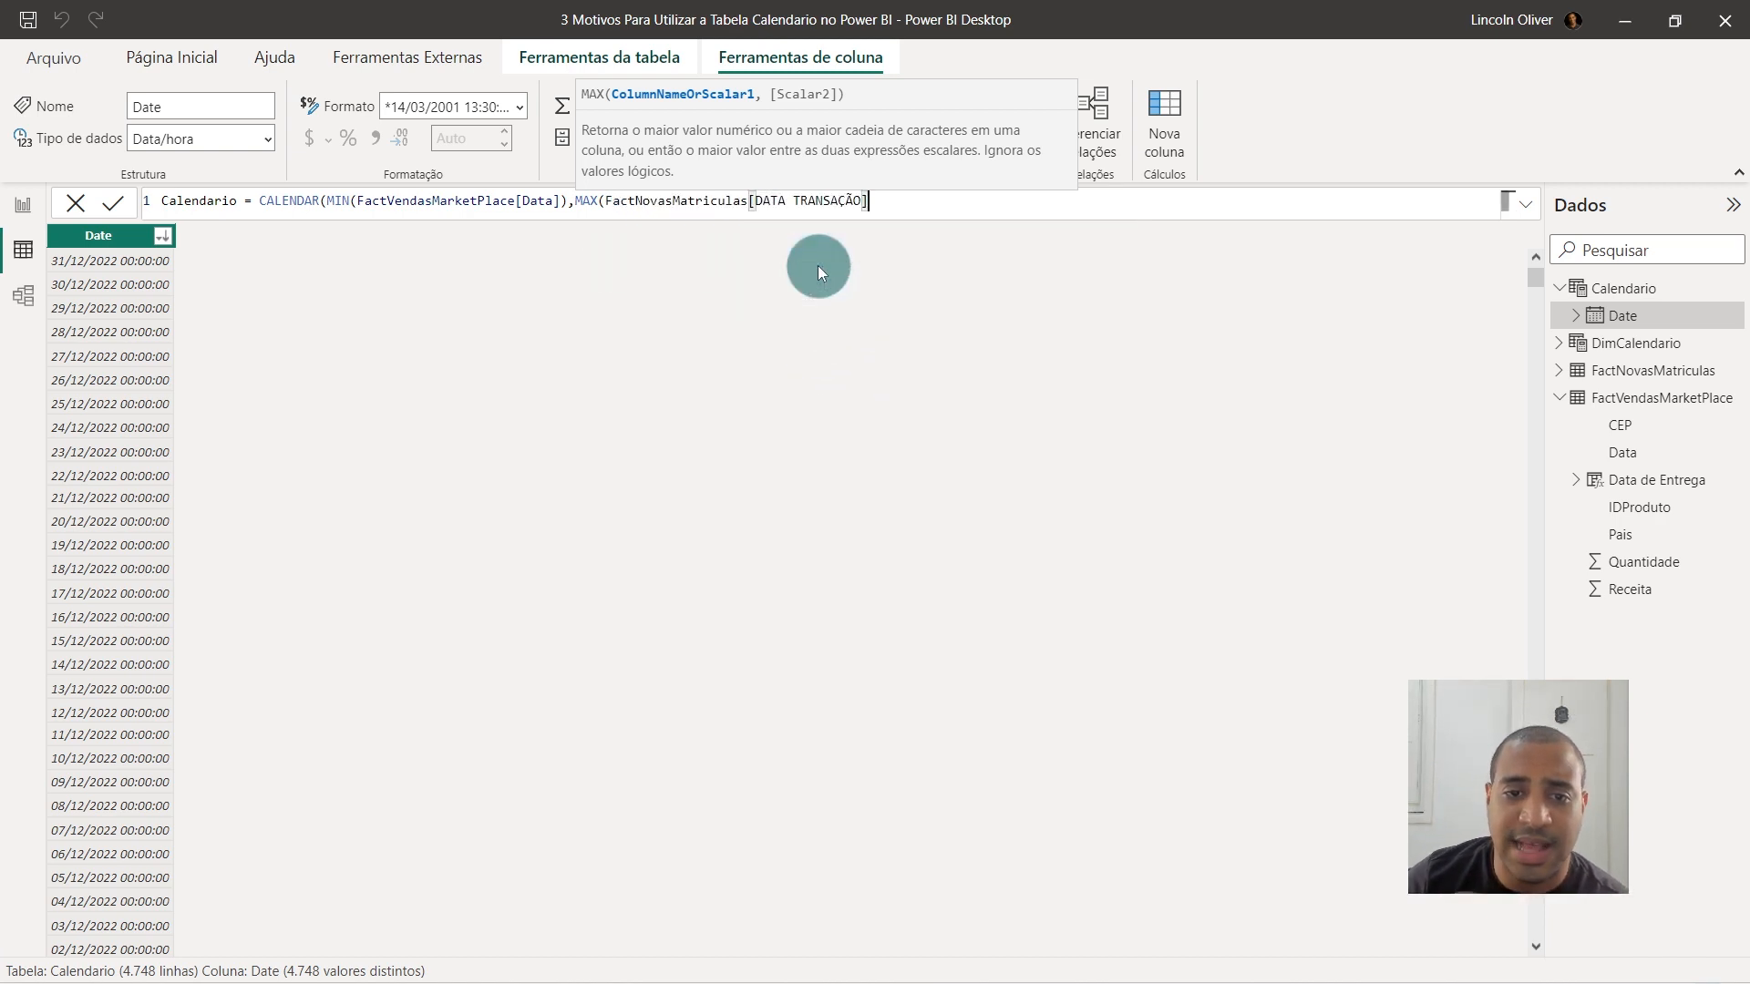
pyautogui.moveTo(592, 201); pyautogui.dragTo(970, 206)
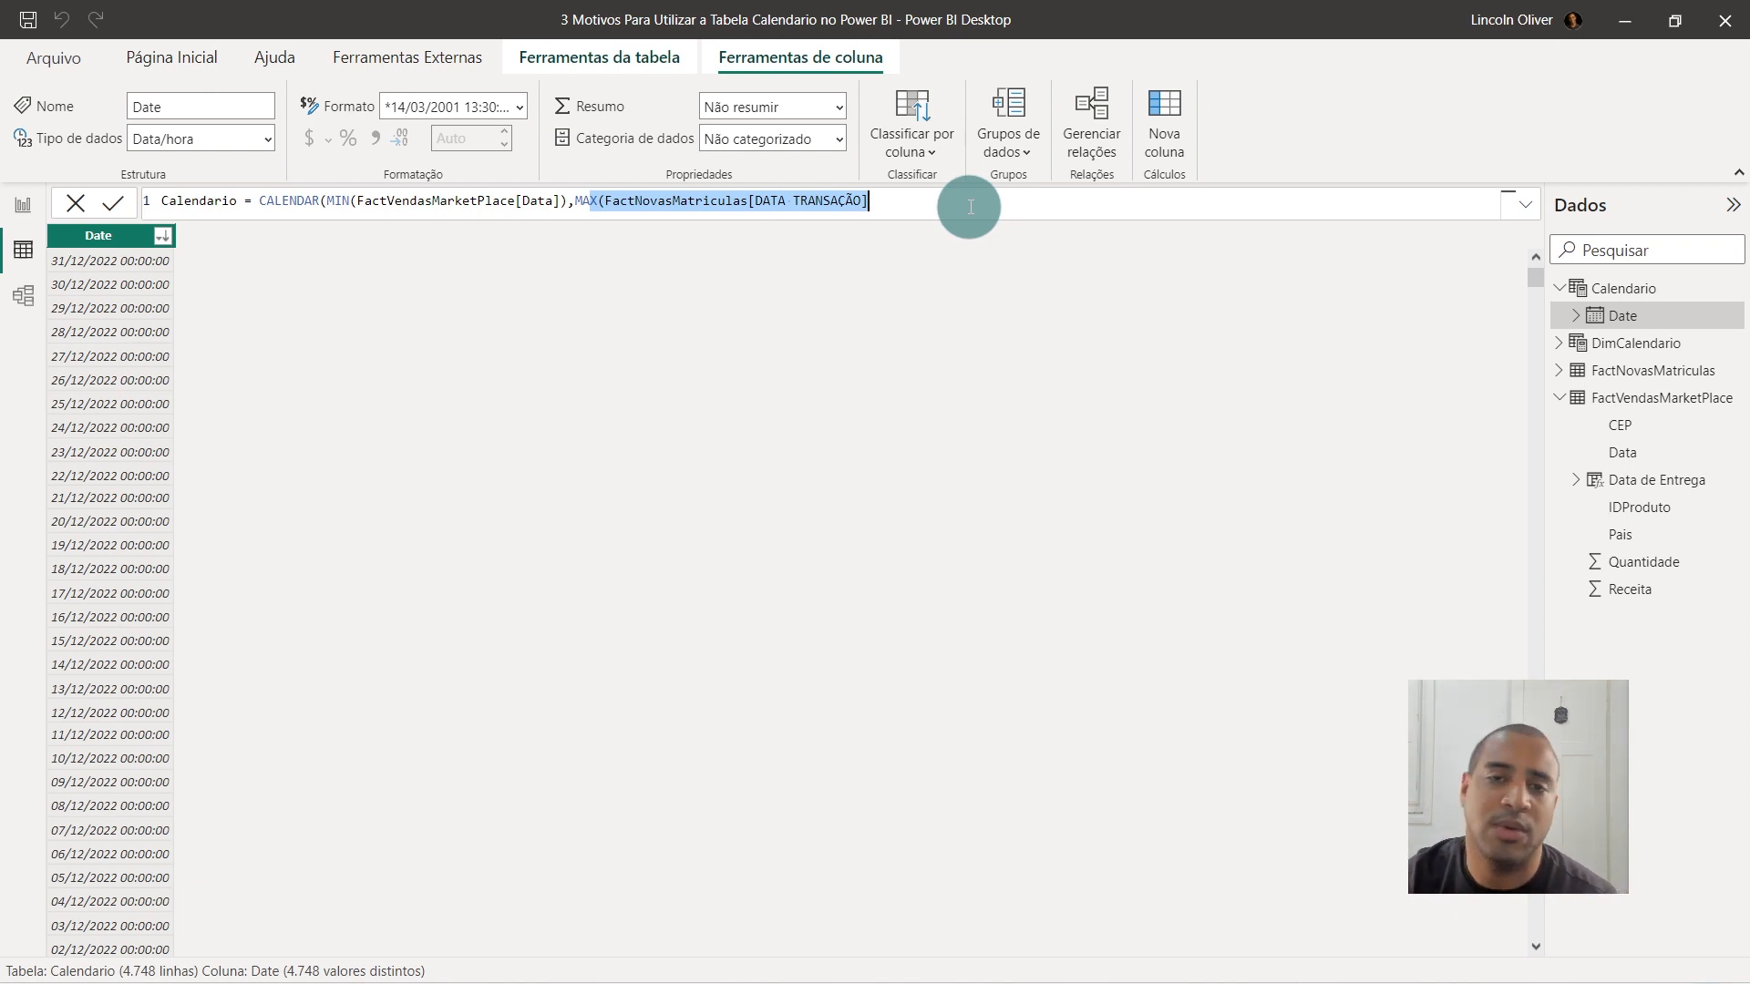
pyautogui.click(939, 200)
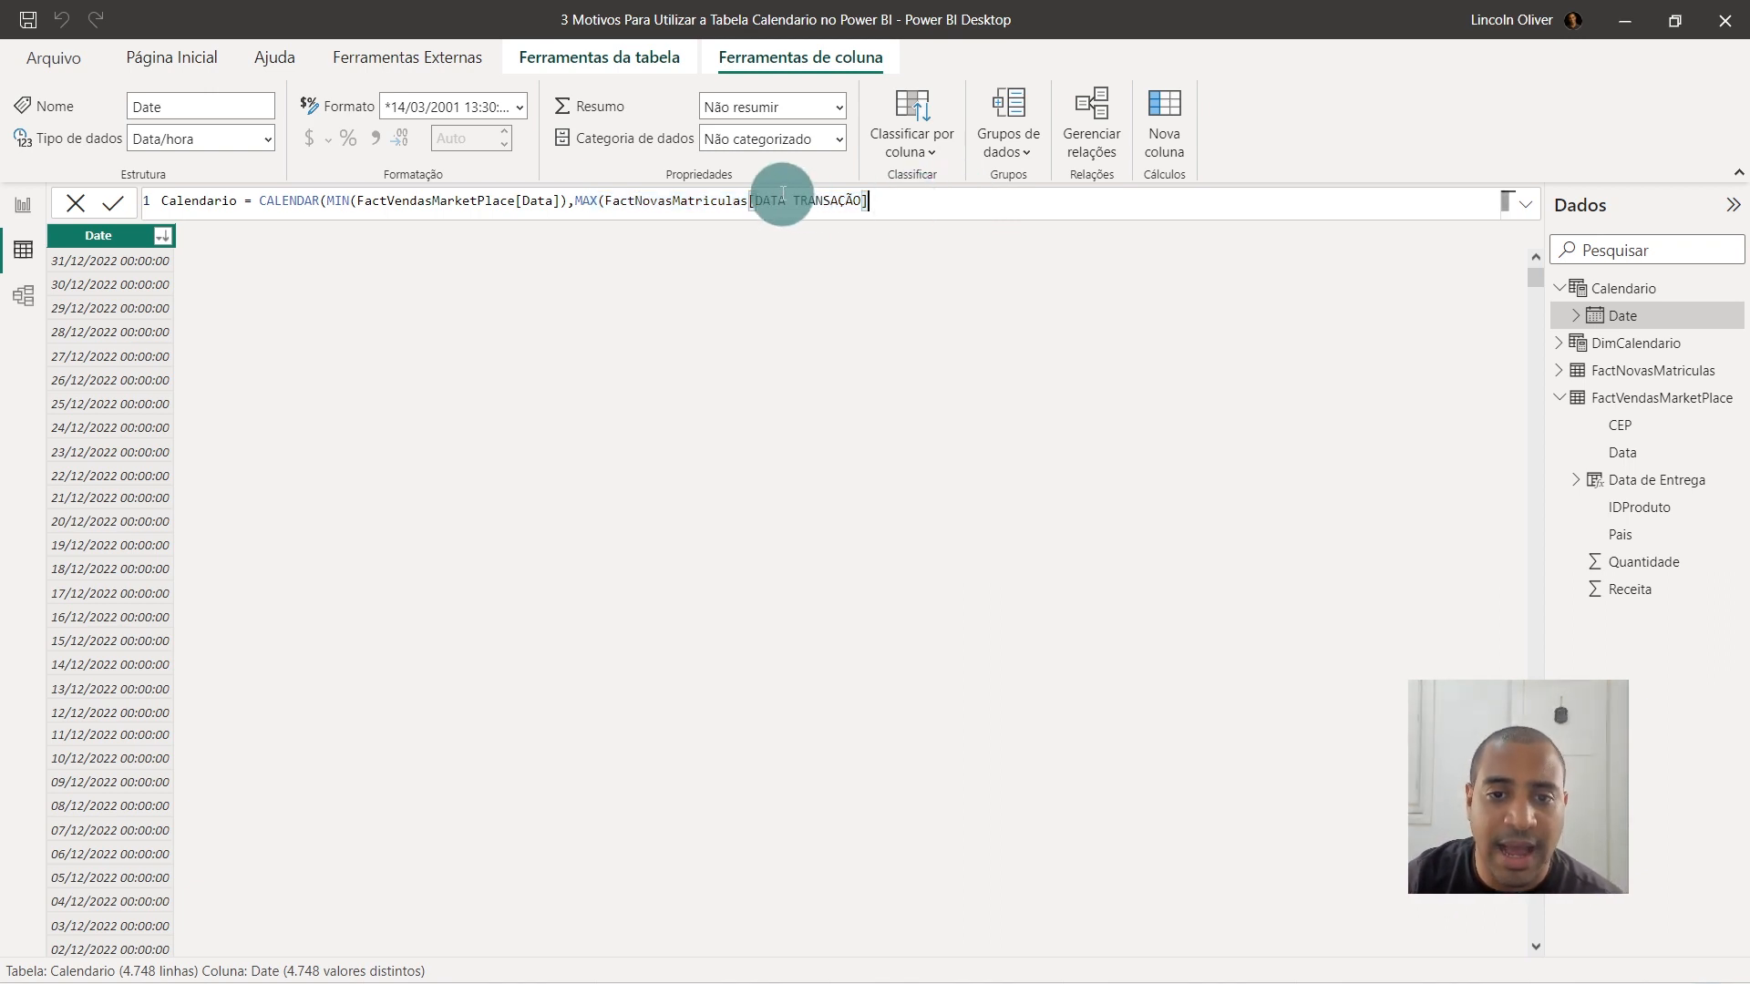
pyautogui.write('))')
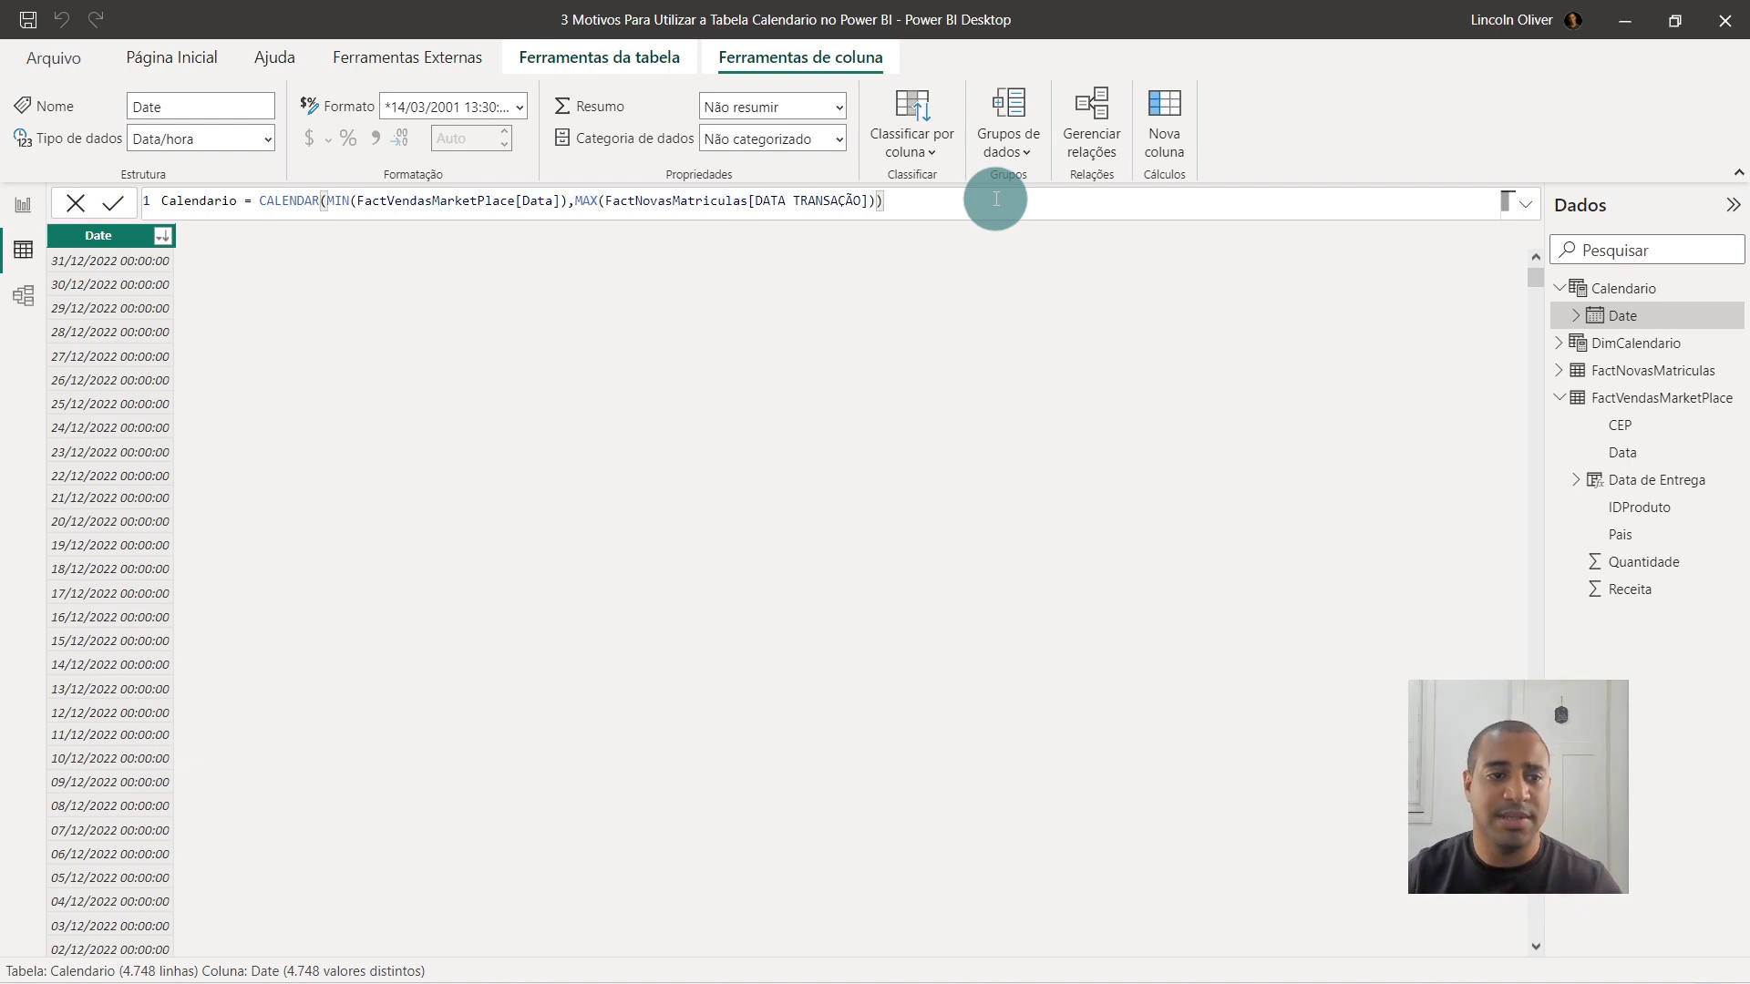
pyautogui.press('Return')
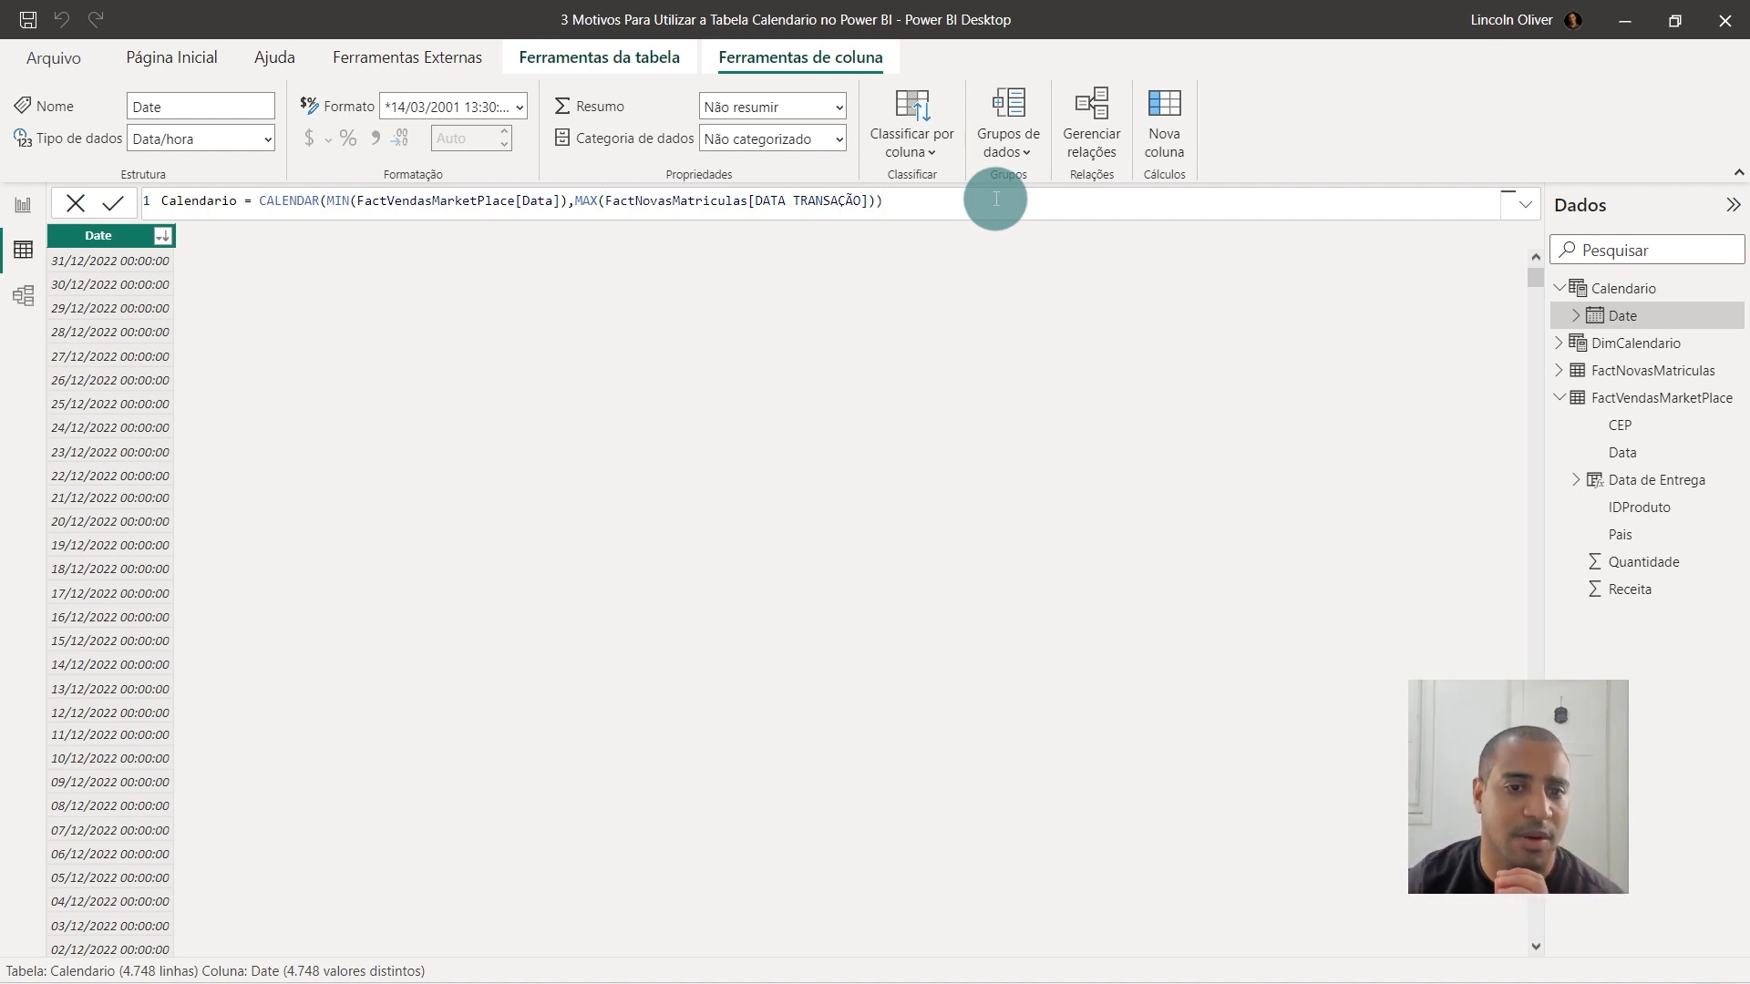
# Review the Calendario table's first and last dates by sorting the Date column ascending and back to descending.
pyautogui.scroll(-6, 131, 310)
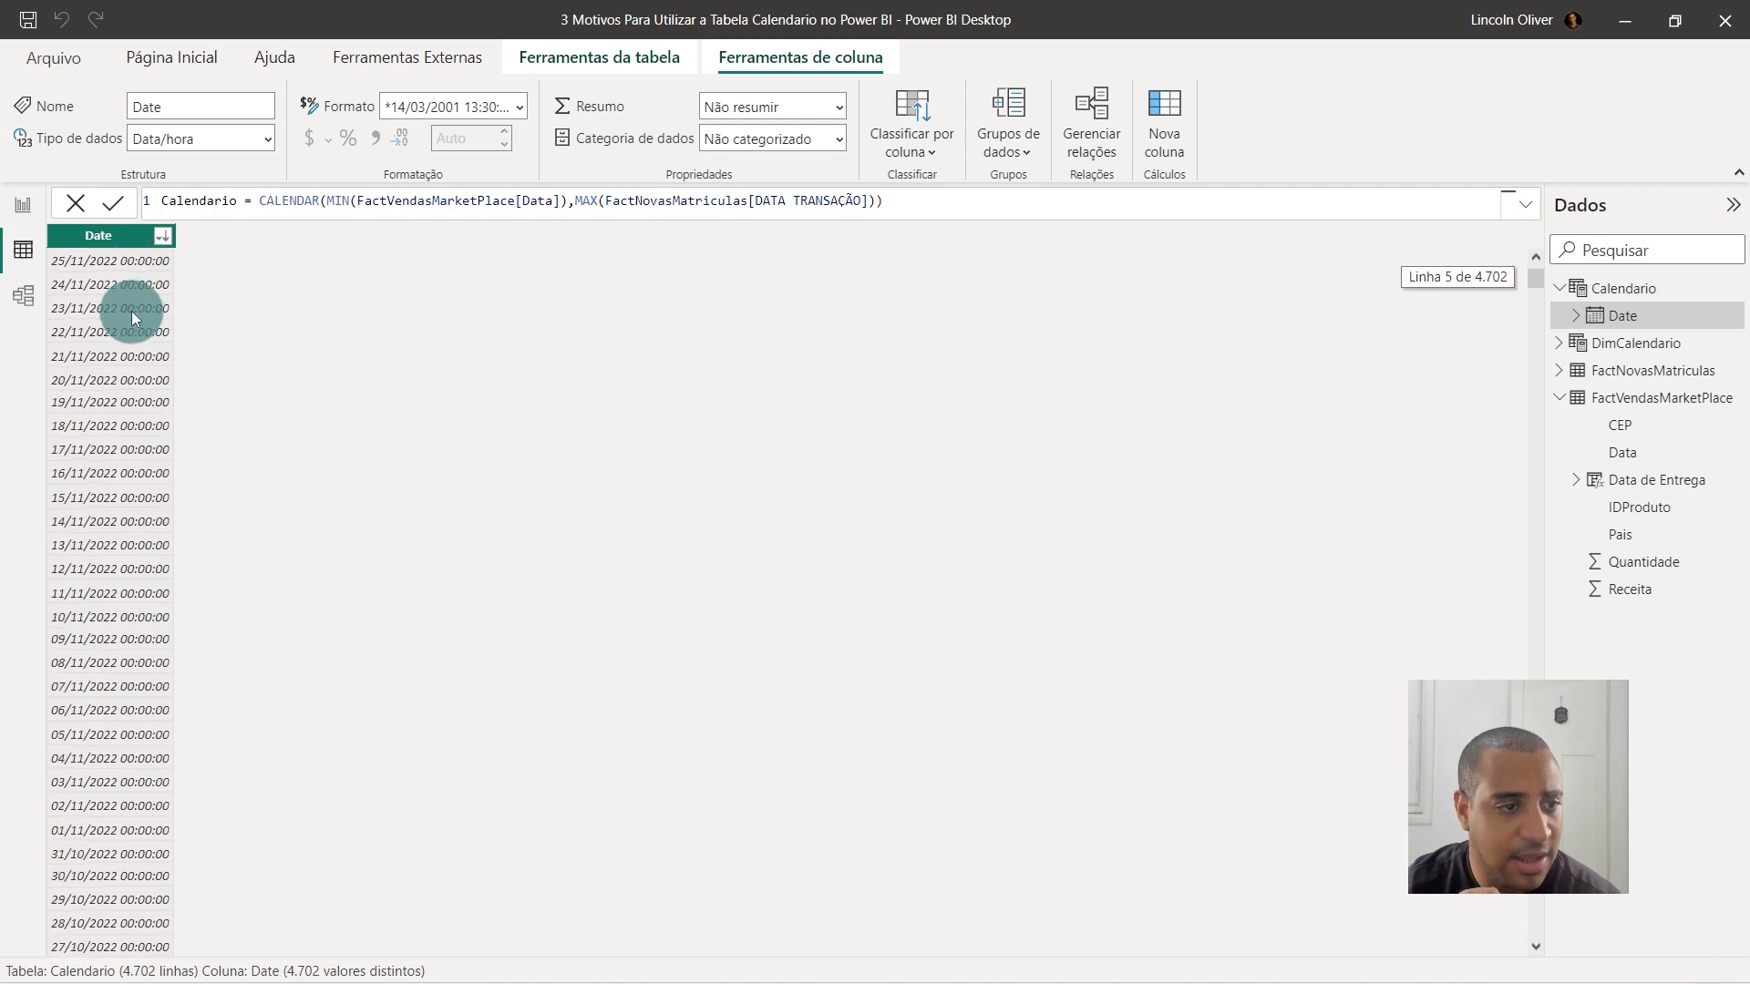
pyautogui.scroll(6, 145, 290)
pyautogui.click(164, 236)
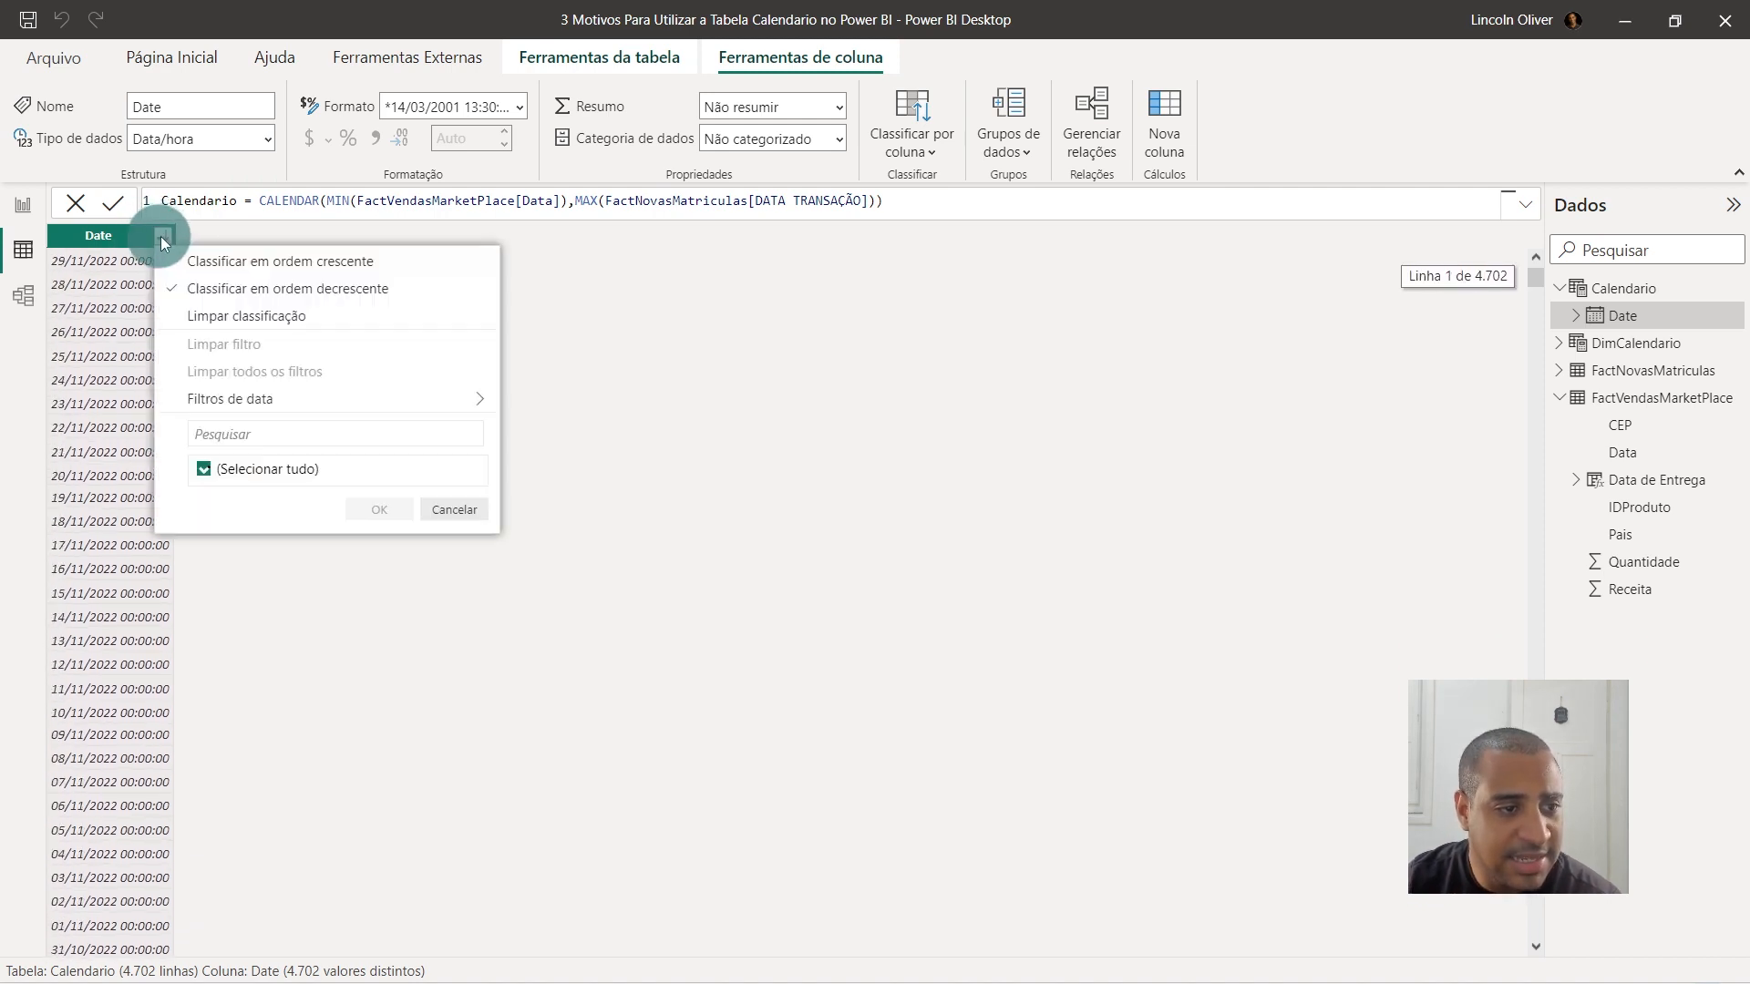
pyautogui.click(263, 262)
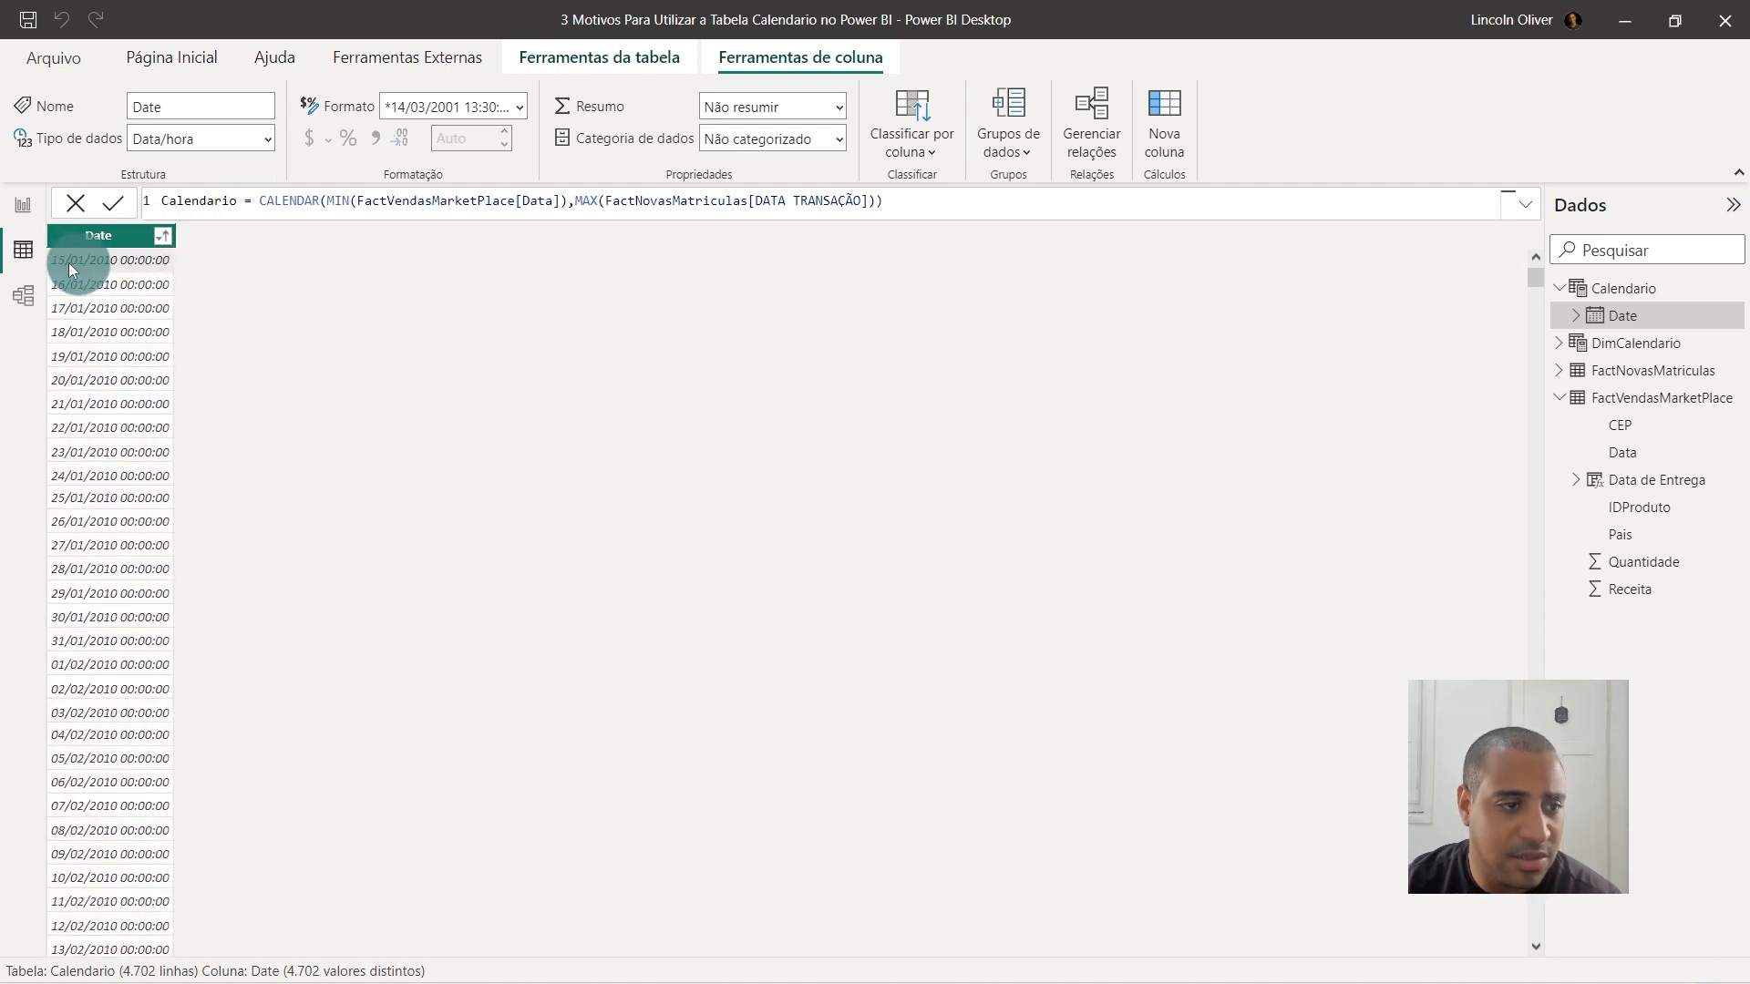
pyautogui.click(163, 238)
pyautogui.click(191, 285)
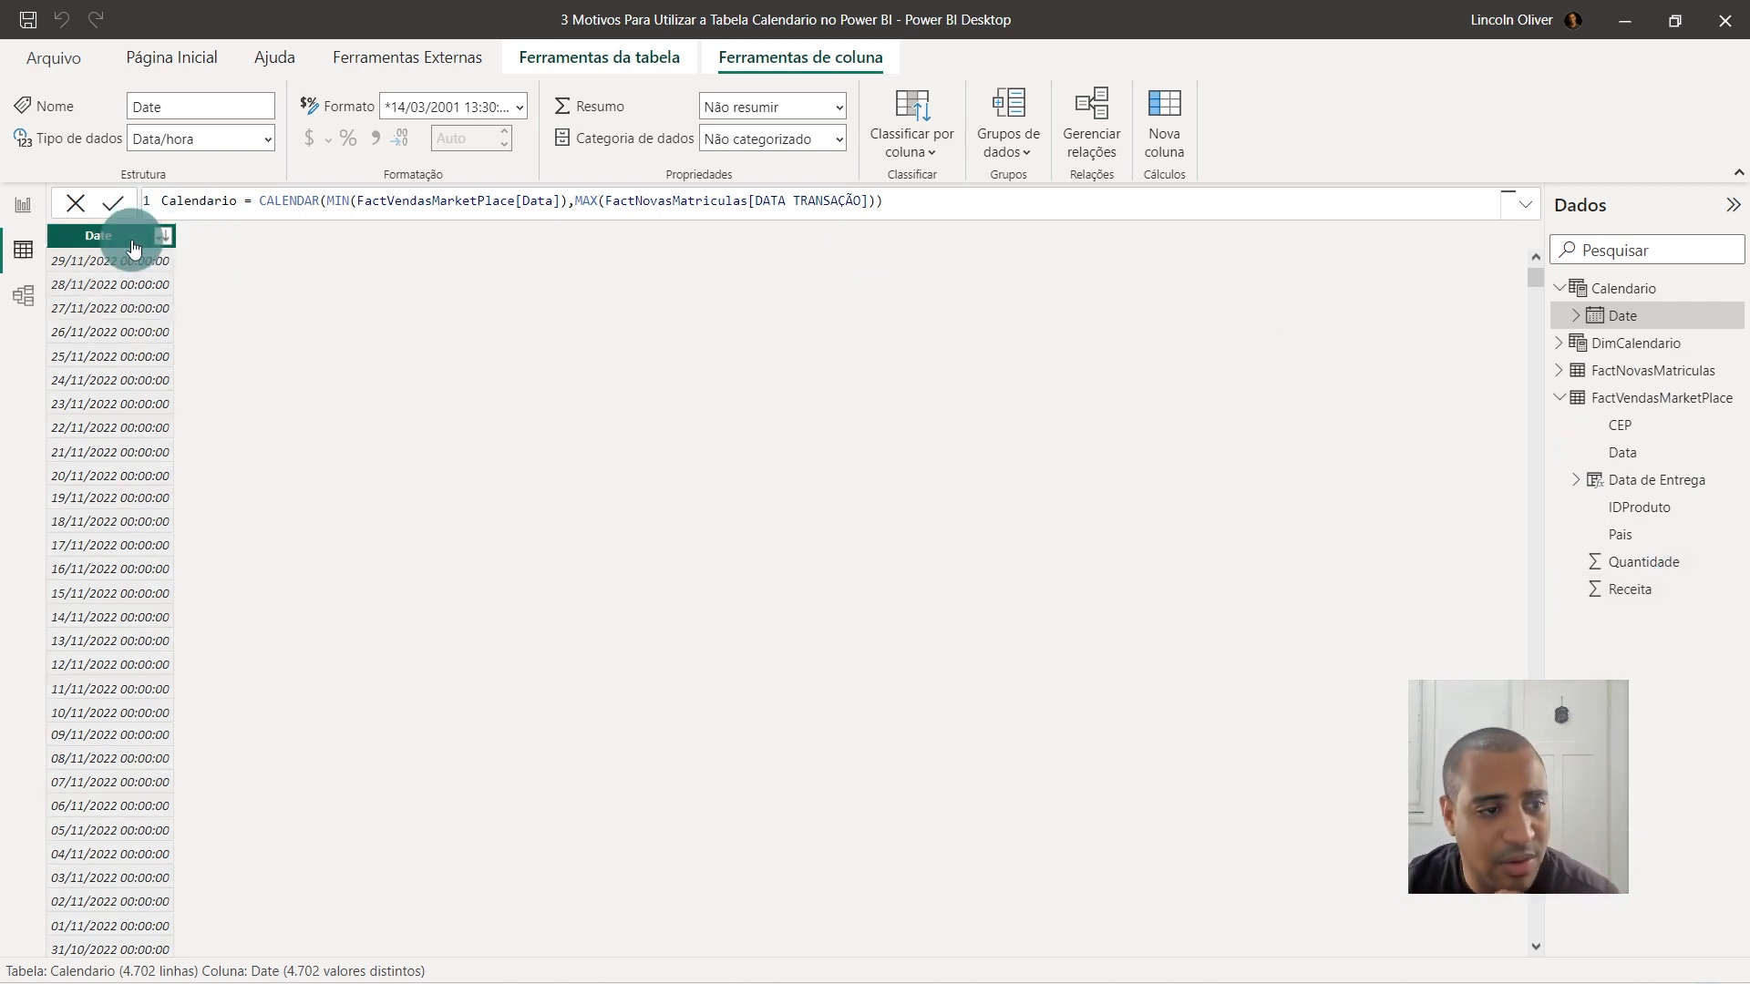
# Add a new calculated column named Ano to the Calendario table.
pyautogui.click(911, 208)
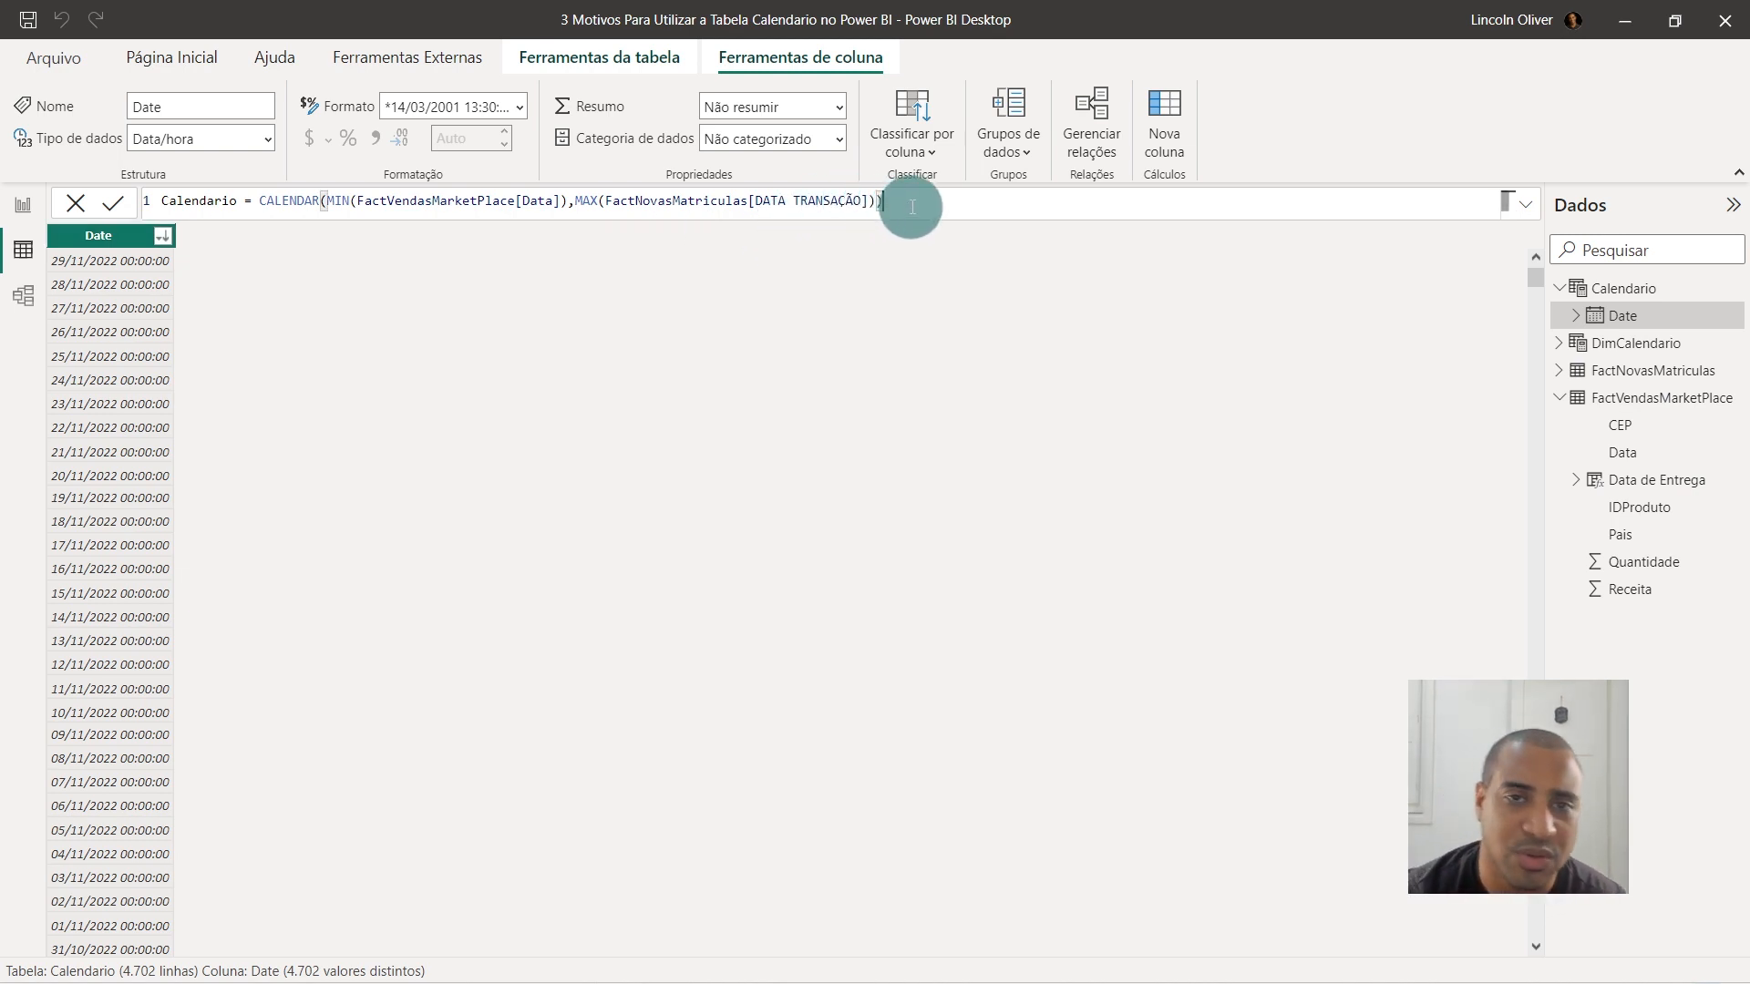
pyautogui.click(566, 57)
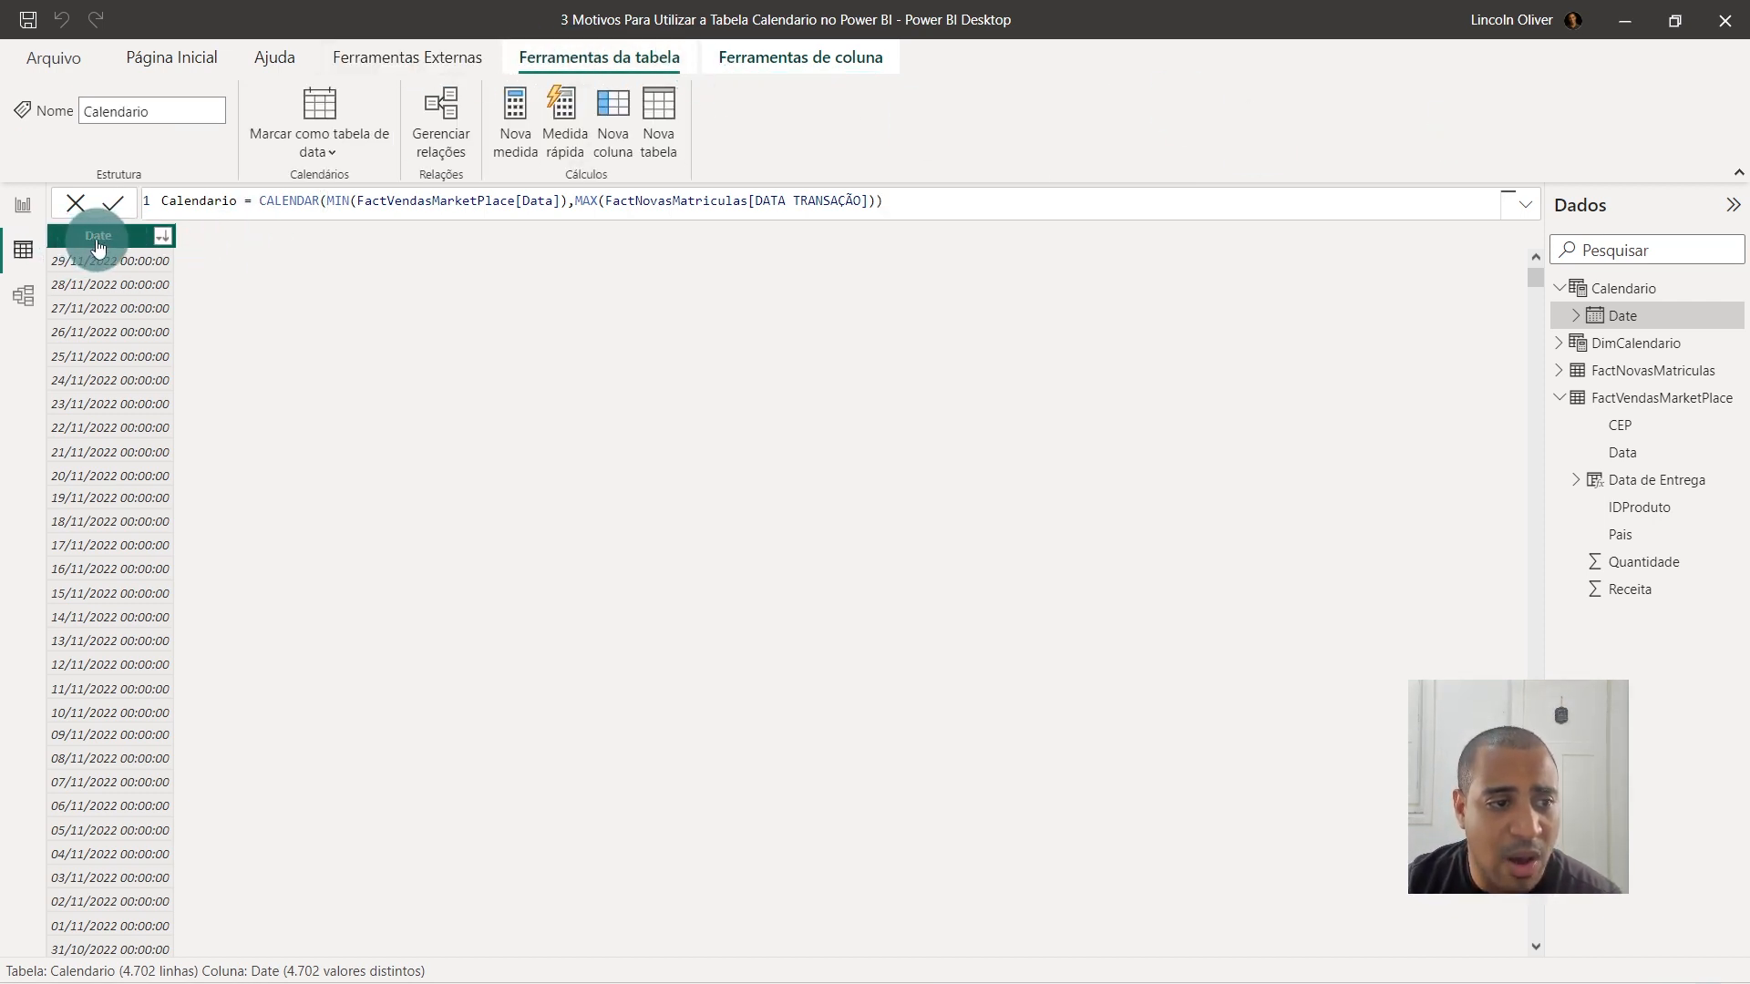
pyautogui.click(614, 111)
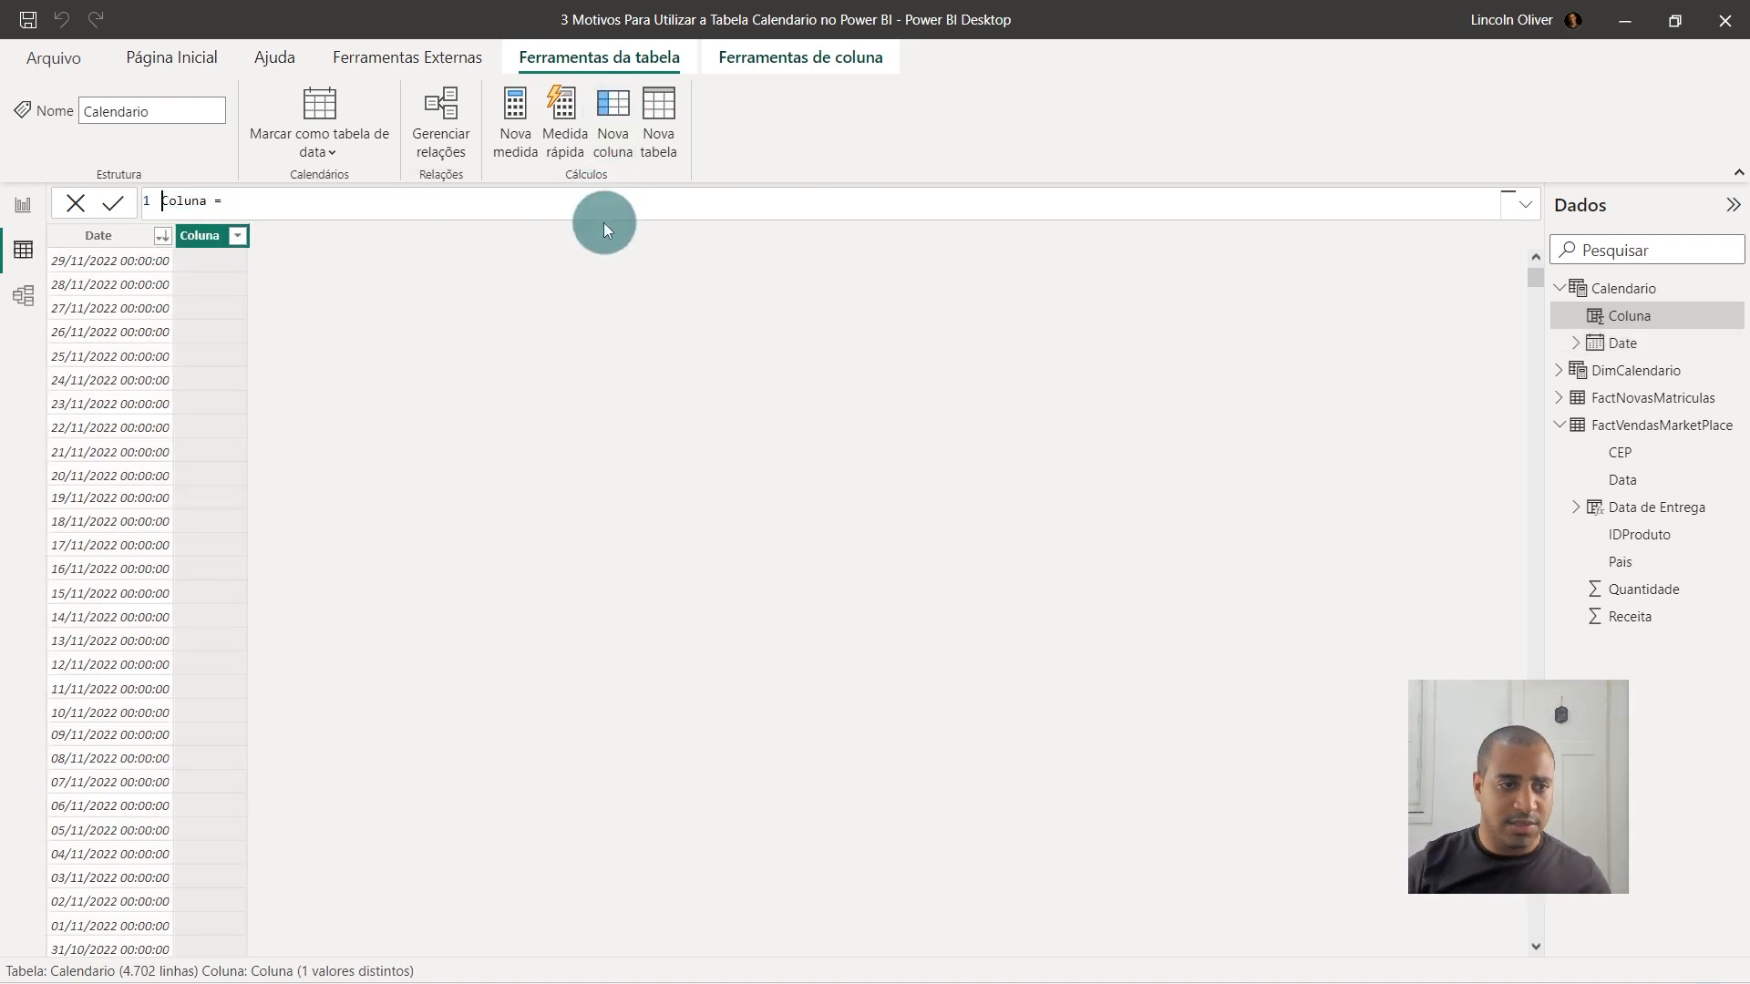
pyautogui.write('Ano')
# Define the Ano column as the year part of the date, Calendario[Date].[Ano].
pyautogui.click(257, 202)
pyautogui.write('date')
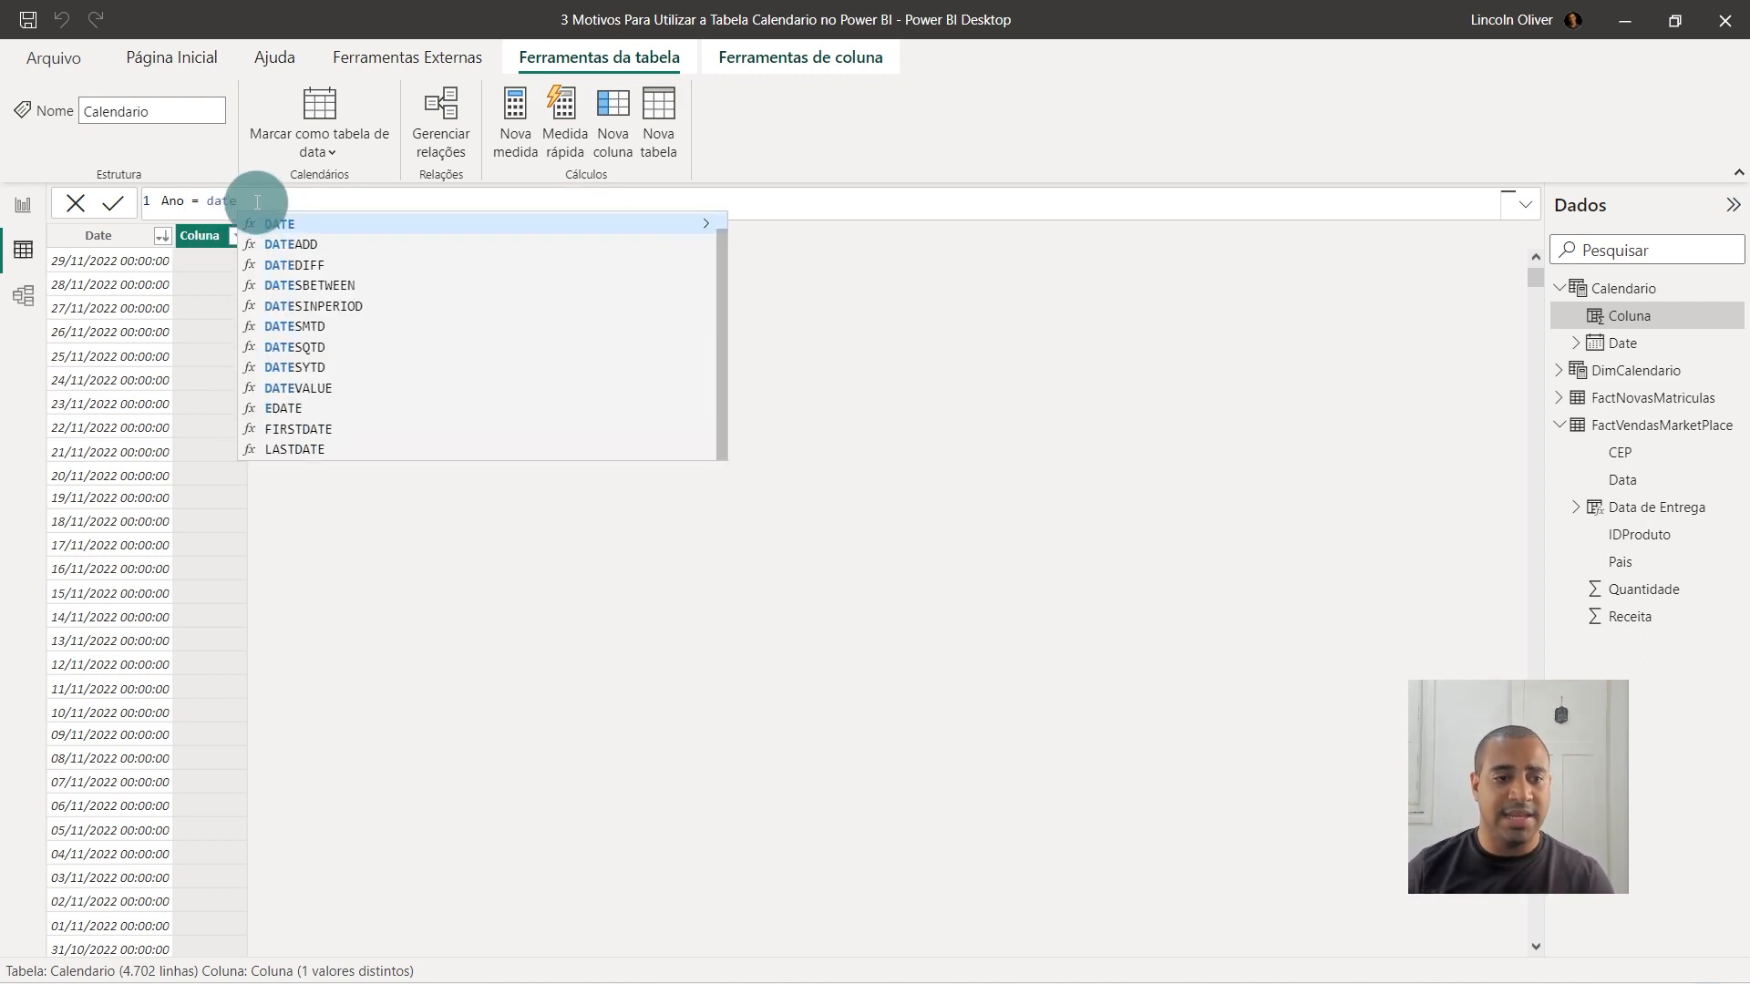
pyautogui.press('Escape')
pyautogui.press('BackSpace')
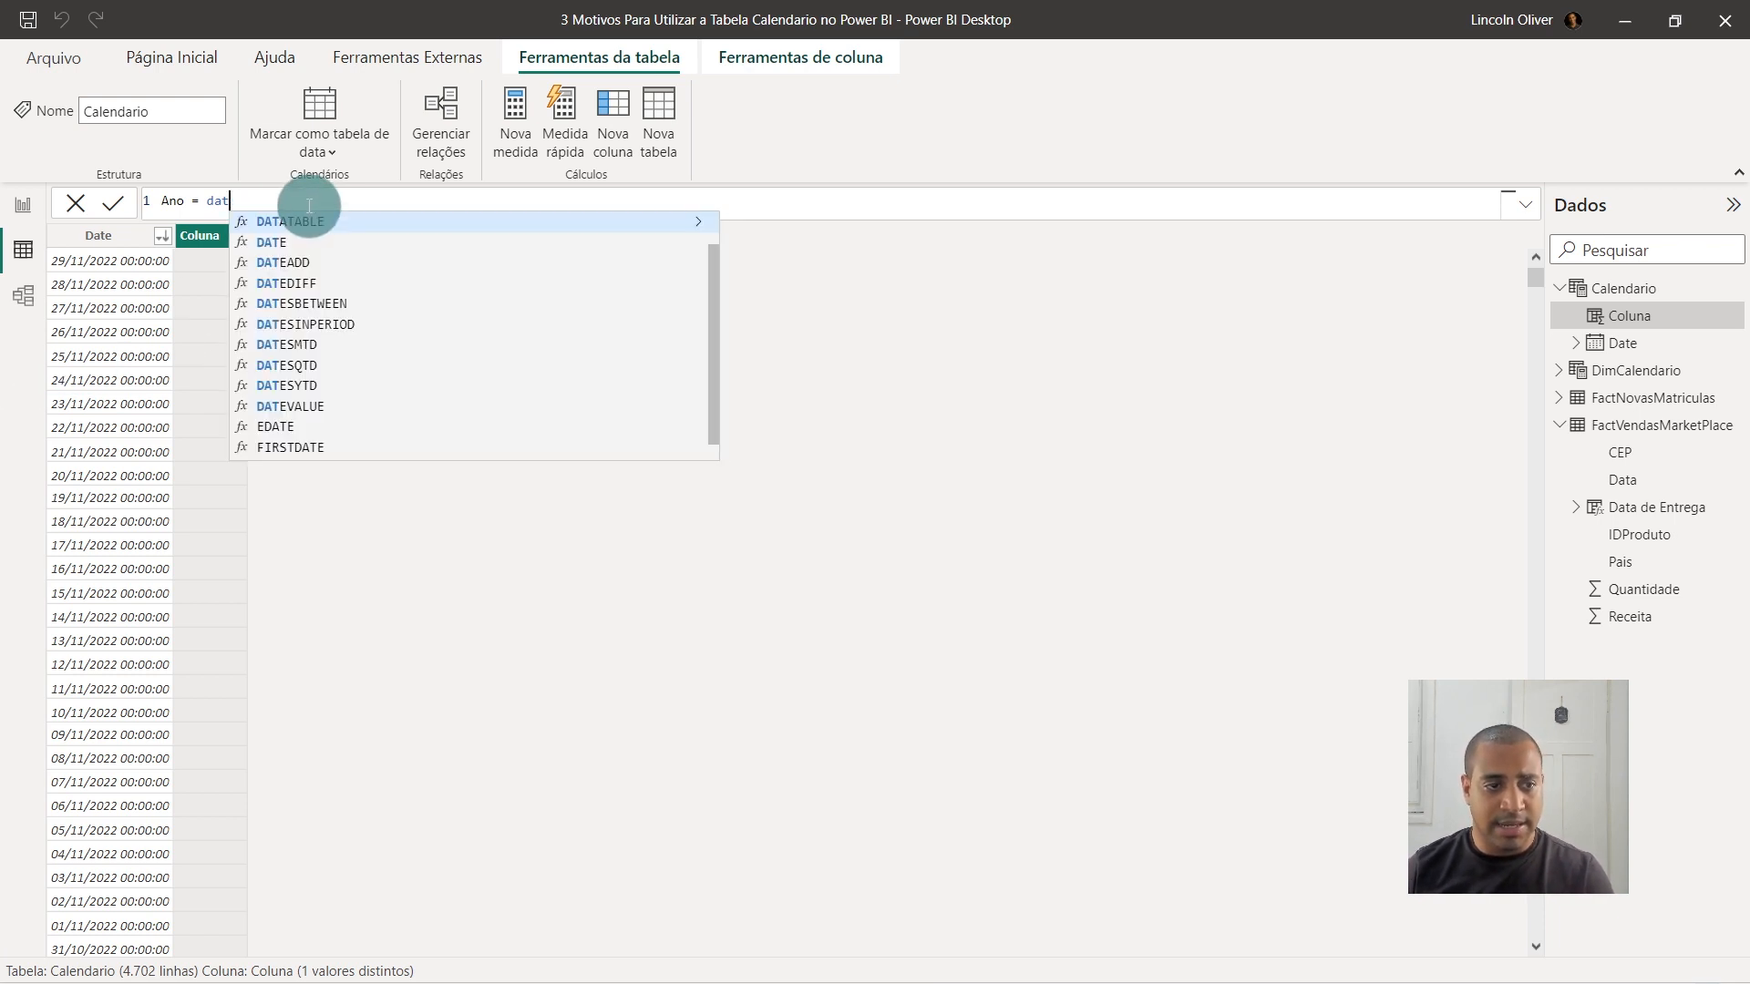
pyautogui.scroll(1, 375, 305)
pyautogui.scroll(-1, 365, 310)
pyautogui.scroll(1, 328, 255)
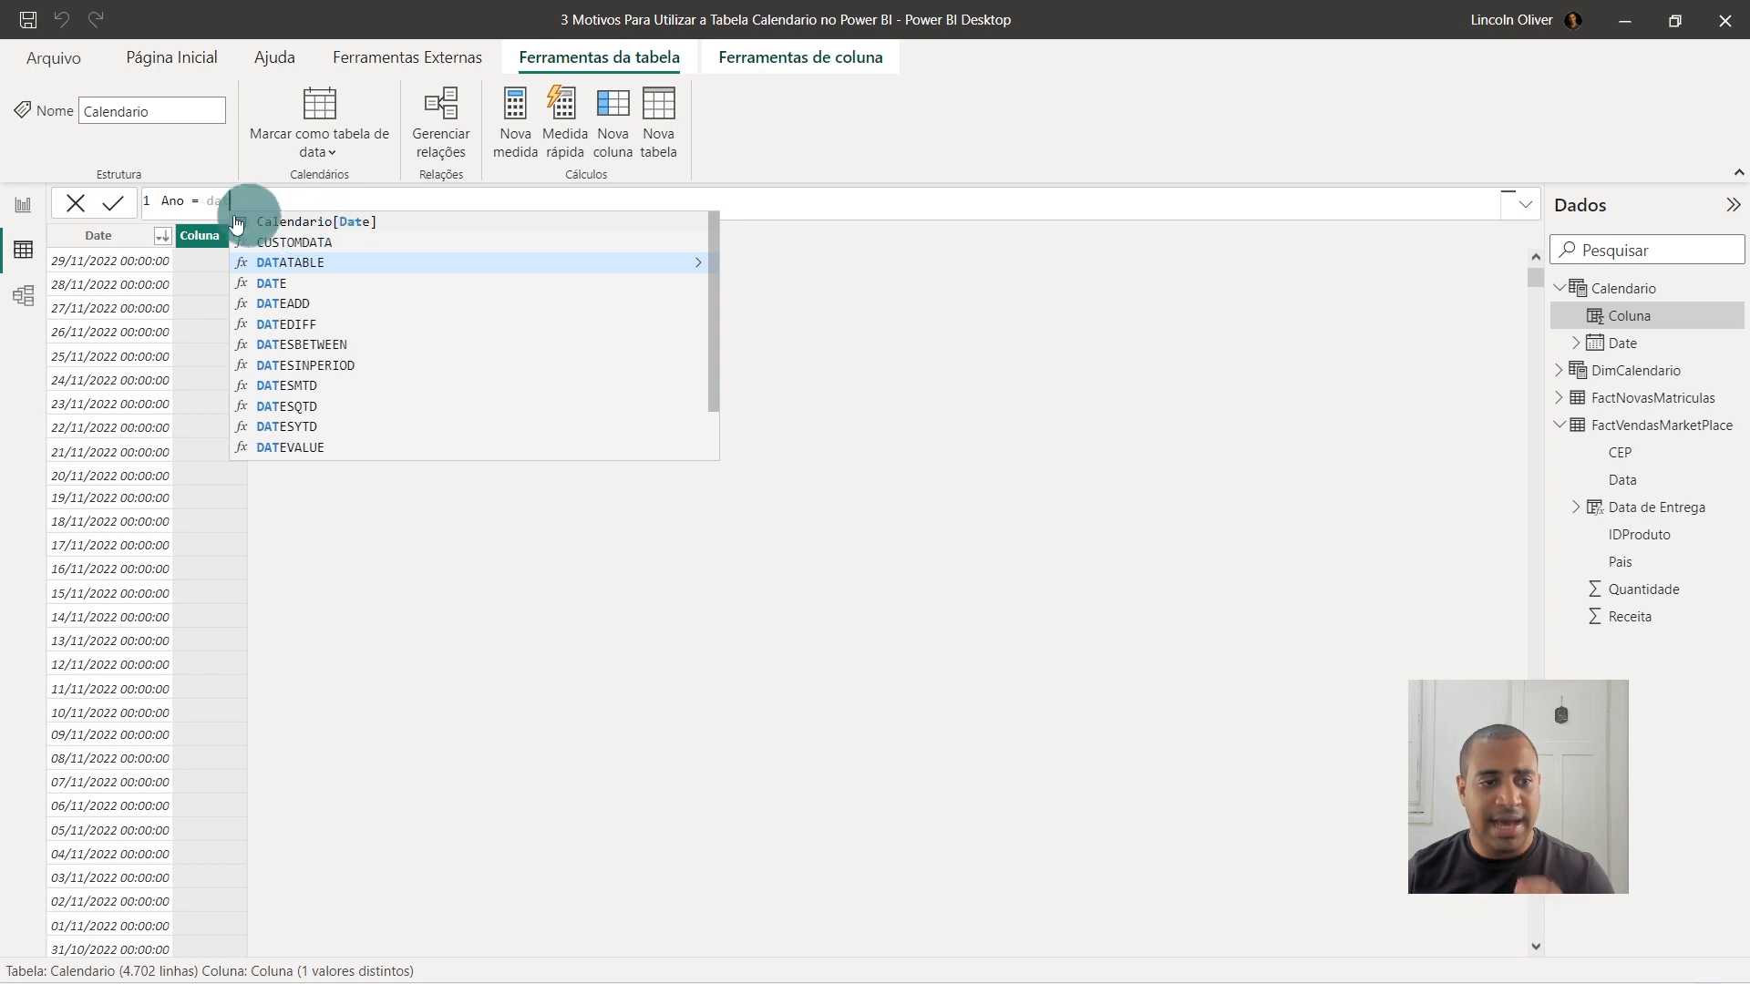
pyautogui.click(301, 230)
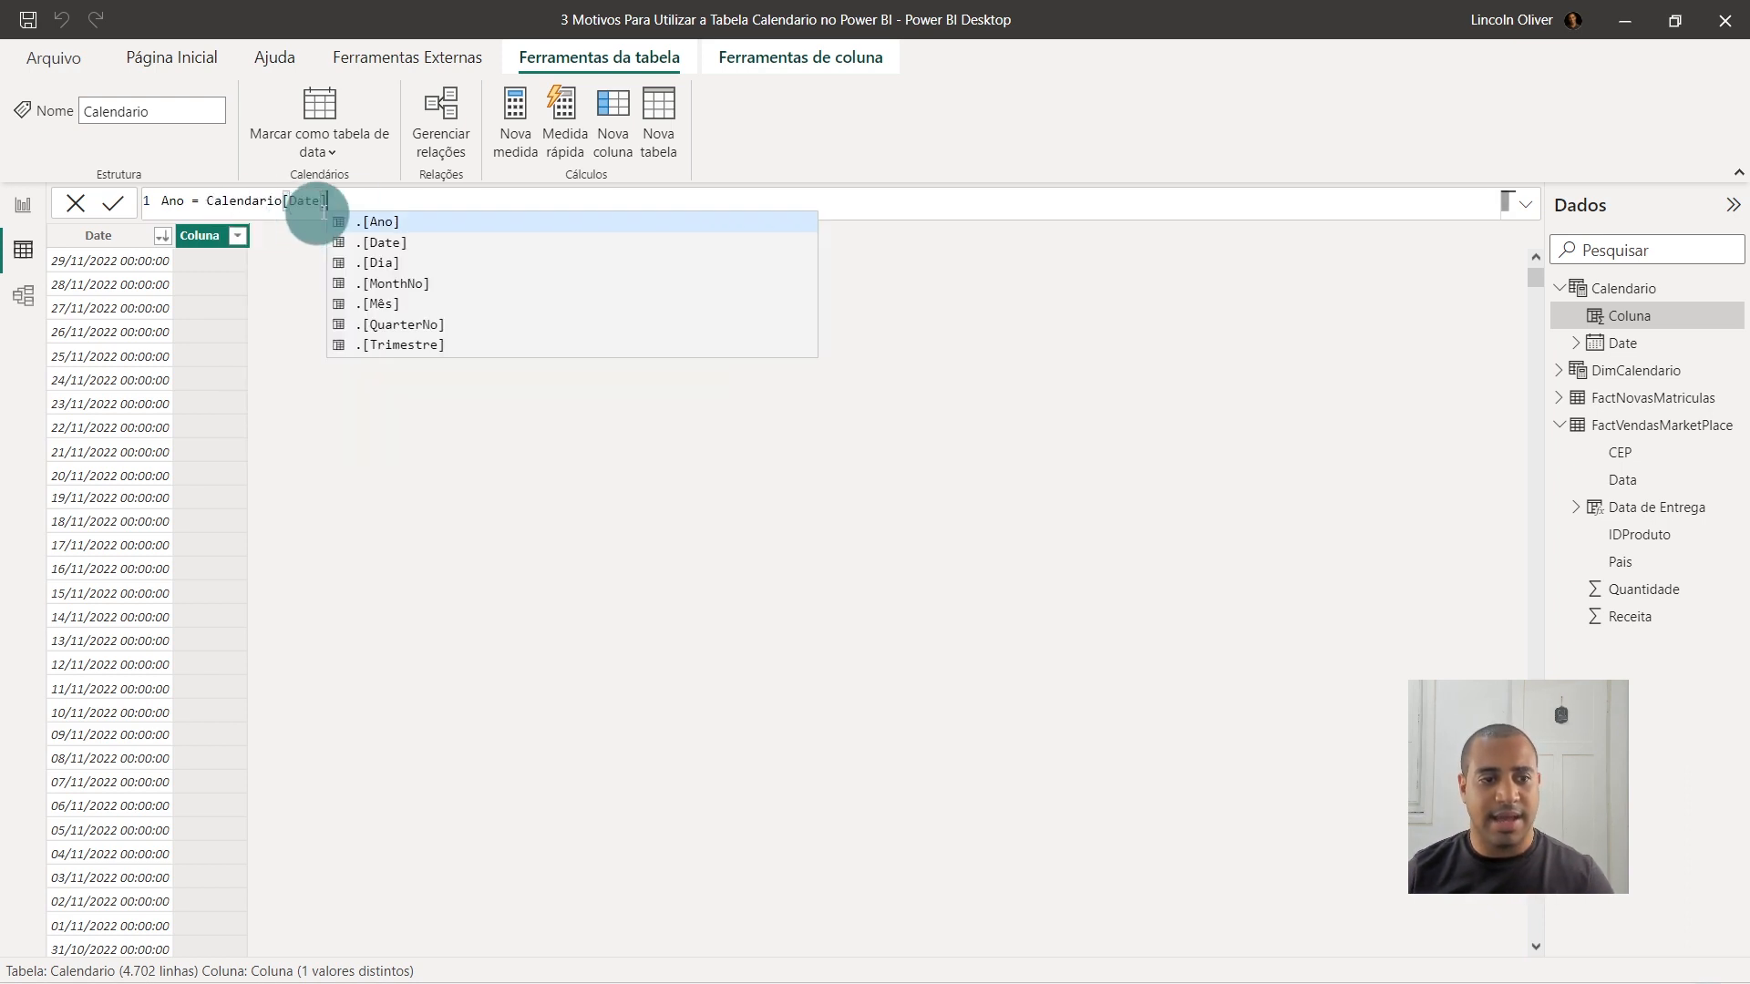
pyautogui.click(442, 223)
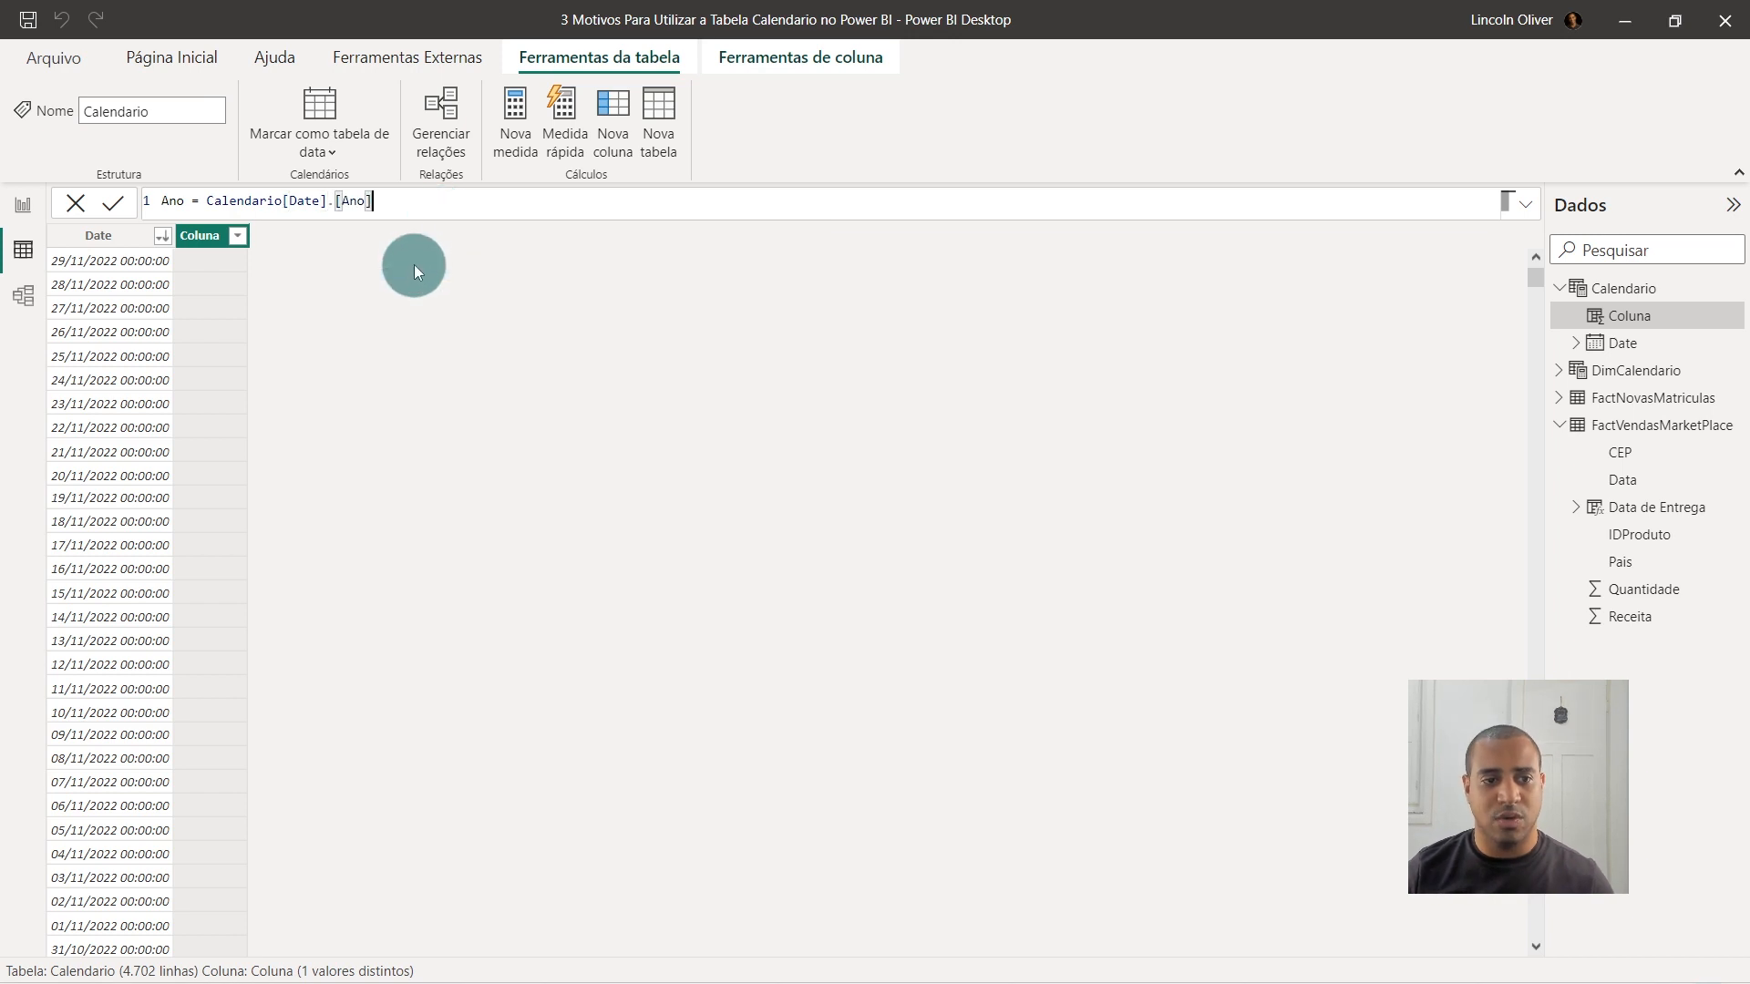
pyautogui.moveTo(337, 202); pyautogui.dragTo(511, 196)
pyautogui.press('BackSpace')
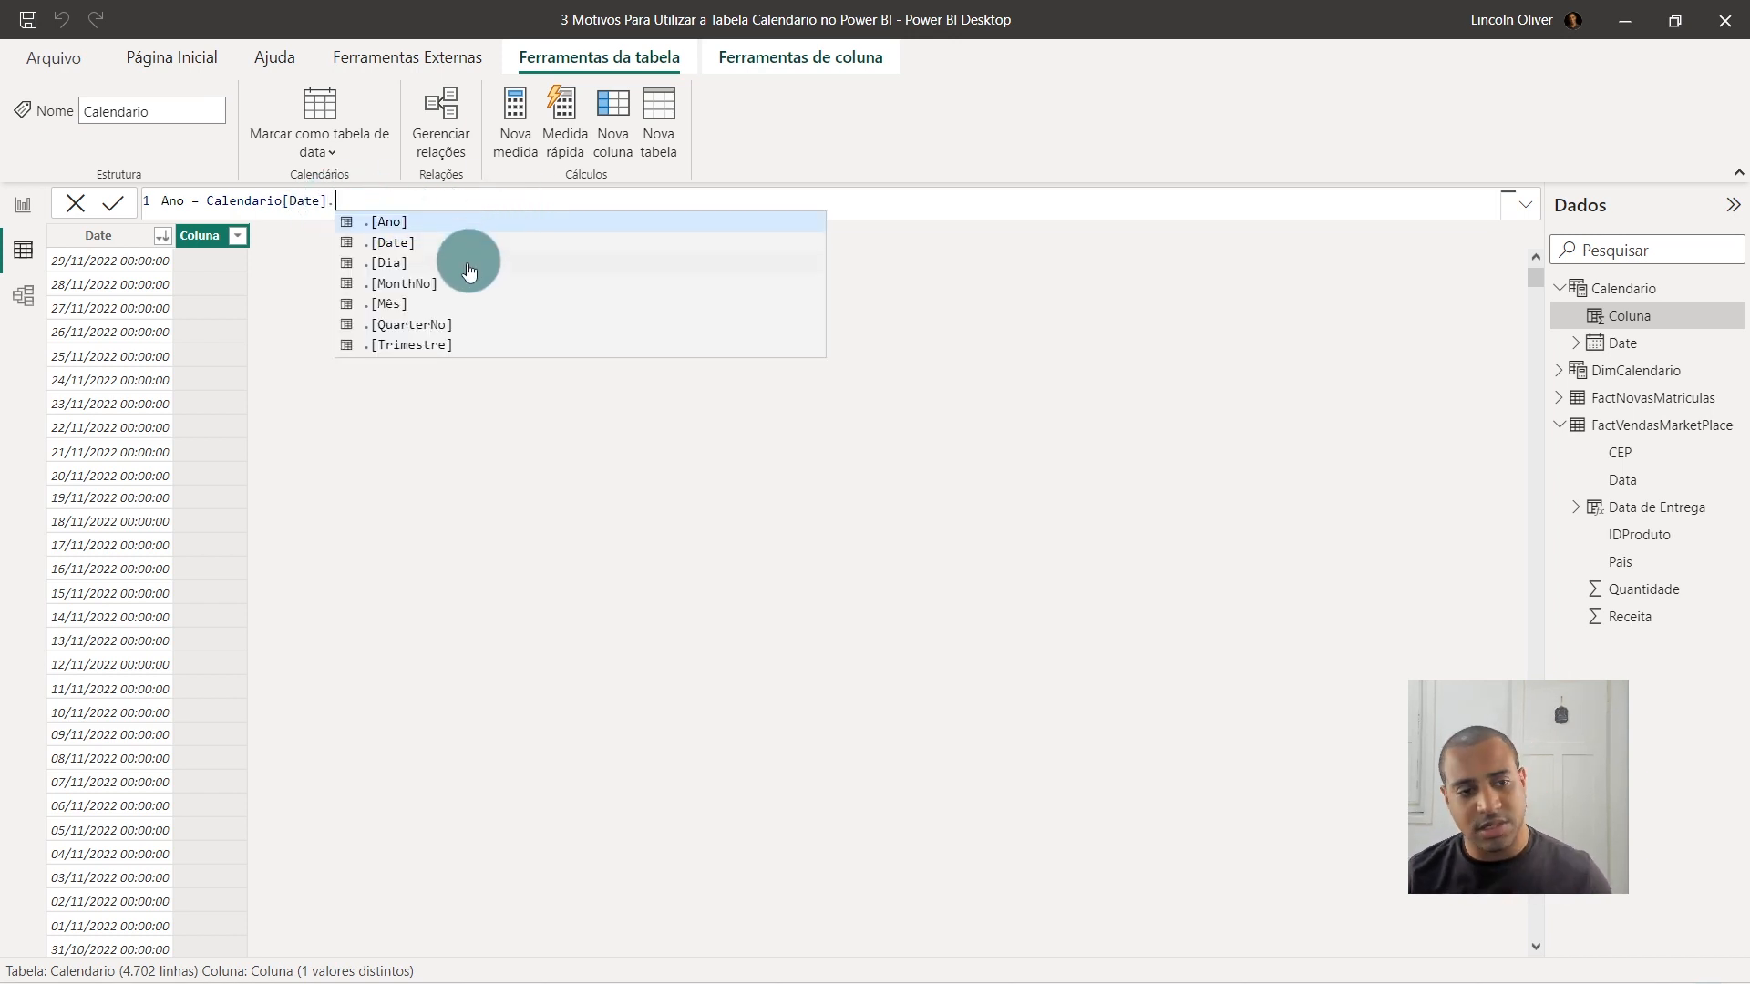
pyautogui.click(486, 222)
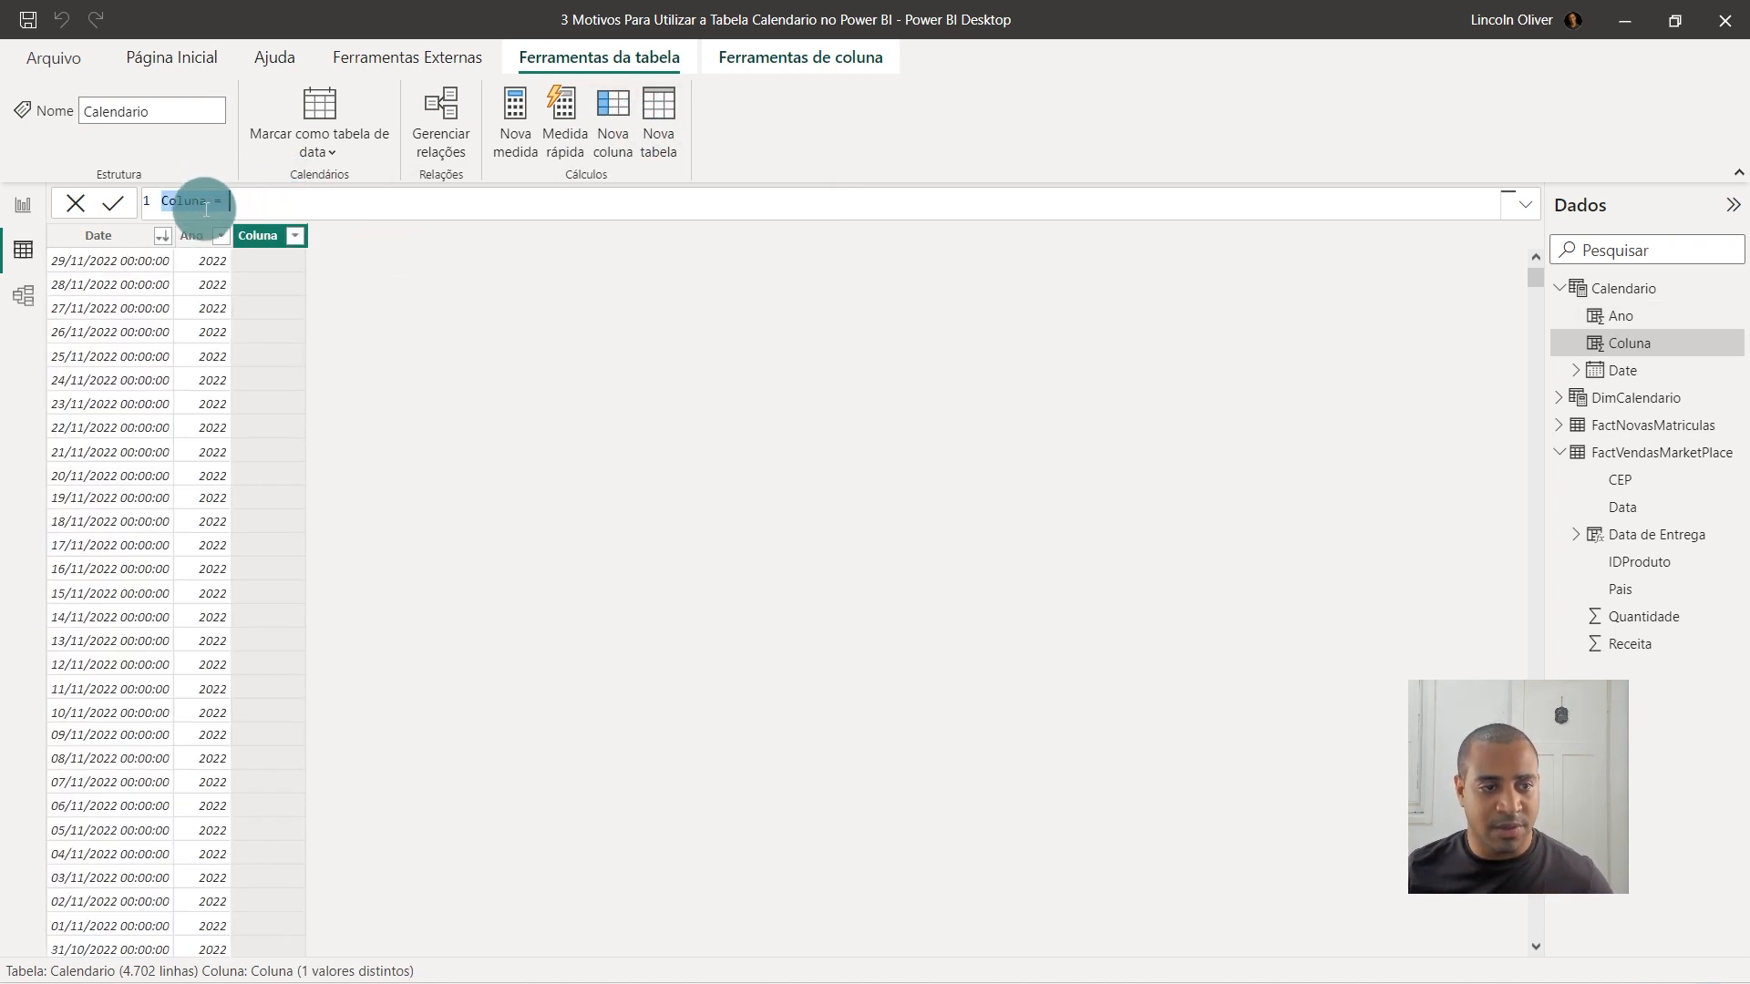
# Name the second new calculated column of the Calendario table Numero da Semana.
pyautogui.write('Numero')
pyautogui.write(' da Semana')
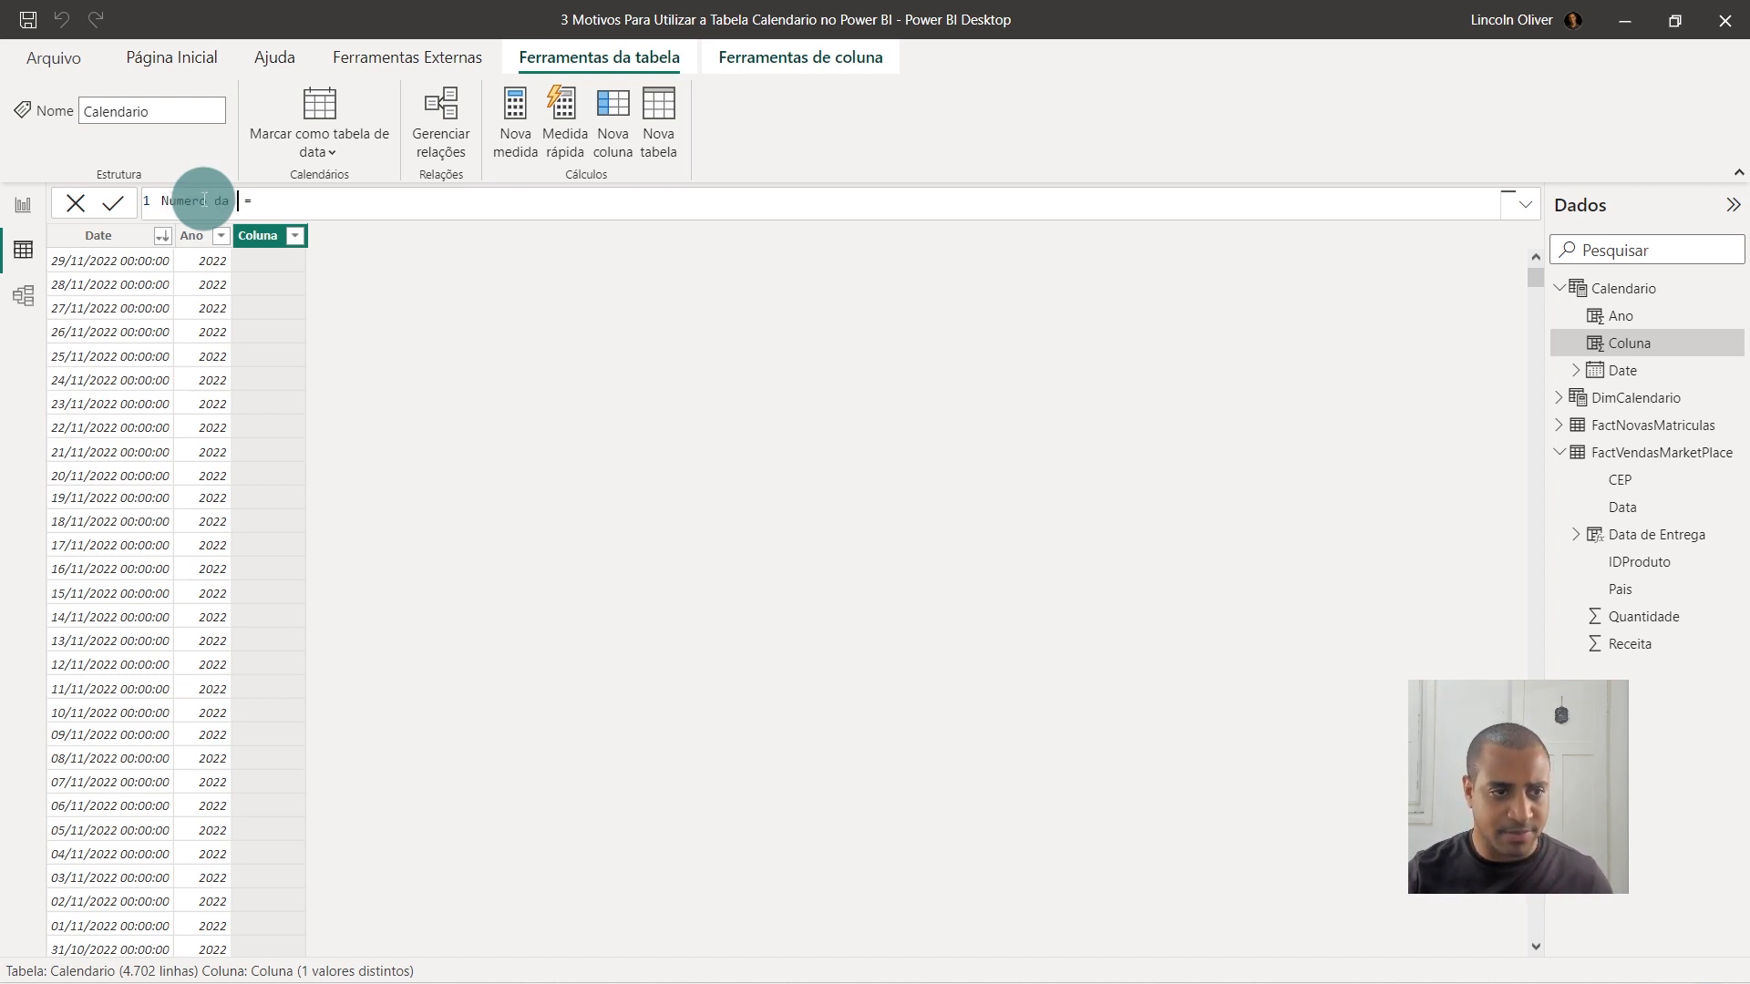
pyautogui.press('End')
pyautogui.write('date')
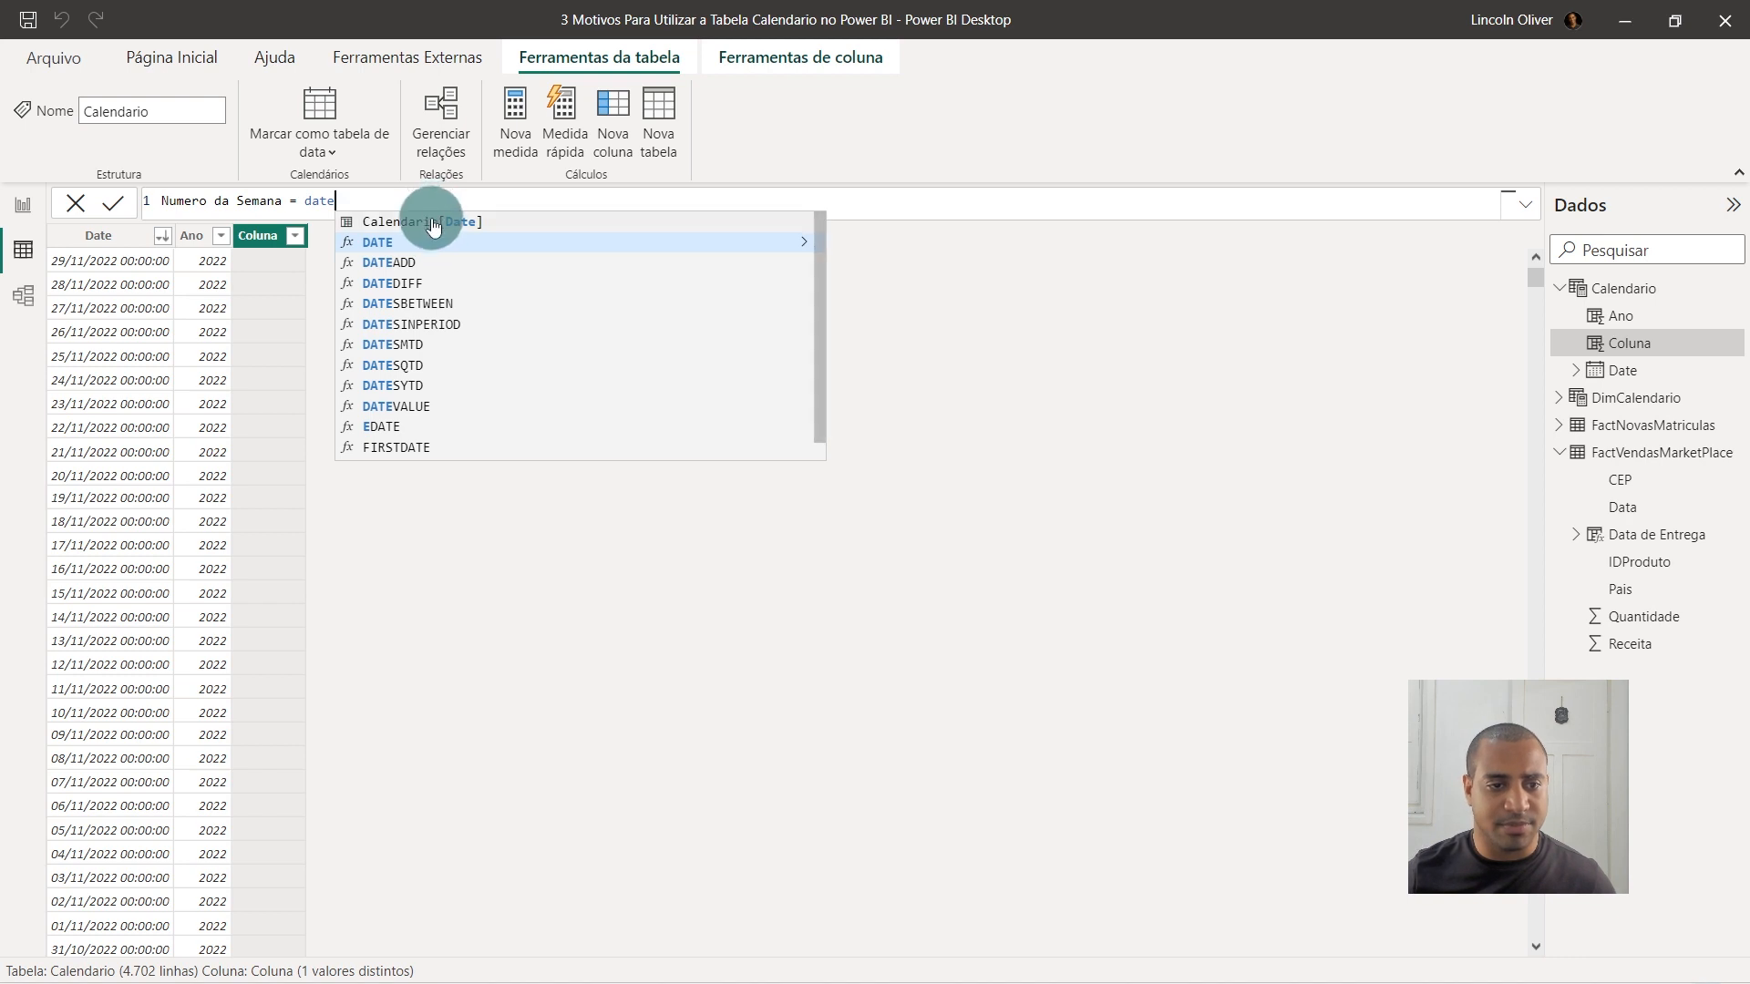
pyautogui.click(433, 224)
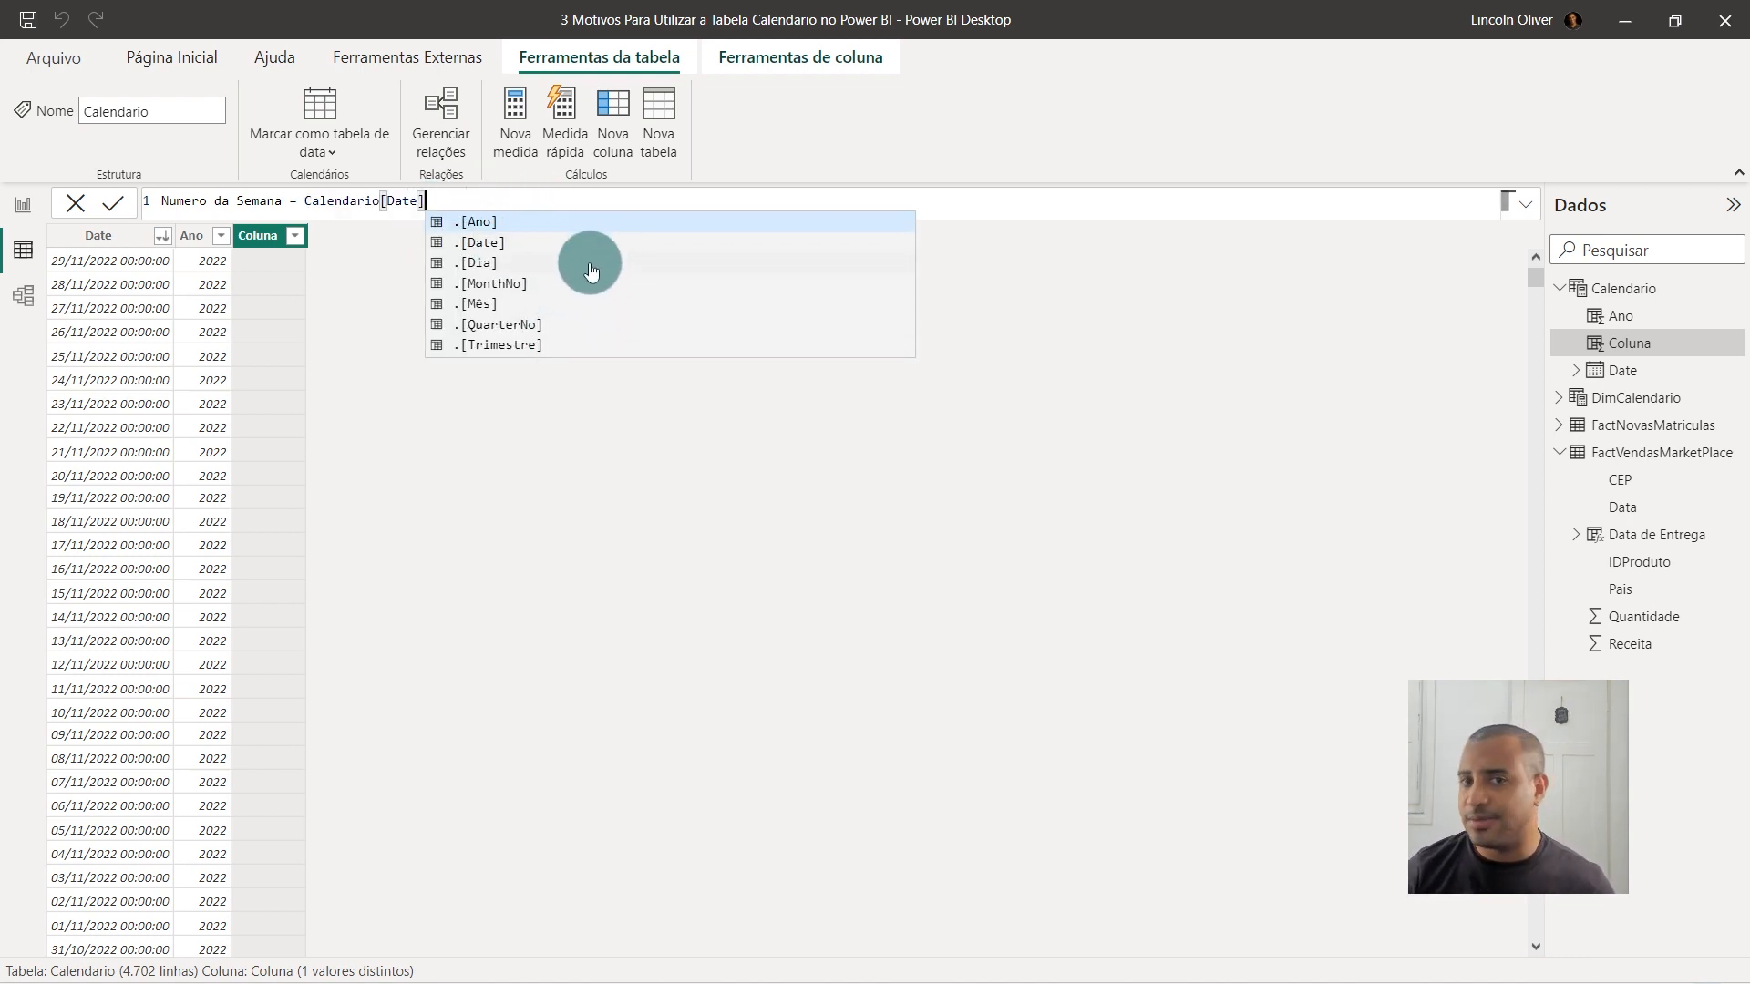
pyautogui.hotkey('ctrl', 'shift', 'Left')
pyautogui.hotkey('ctrl', 'shift', 'Left')
pyautogui.hotkey('ctrl', 'shift', 'Left')
pyautogui.hotkey('ctrl', 'shift', 'Right')
pyautogui.hotkey('ctrl', 'shift', 'Right')
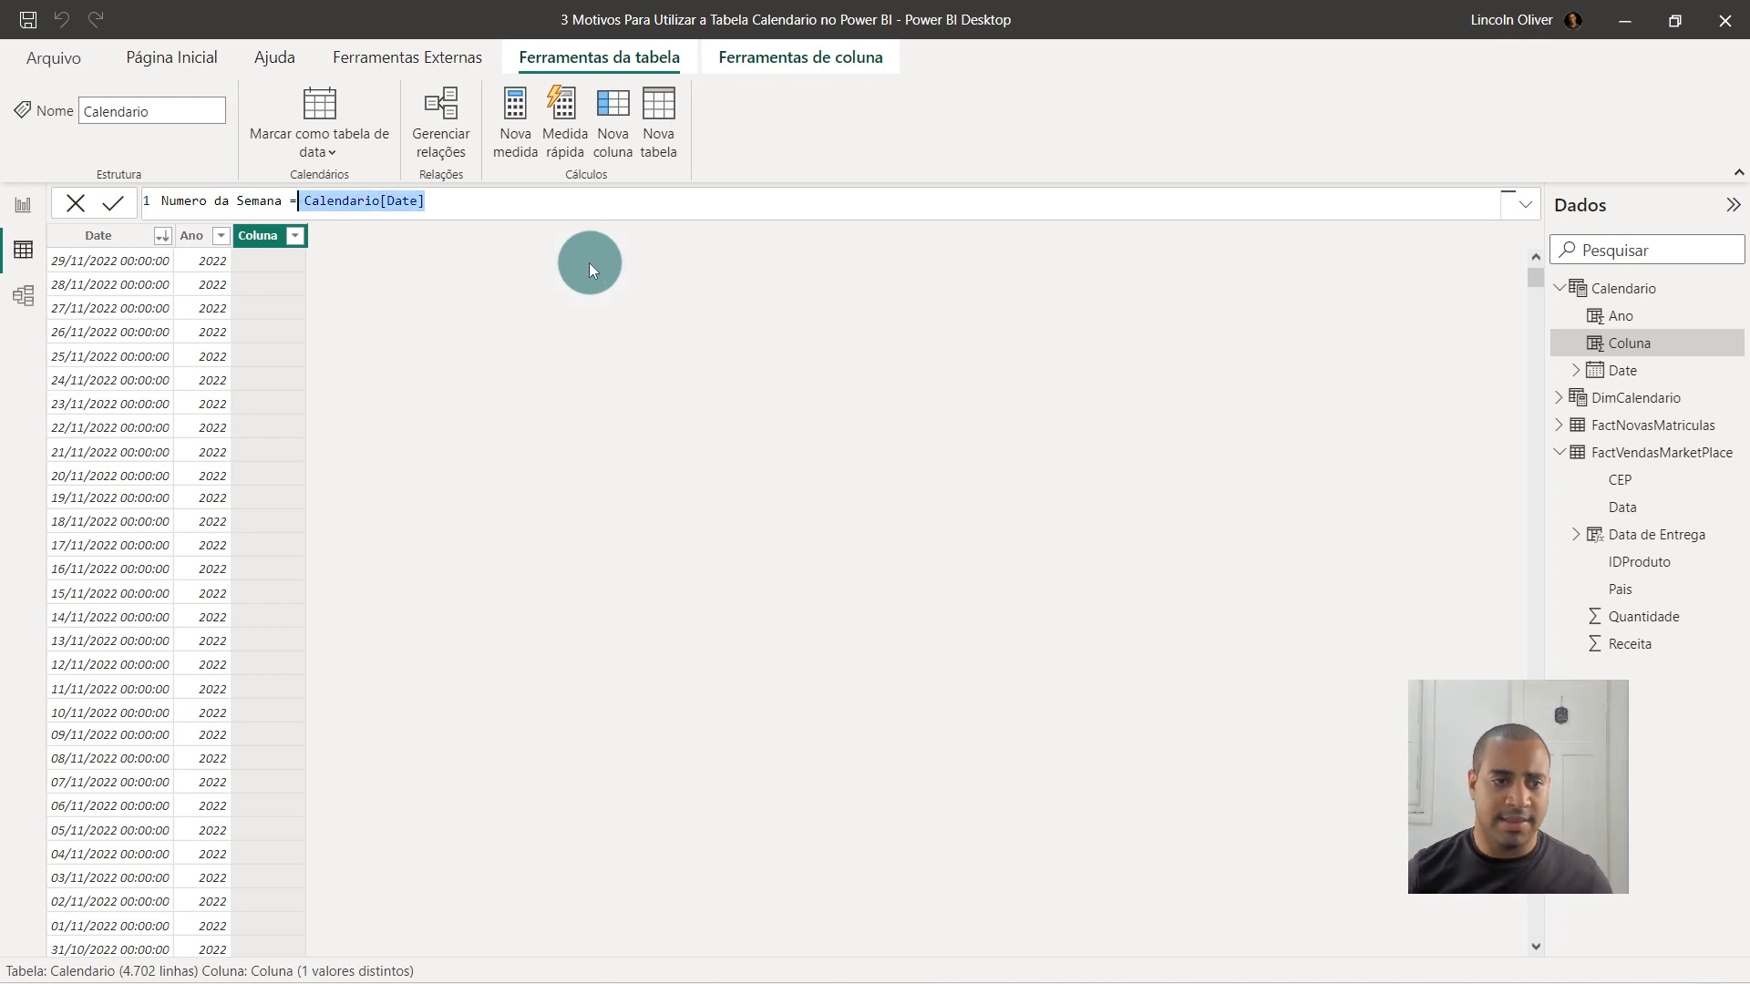
pyautogui.press('BackSpace')
pyautogui.press('BackSpace')
pyautogui.press('BackSpace')
pyautogui.press('BackSpace')
pyautogui.press('BackSpace')
pyautogui.press('BackSpace')
pyautogui.press('BackSpace')
pyautogui.press('BackSpace')
pyautogui.press('BackSpace')
pyautogui.press('BackSpace')
pyautogui.press('BackSpace')
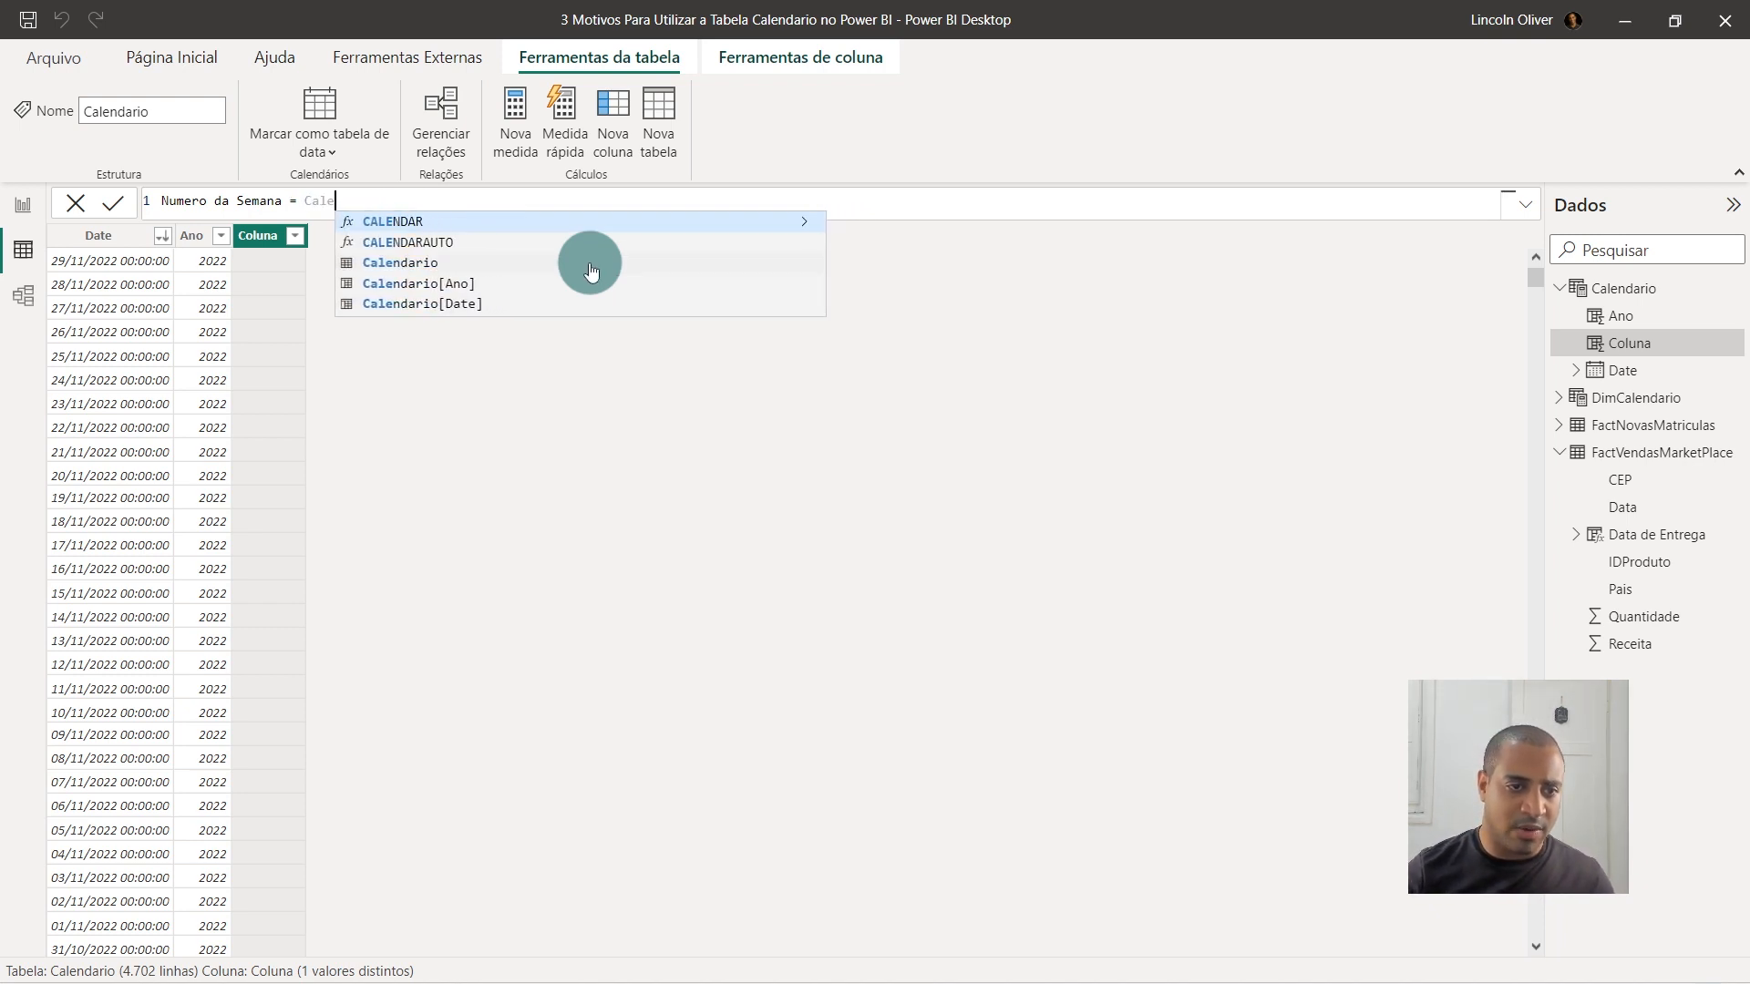
# Insert the WEEKNUM function into the Numero da Semana column's formula.
pyautogui.write('wee')
pyautogui.press('Down')
pyautogui.press('Up')
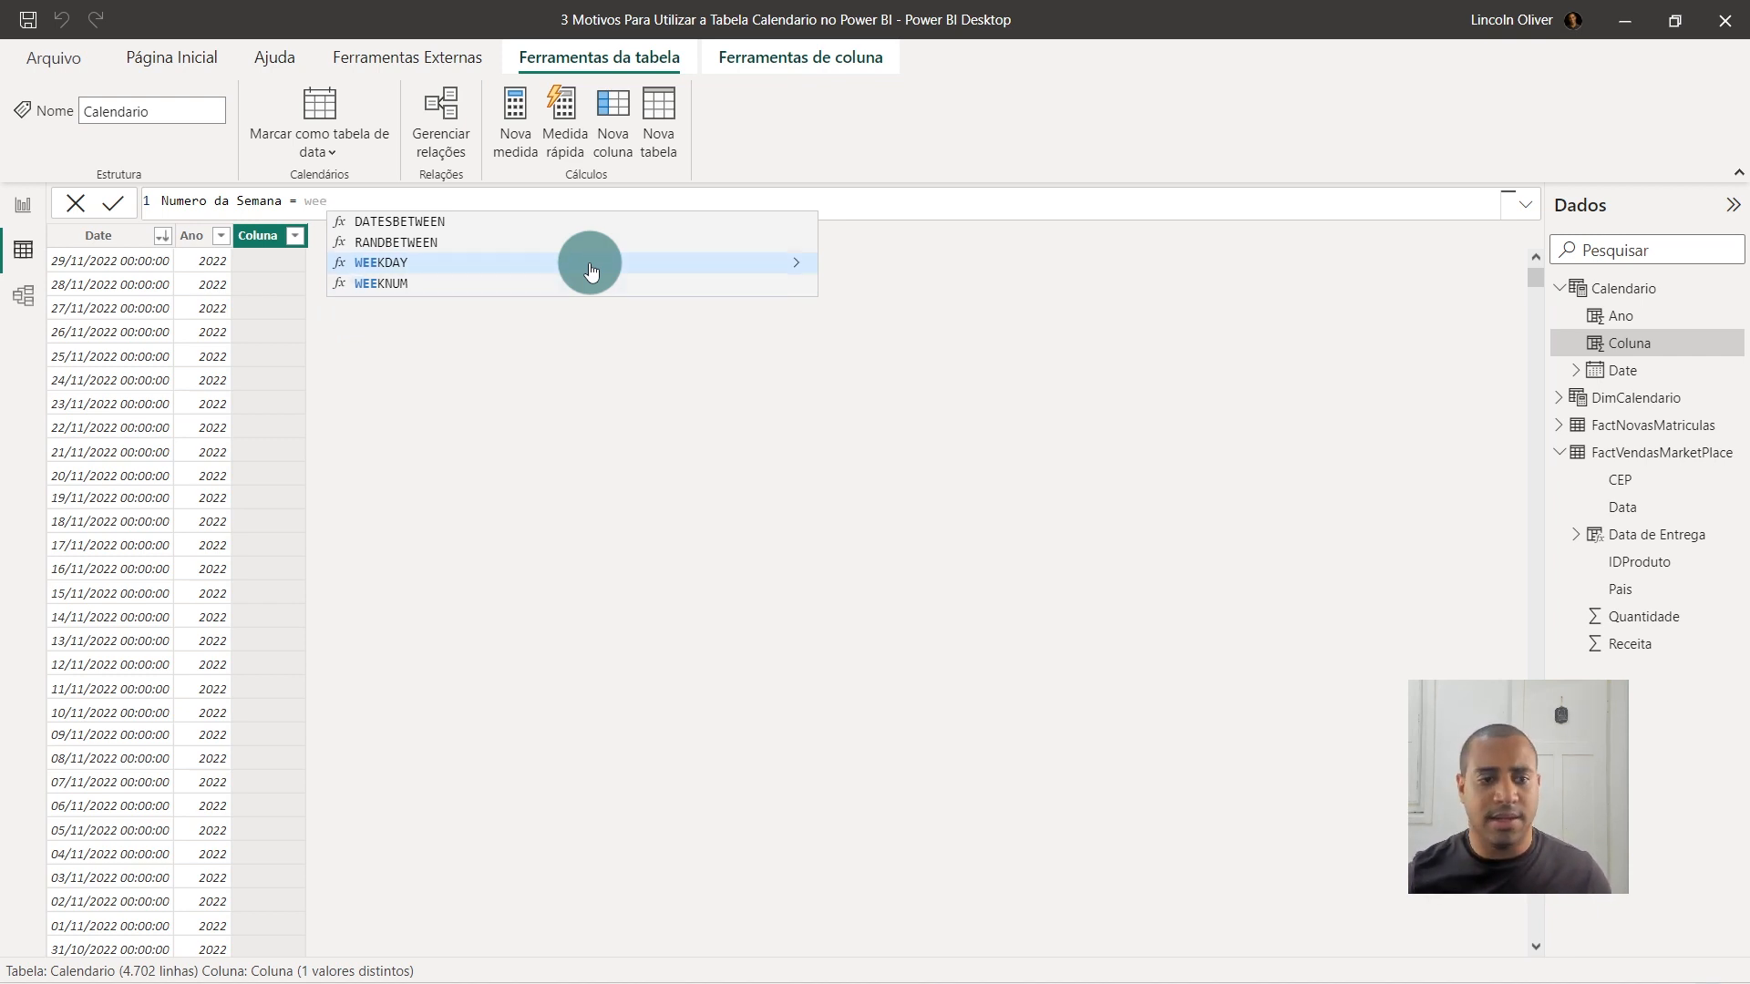
pyautogui.press('Down')
pyautogui.press('Tab')
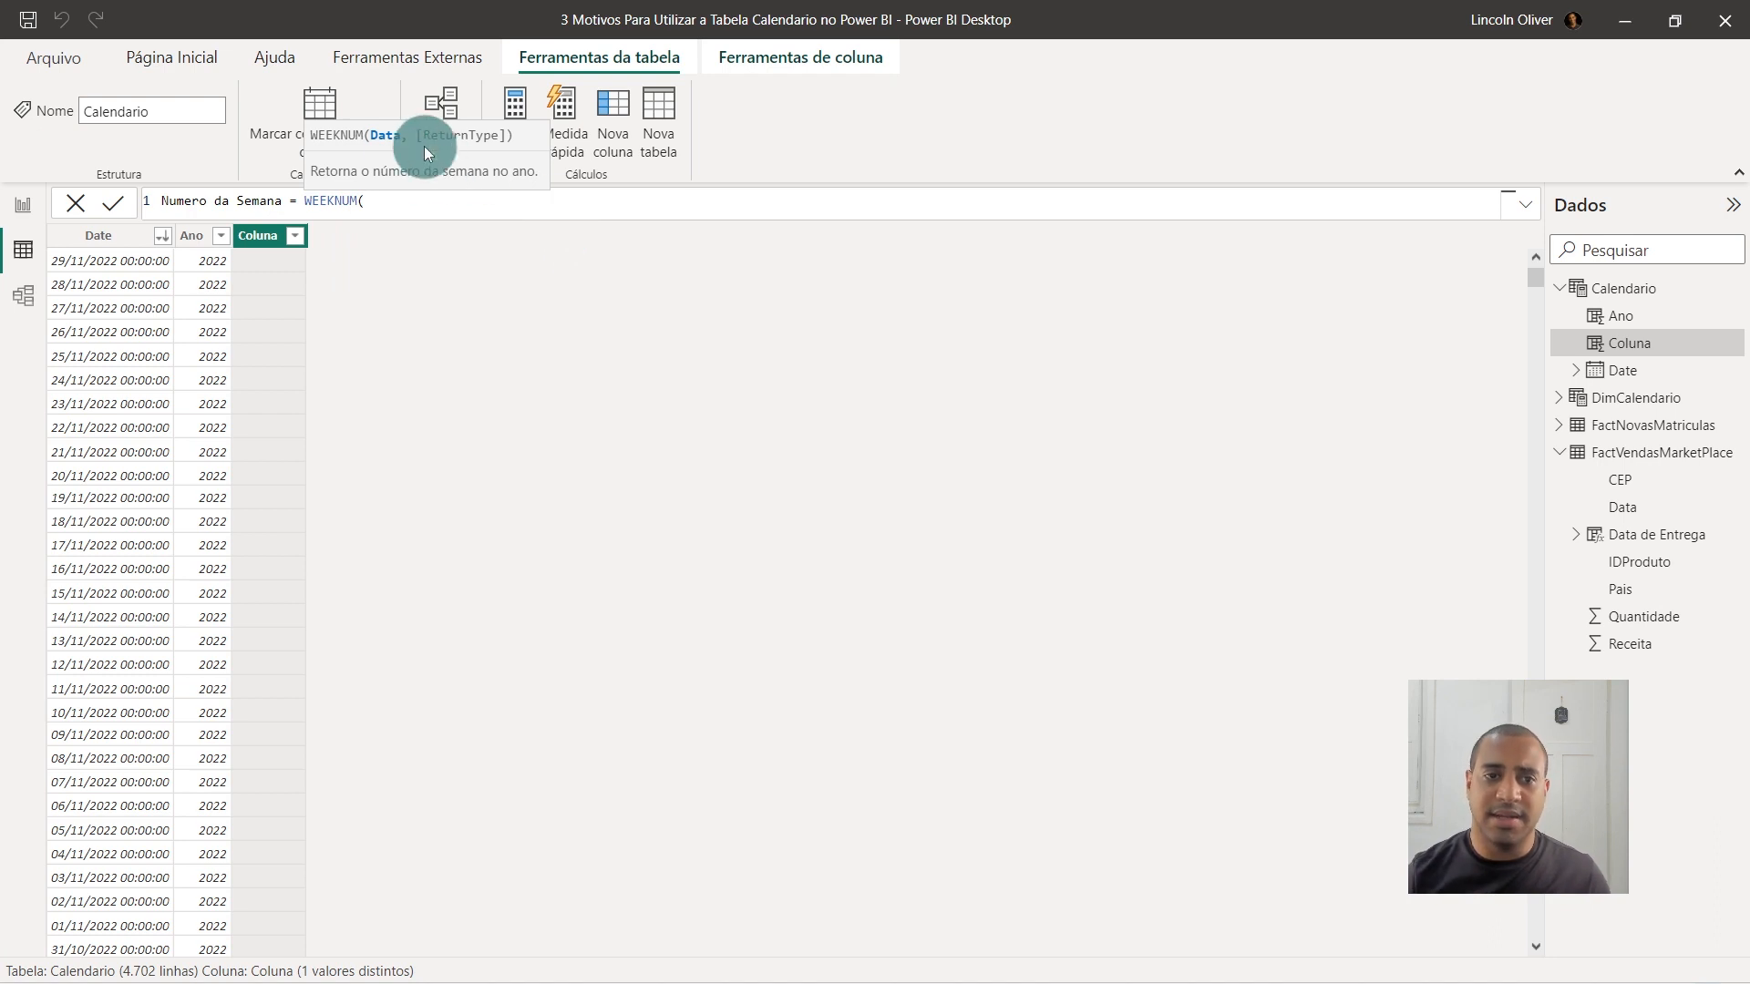
# Use Calendario[Date] as the WEEKNUM argument, close the formula and commit the Numero da Semana column.
pyautogui.write('d')
pyautogui.write('ate')
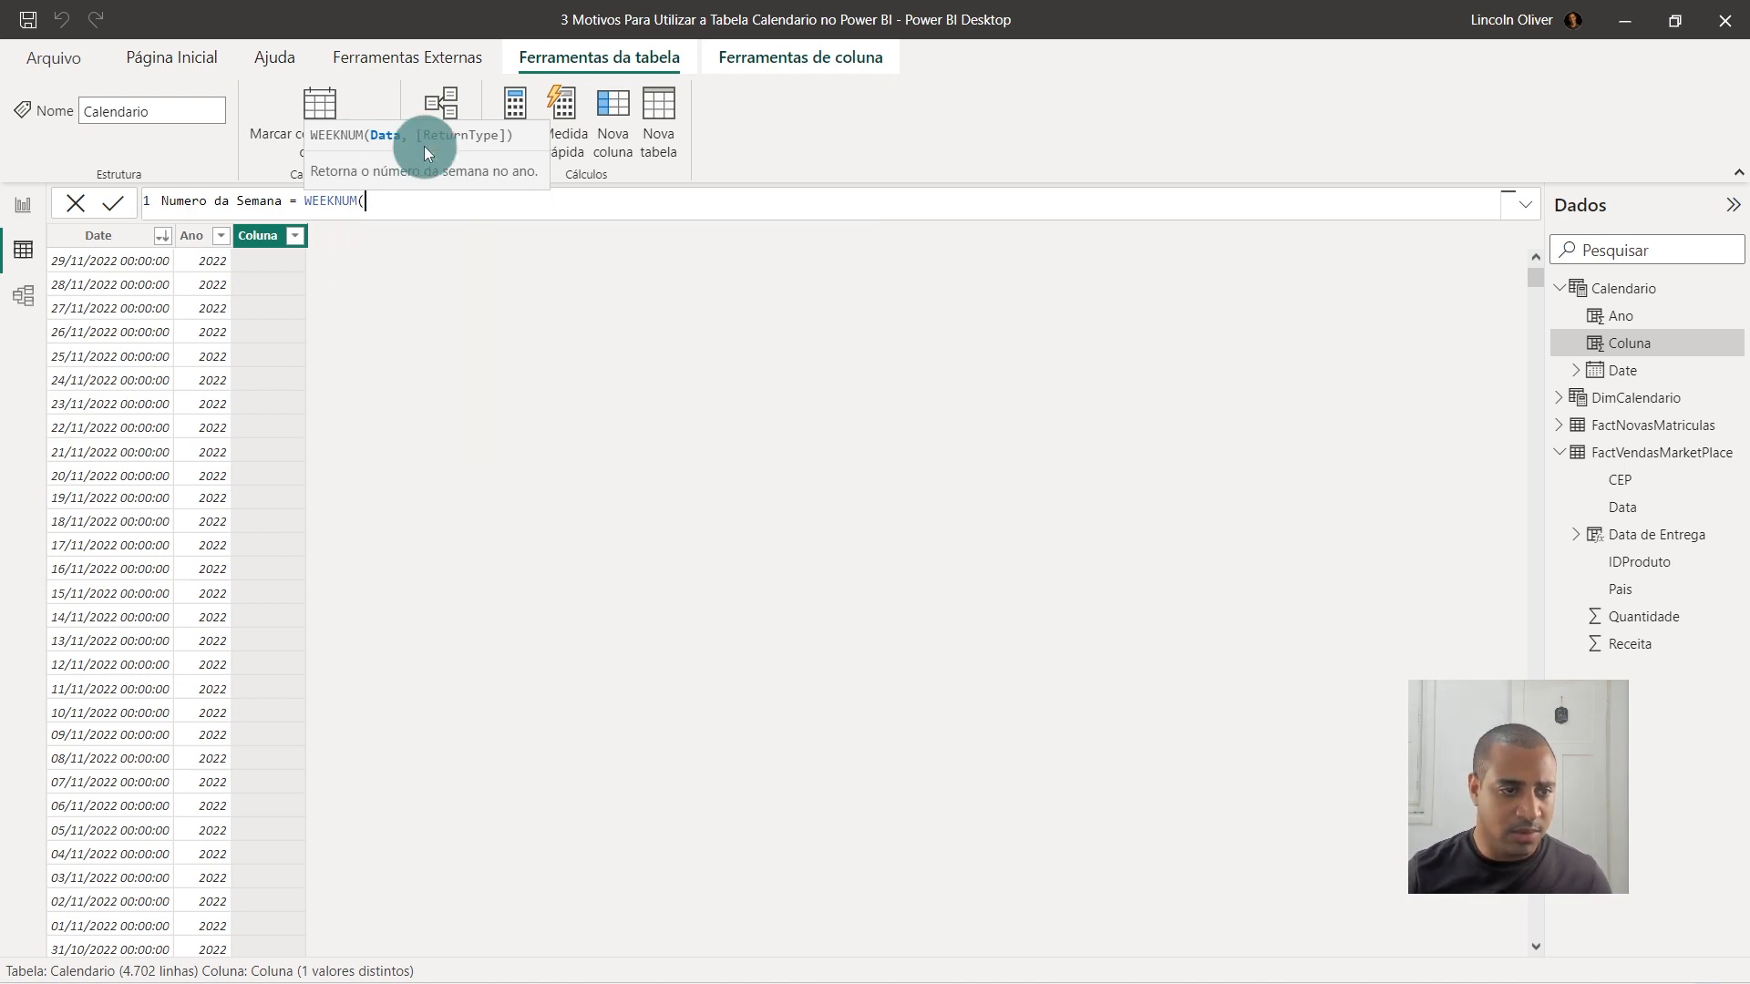
pyautogui.press('Up')
pyautogui.press('Down')
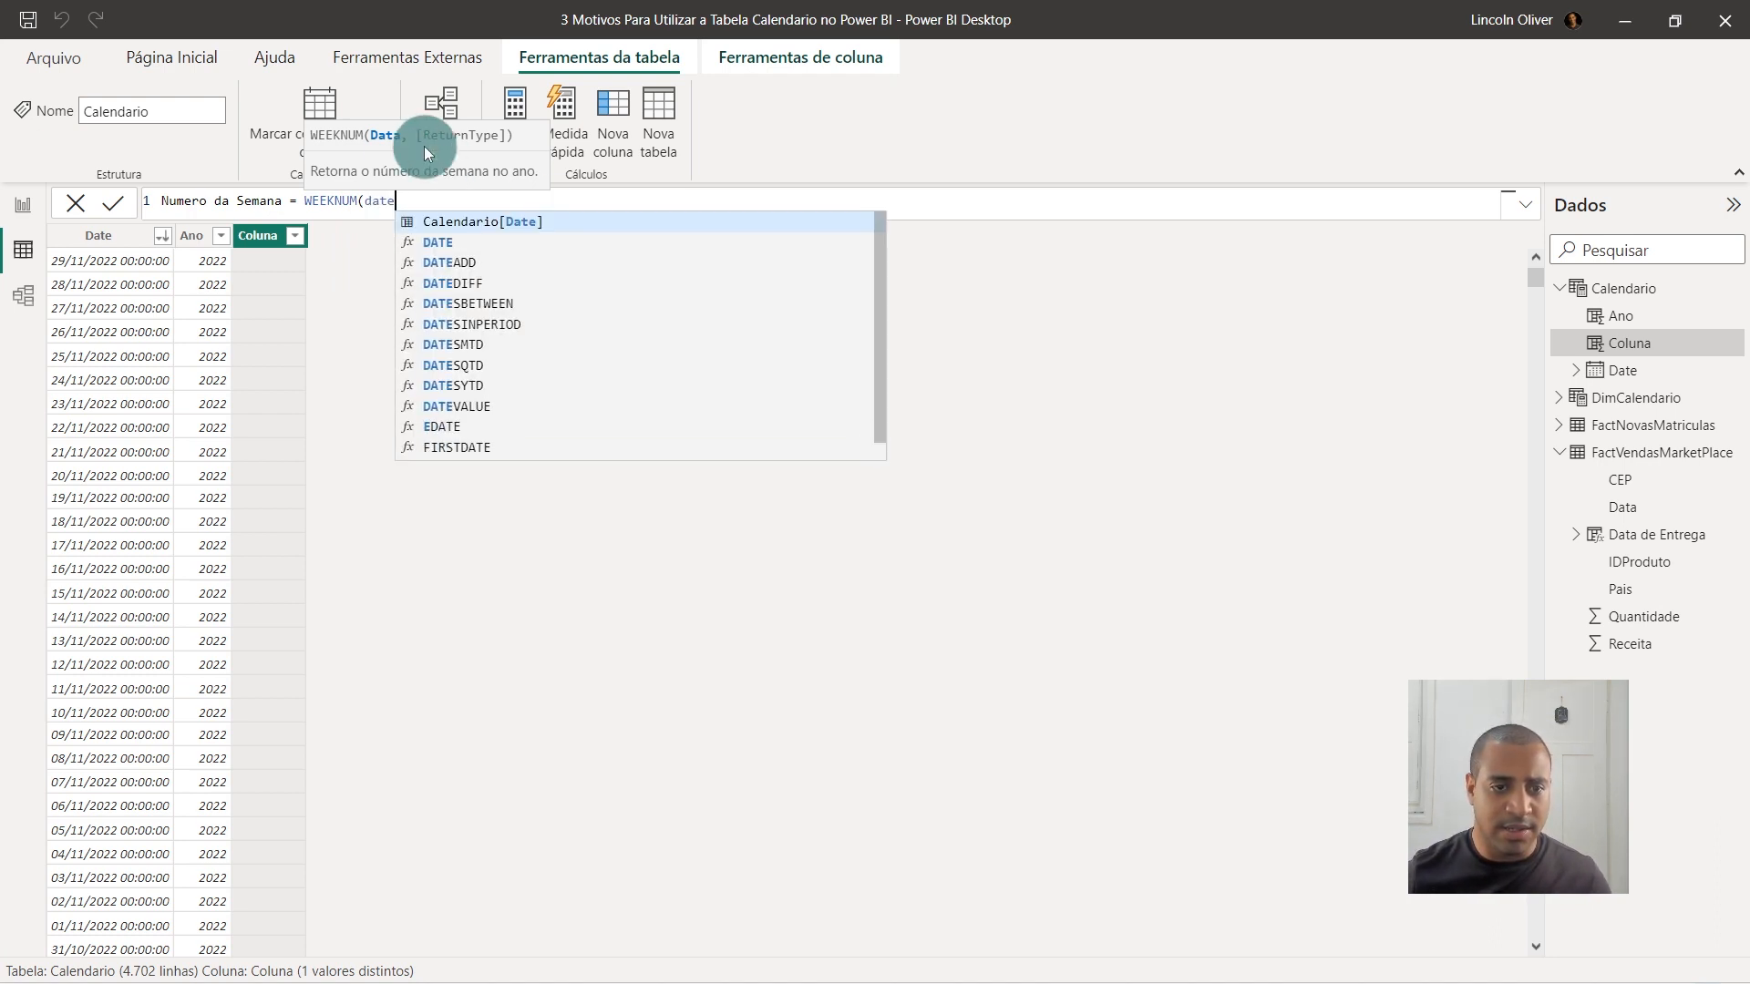
pyautogui.press('Tab')
pyautogui.write(')')
pyautogui.moveTo(305, 196); pyautogui.dragTo(620, 213)
pyautogui.click(375, 199)
pyautogui.click(621, 208)
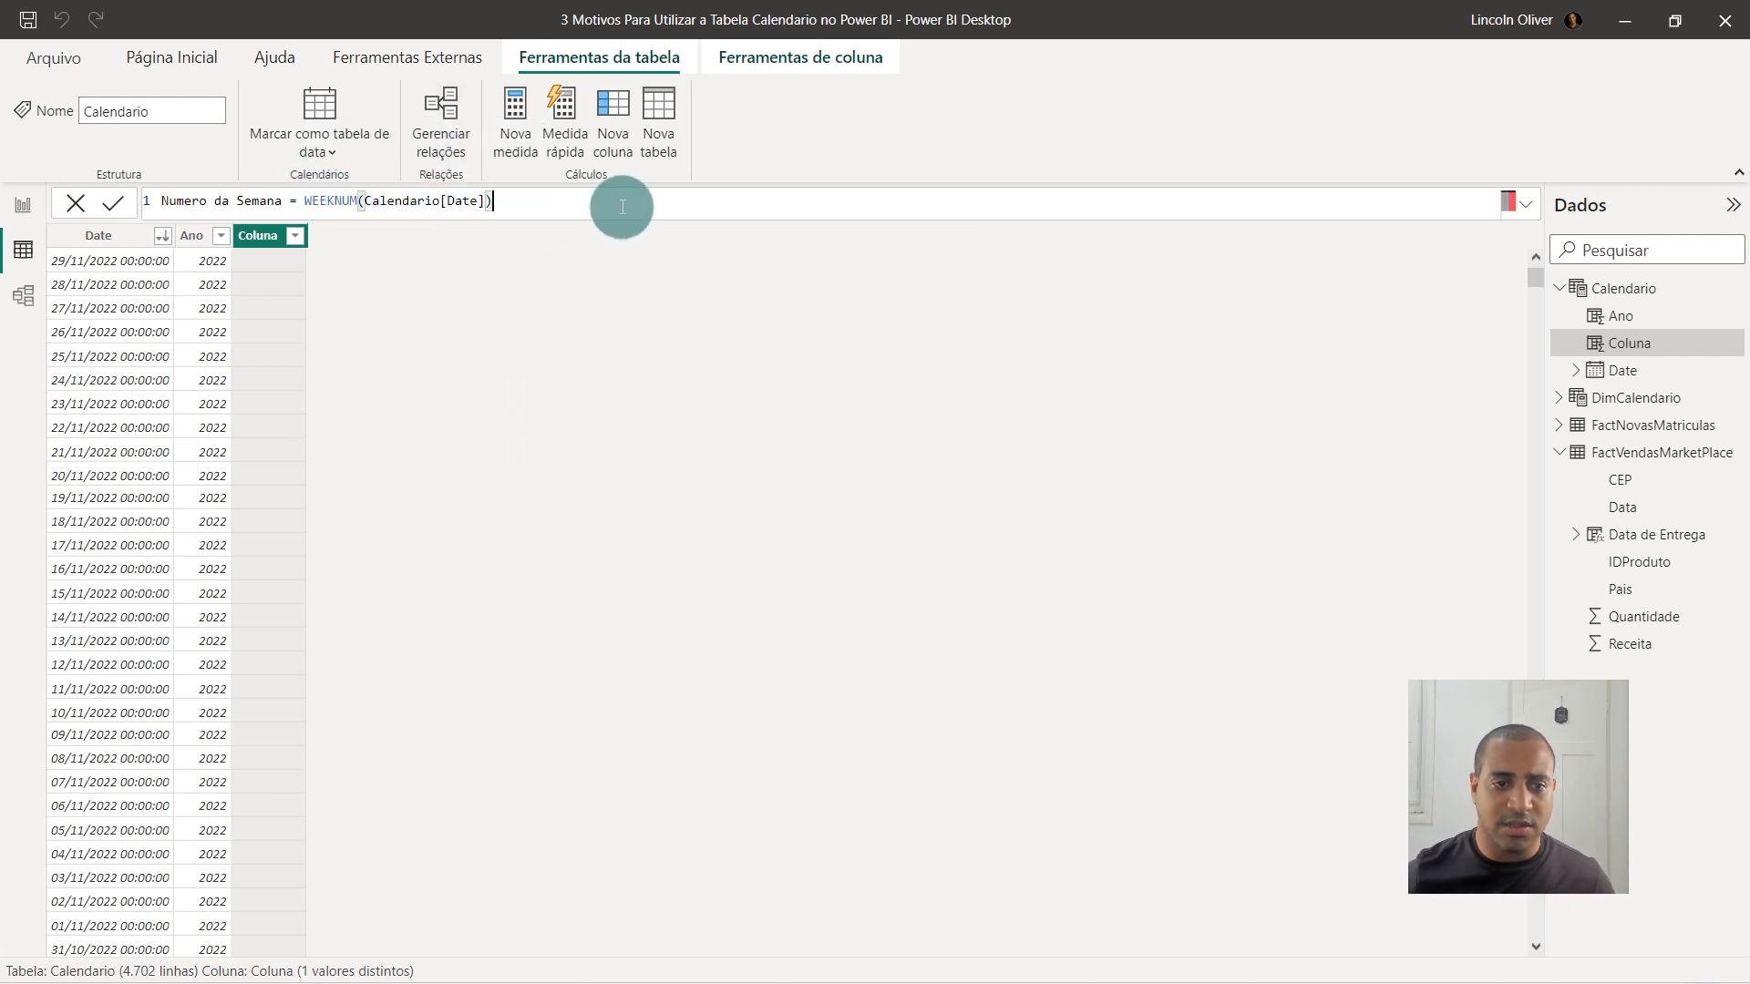
pyautogui.click(297, 314)
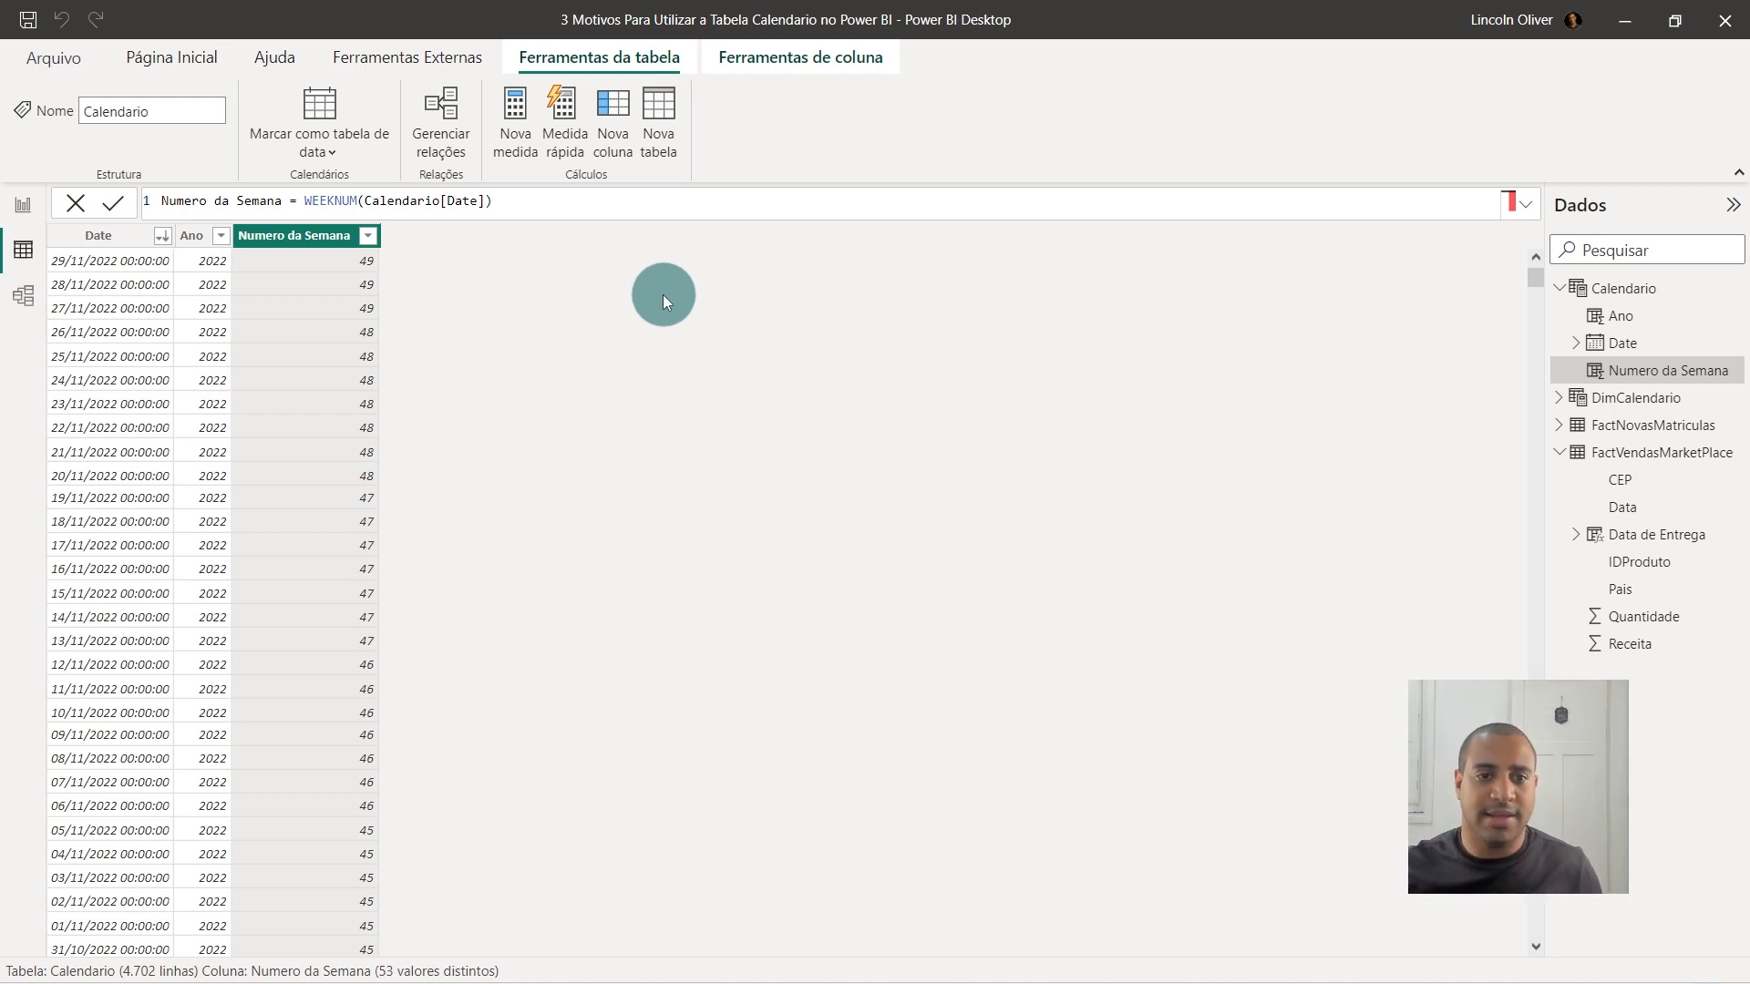
# Create a new calculated table and name it NovaCalendario in its formula.
pyautogui.click(1641, 287)
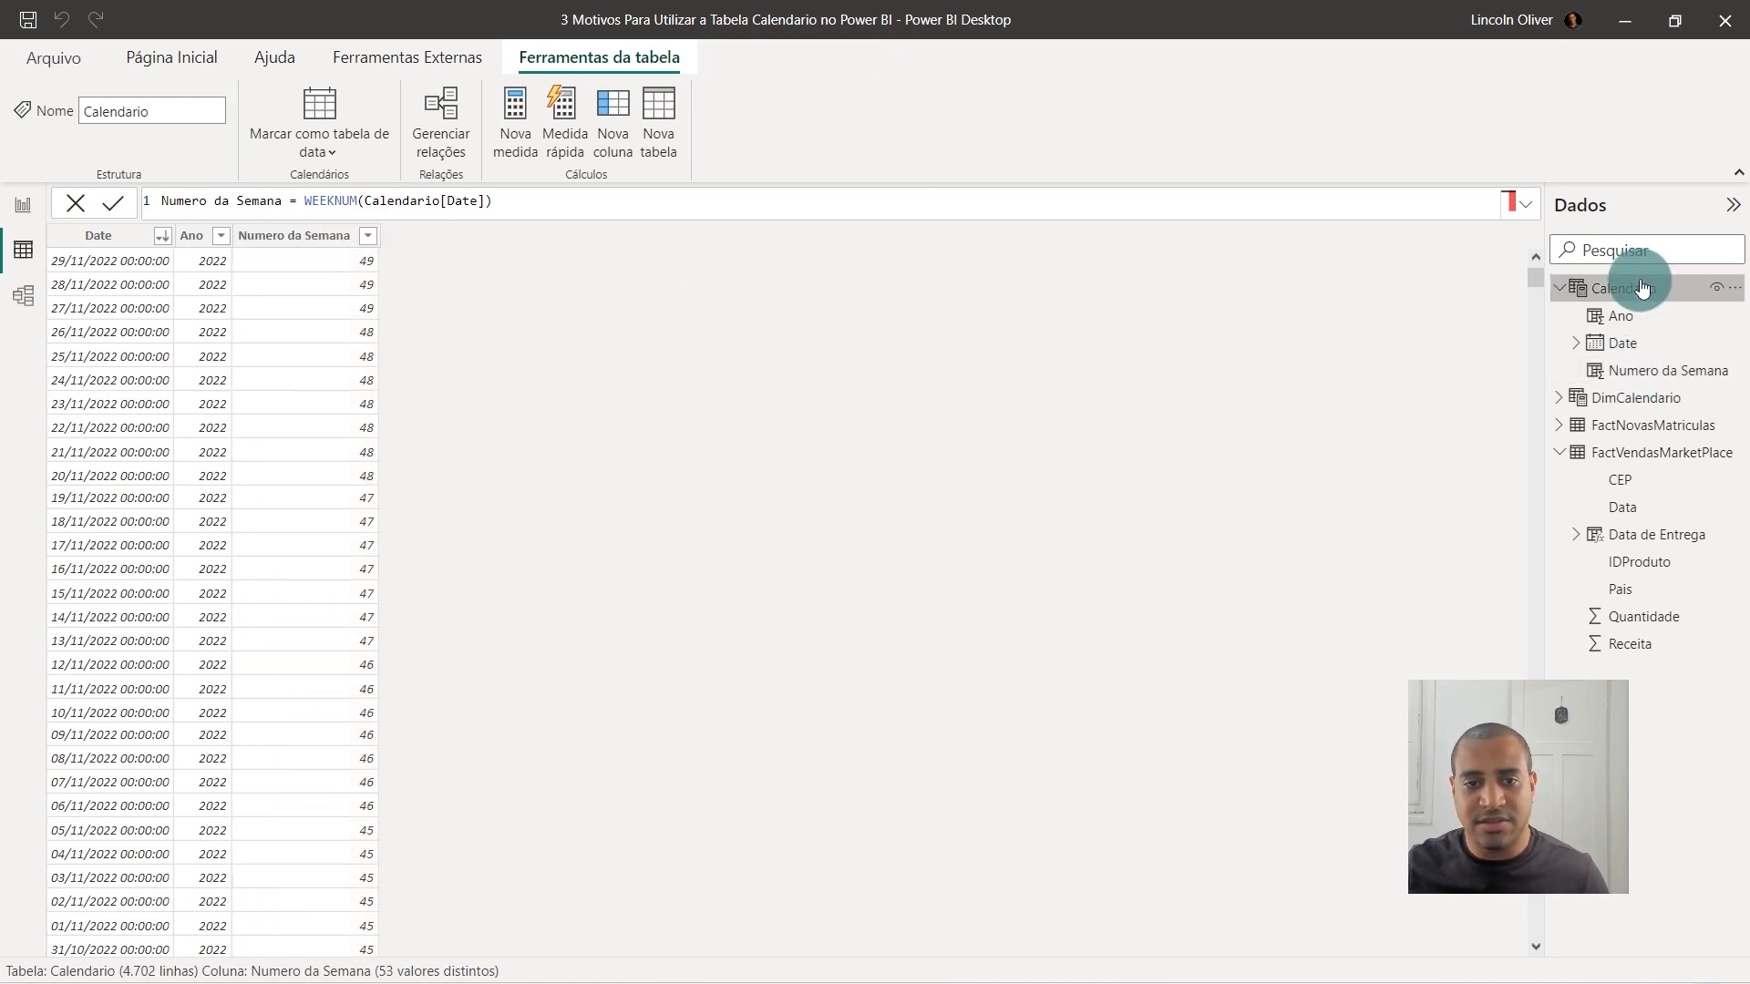
pyautogui.click(660, 133)
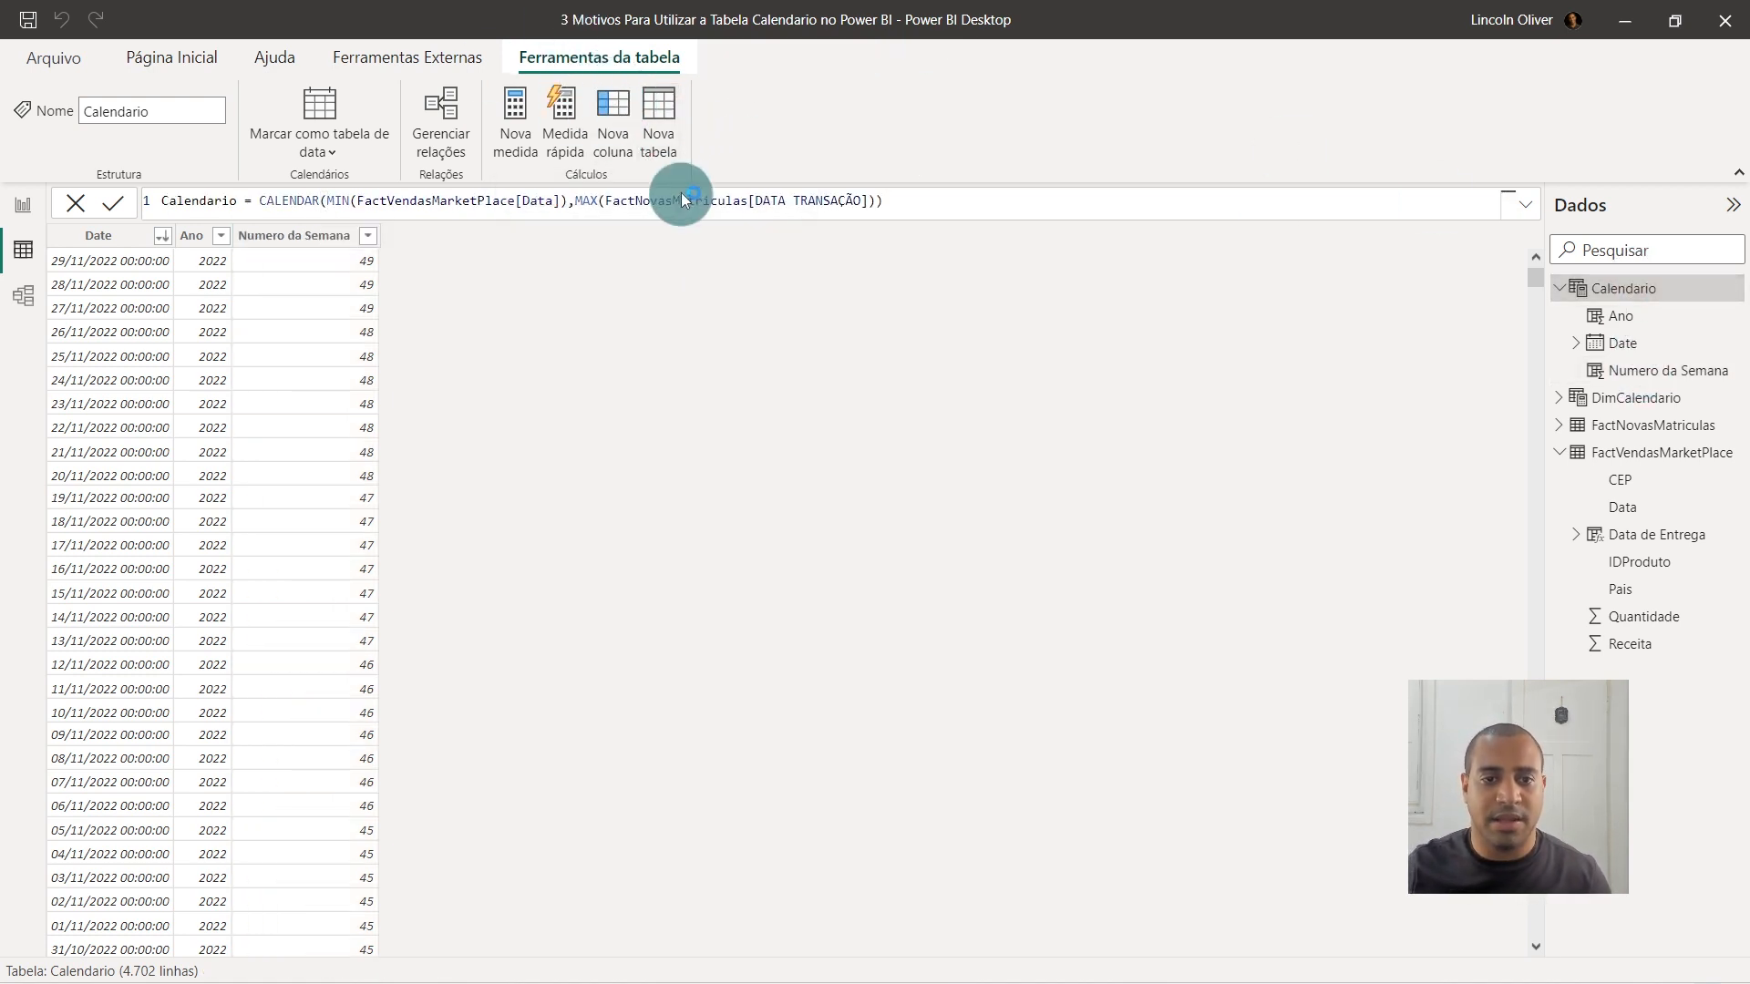
pyautogui.doubleClick(184, 204)
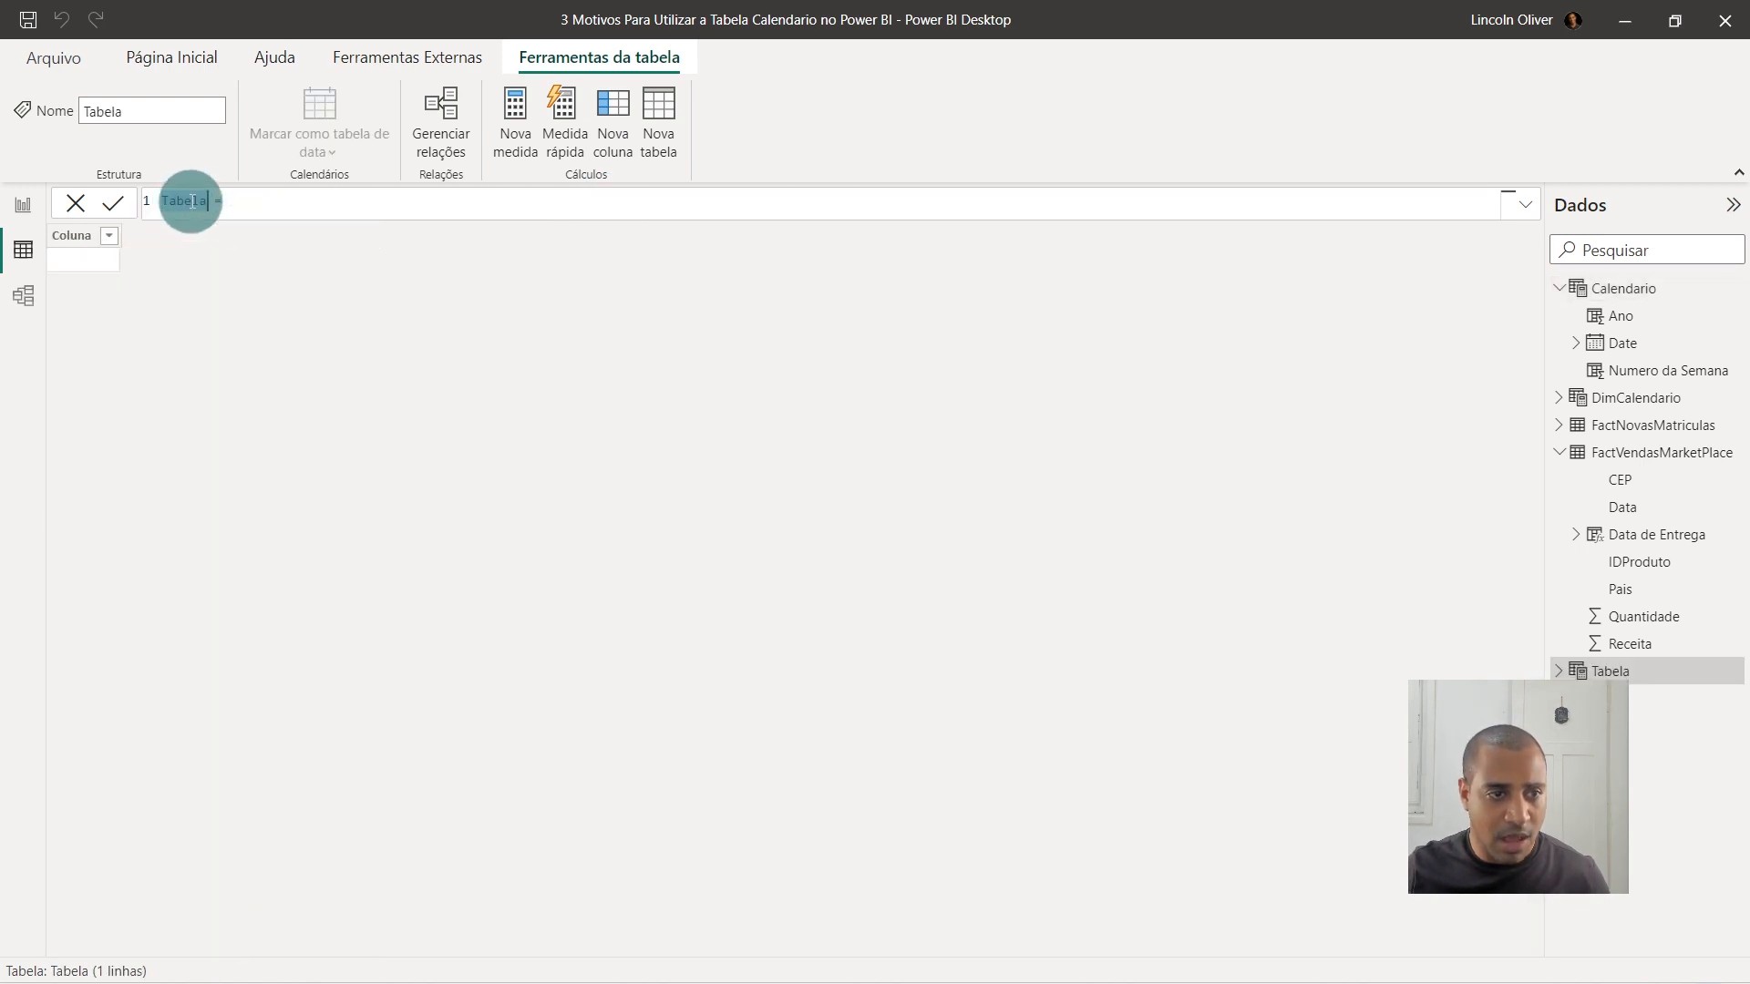
pyautogui.write('Nova')
pyautogui.write('Calendar')
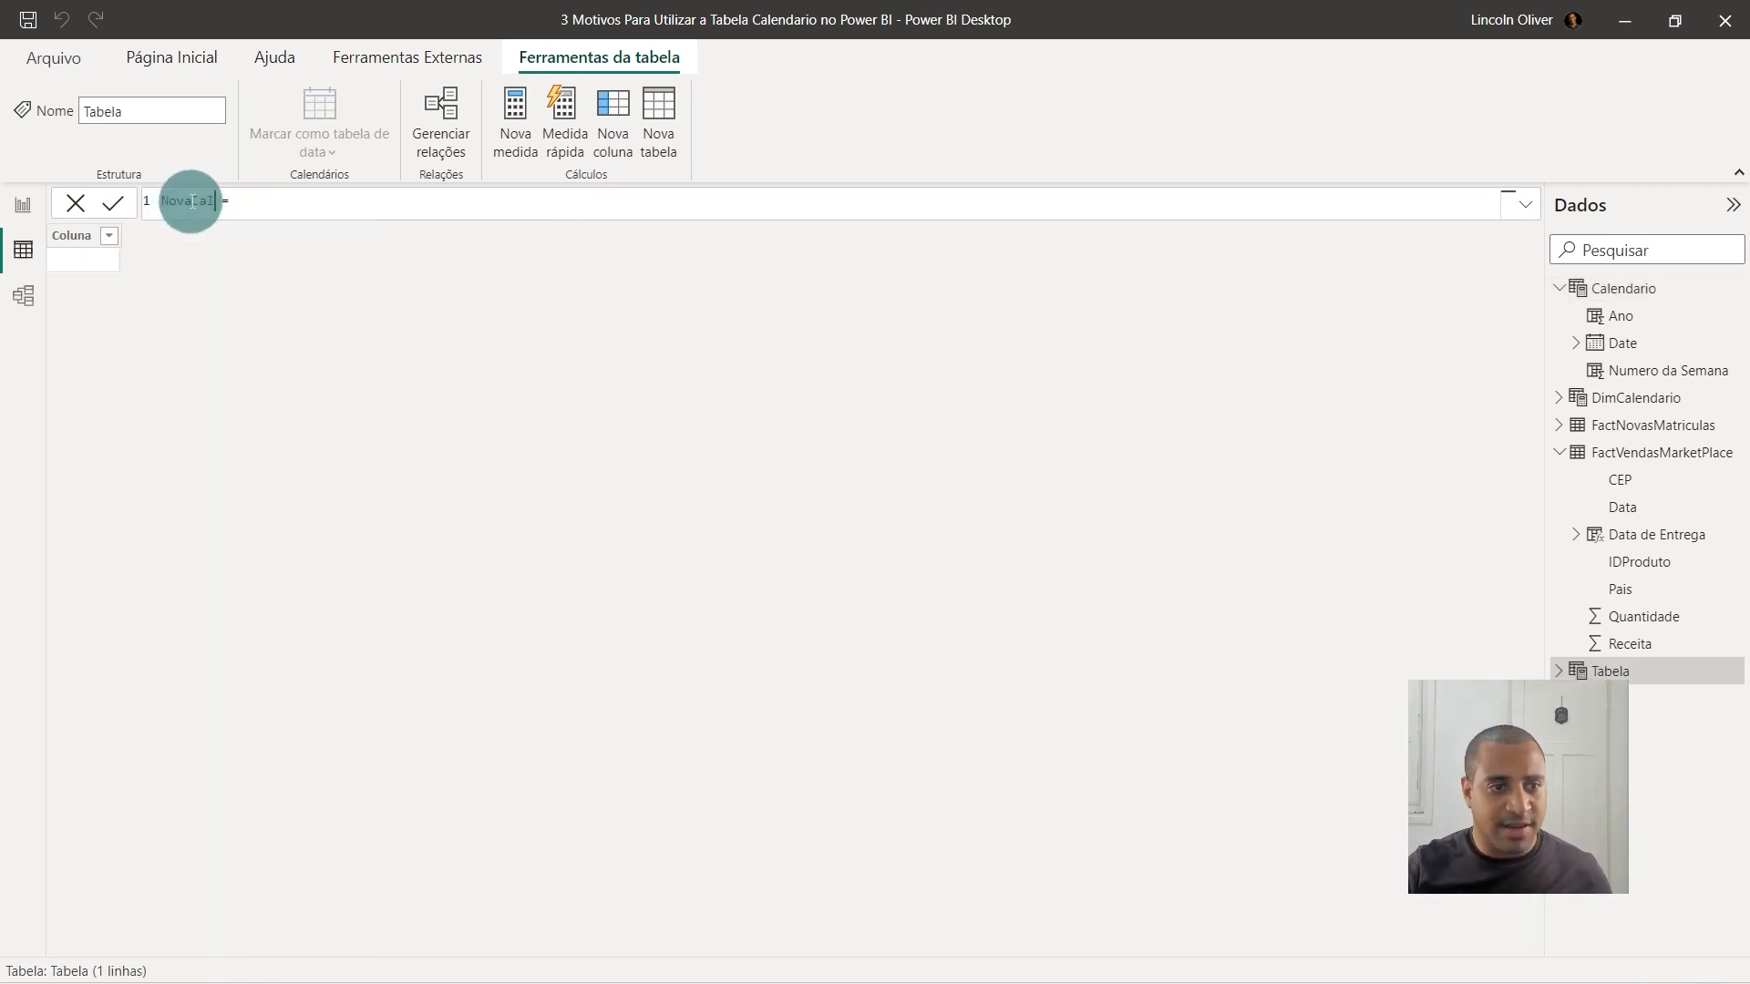
pyautogui.write('io')
# Start the NovaCalendario expression with the ADDCOLUMNS function, leaving a blank line below the table name.
pyautogui.press('End')
pyautogui.hotkey('shift', 'Return')
pyautogui.hotkey('shift', 'Return')
pyautogui.press('Tab')
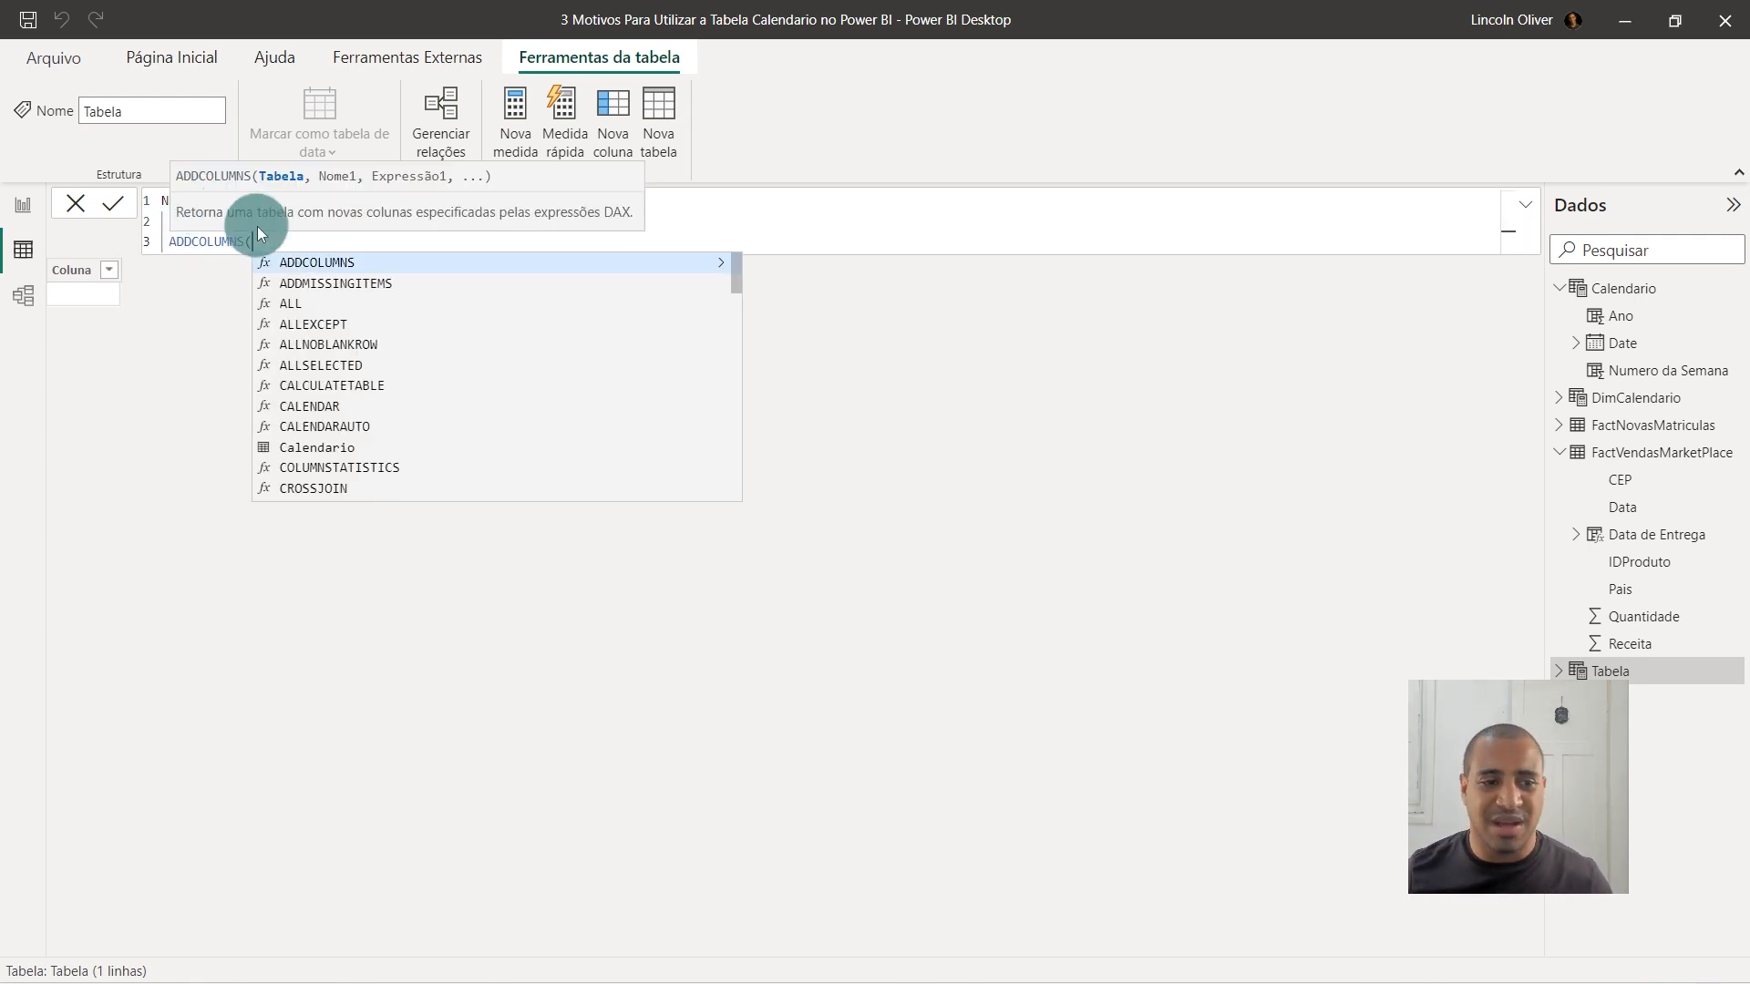
pyautogui.moveTo(172, 243); pyautogui.dragTo(516, 258)
pyautogui.click(438, 238)
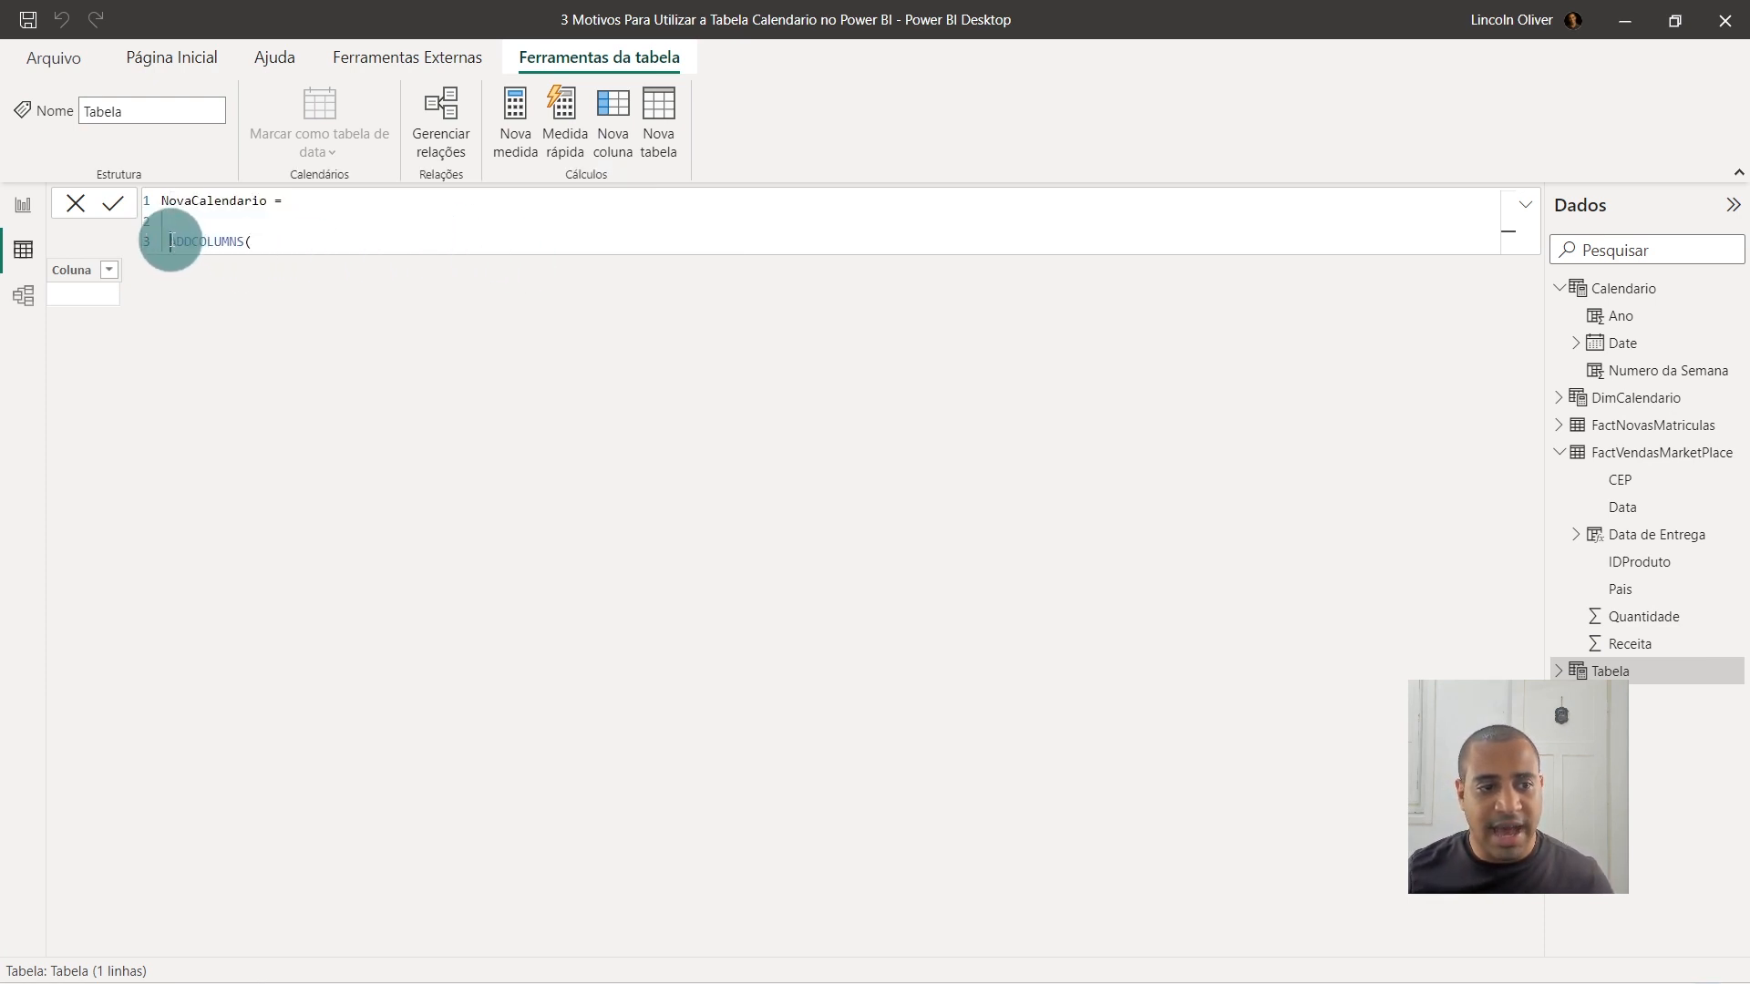
pyautogui.moveTo(172, 240); pyautogui.dragTo(348, 238)
pyautogui.click(351, 240)
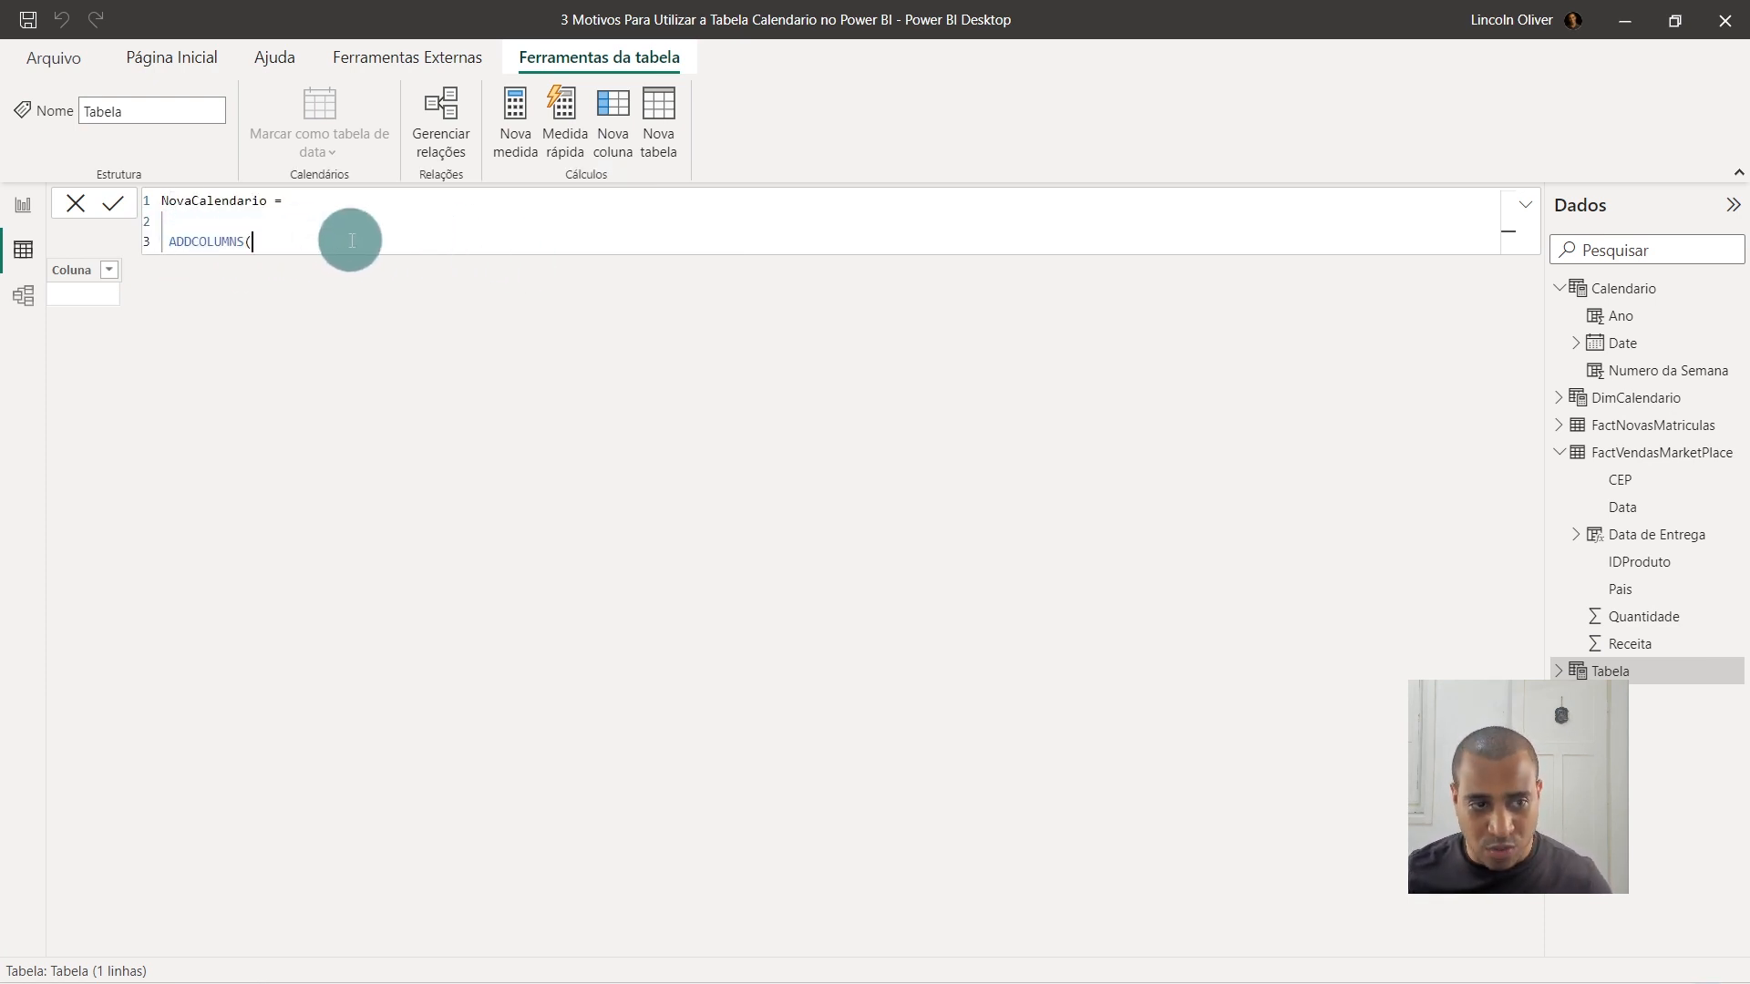
pyautogui.moveTo(351, 240); pyautogui.dragTo(138, 194)
pyautogui.hotkey('ctrl', 'c')
pyautogui.press('BackSpace')
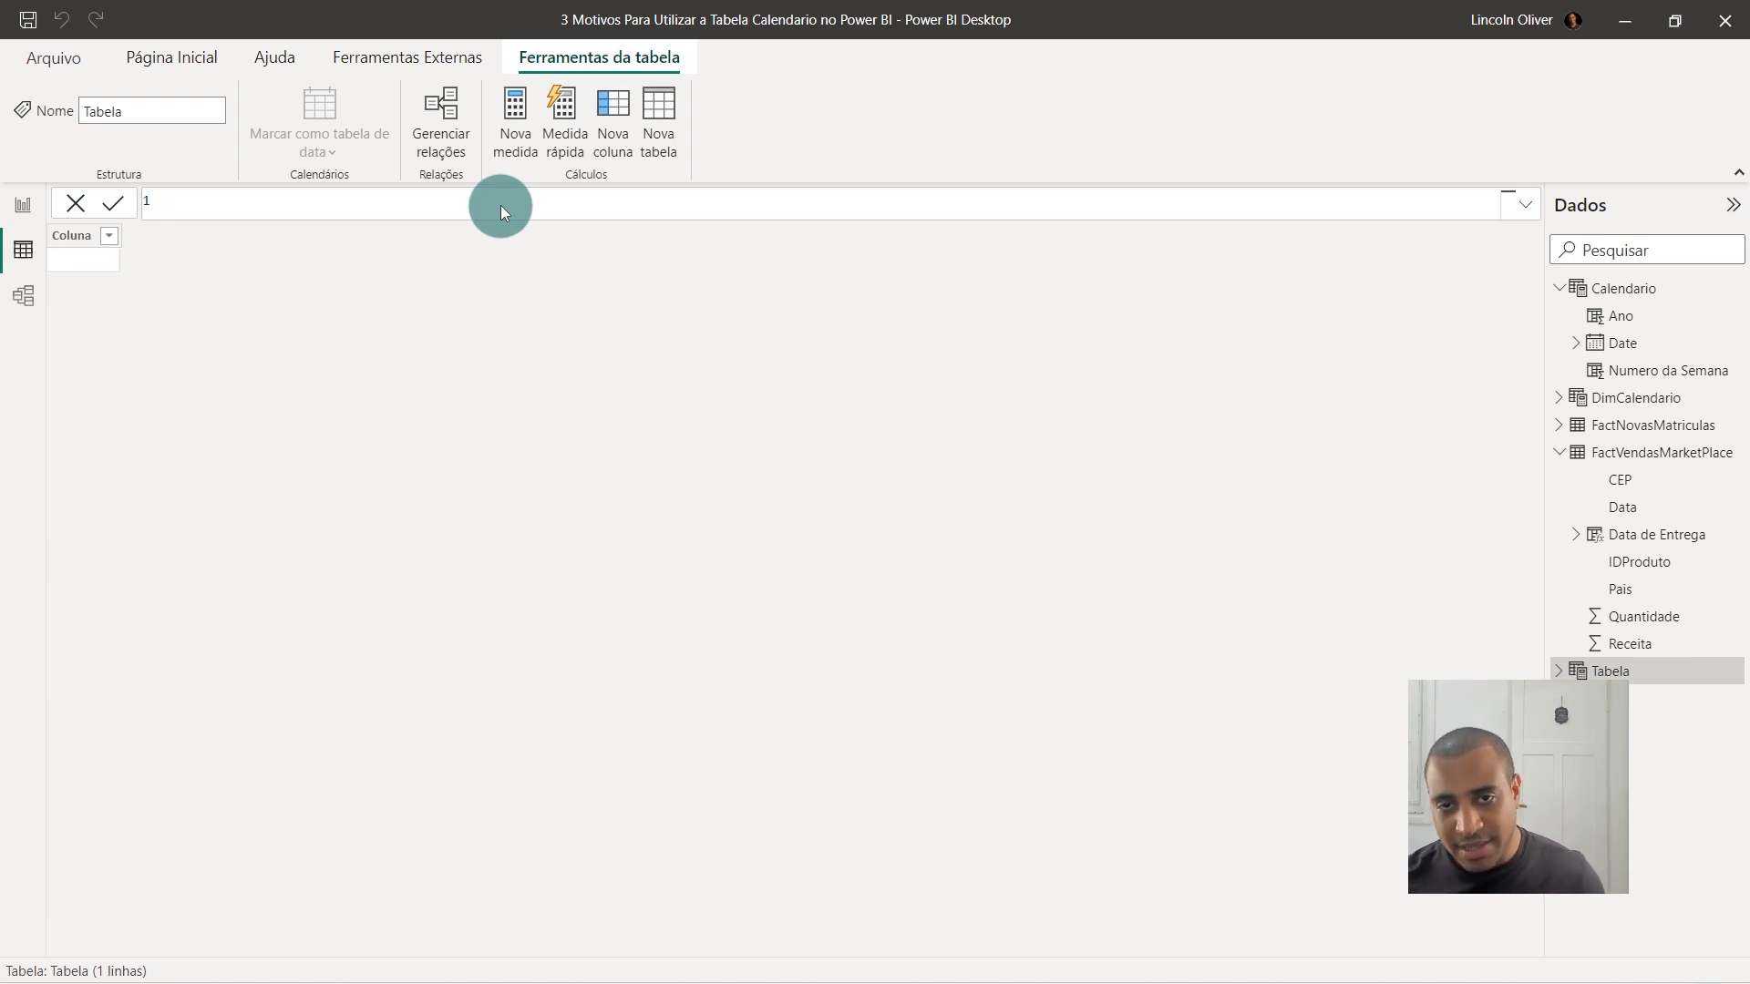
pyautogui.hotkey('ctrl', 'v')
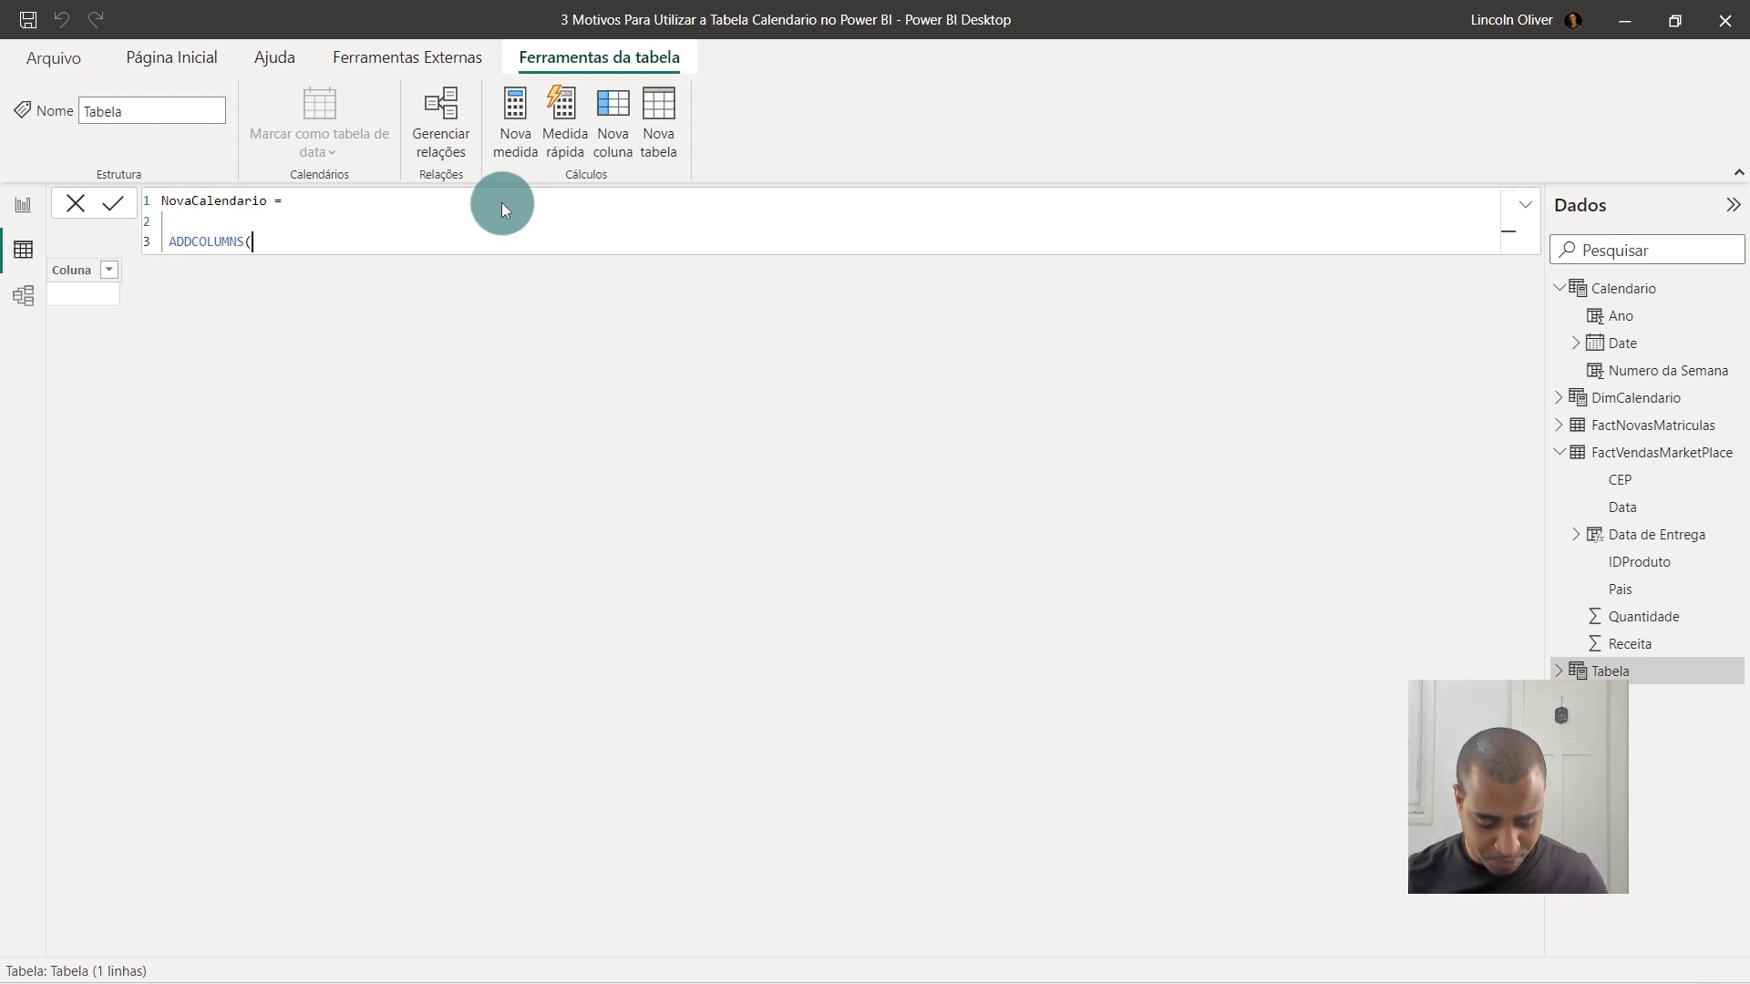
# Insert the CALENDAR function on a new line as the table argument of ADDCOLUMNS.
pyautogui.hotkey('shift', 'Return')
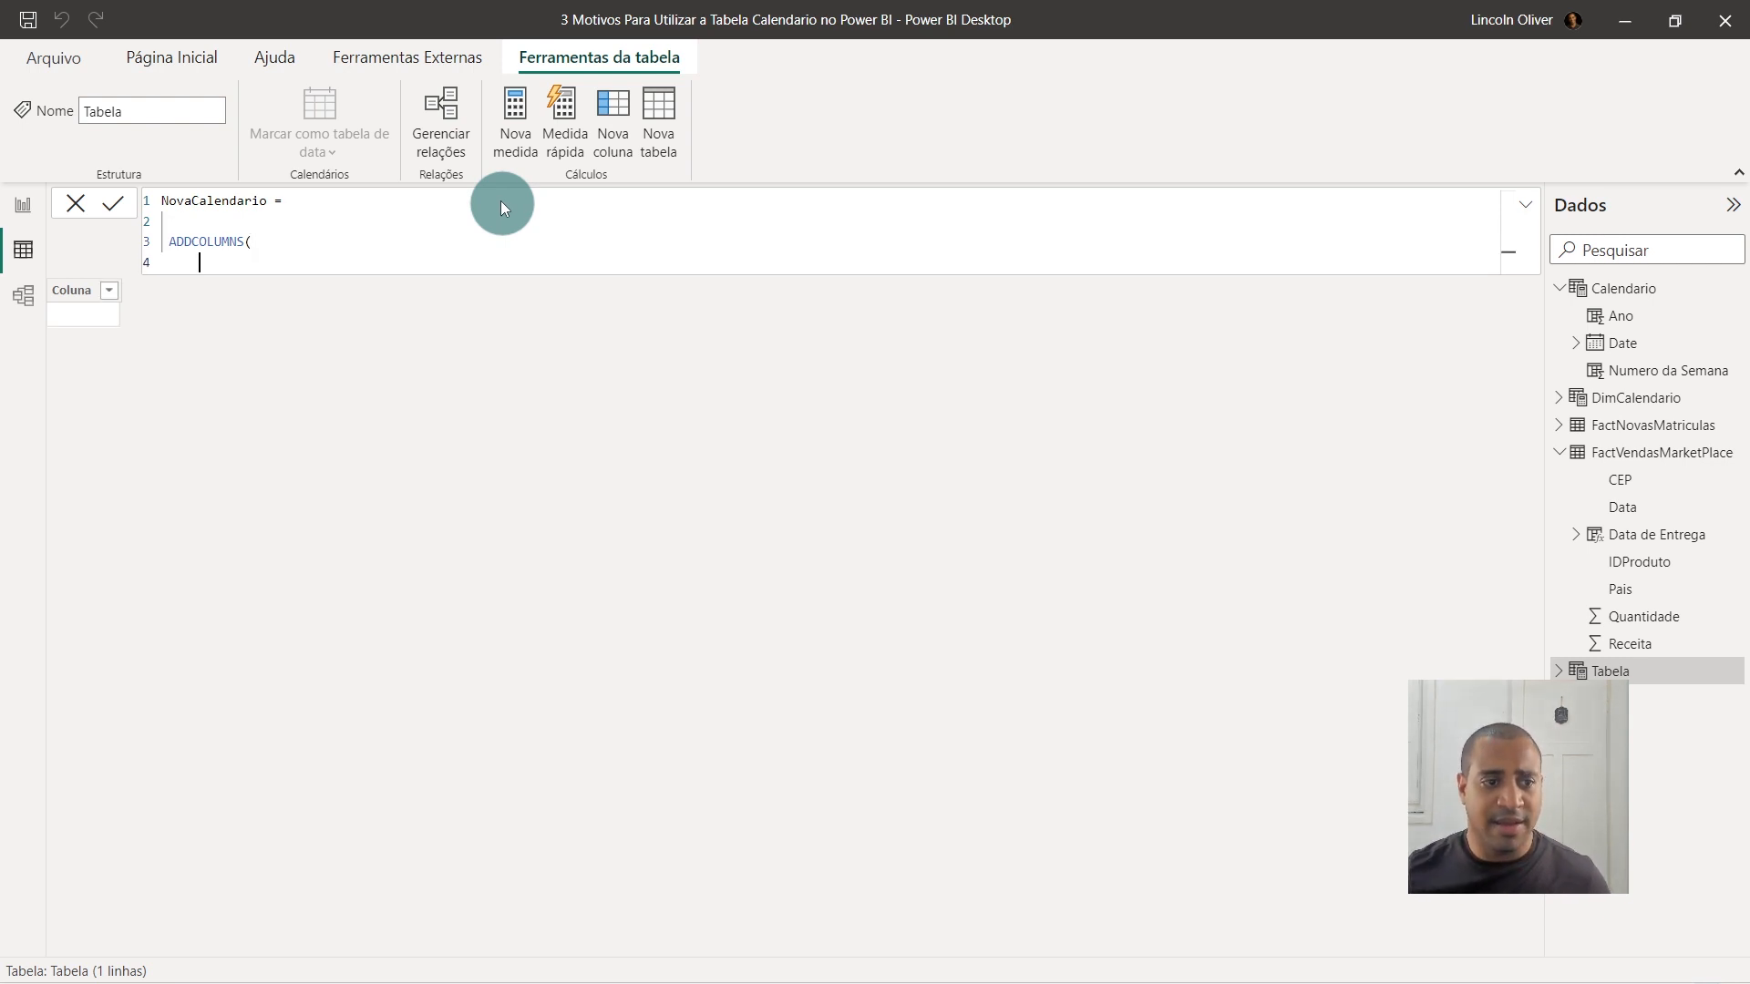
pyautogui.write('cal')
pyautogui.press('BackSpace')
pyautogui.press('BackSpace')
pyautogui.press('BackSpace')
pyautogui.press('capslock')
pyautogui.write('CA')
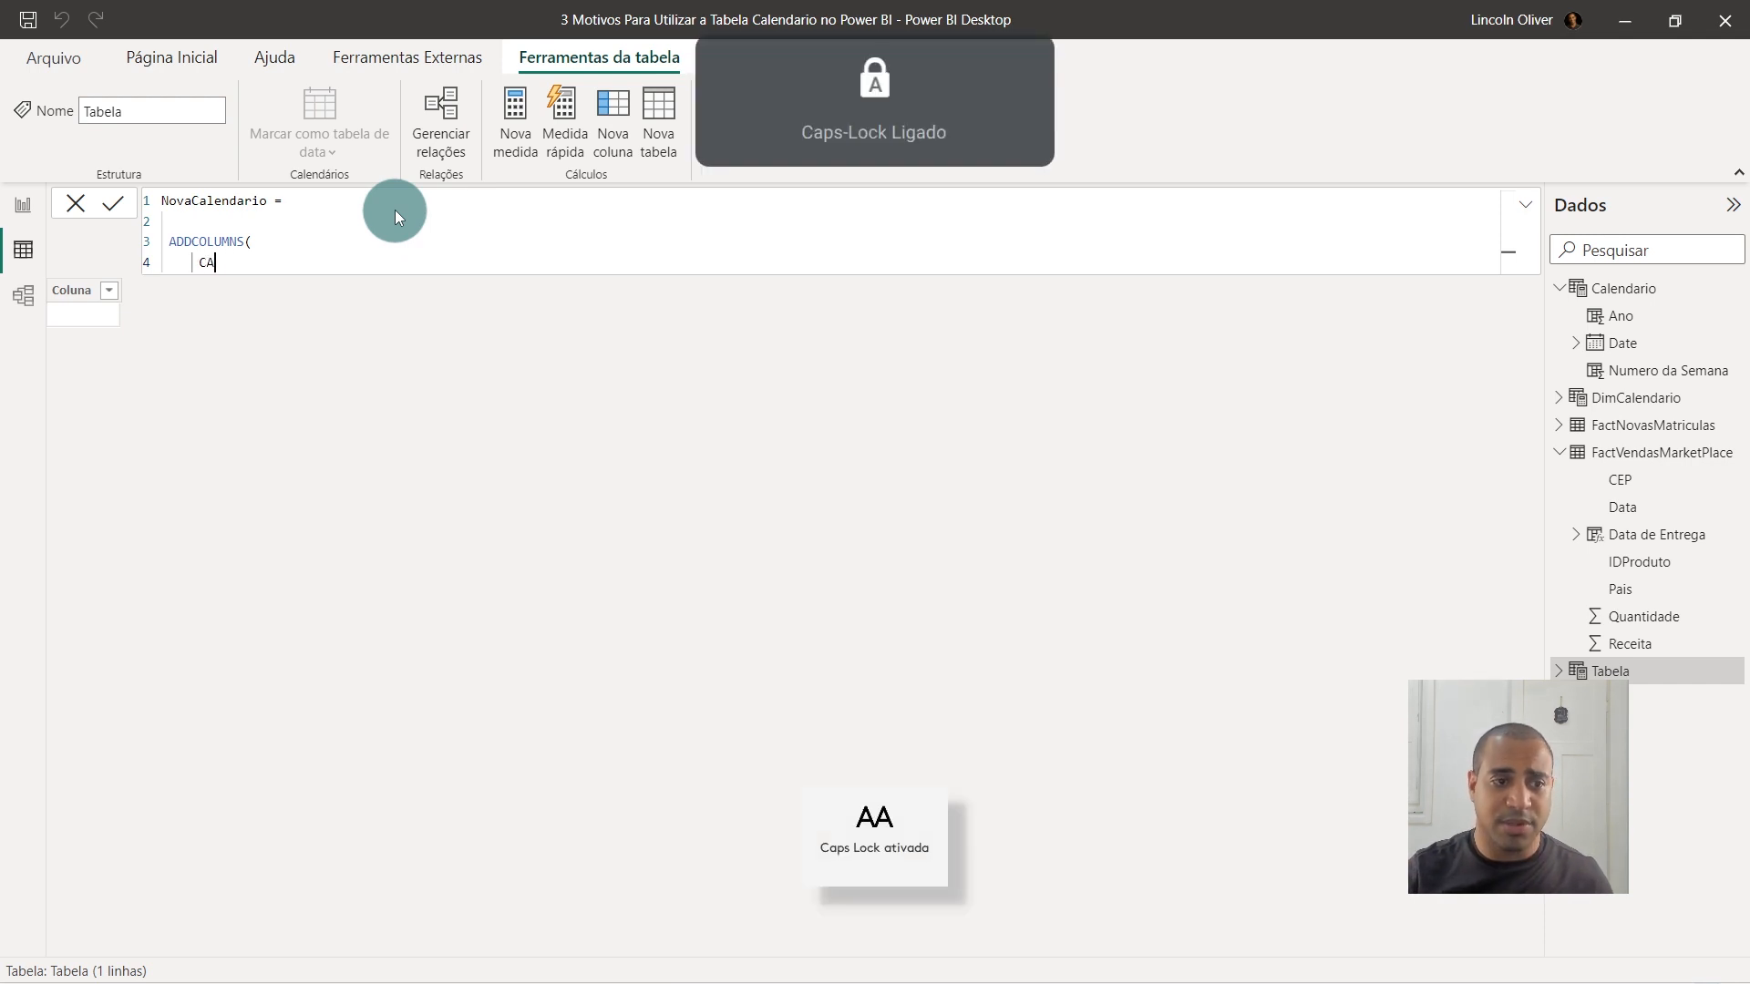
pyautogui.write('LENDAR')
pyautogui.press('Tab')
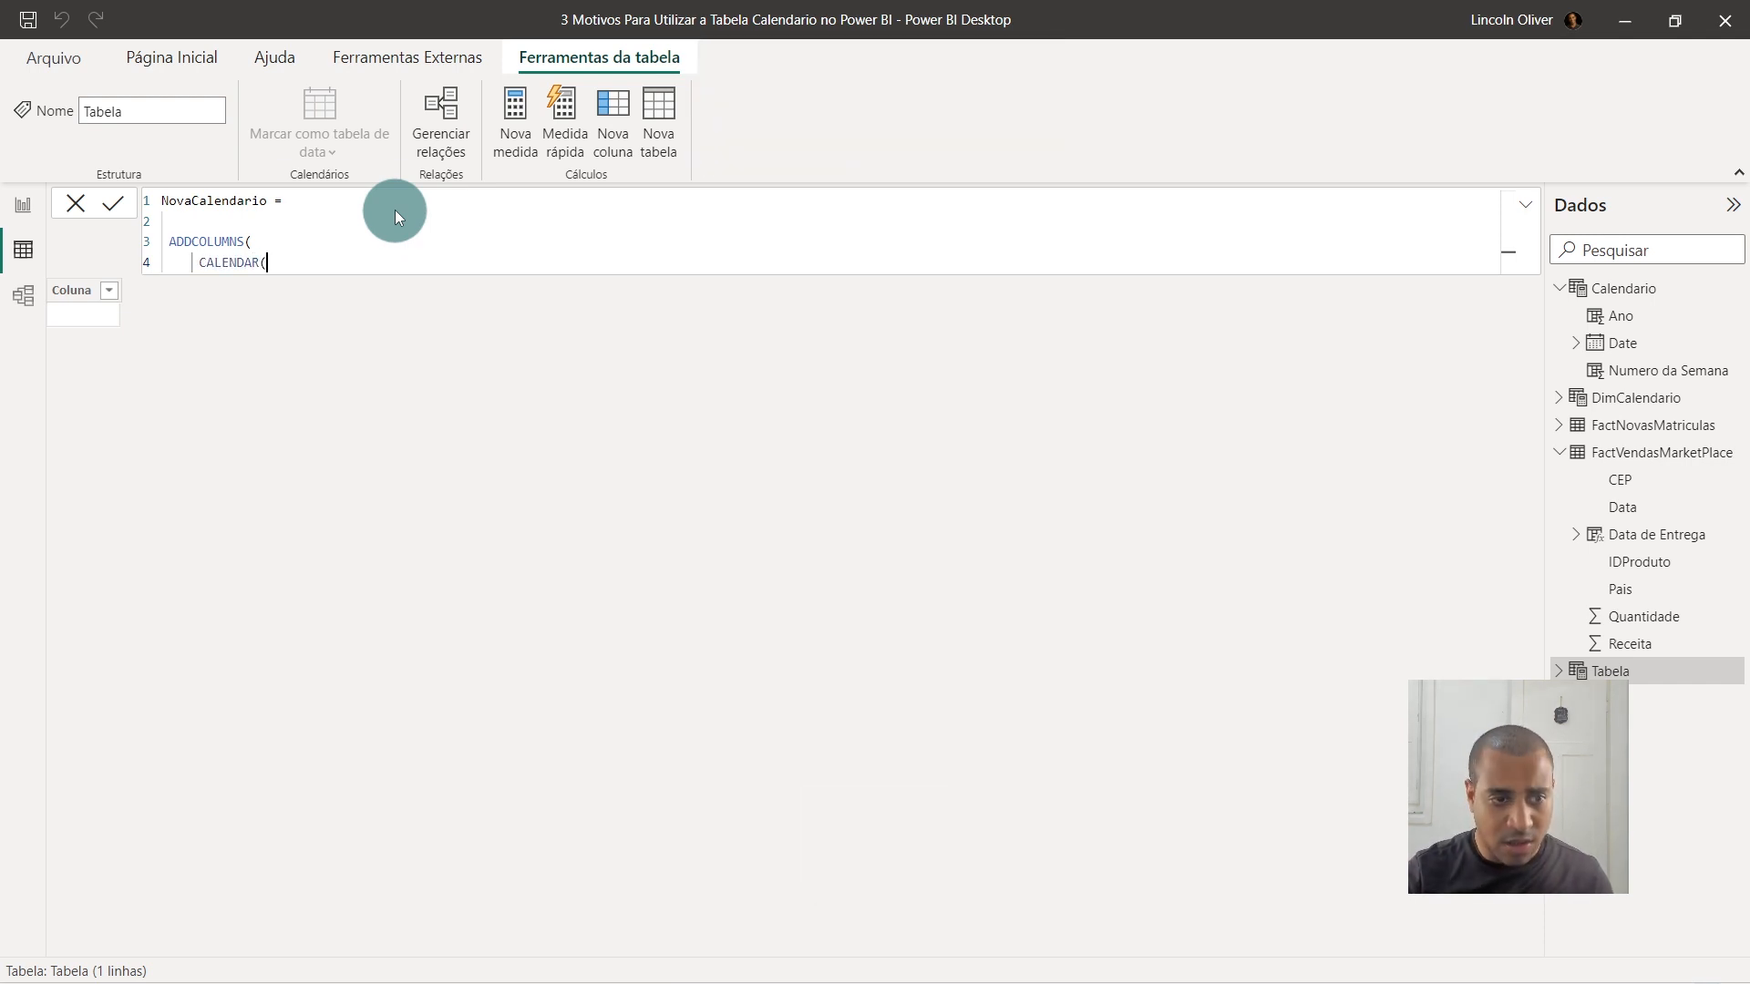
# Set the CALENDAR start date to MIN(FactVendasMarketPlace[Data]).
pyautogui.write('MIN(')
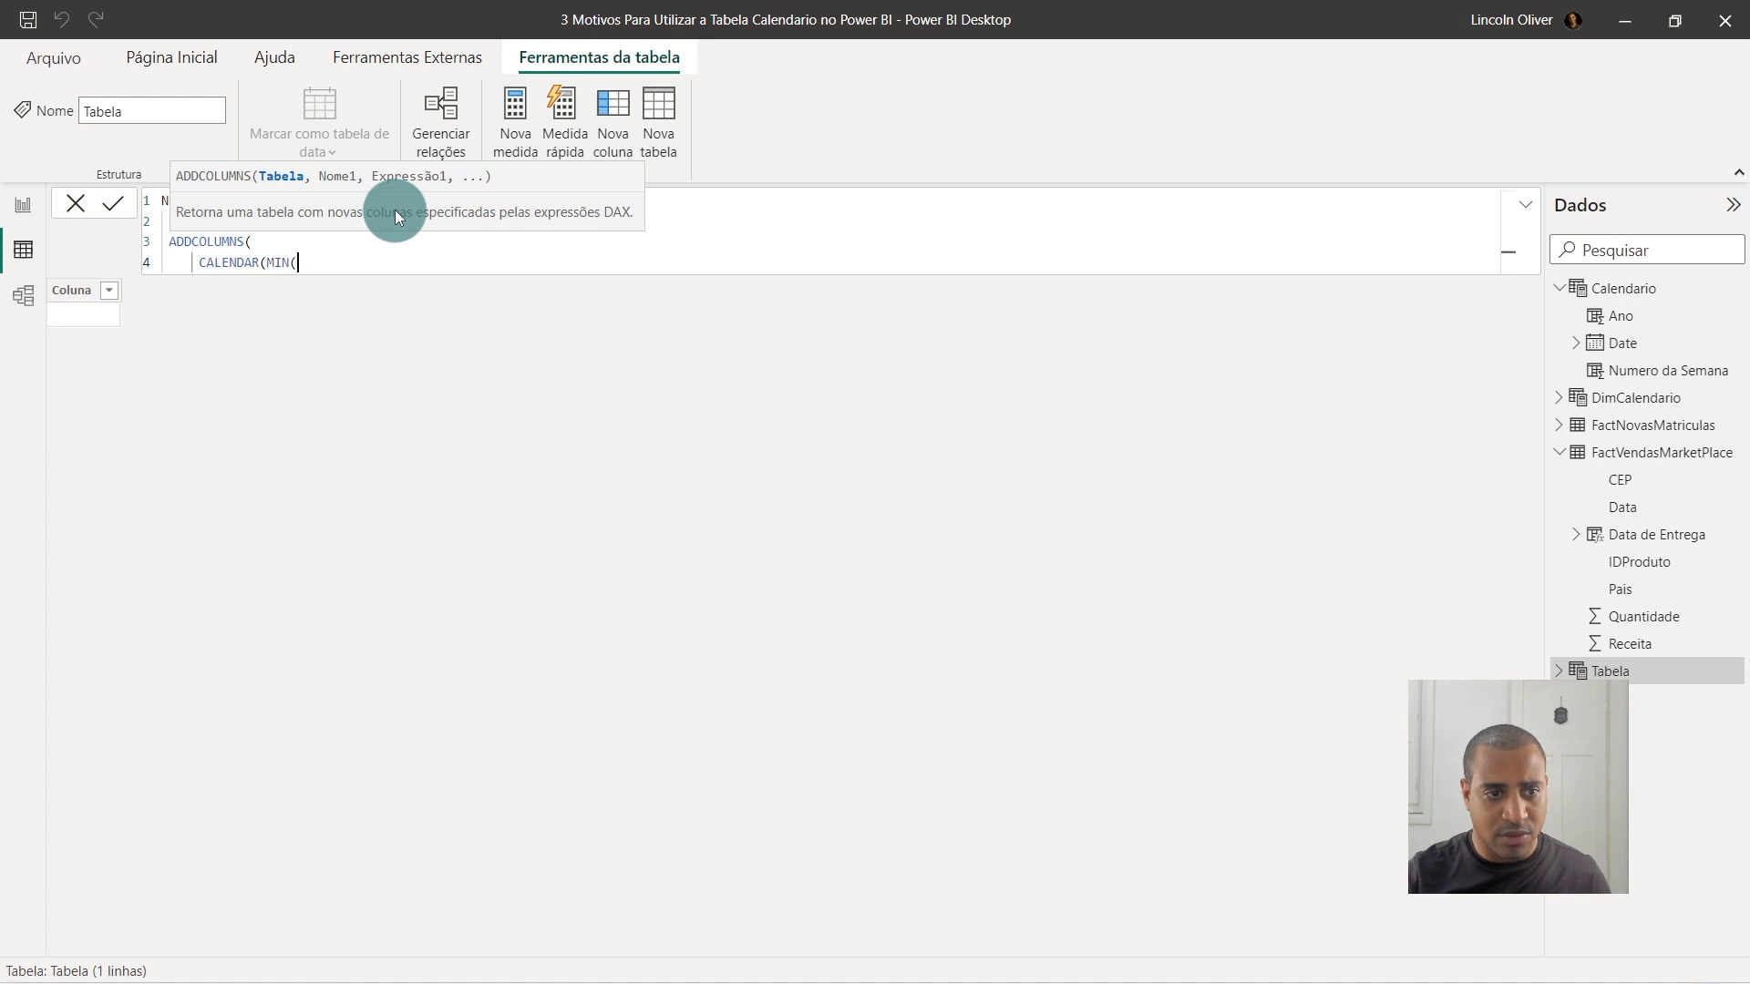
pyautogui.press('capslock')
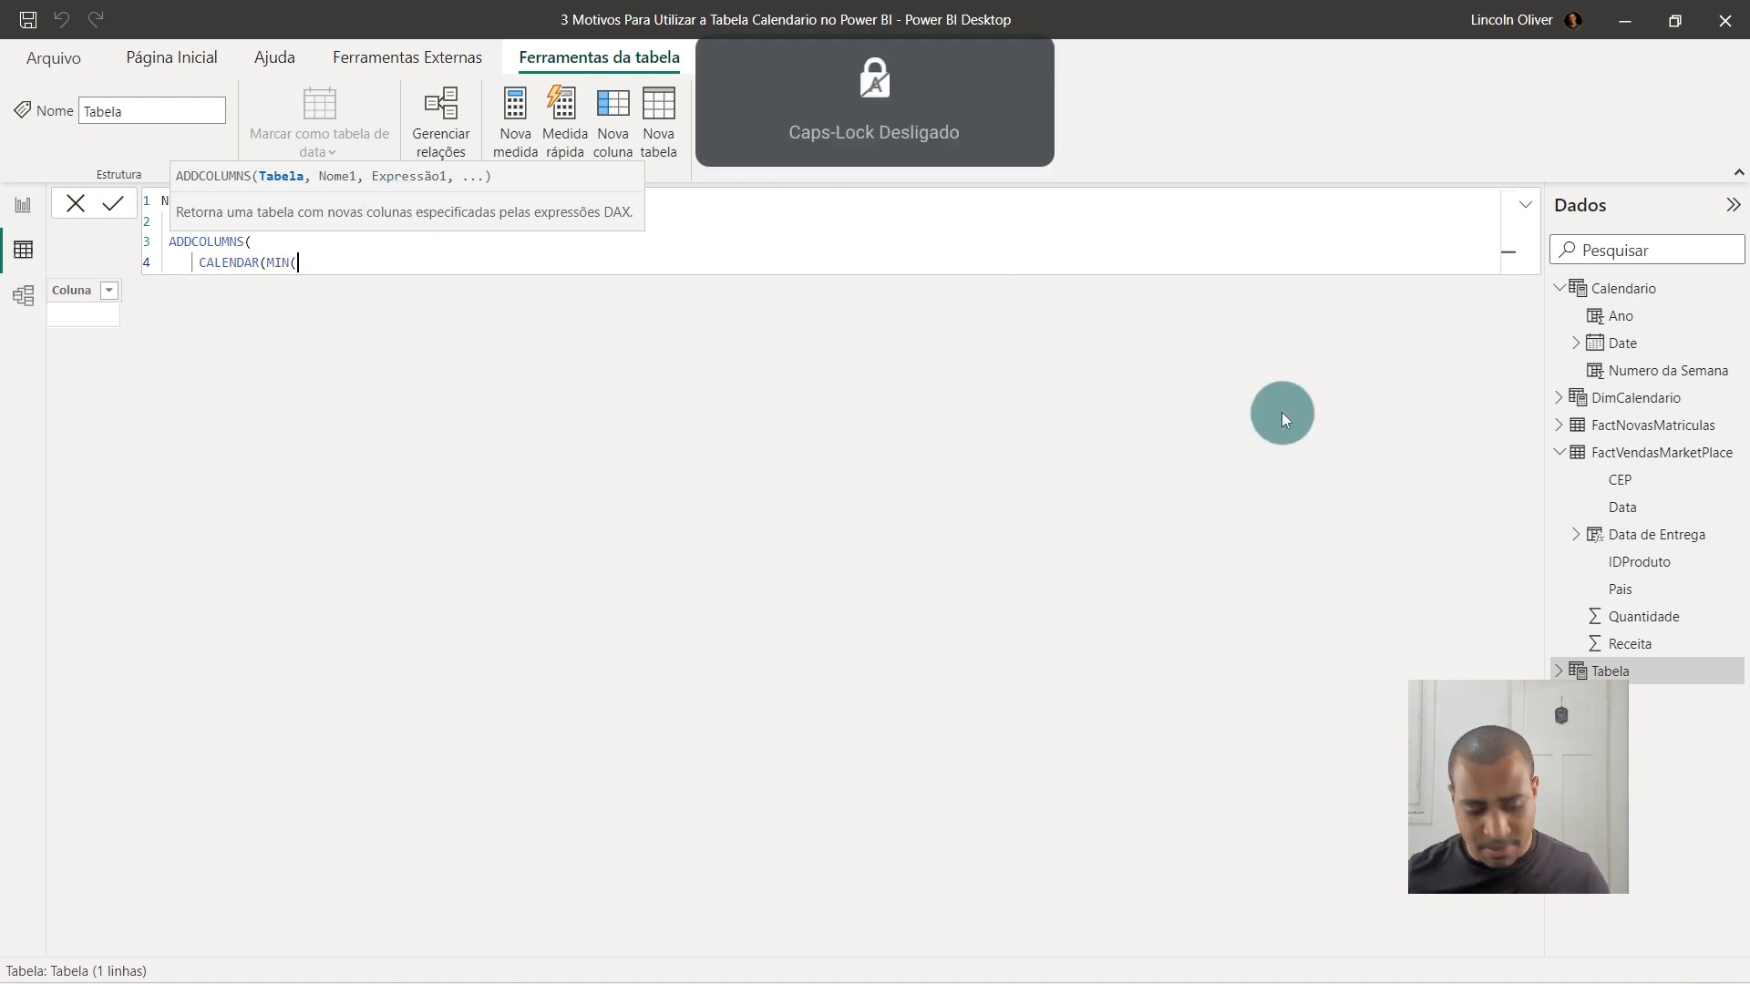
pyautogui.write('Fact')
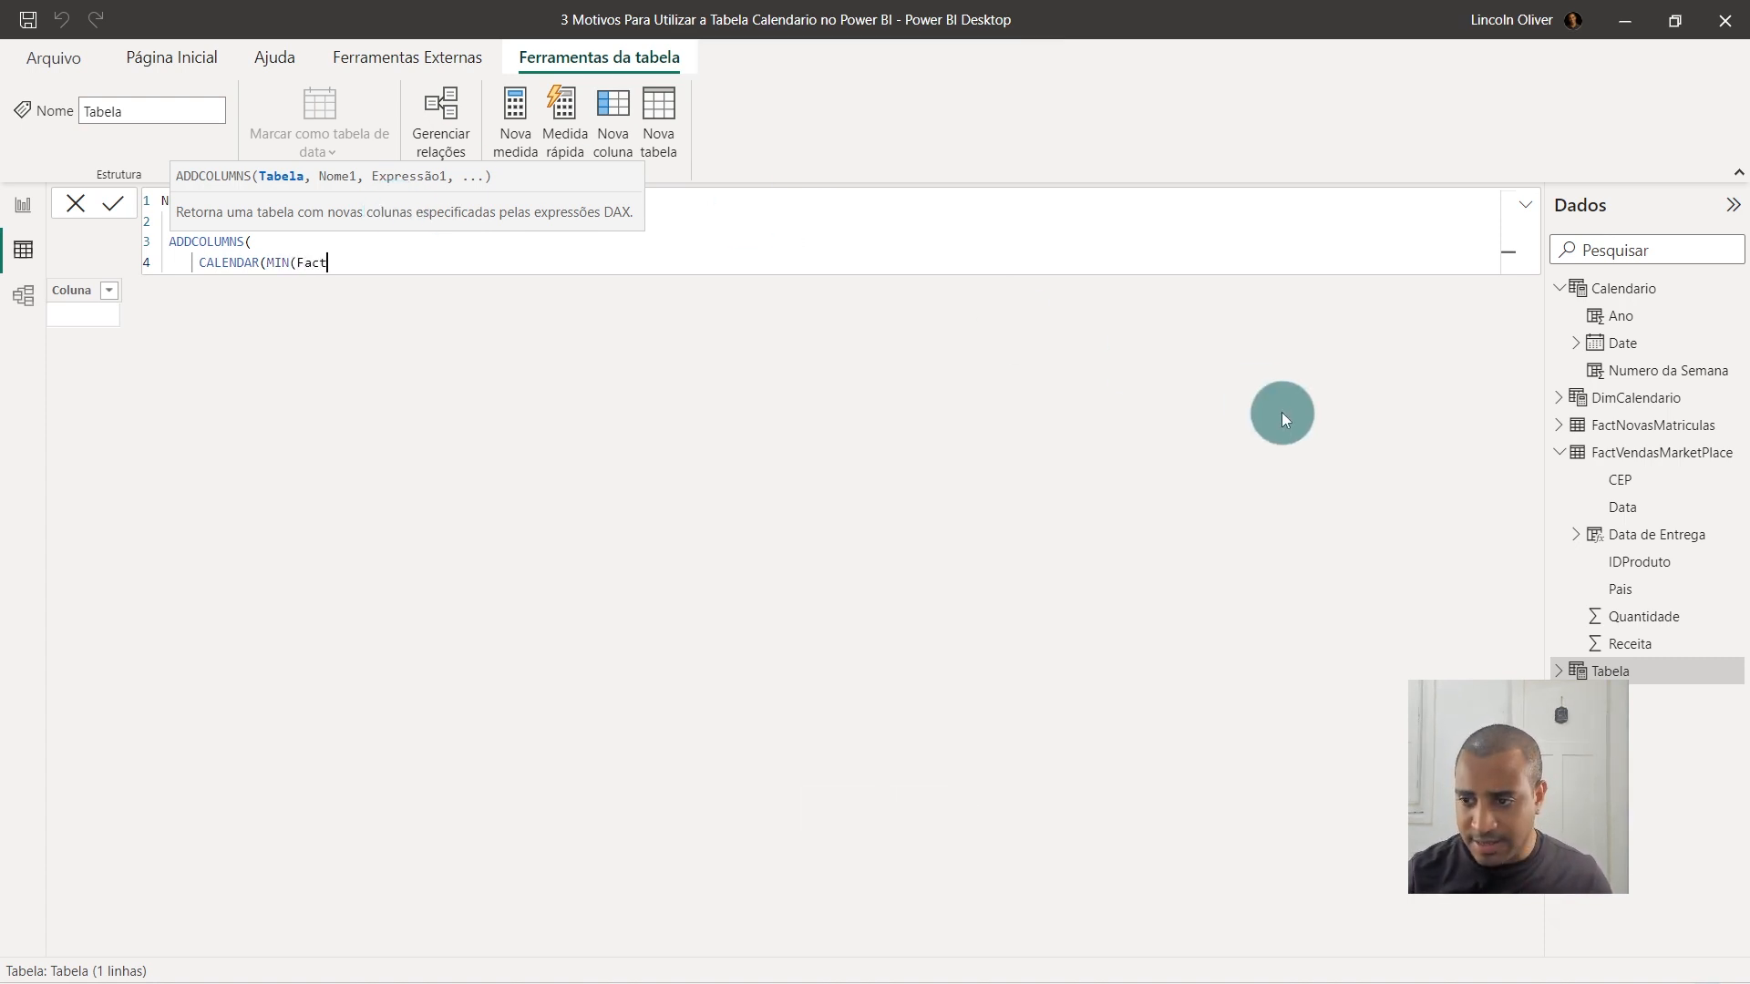
pyautogui.write('VendasMarke')
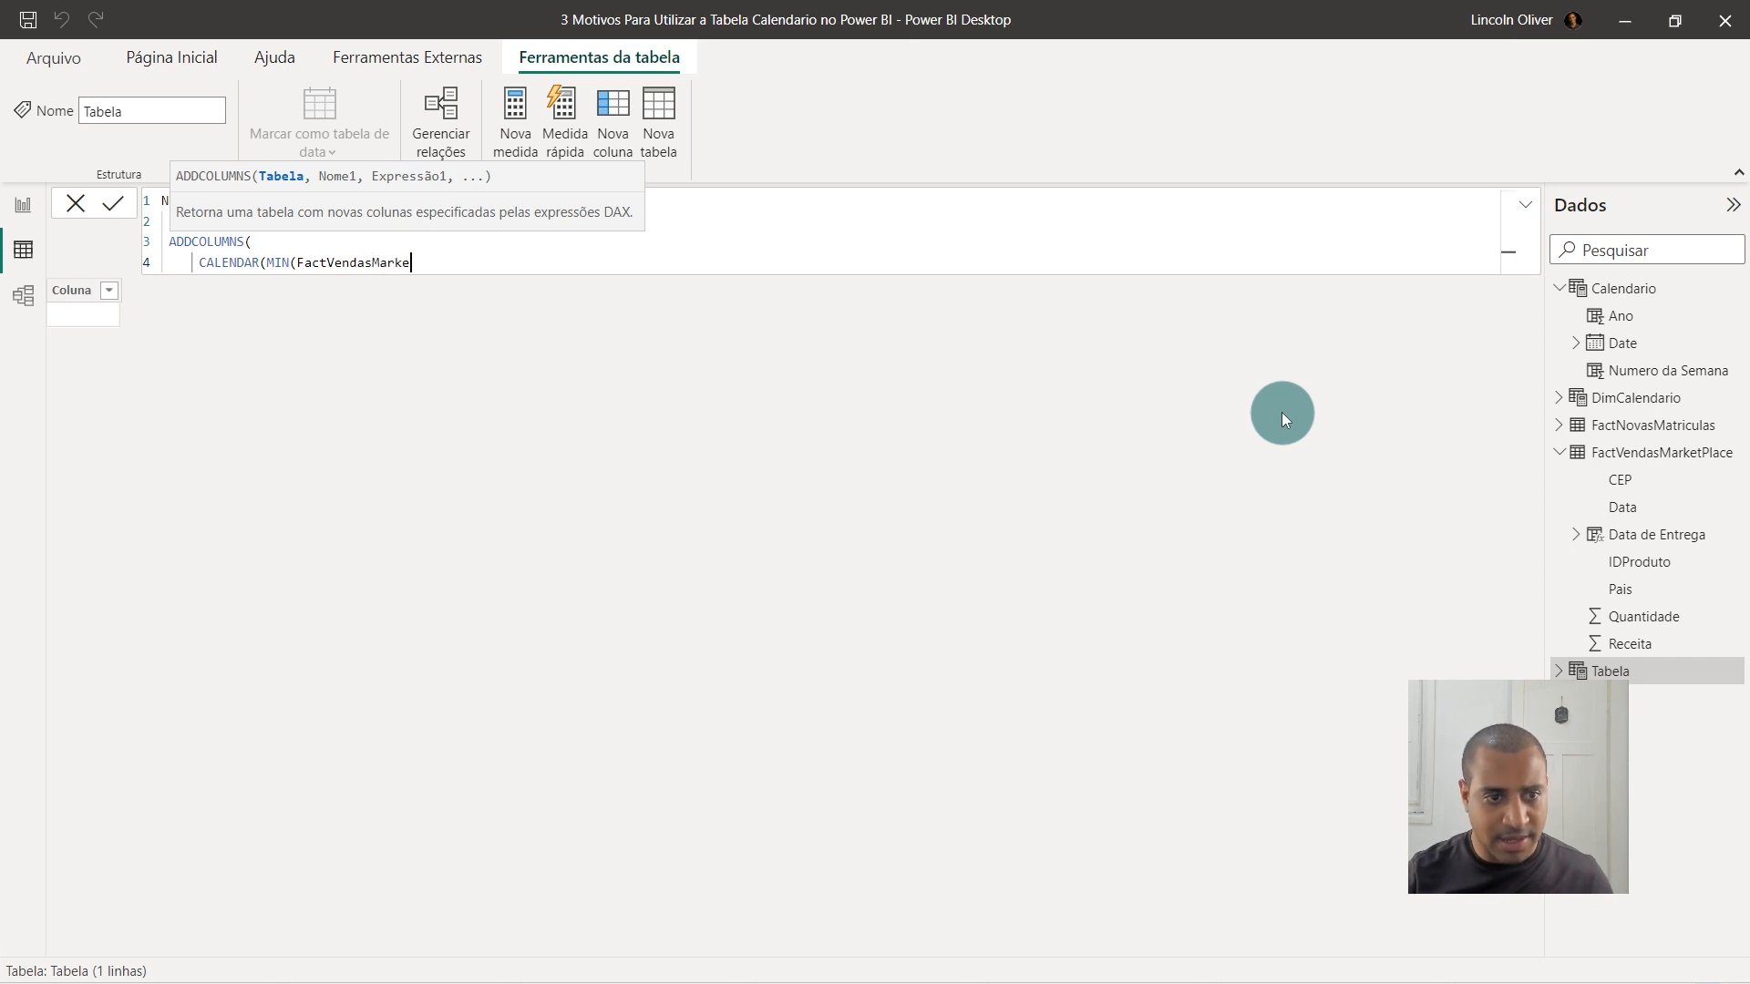
pyautogui.write('tPlace')
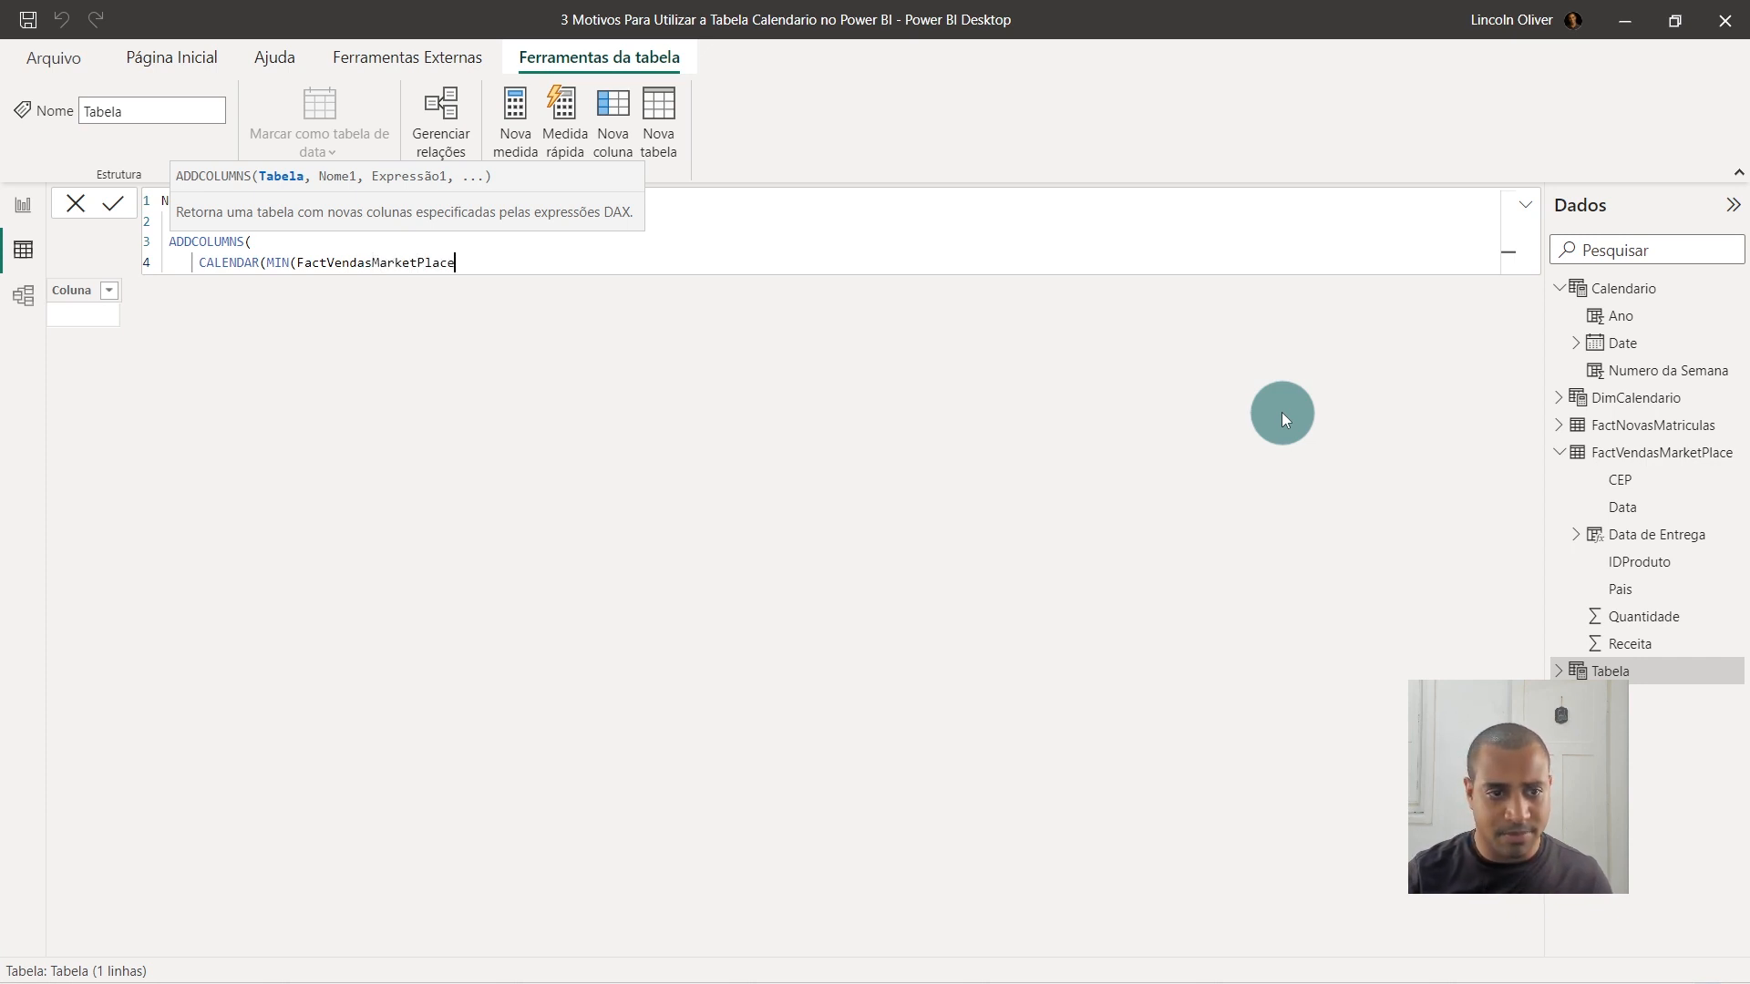
pyautogui.write('[Data]),')
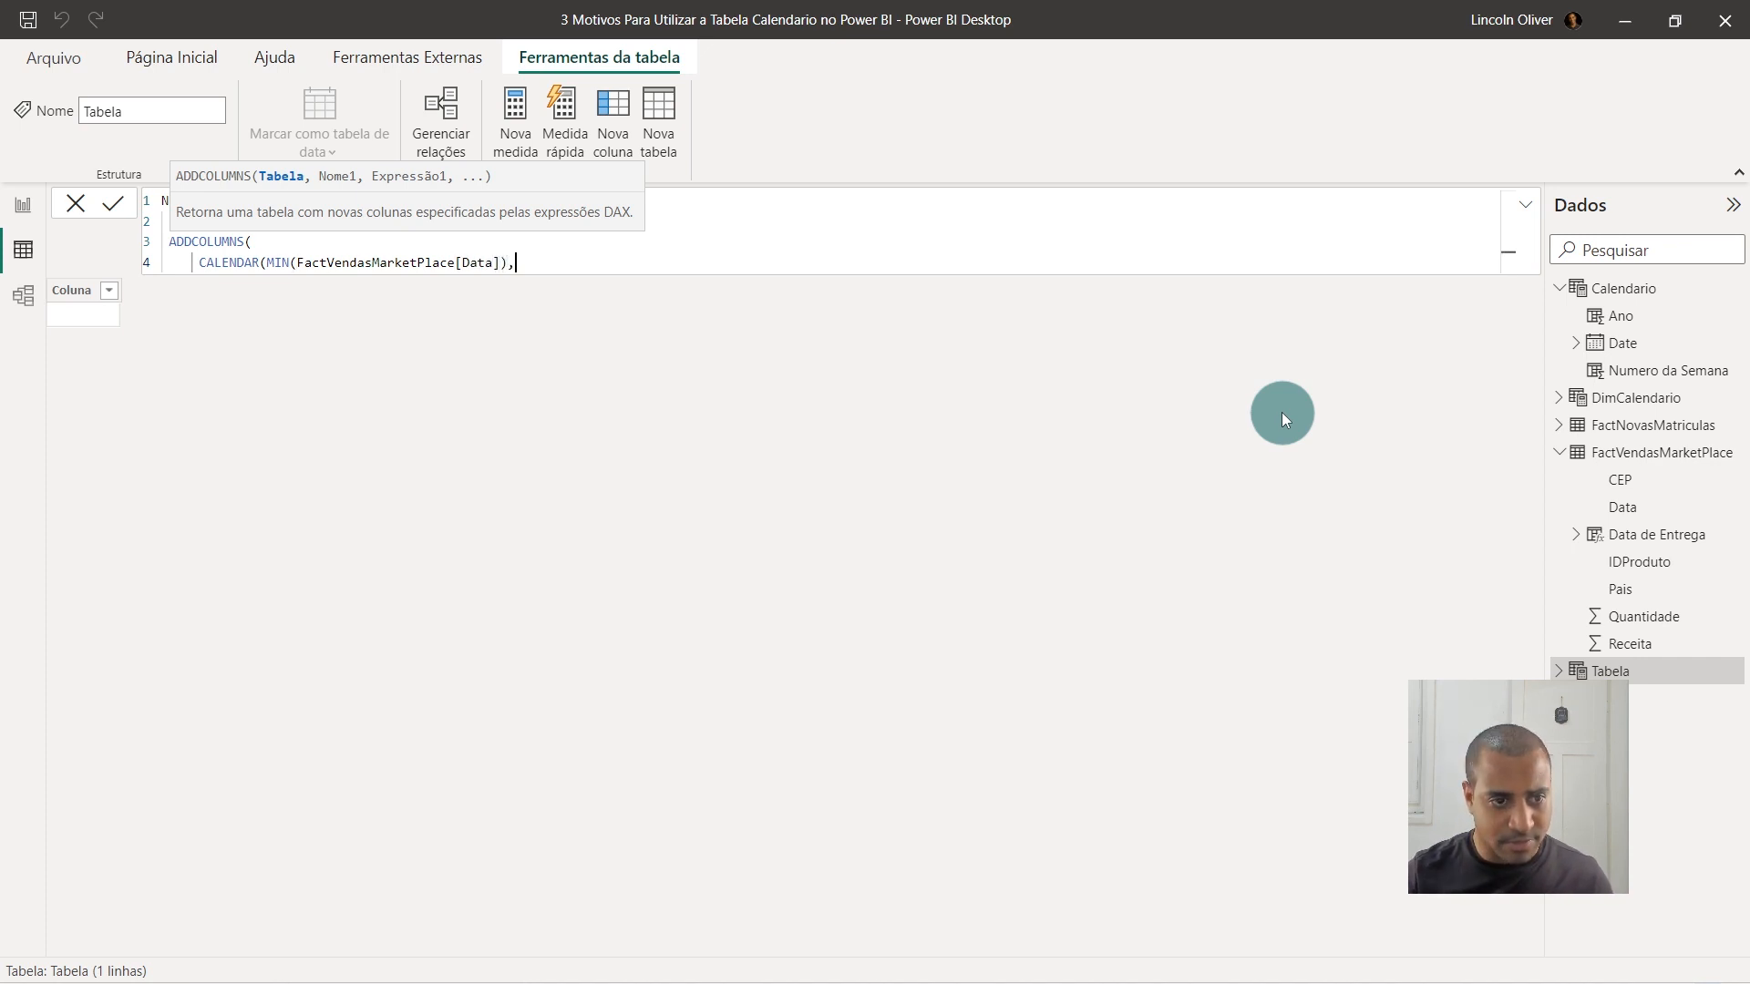
# Enter MAX(FactNovasMatriculas[DATA DA TRANSAÇÃO]) as the CALENDAR end date, close the functions and commit the formula.
pyautogui.write('MAX(')
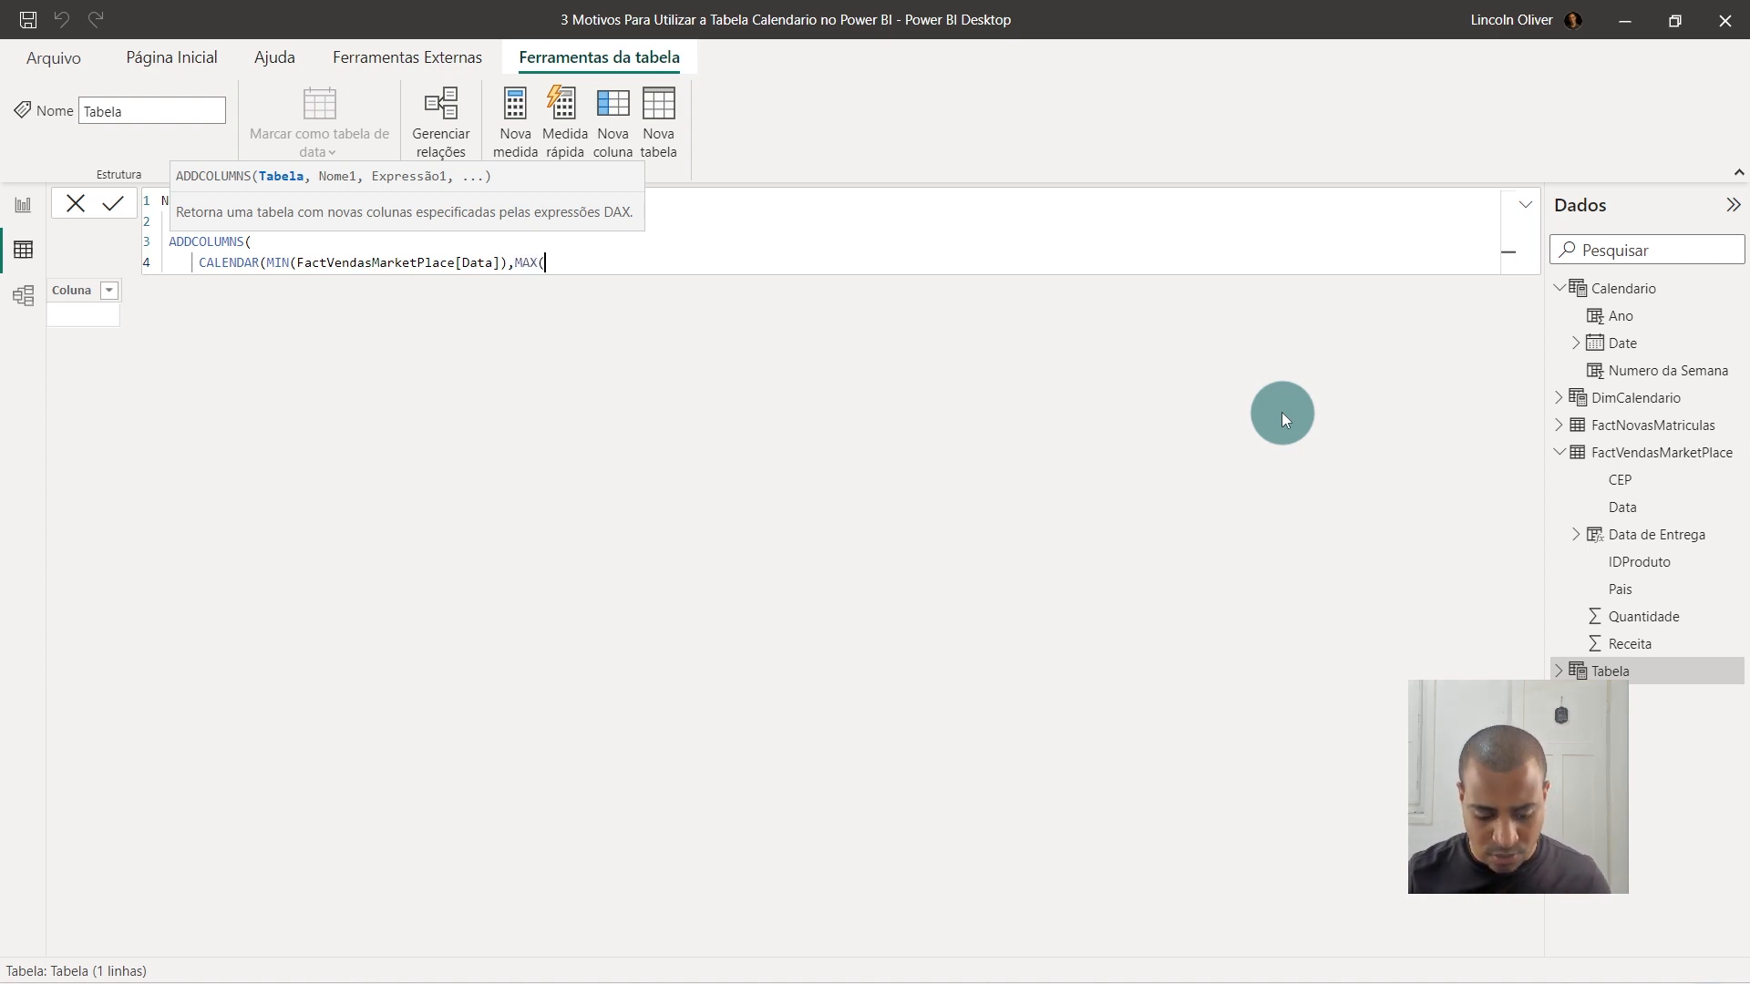
pyautogui.write('Fact')
pyautogui.write('Novas')
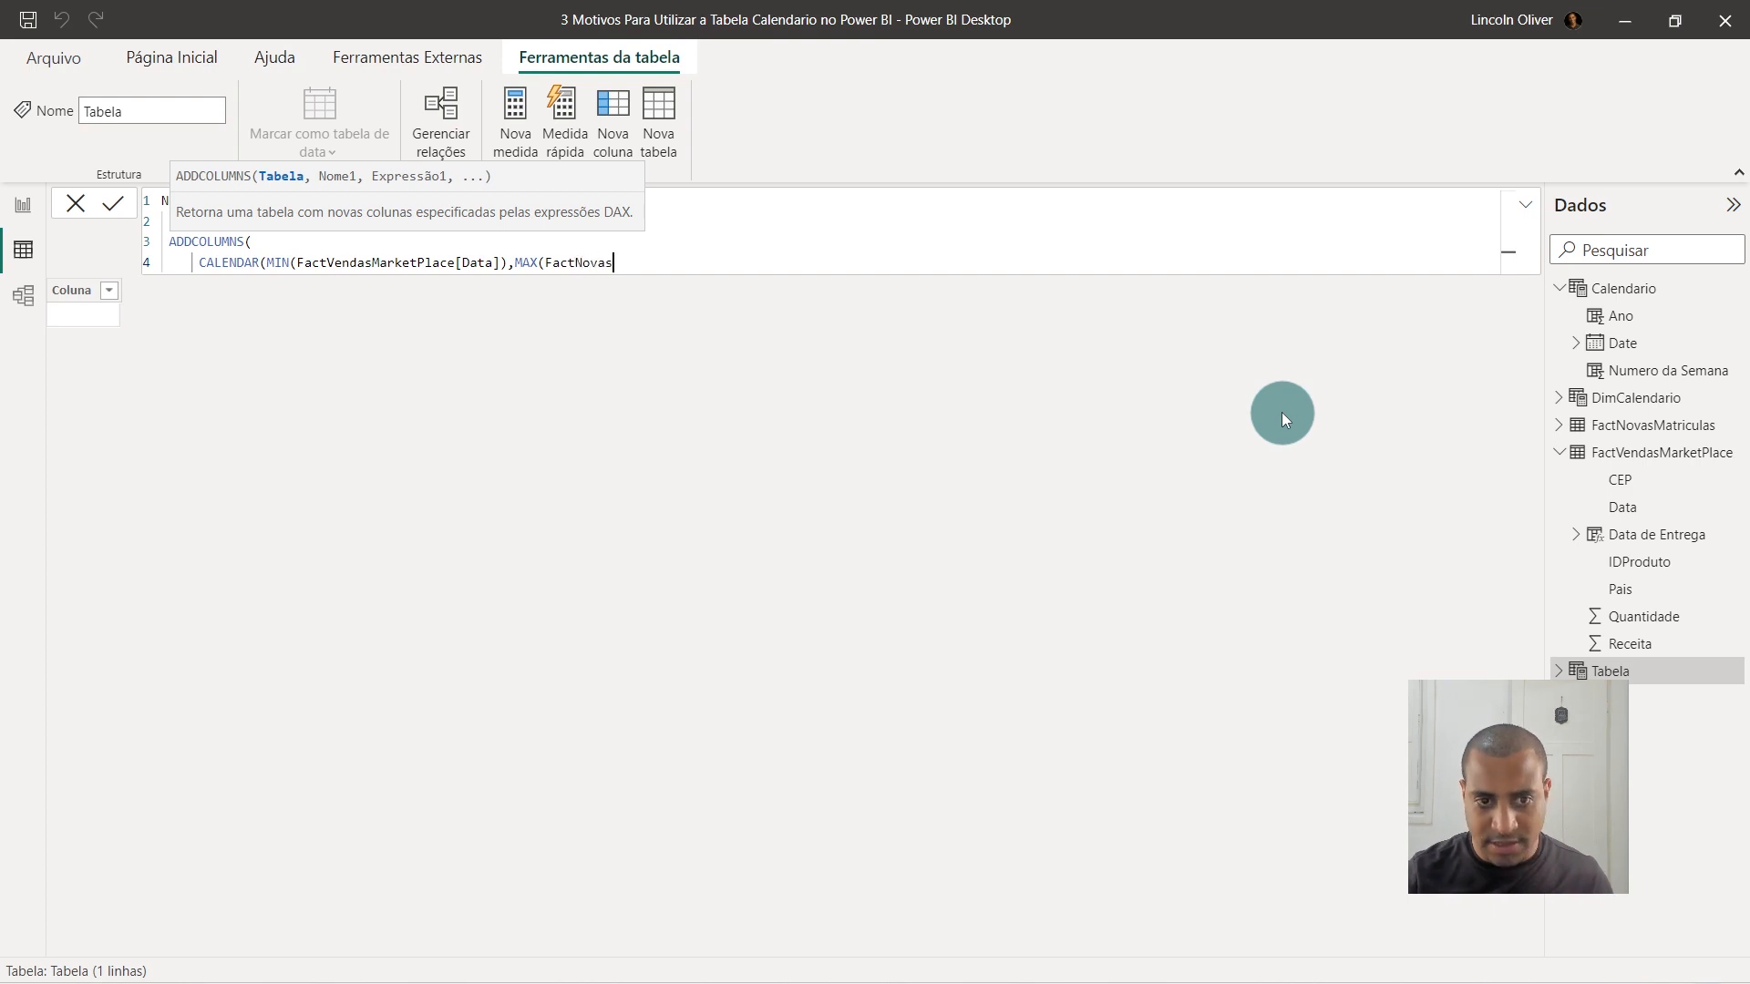
pyautogui.write('Matriculas')
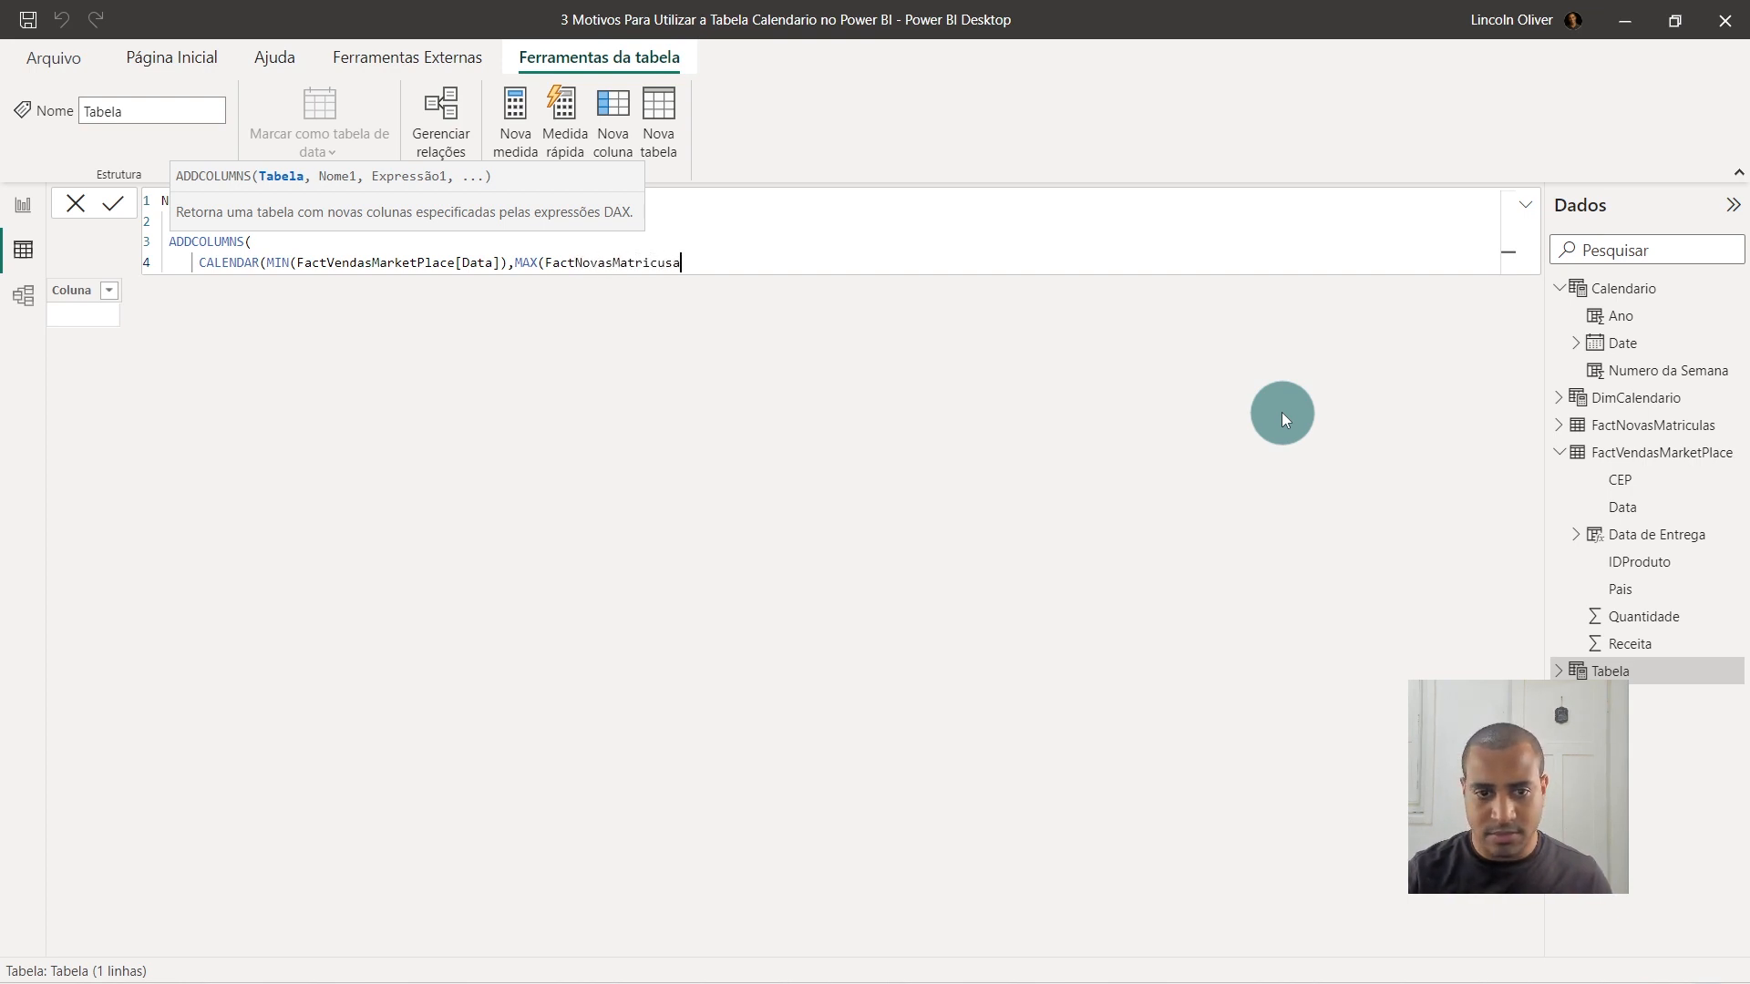
pyautogui.write('[d')
pyautogui.press('BackSpace')
pyautogui.press('capslock')
pyautogui.write('DATA DA TRANAÇÃ')
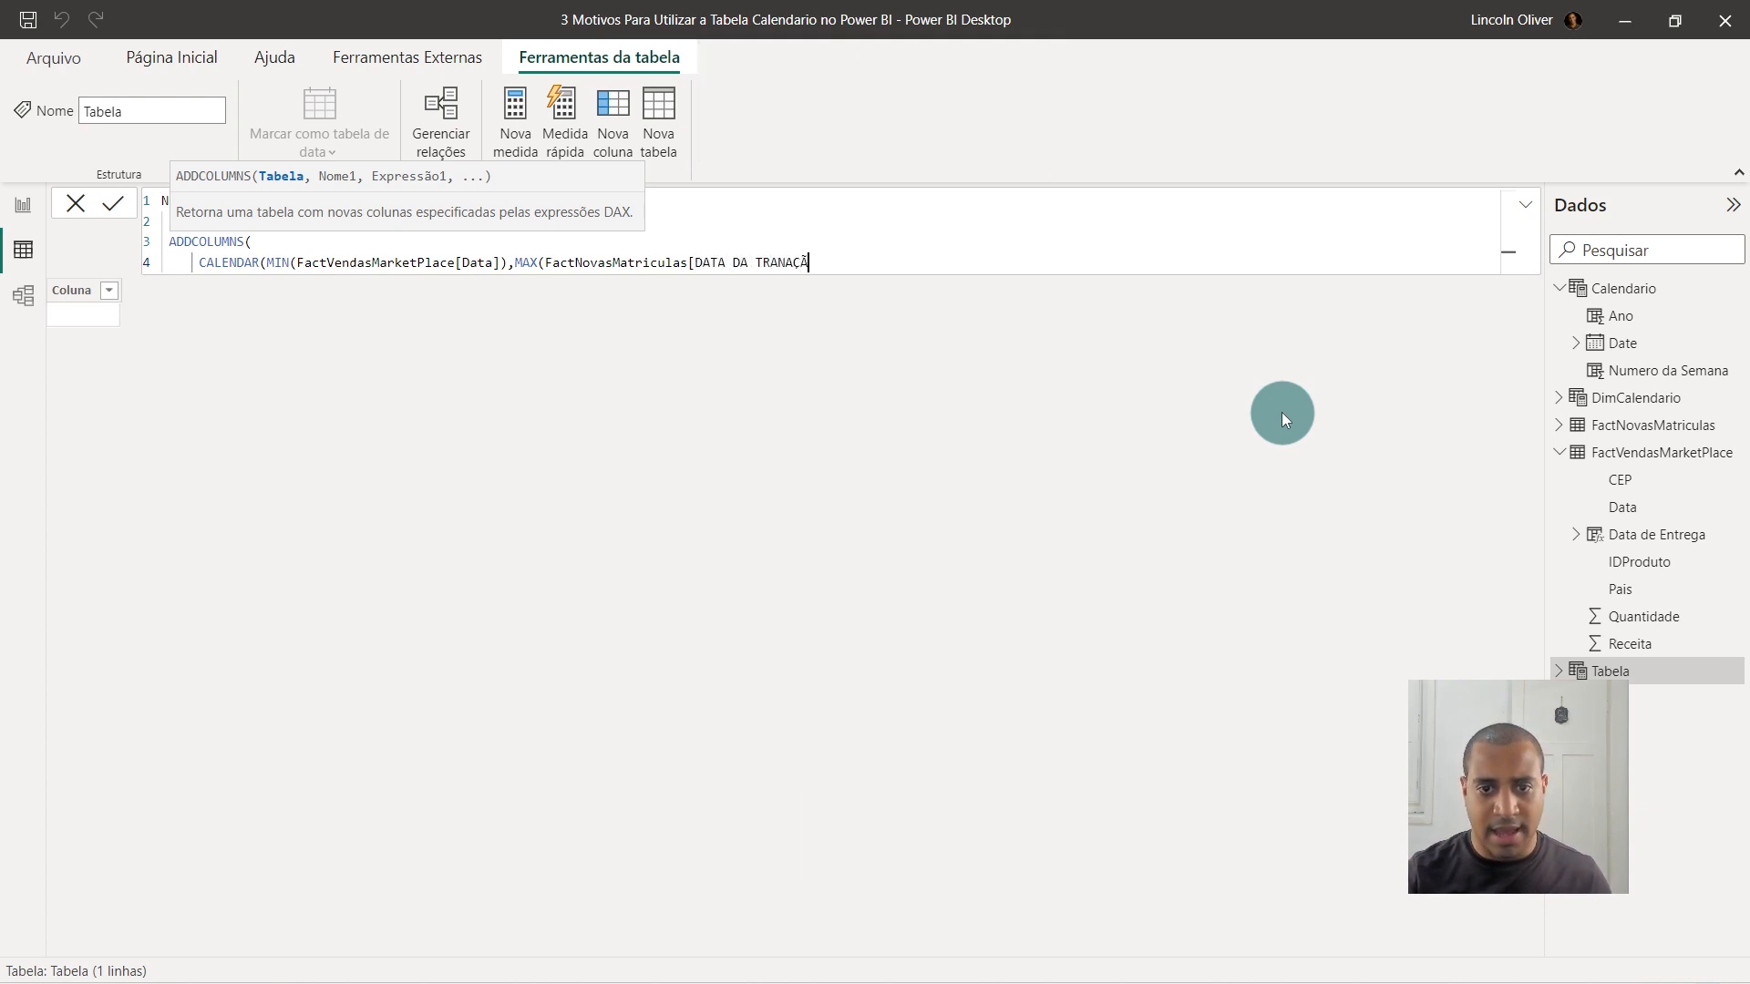
pyautogui.press('BackSpace')
pyautogui.write('SAÇÃO')
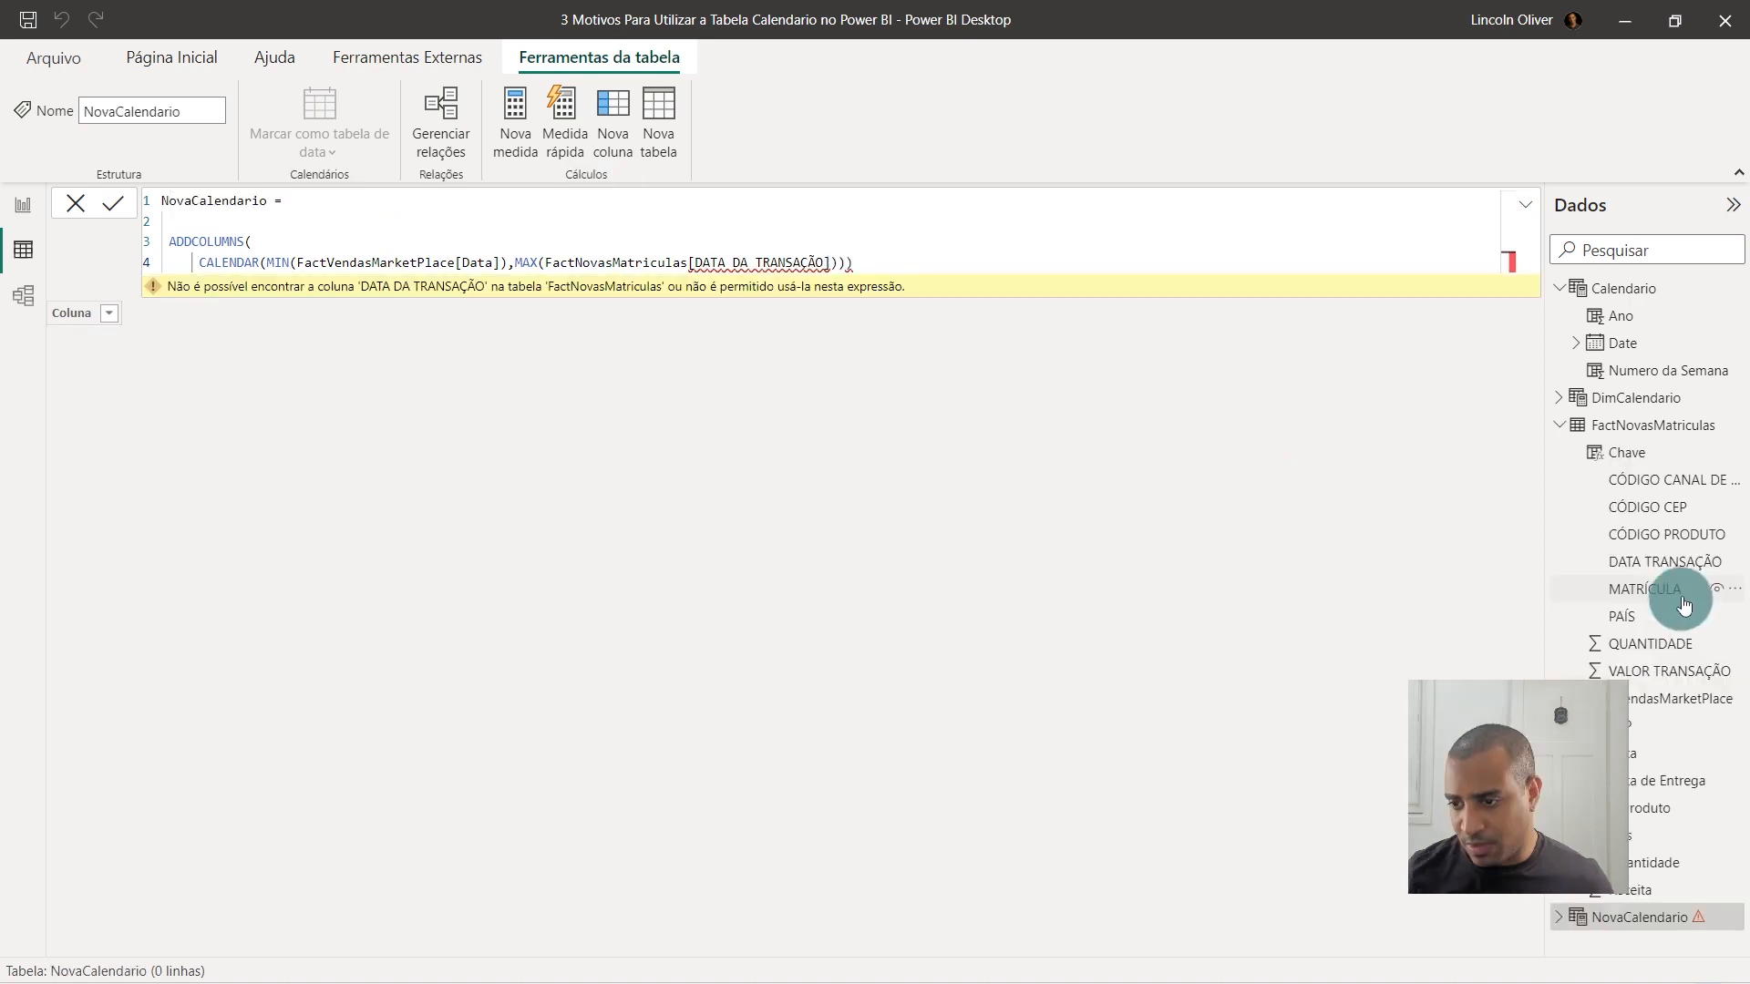
# Correct the column reference inside MAX to FactNovasMatriculas[DATA TRANSAÇÃO] and delete the leftover text after it.
pyautogui.doubleClick(740, 265)
pyautogui.press('BackSpace')
pyautogui.press('Tab')
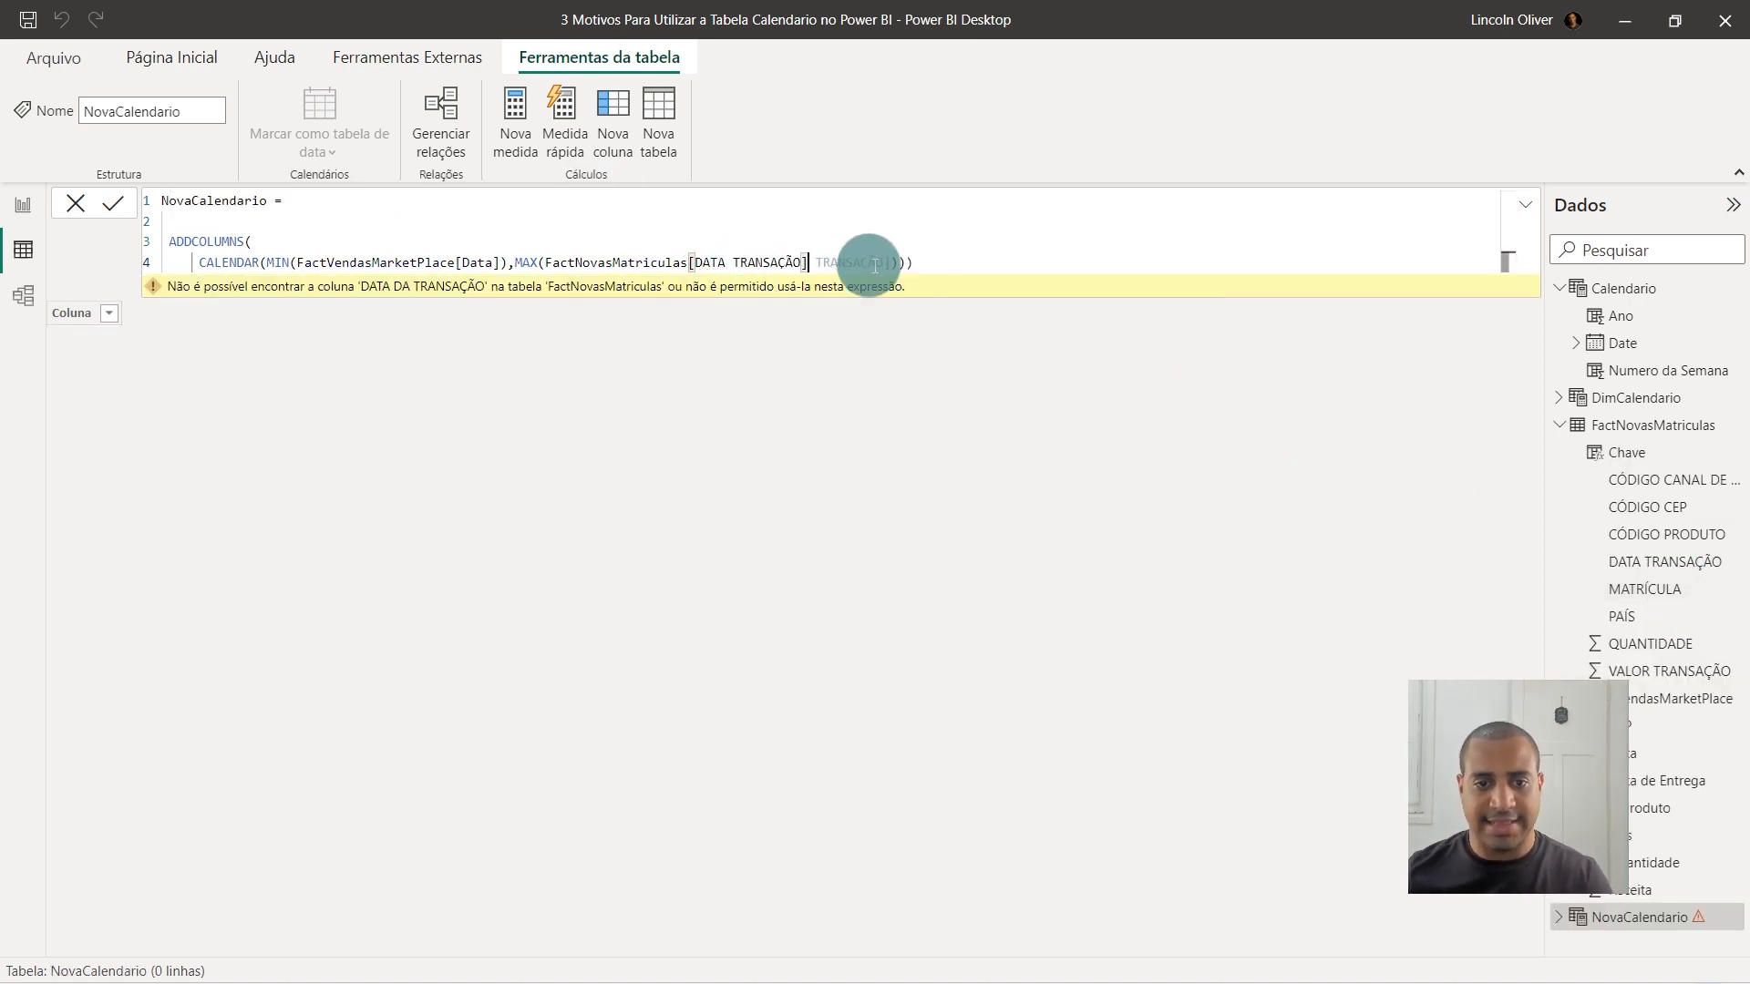
pyautogui.moveTo(890, 261); pyautogui.dragTo(807, 258)
pyautogui.press('BackSpace')
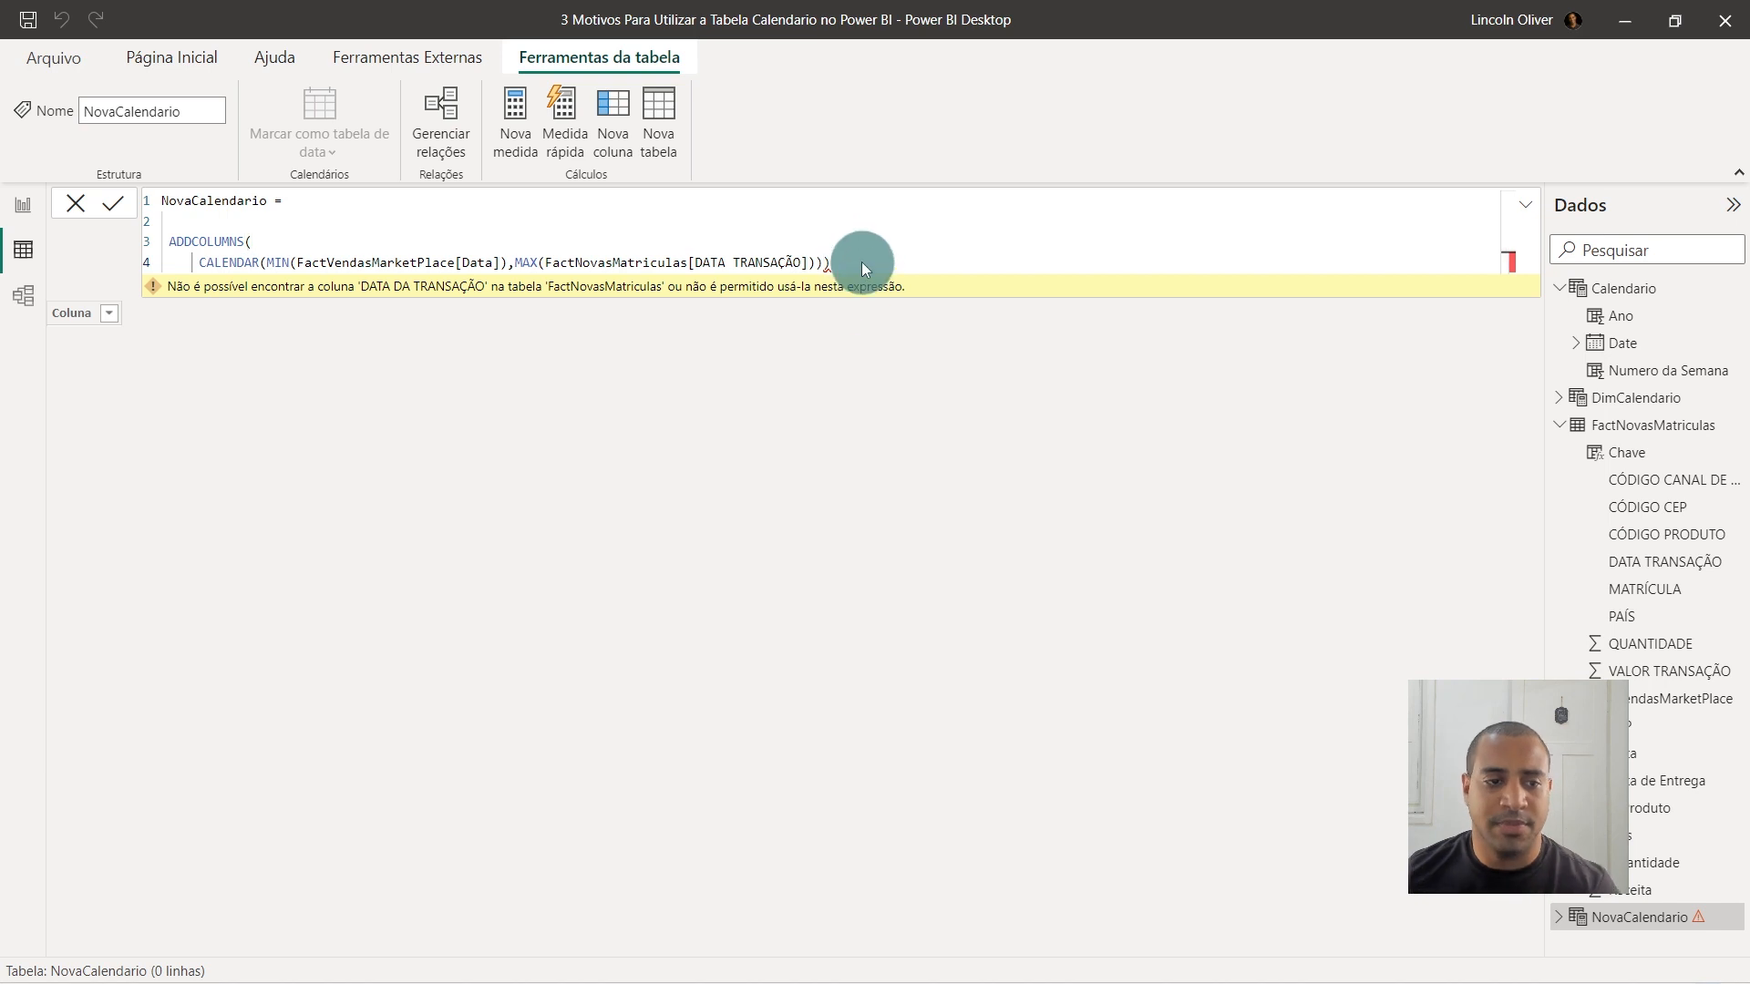
# Remove the ADDCOLUMNS wrapper and its closing parenthesis, then commit NovaCalendario with only the CALENDAR expression.
pyautogui.press('BackSpace')
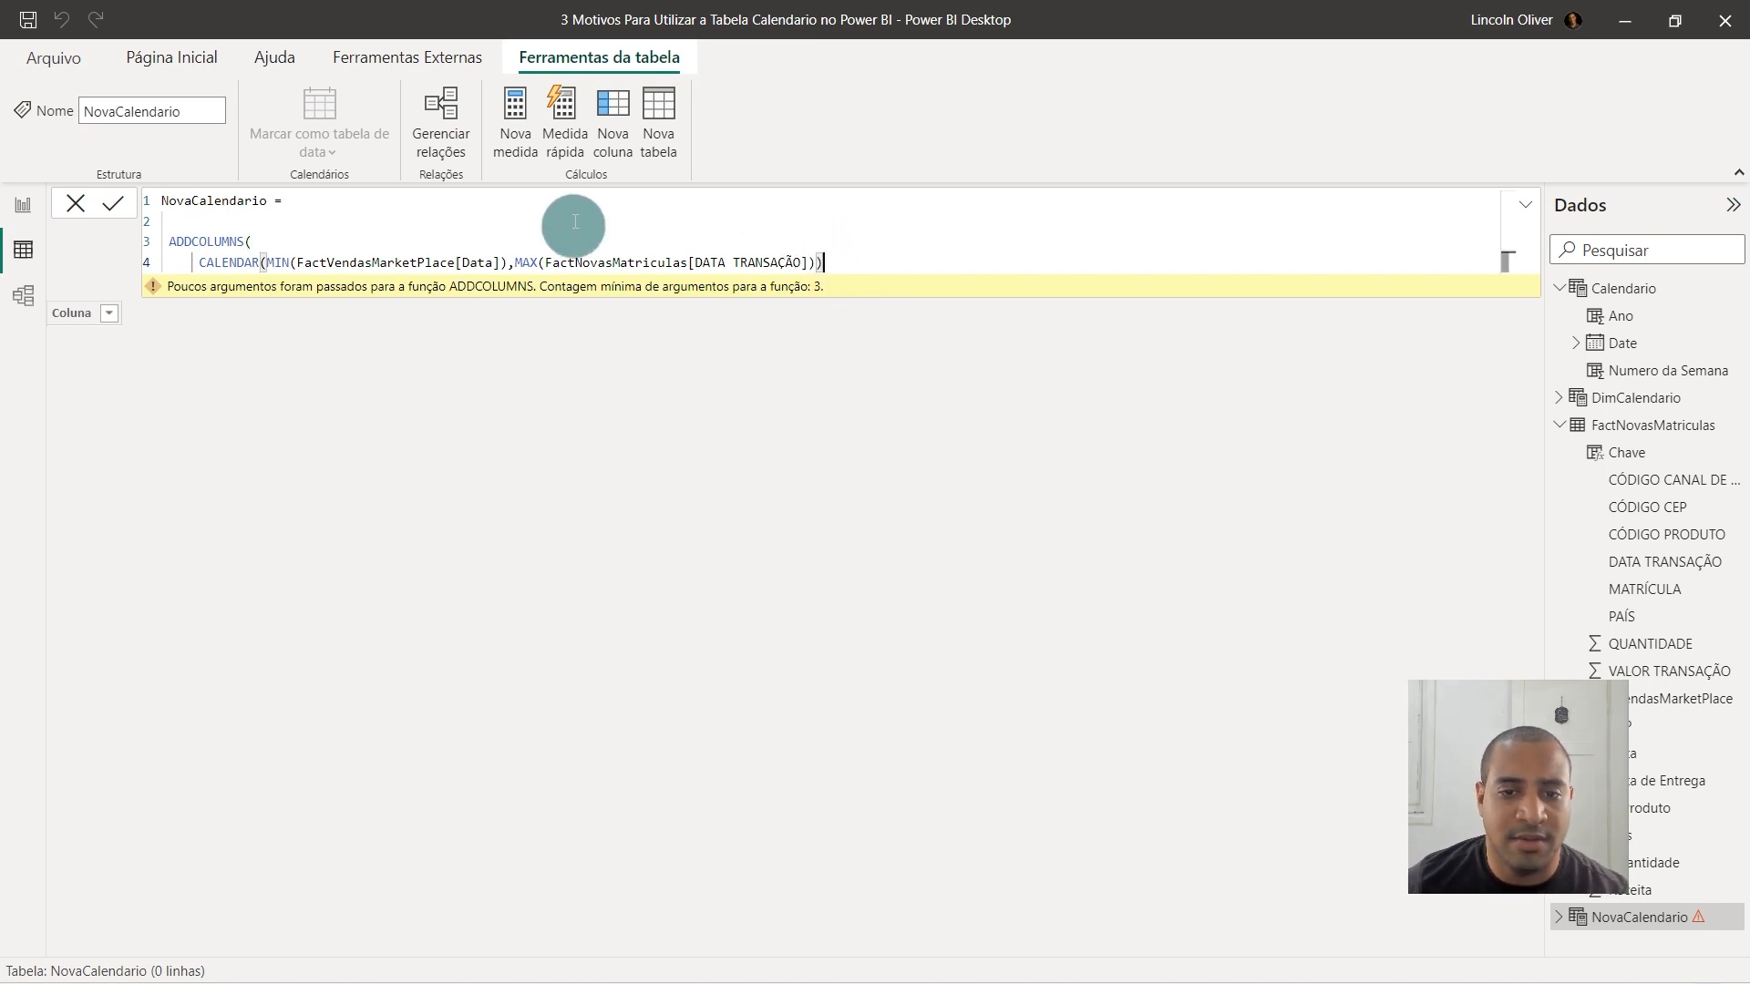
pyautogui.moveTo(264, 241); pyautogui.dragTo(160, 238)
pyautogui.press('BackSpace')
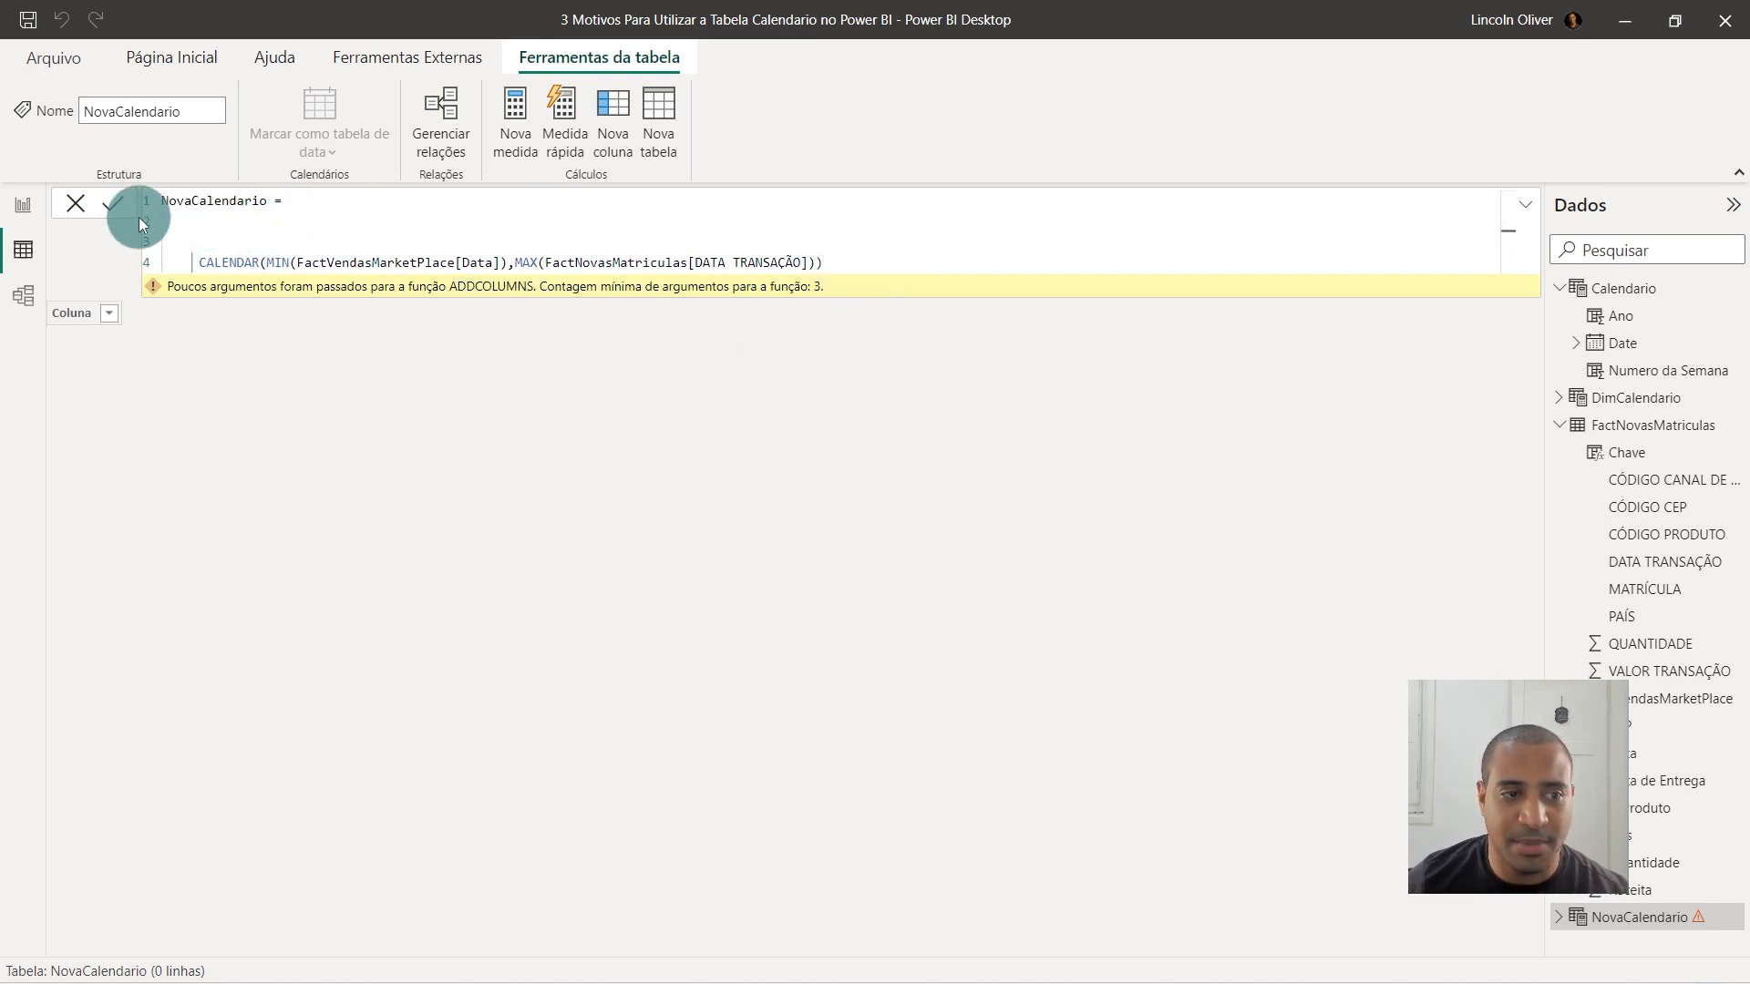
pyautogui.press('BackSpace')
pyautogui.press('BackSpace')
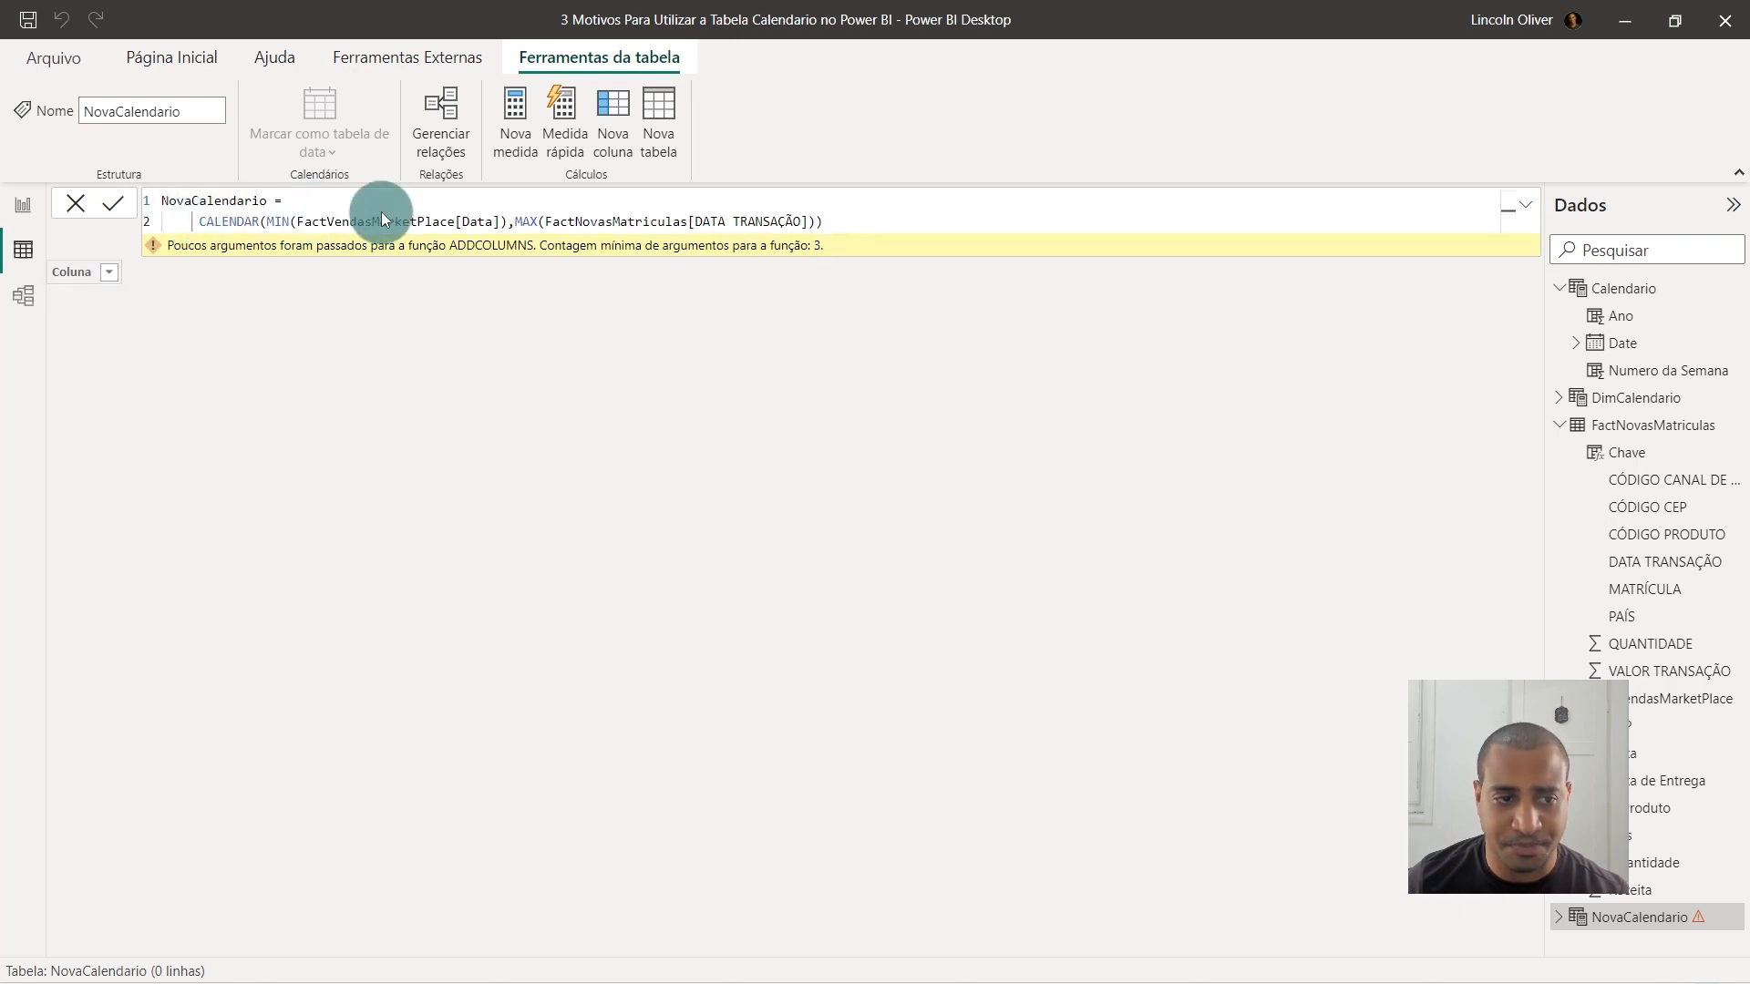
pyautogui.press('Return')
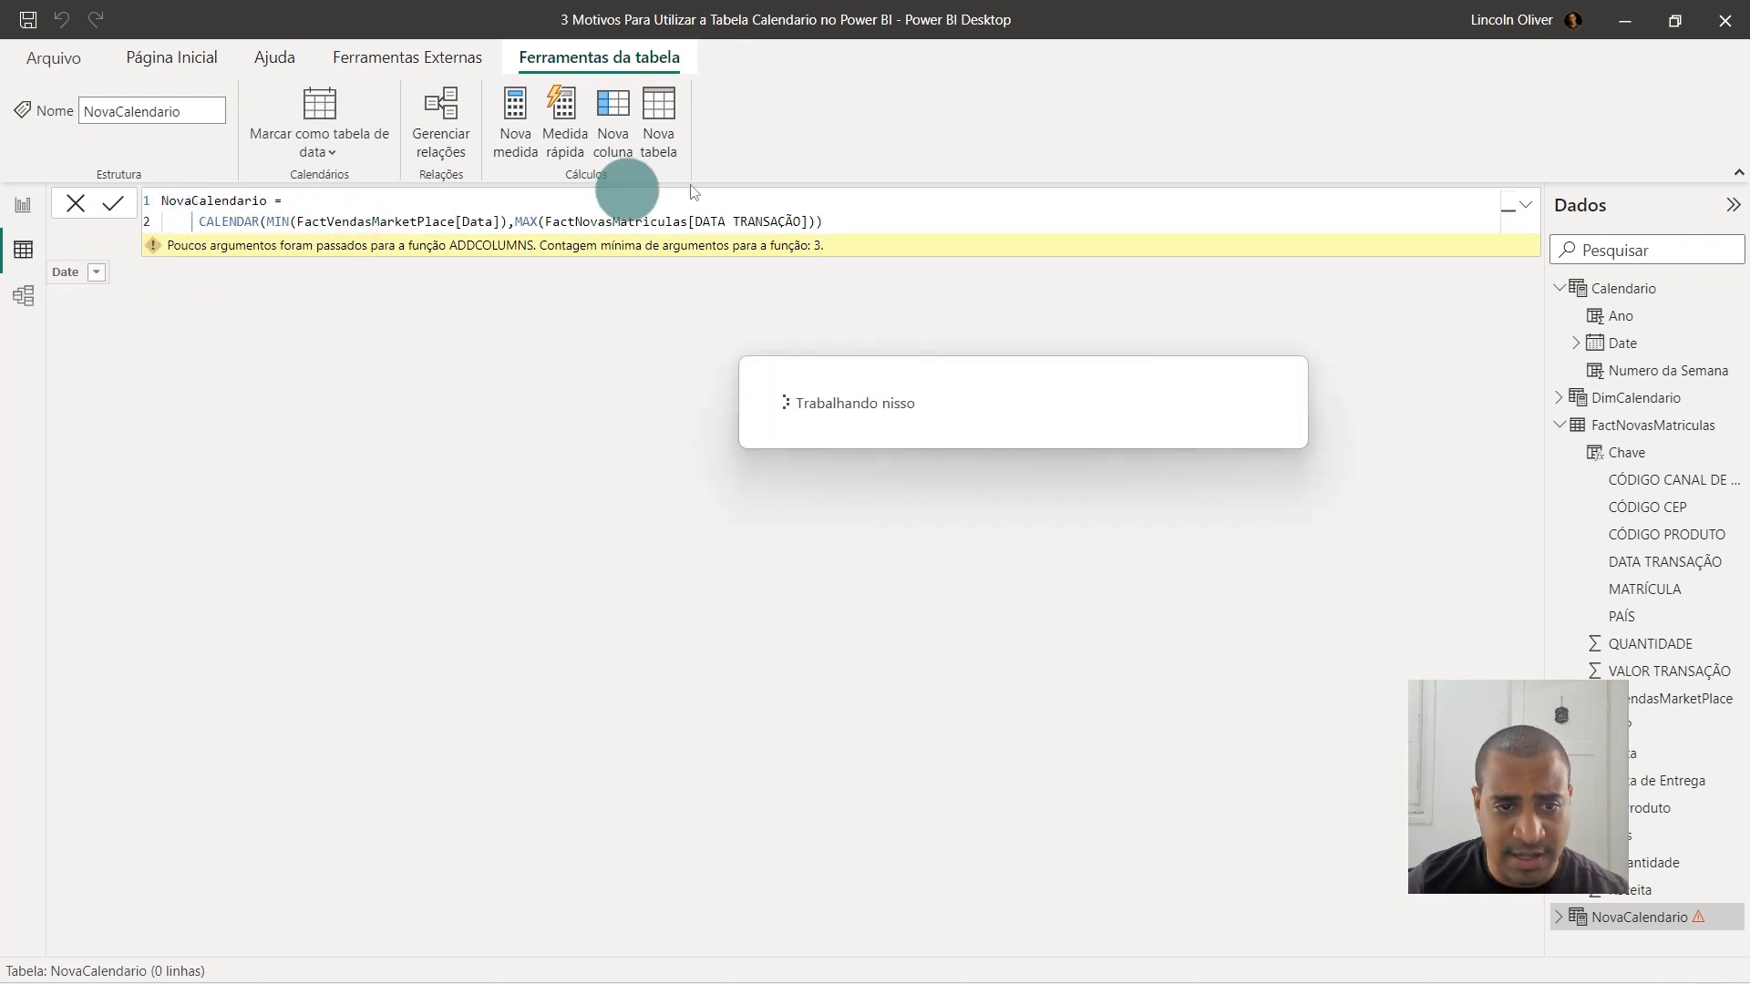
# Insert ADDCOLUMNS with an opening parenthesis on its own line above the CALENDAR expression.
pyautogui.click(309, 201)
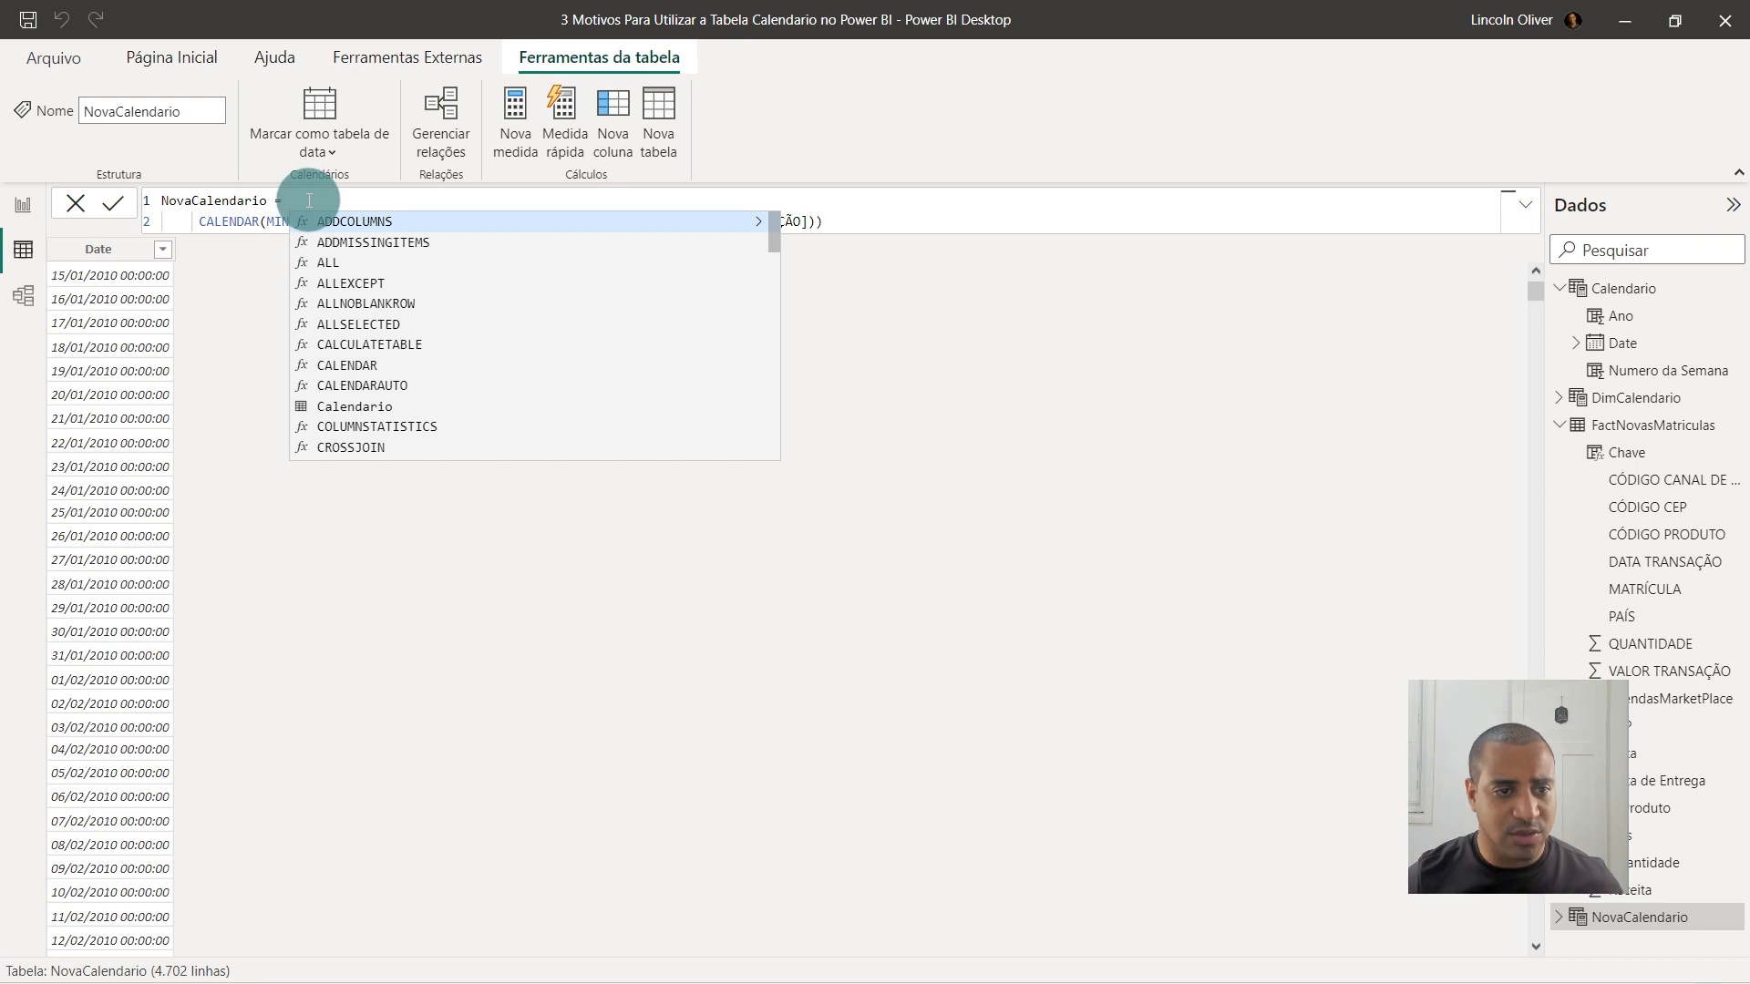
pyautogui.hotkey('shift', 'Return')
pyautogui.press('Tab')
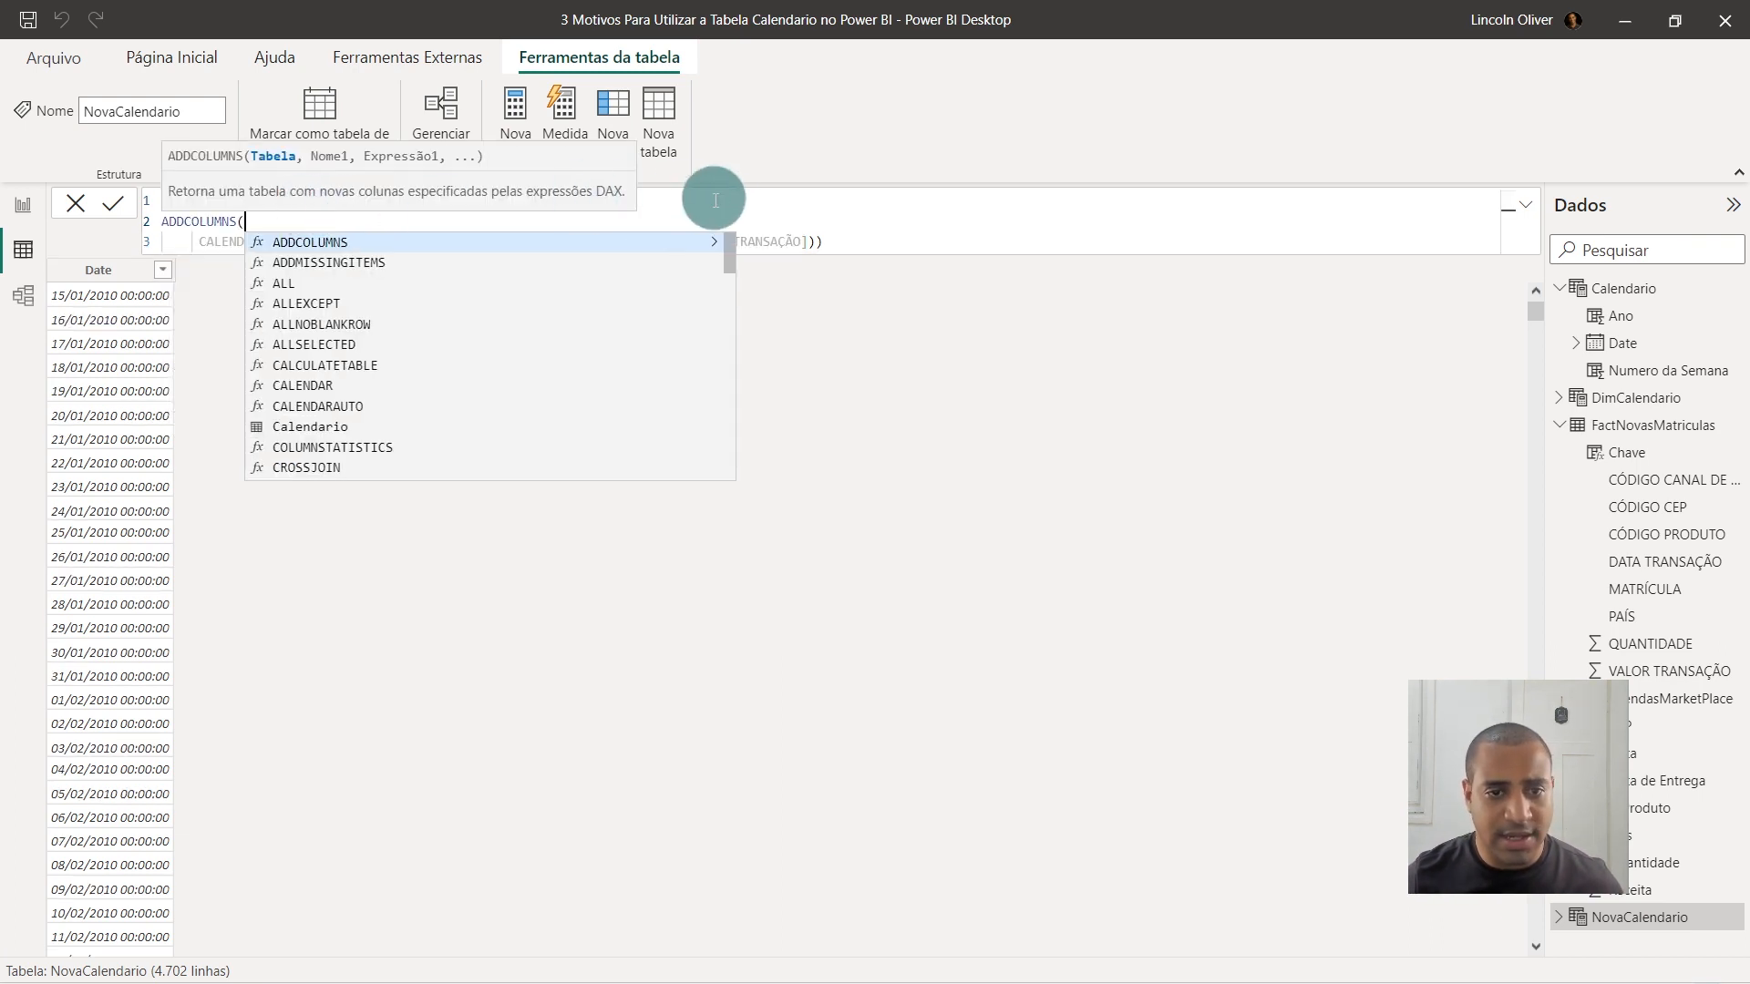
# Close the CALENDAR expression in NovaCalendario with a parenthesis and comma, and start a new line below it.
pyautogui.click(831, 236)
pyautogui.press('BackSpace')
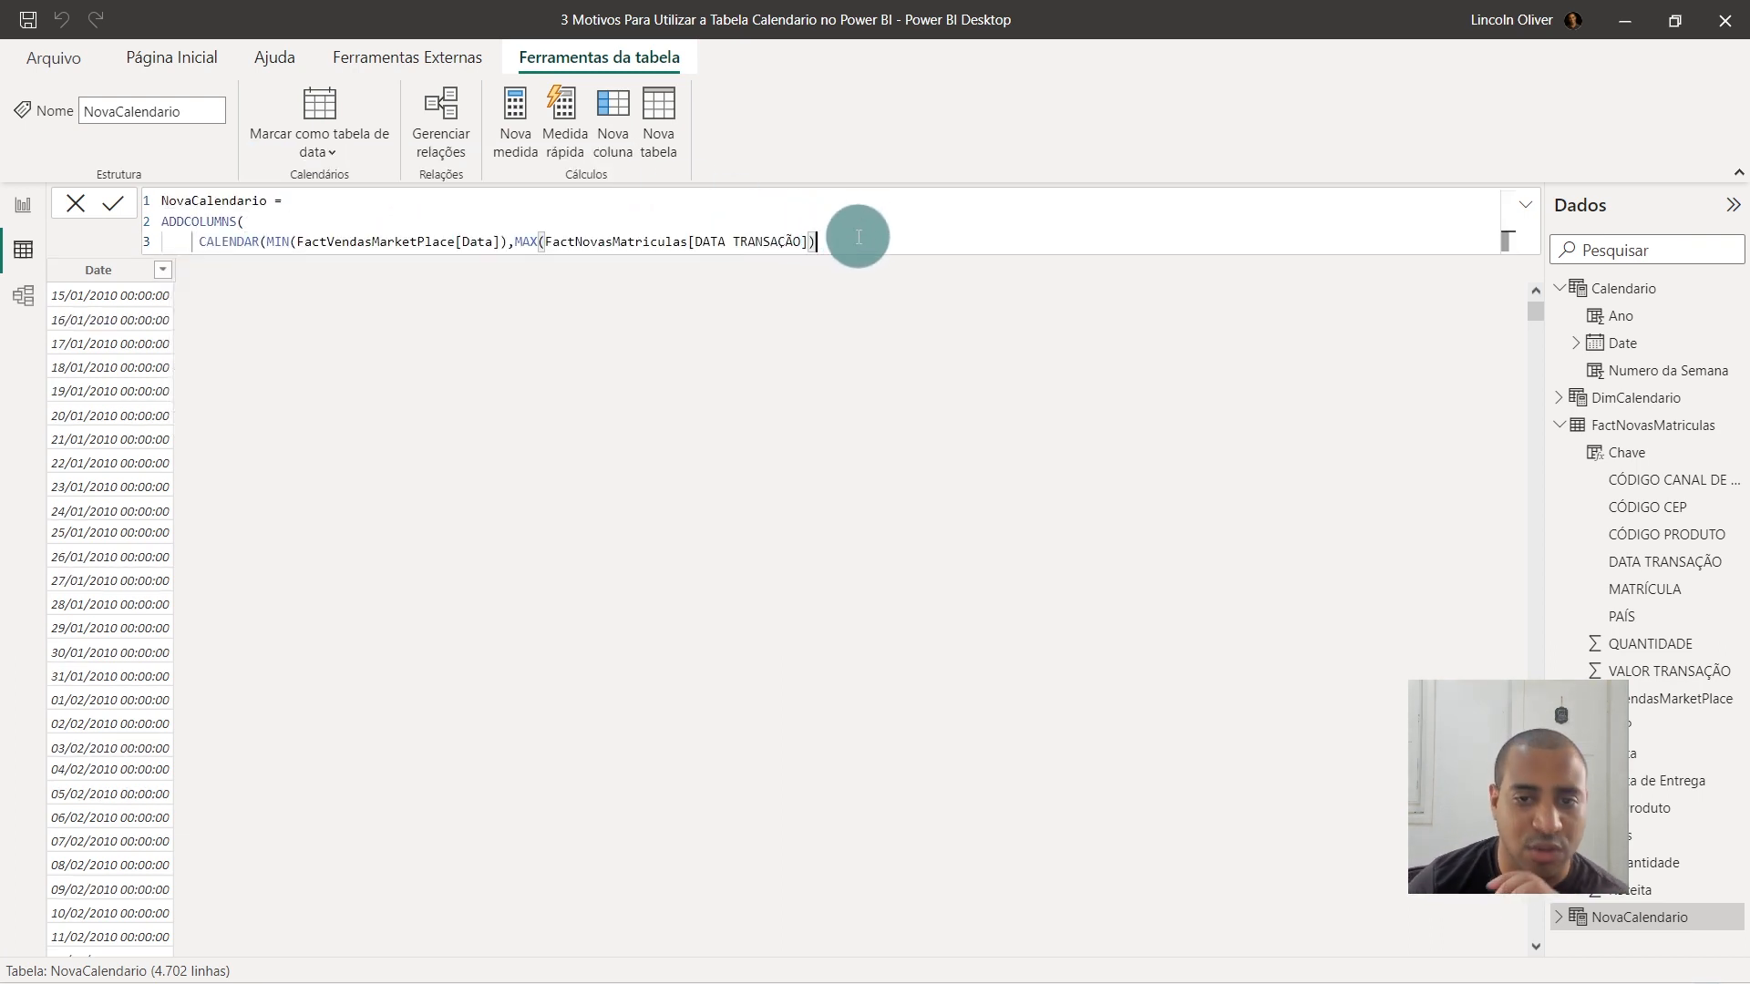
pyautogui.write(',')
pyautogui.press('BackSpace')
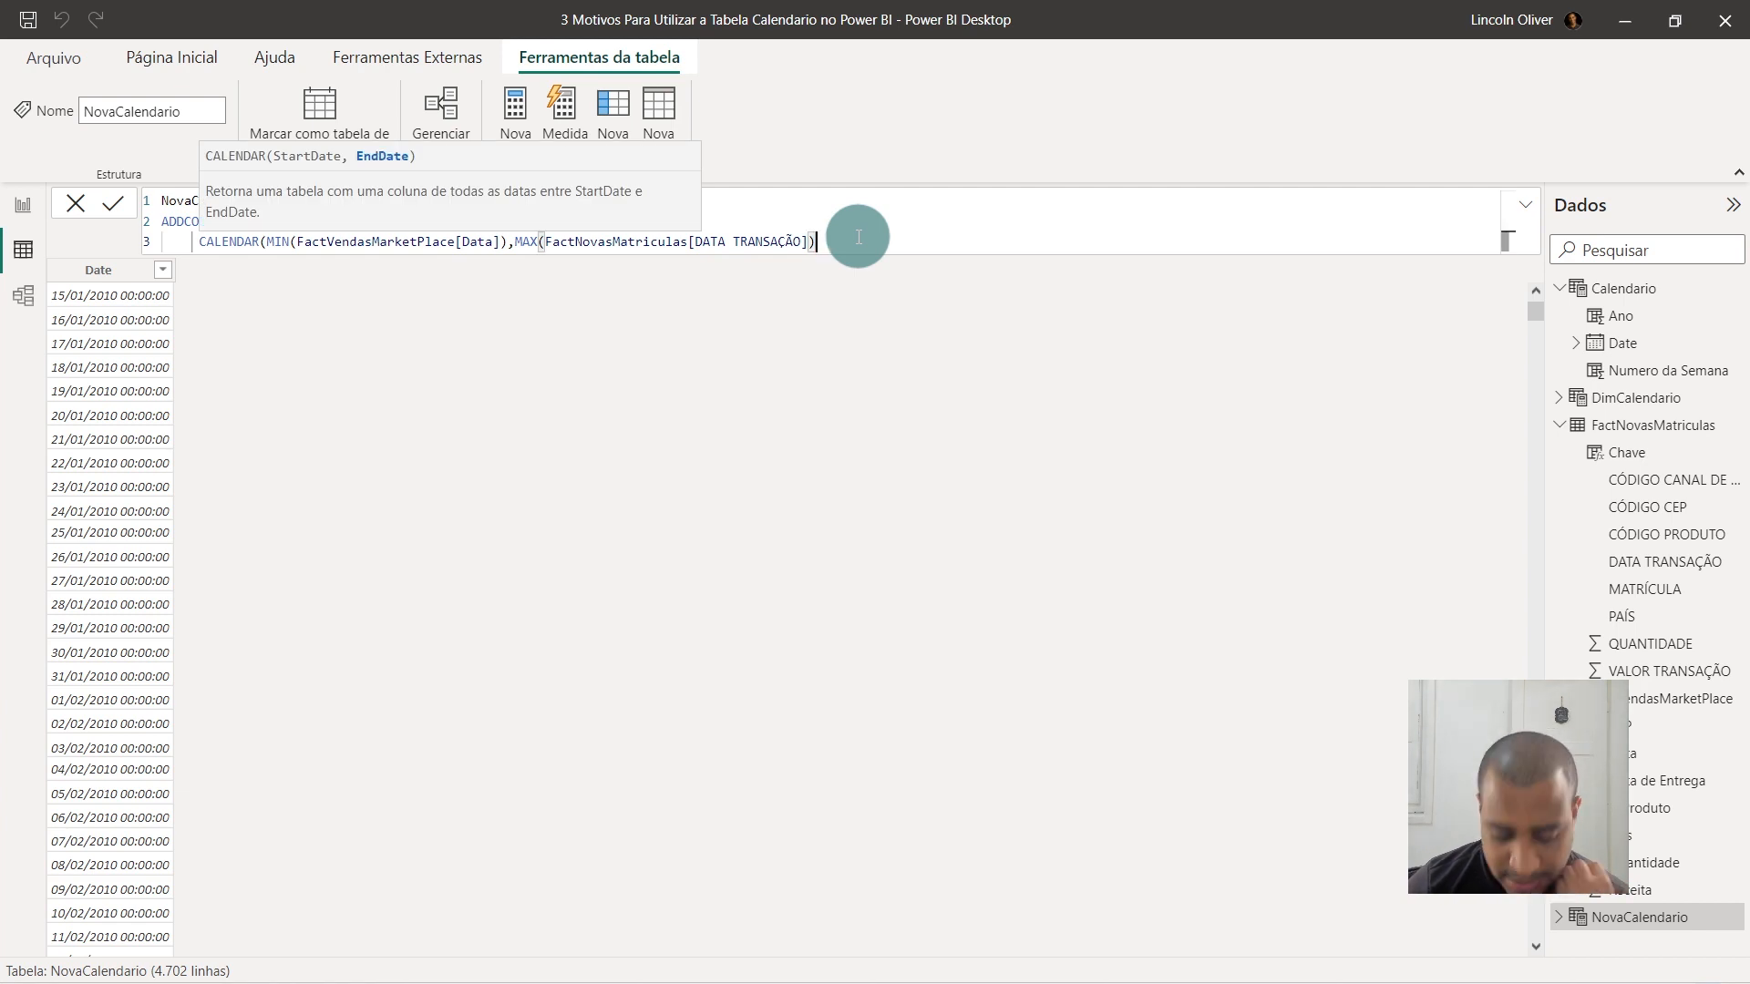
pyautogui.write('),')
pyautogui.press('Return')
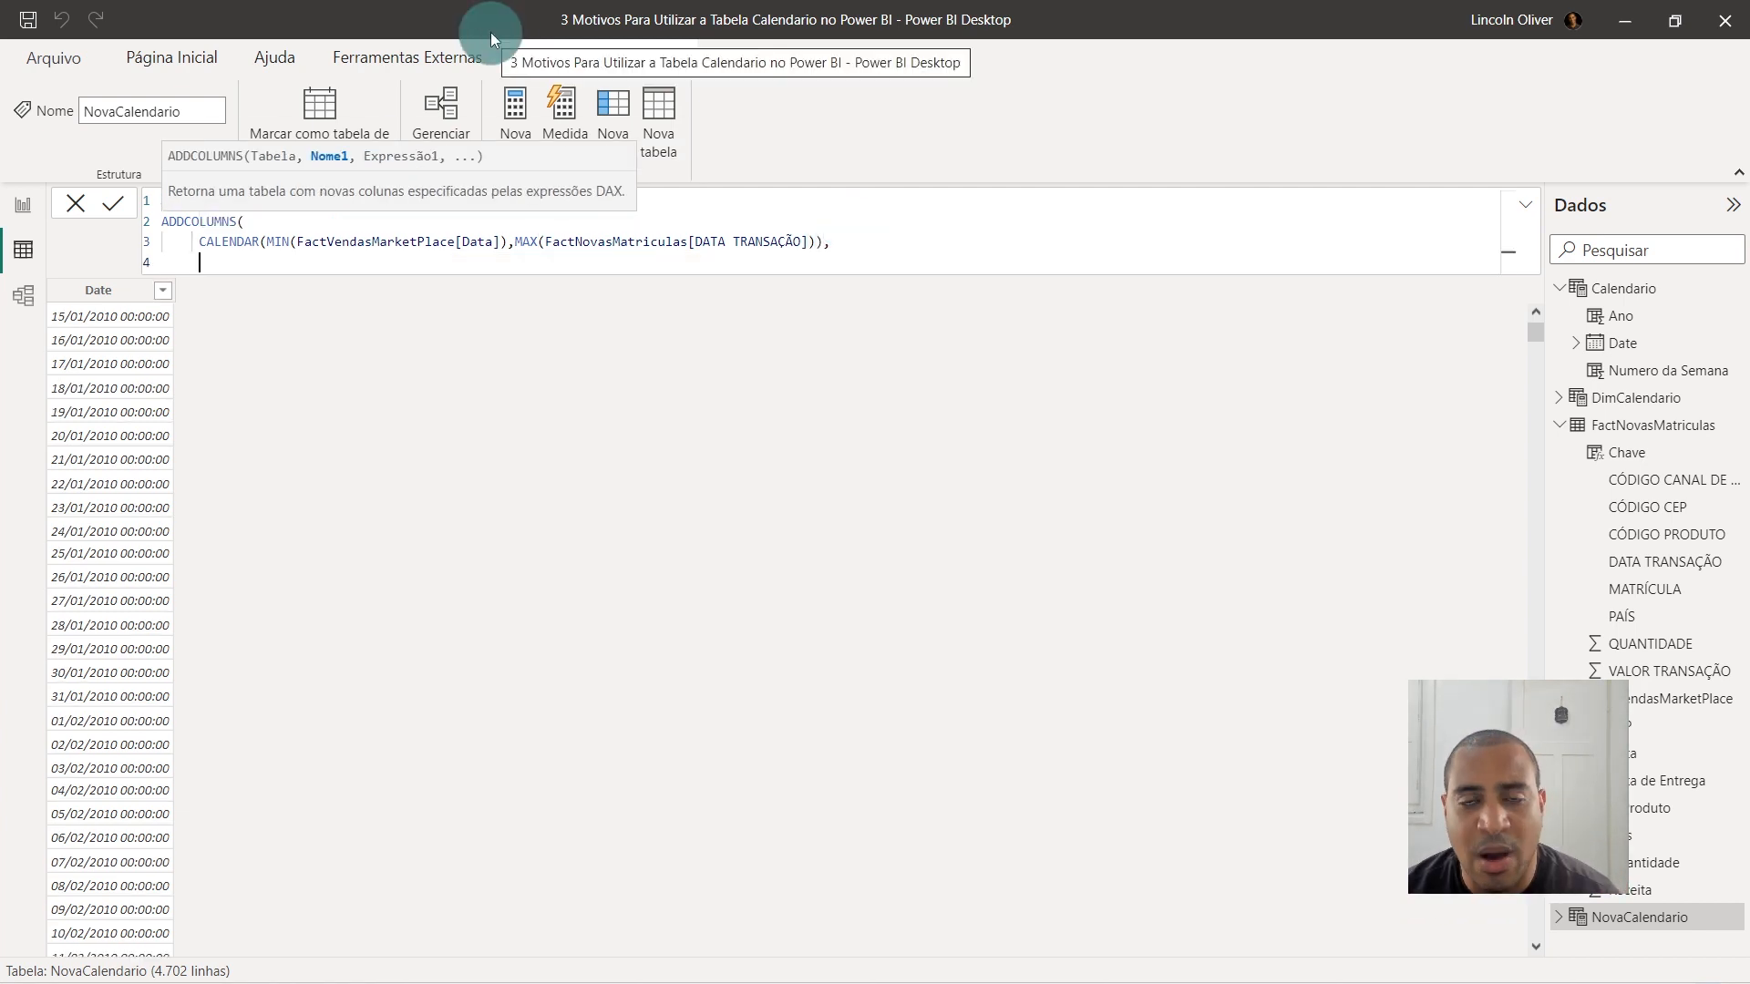
# Add "NOME DA NOVA COLUNAS" as the placeholder column name in ADDCOLUMNS, followed by a comma and a new line.
pyautogui.write('"')
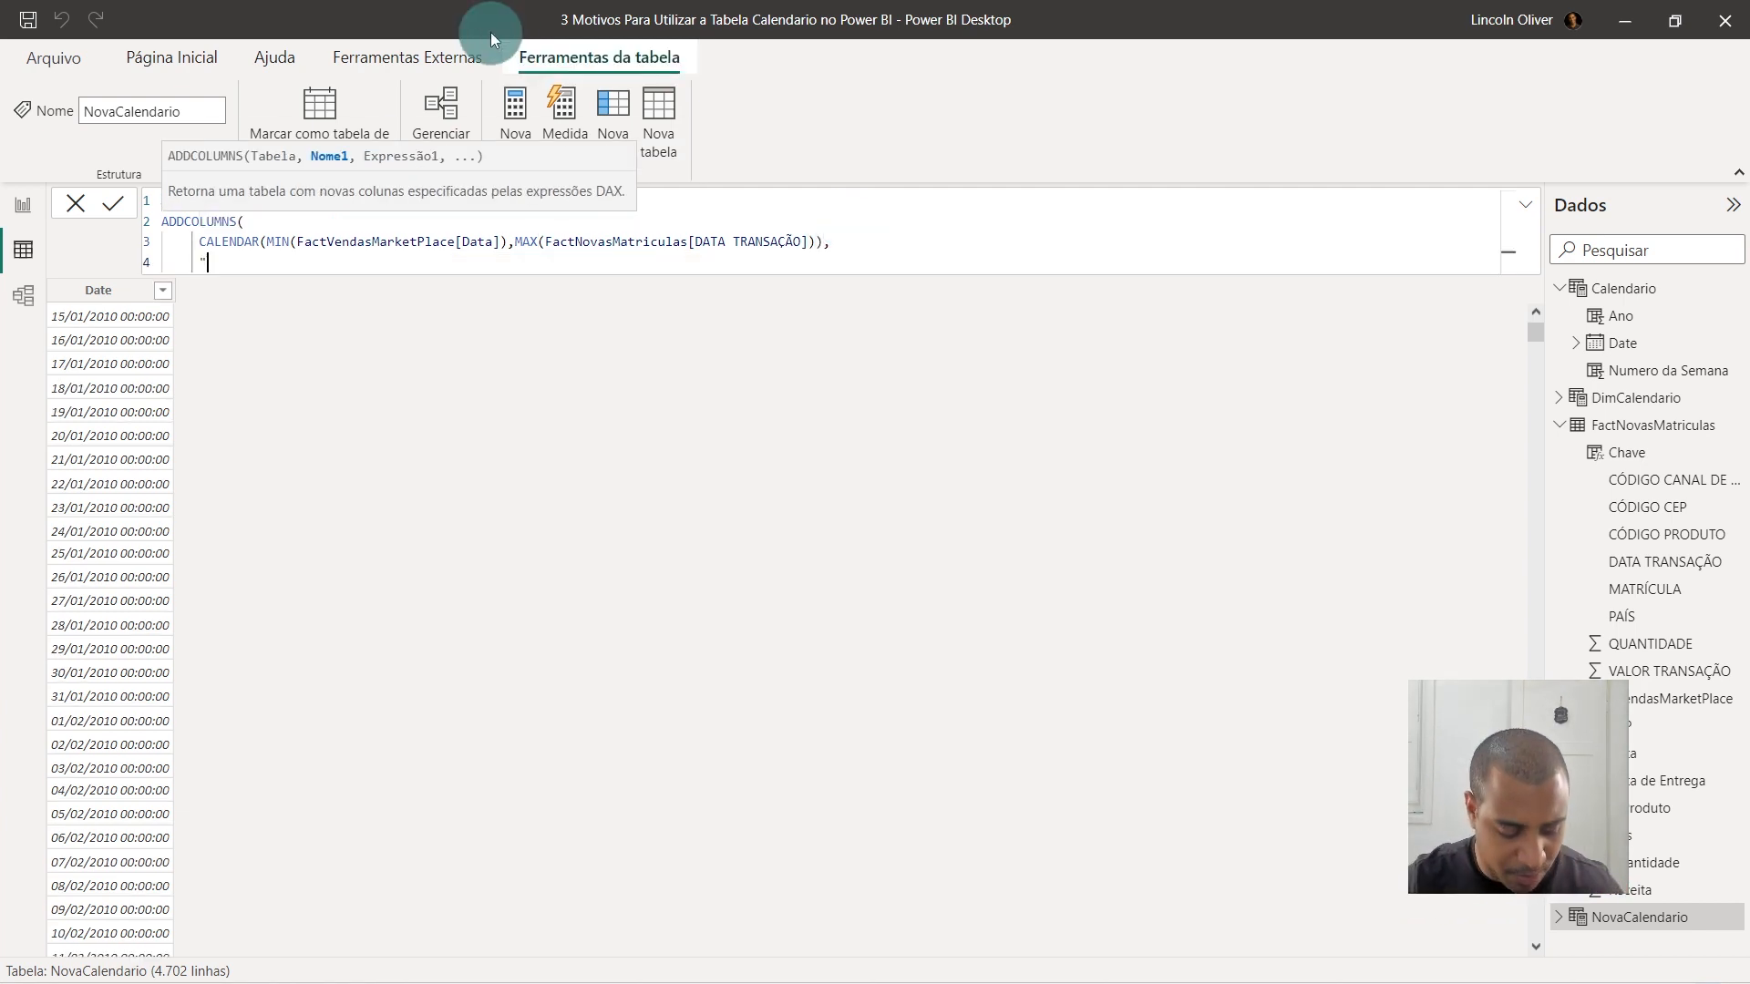
pyautogui.write('NOME DA NOVA COLUNAS",')
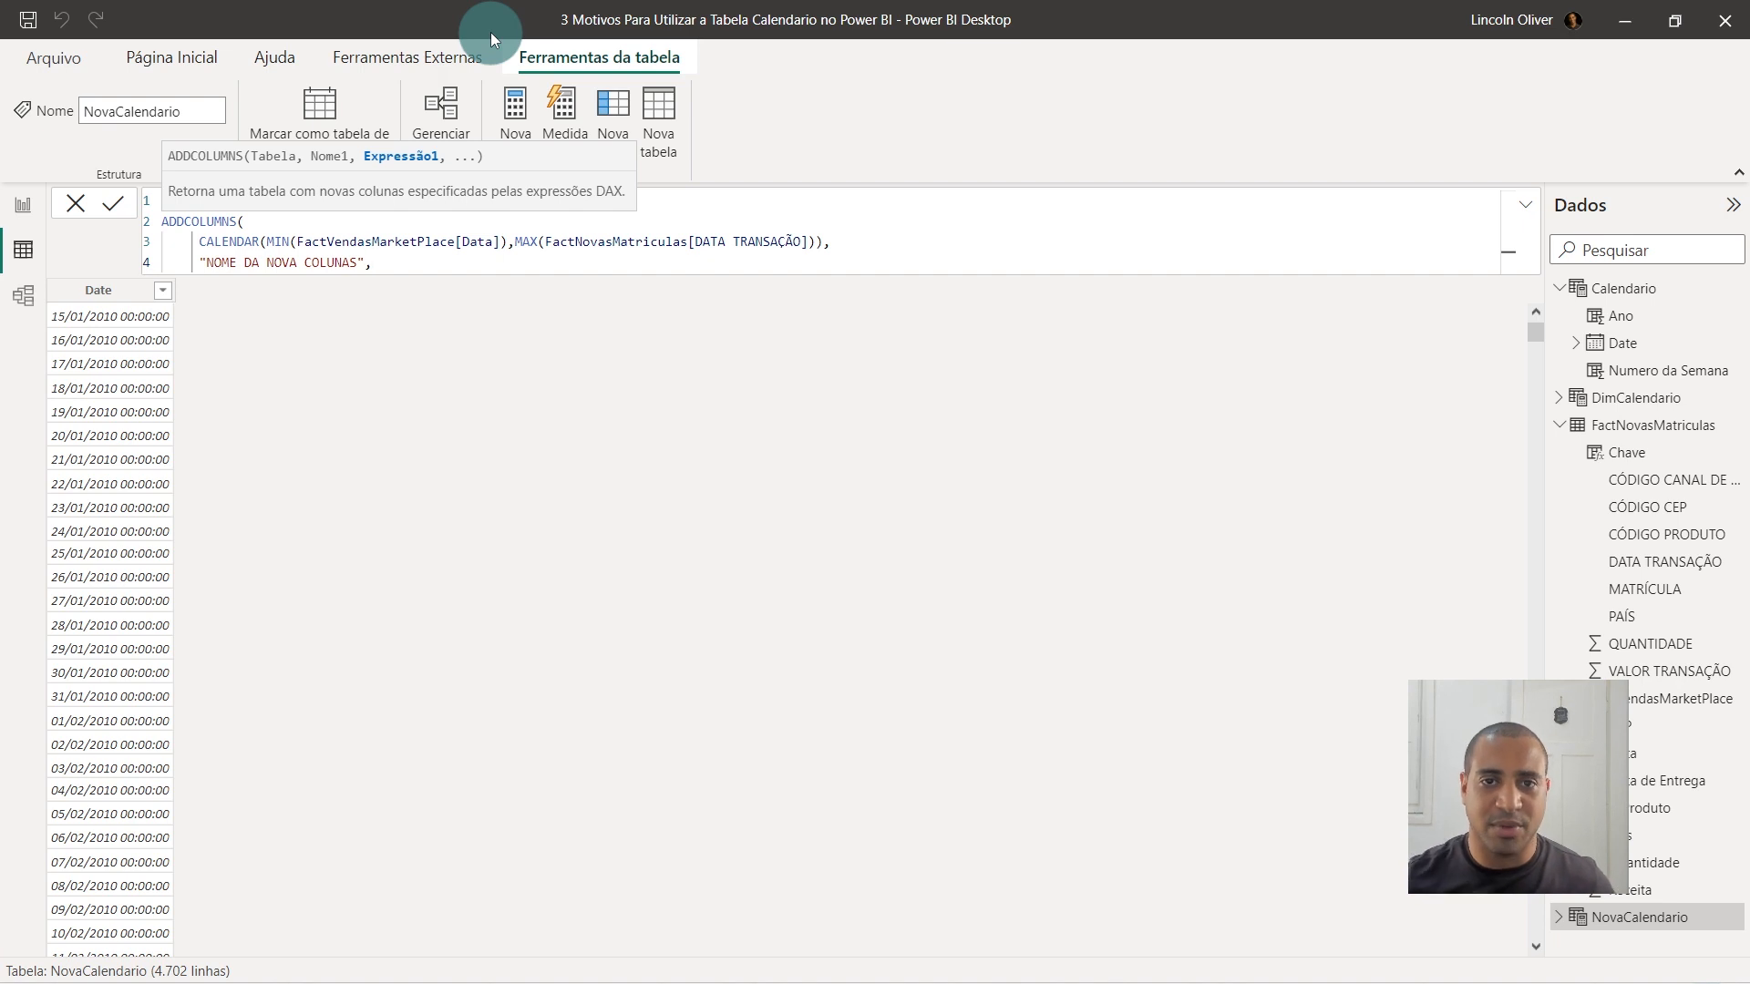
pyautogui.hotkey('shift', 'Return')
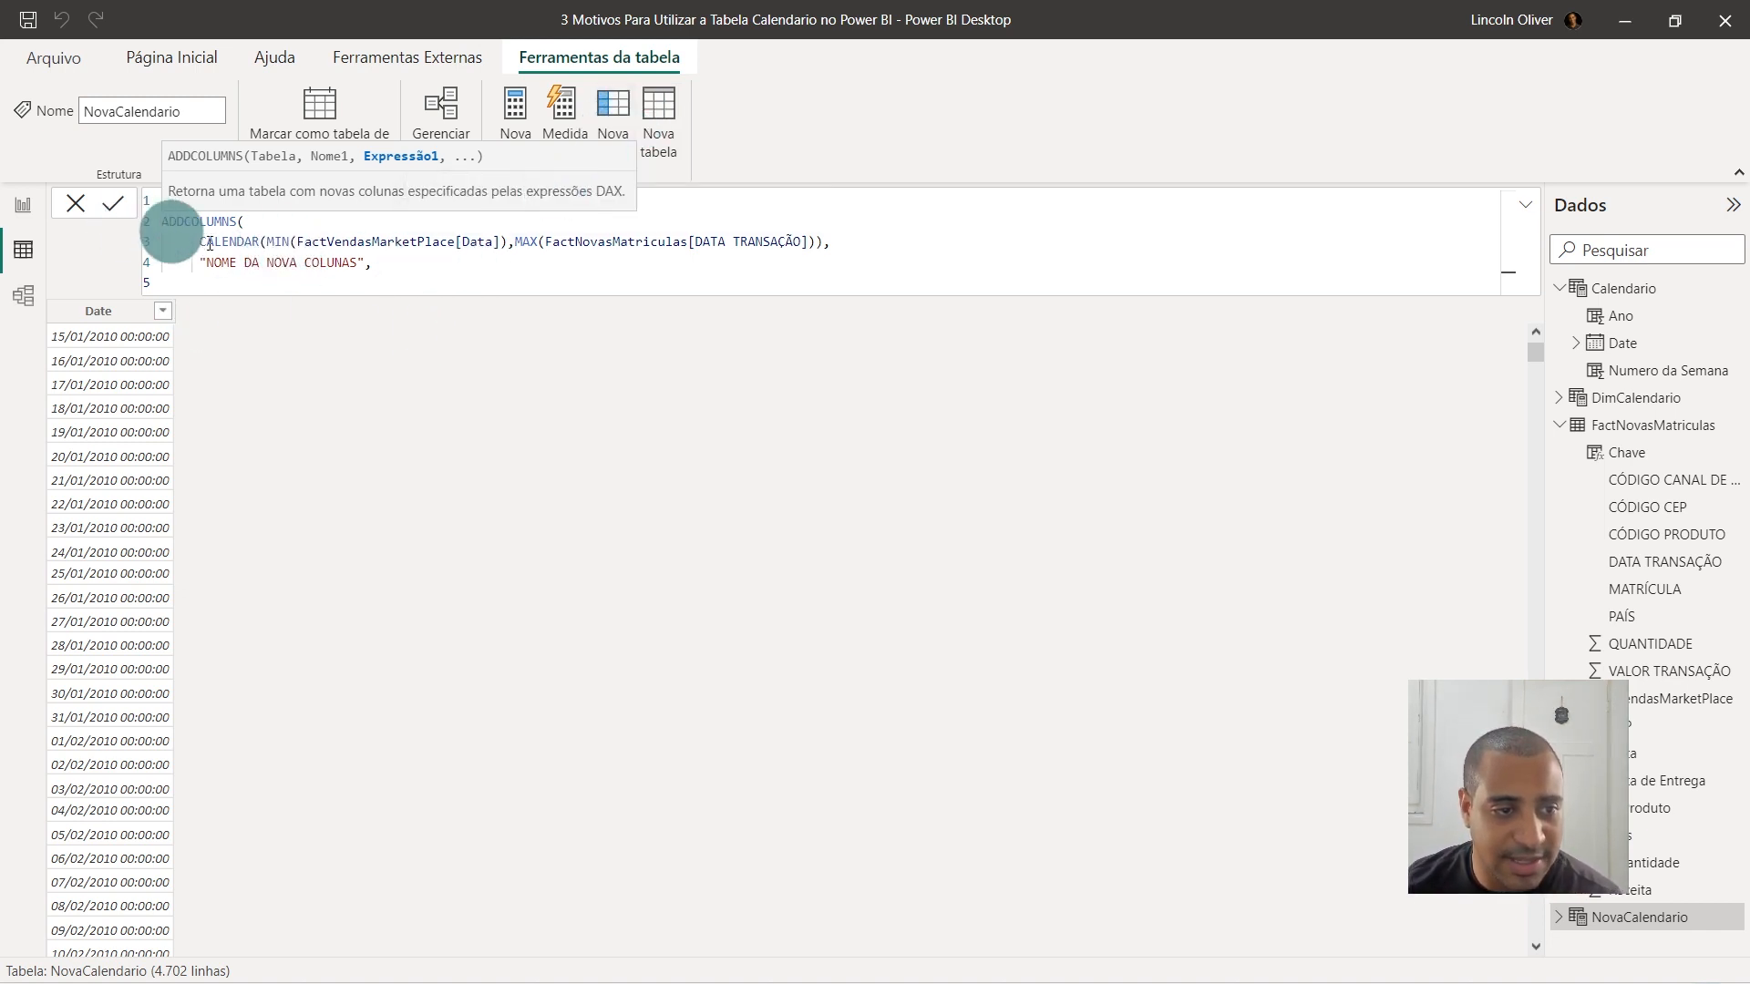
pyautogui.moveTo(196, 250); pyautogui.dragTo(439, 313)
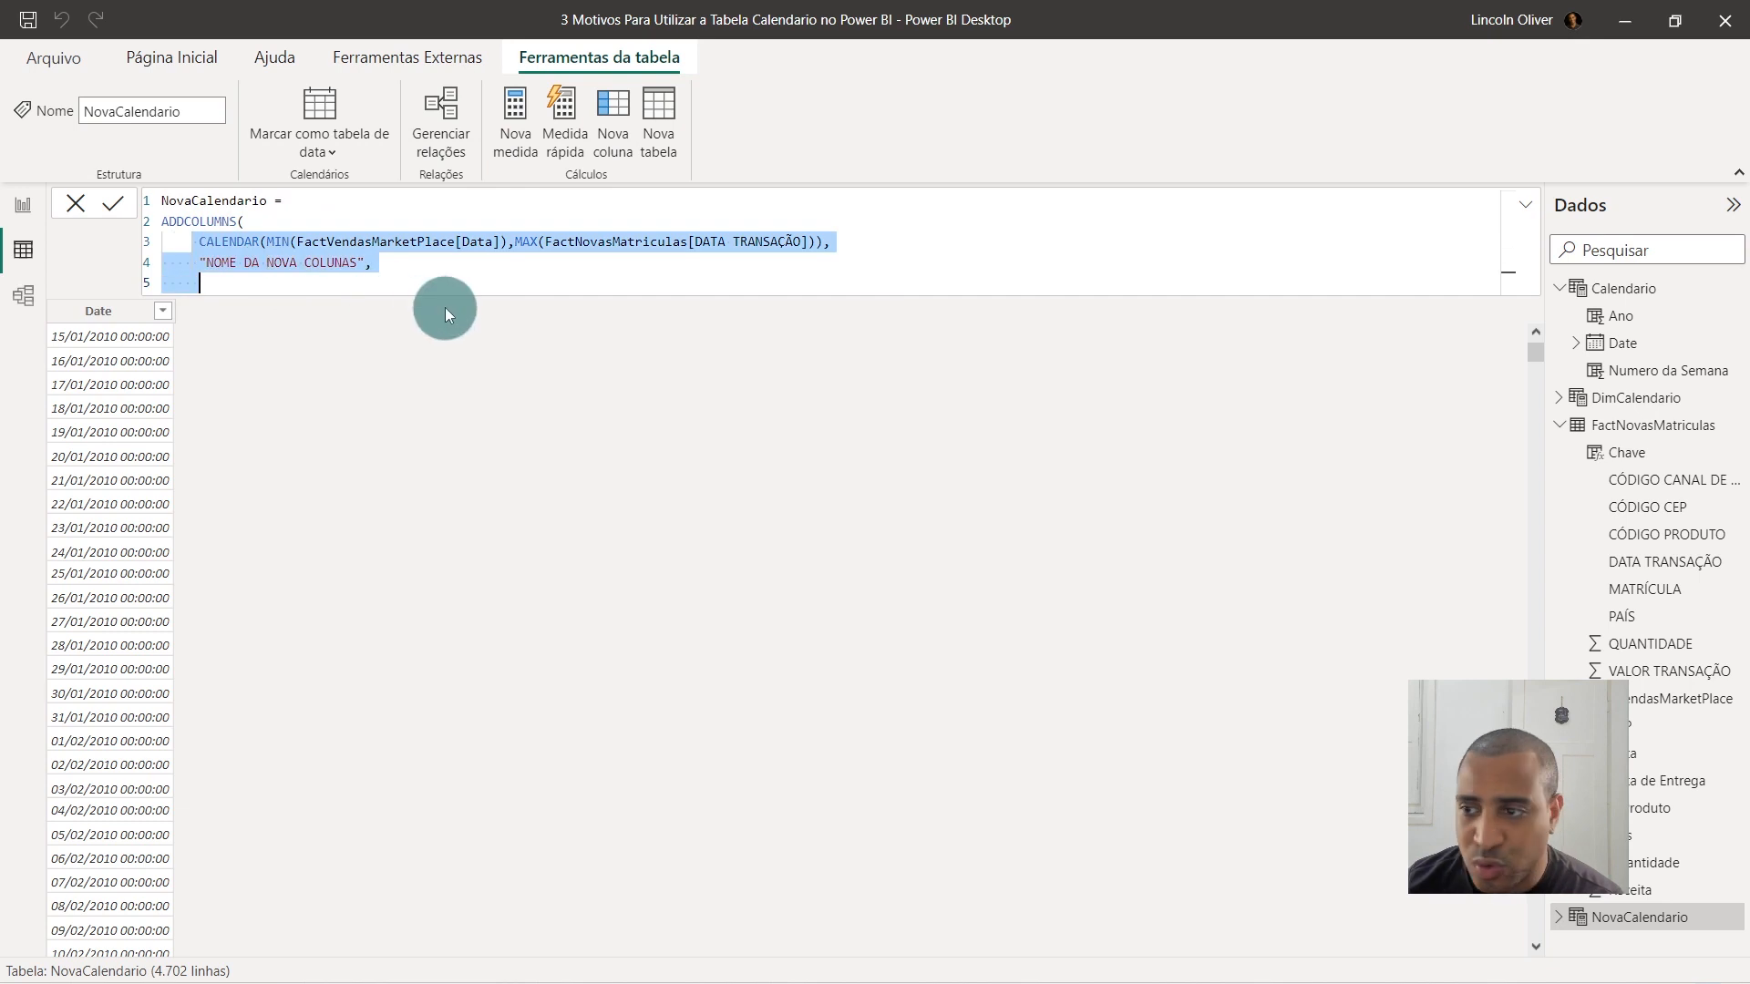
pyautogui.click(398, 279)
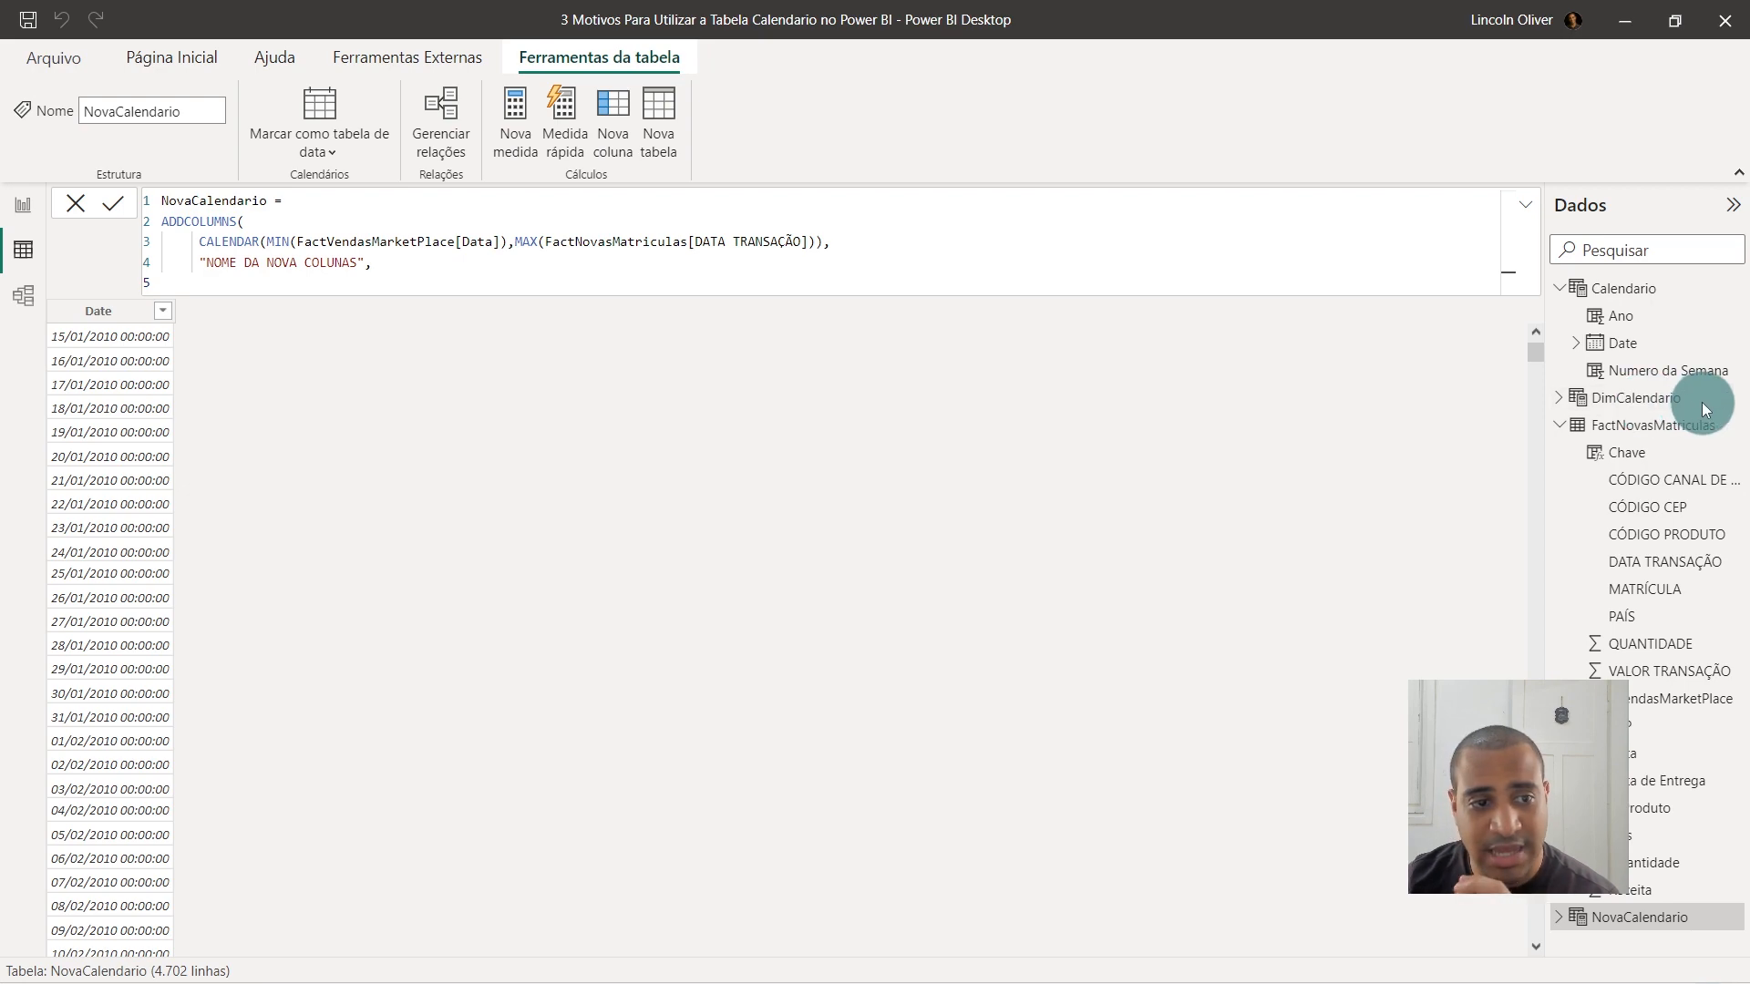
# Examine the DimCalendario formula, focusing on its CALENDAR expression with the MIN start date and MAX end date.
pyautogui.click(1672, 401)
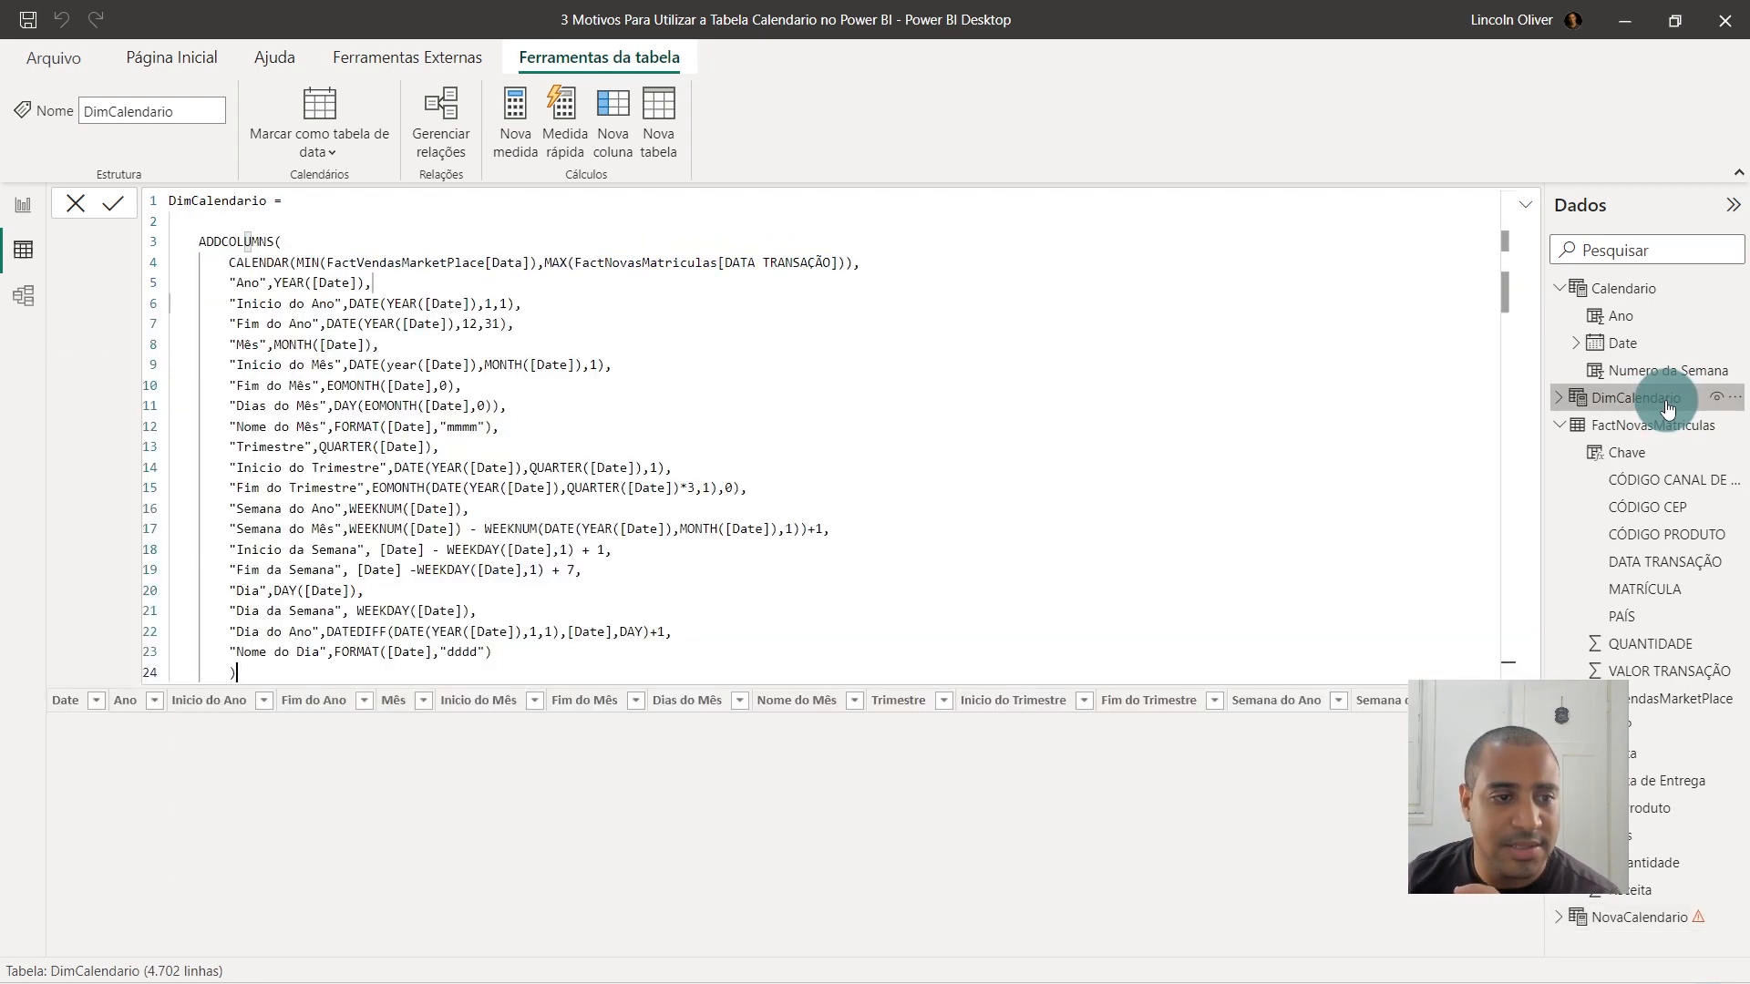
pyautogui.click(566, 256)
pyautogui.click(270, 246)
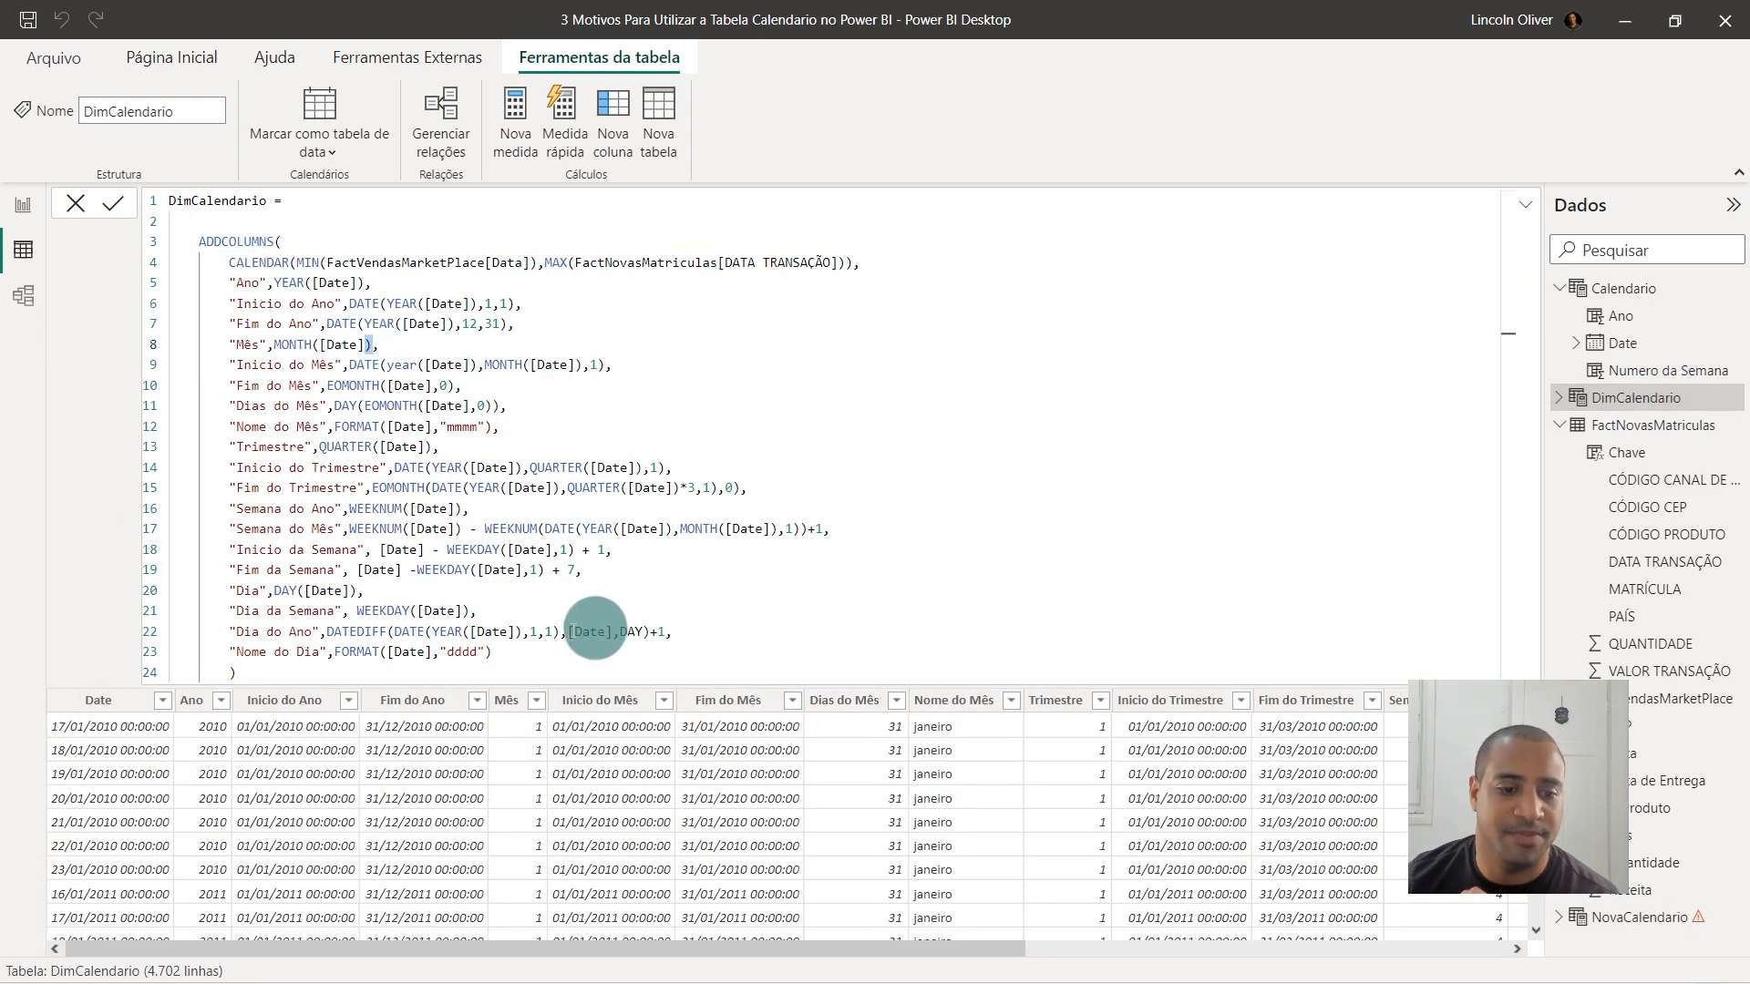
pyautogui.moveTo(529, 650); pyautogui.dragTo(166, 207)
pyautogui.click(268, 241)
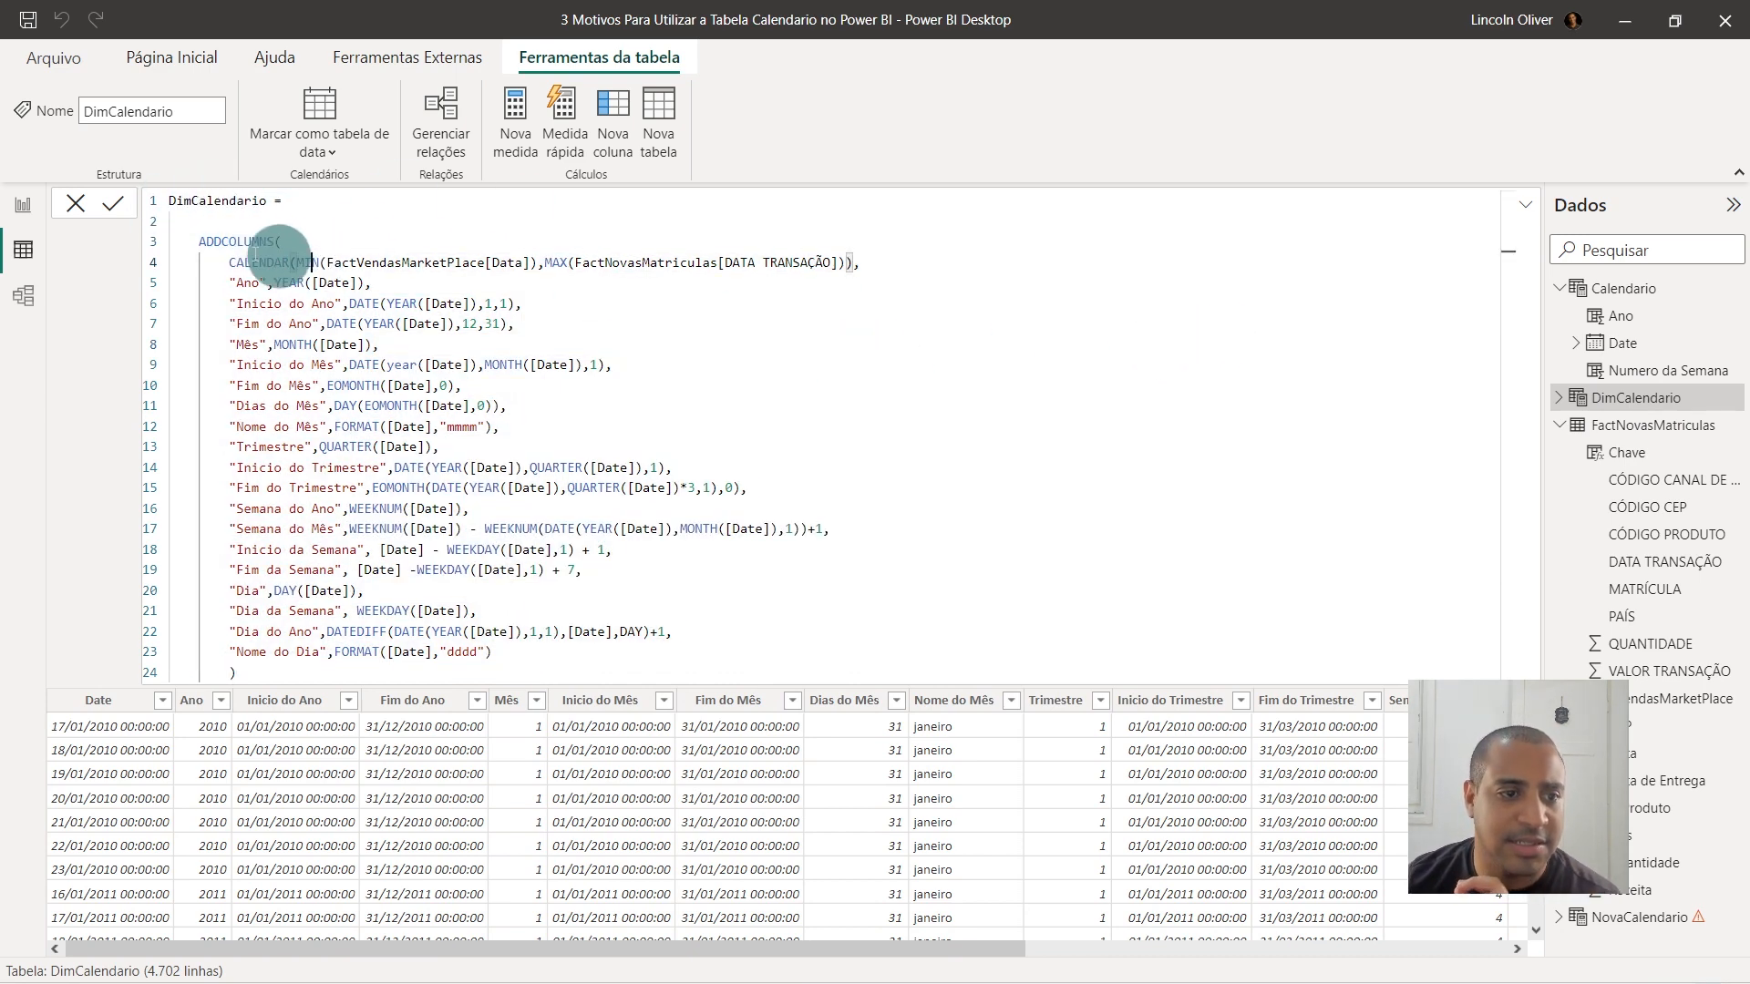
pyautogui.moveTo(229, 263); pyautogui.dragTo(713, 263)
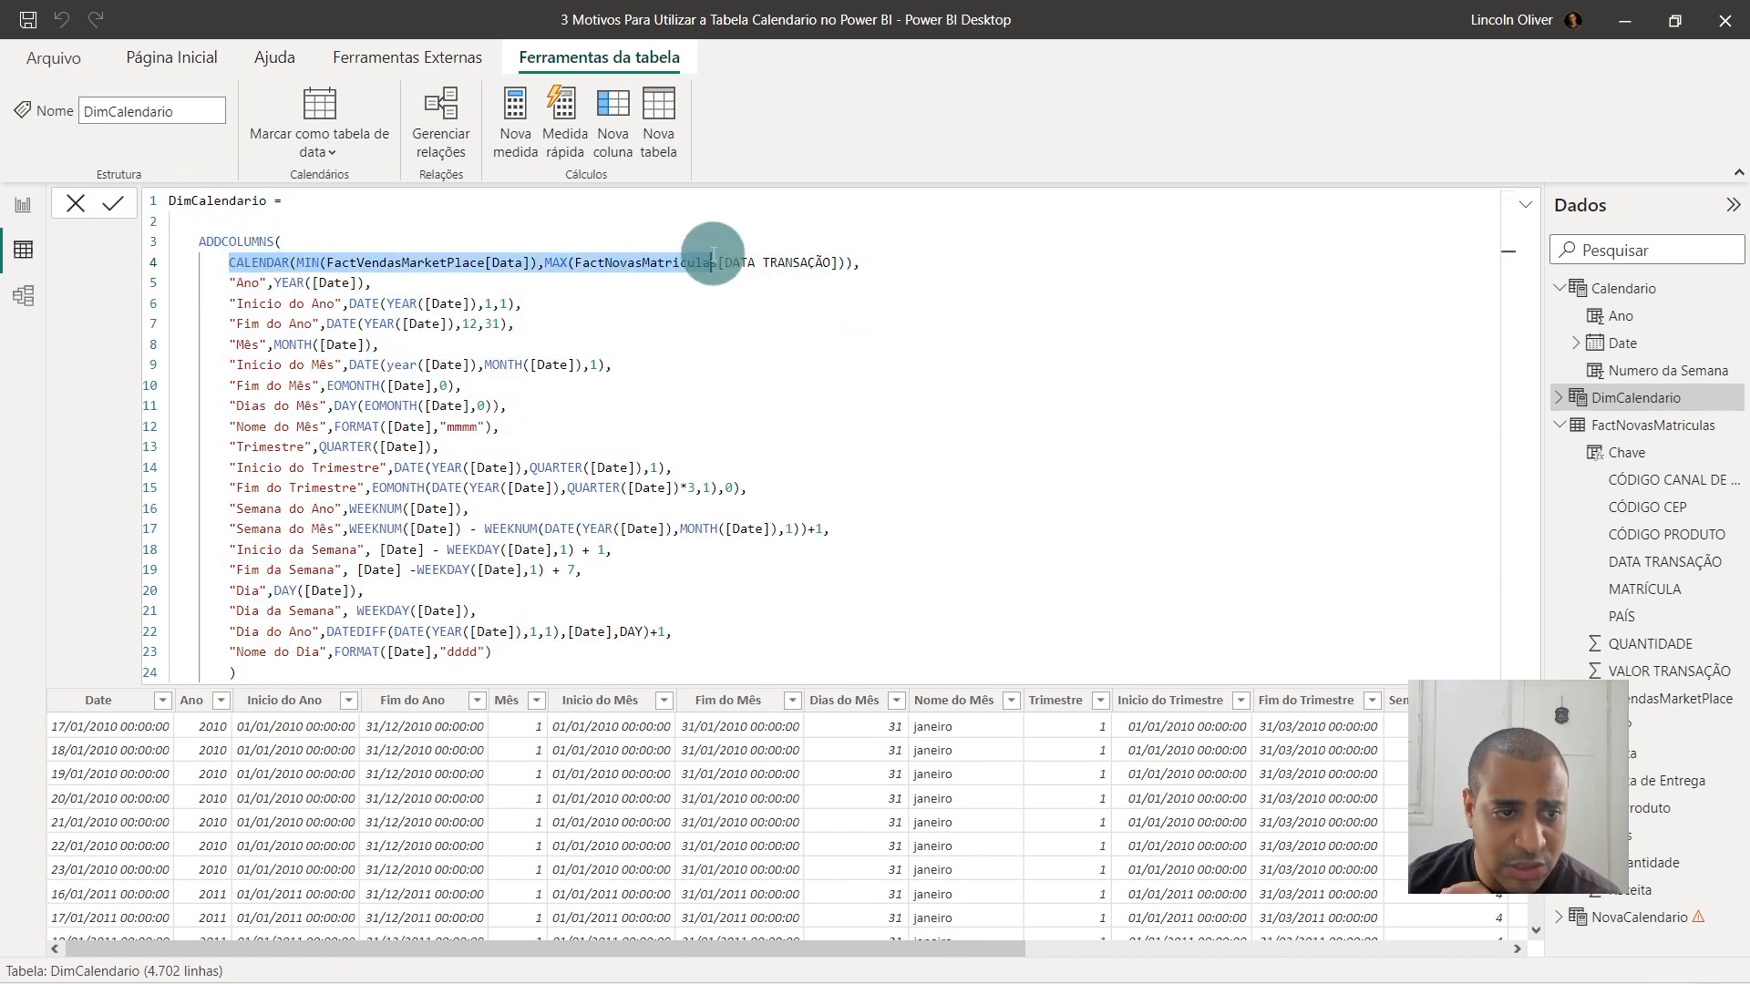
pyautogui.moveTo(222, 263); pyautogui.dragTo(515, 262)
pyautogui.click(290, 262)
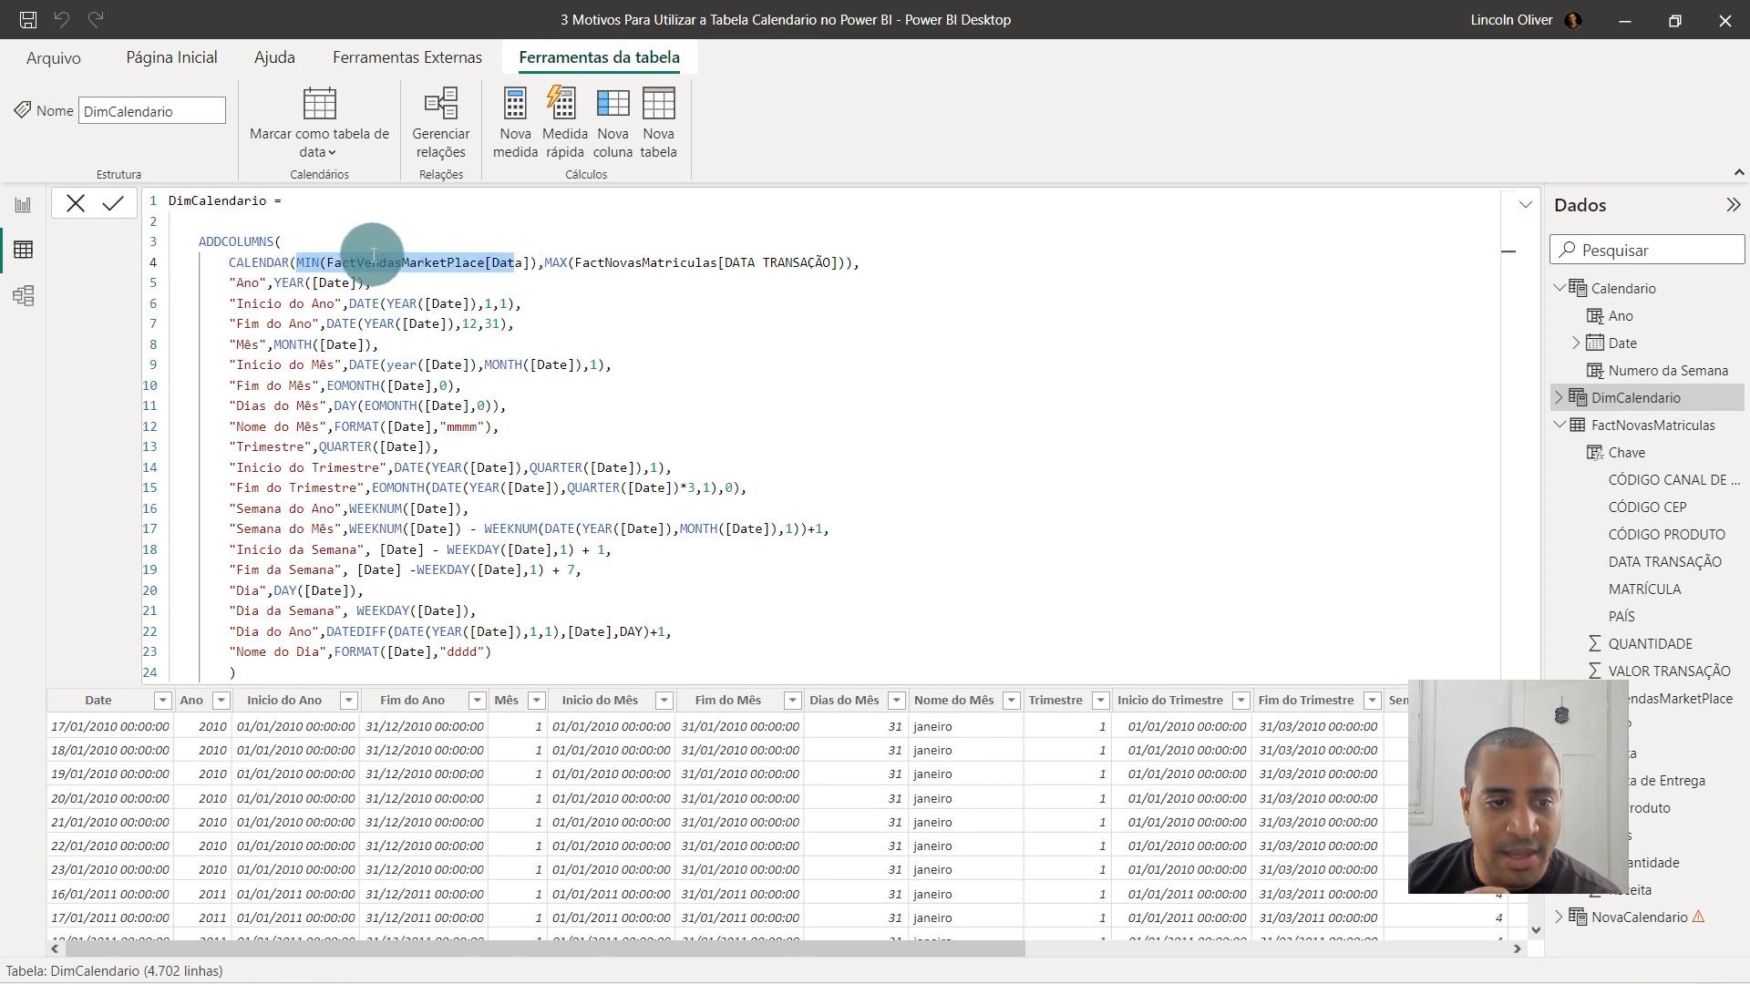
pyautogui.moveTo(372, 256); pyautogui.dragTo(378, 258)
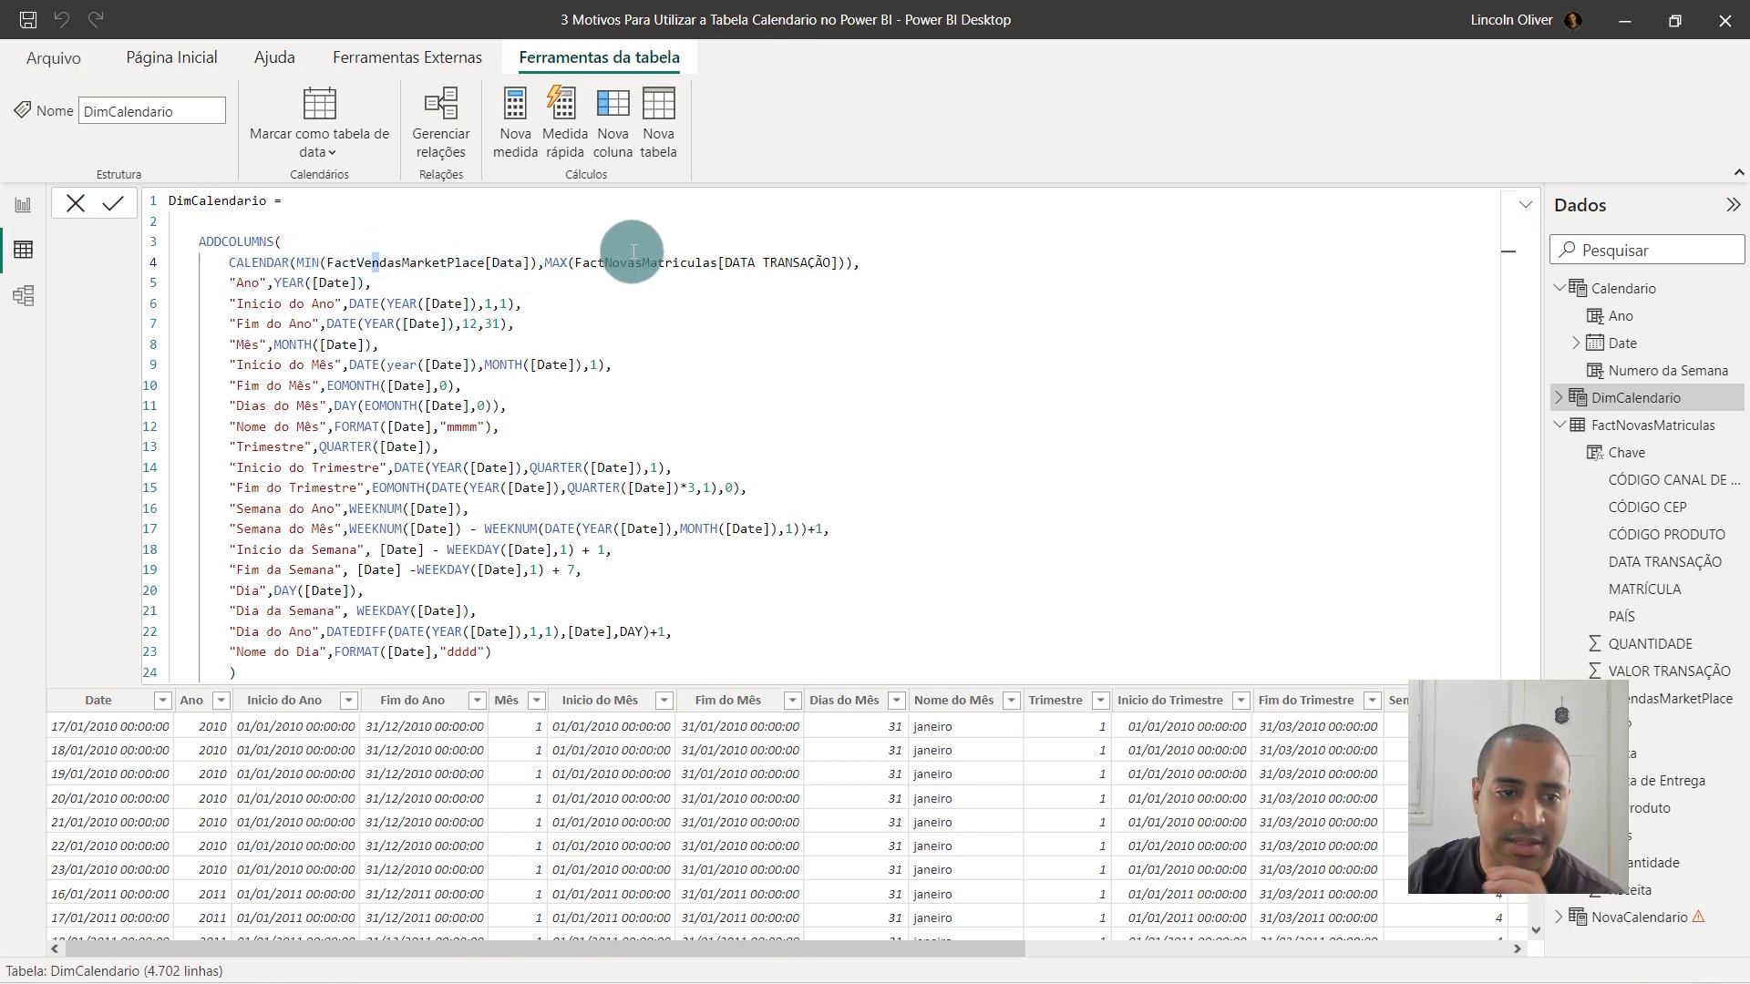
pyautogui.click(477, 232)
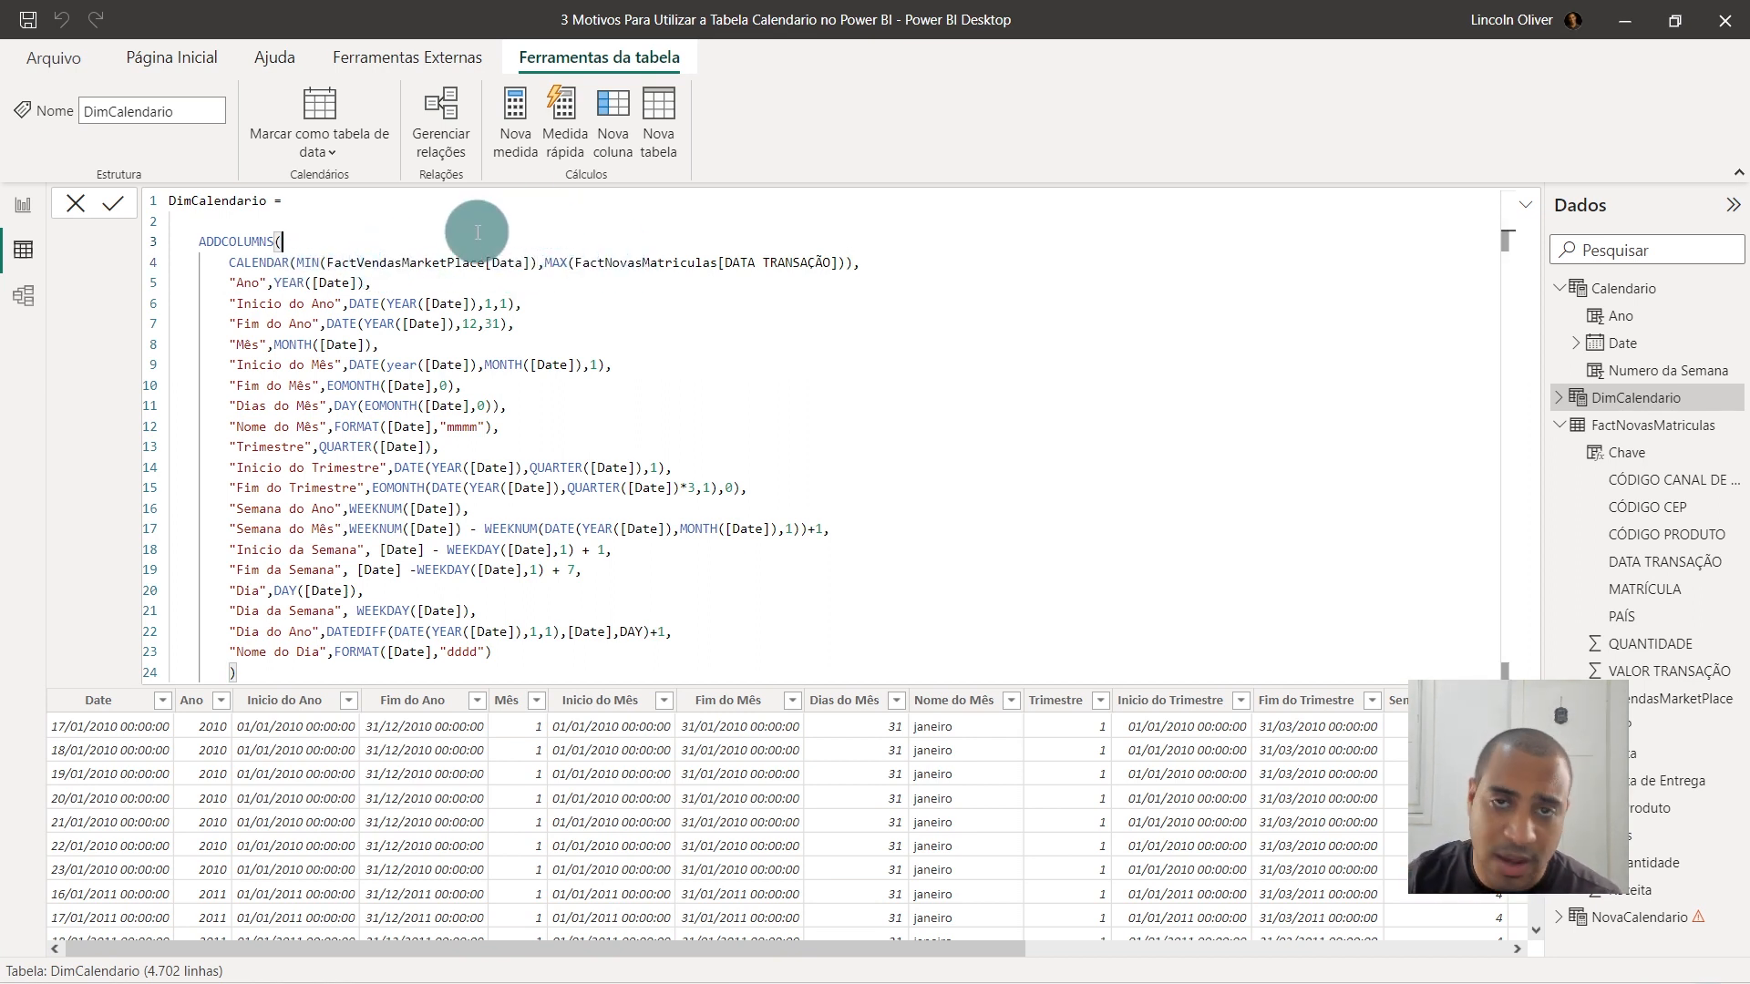
pyautogui.moveTo(545, 262); pyautogui.dragTo(847, 264)
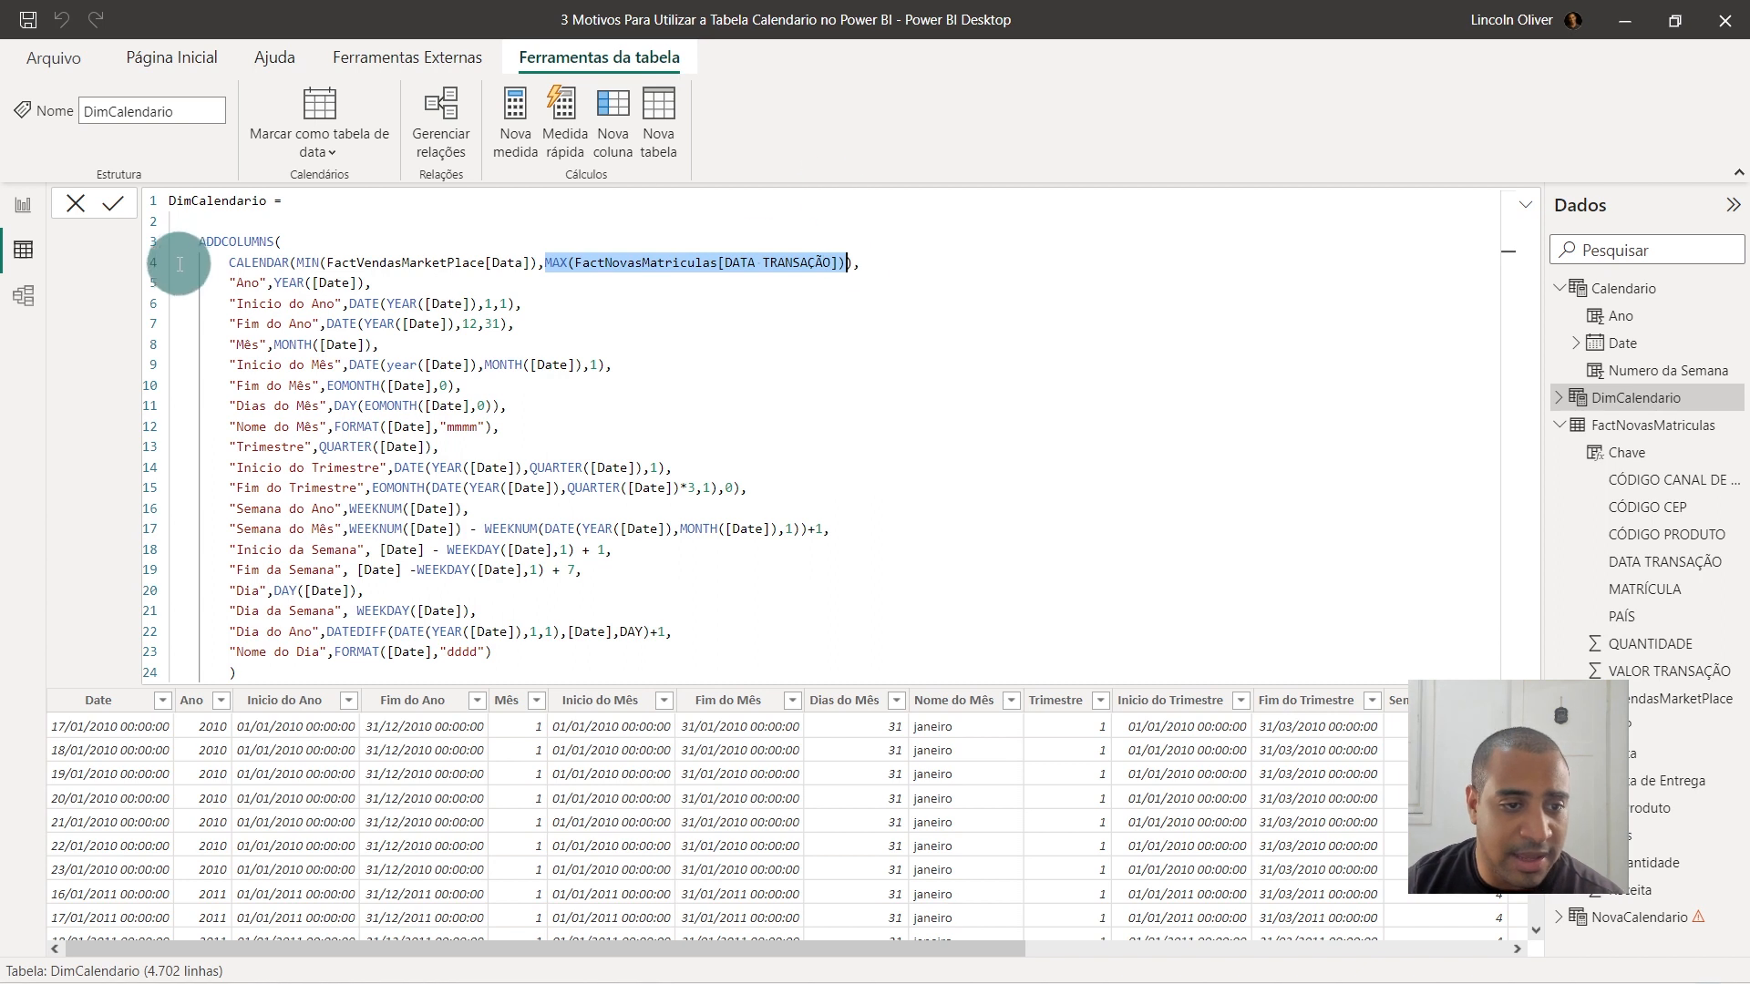
# Review how DimCalendario defines its Ano, Inicio do Ano and Fim do Ano columns as name and expression pairs.
pyautogui.tripleClick(234, 283)
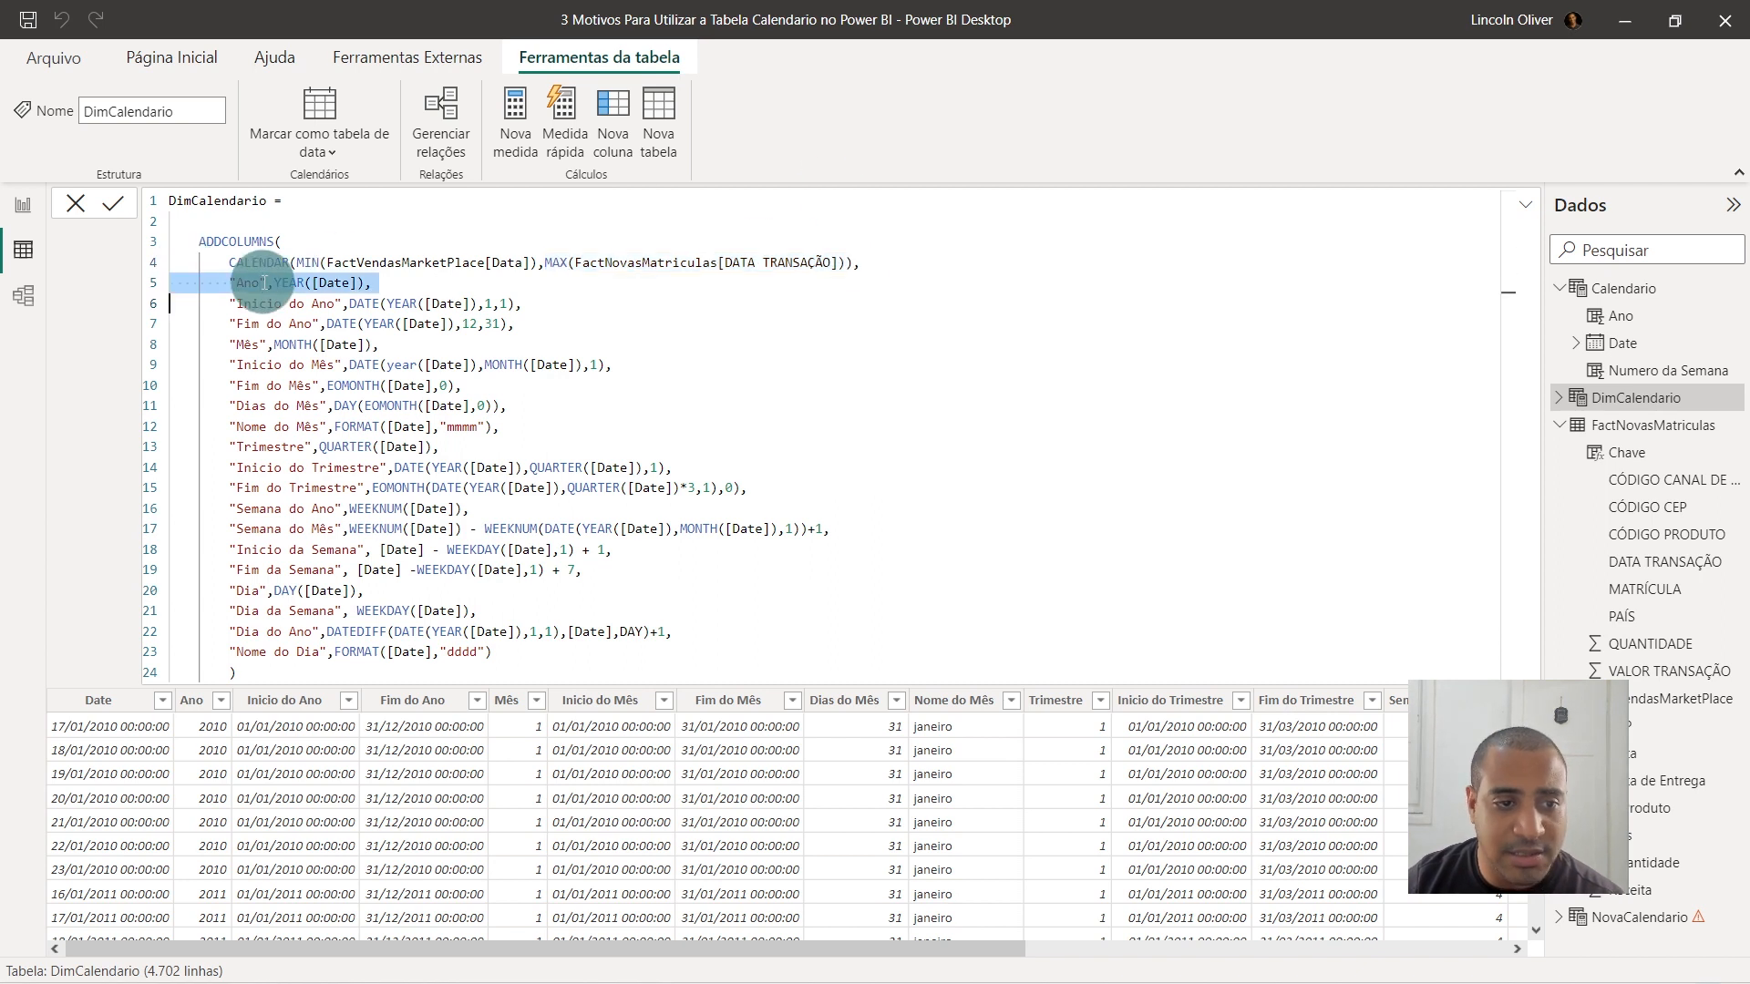
pyautogui.tripleClick(310, 303)
pyautogui.doubleClick(247, 285)
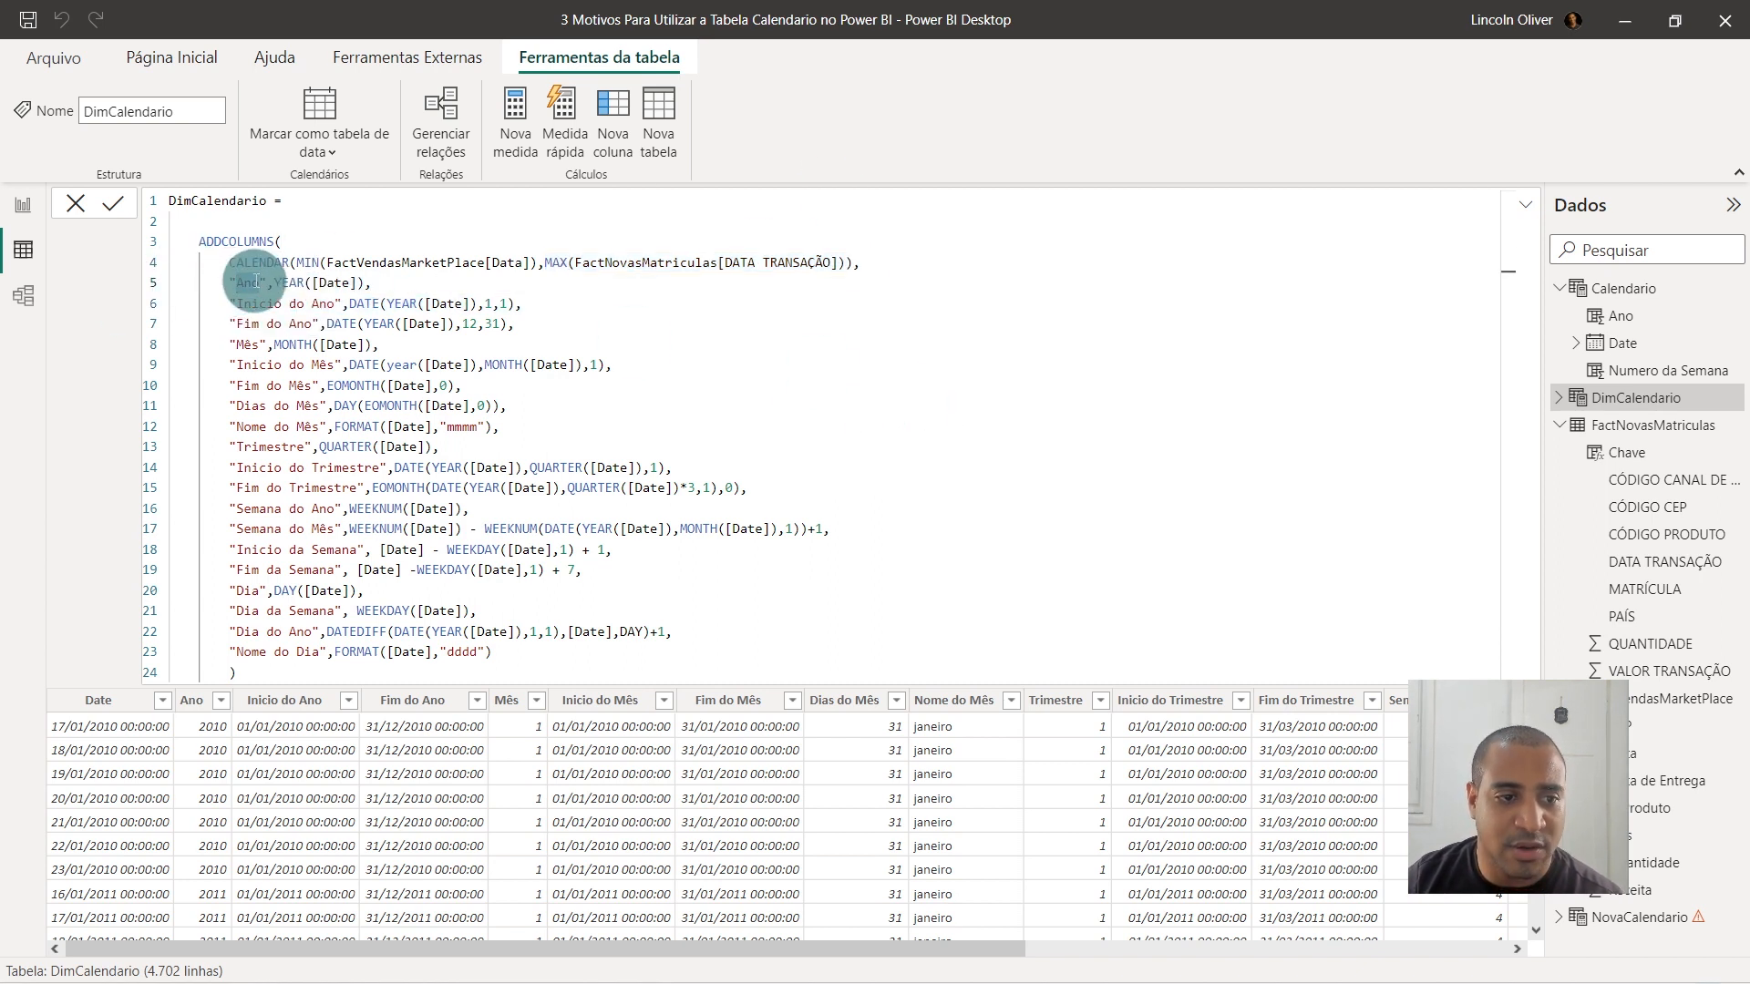
pyautogui.click(268, 323)
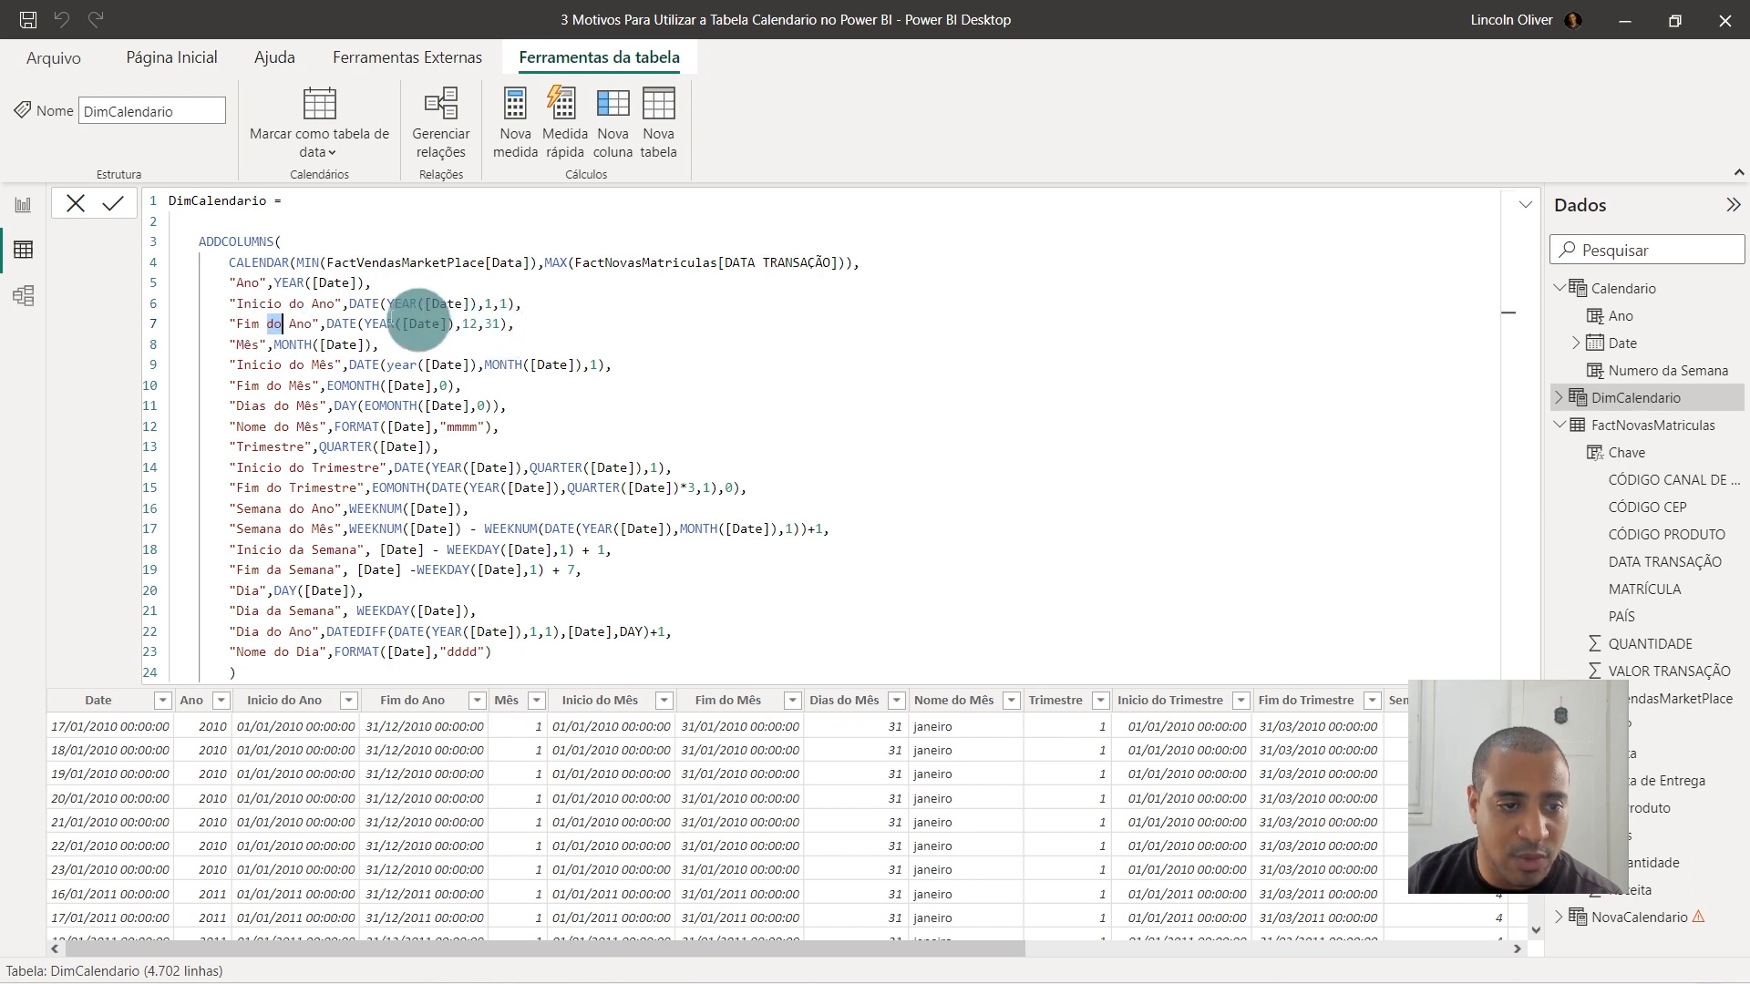
pyautogui.moveTo(221, 282); pyautogui.dragTo(696, 326)
pyautogui.click(475, 363)
pyautogui.click(483, 350)
pyautogui.moveTo(325, 323); pyautogui.dragTo(548, 345)
pyautogui.click(517, 411)
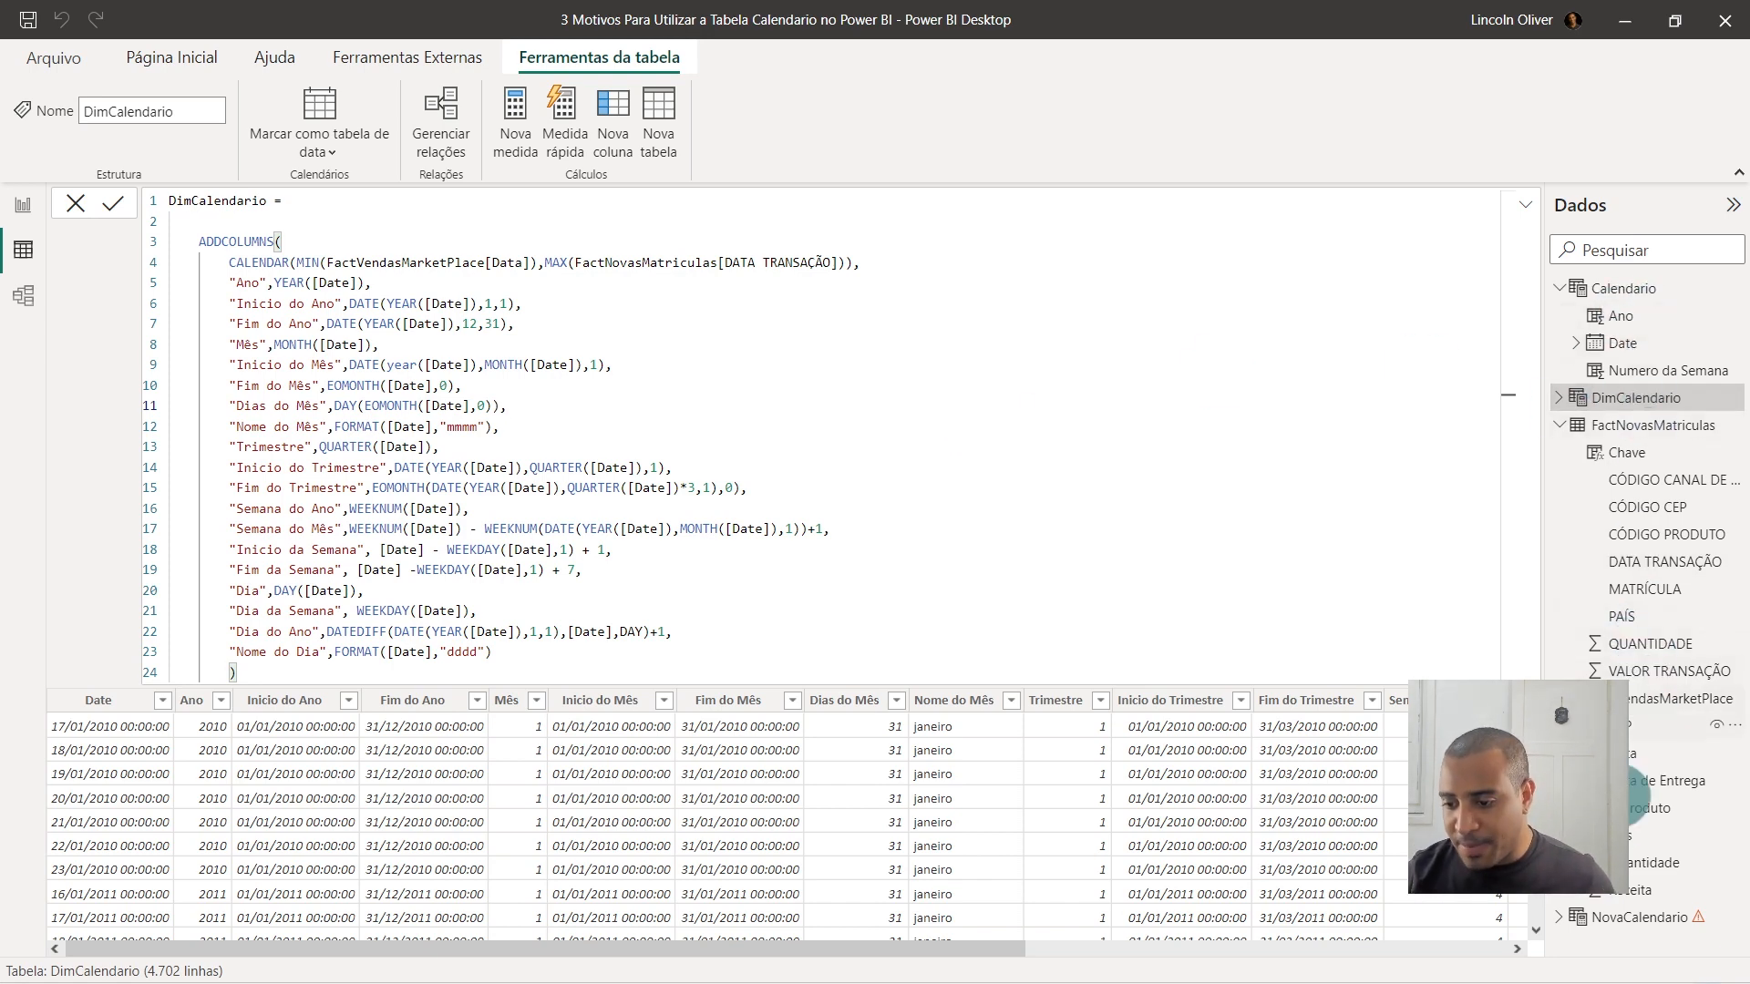
# Return to the NovaCalendario formula and replace the placeholder column name with "ANO".
pyautogui.click(1629, 926)
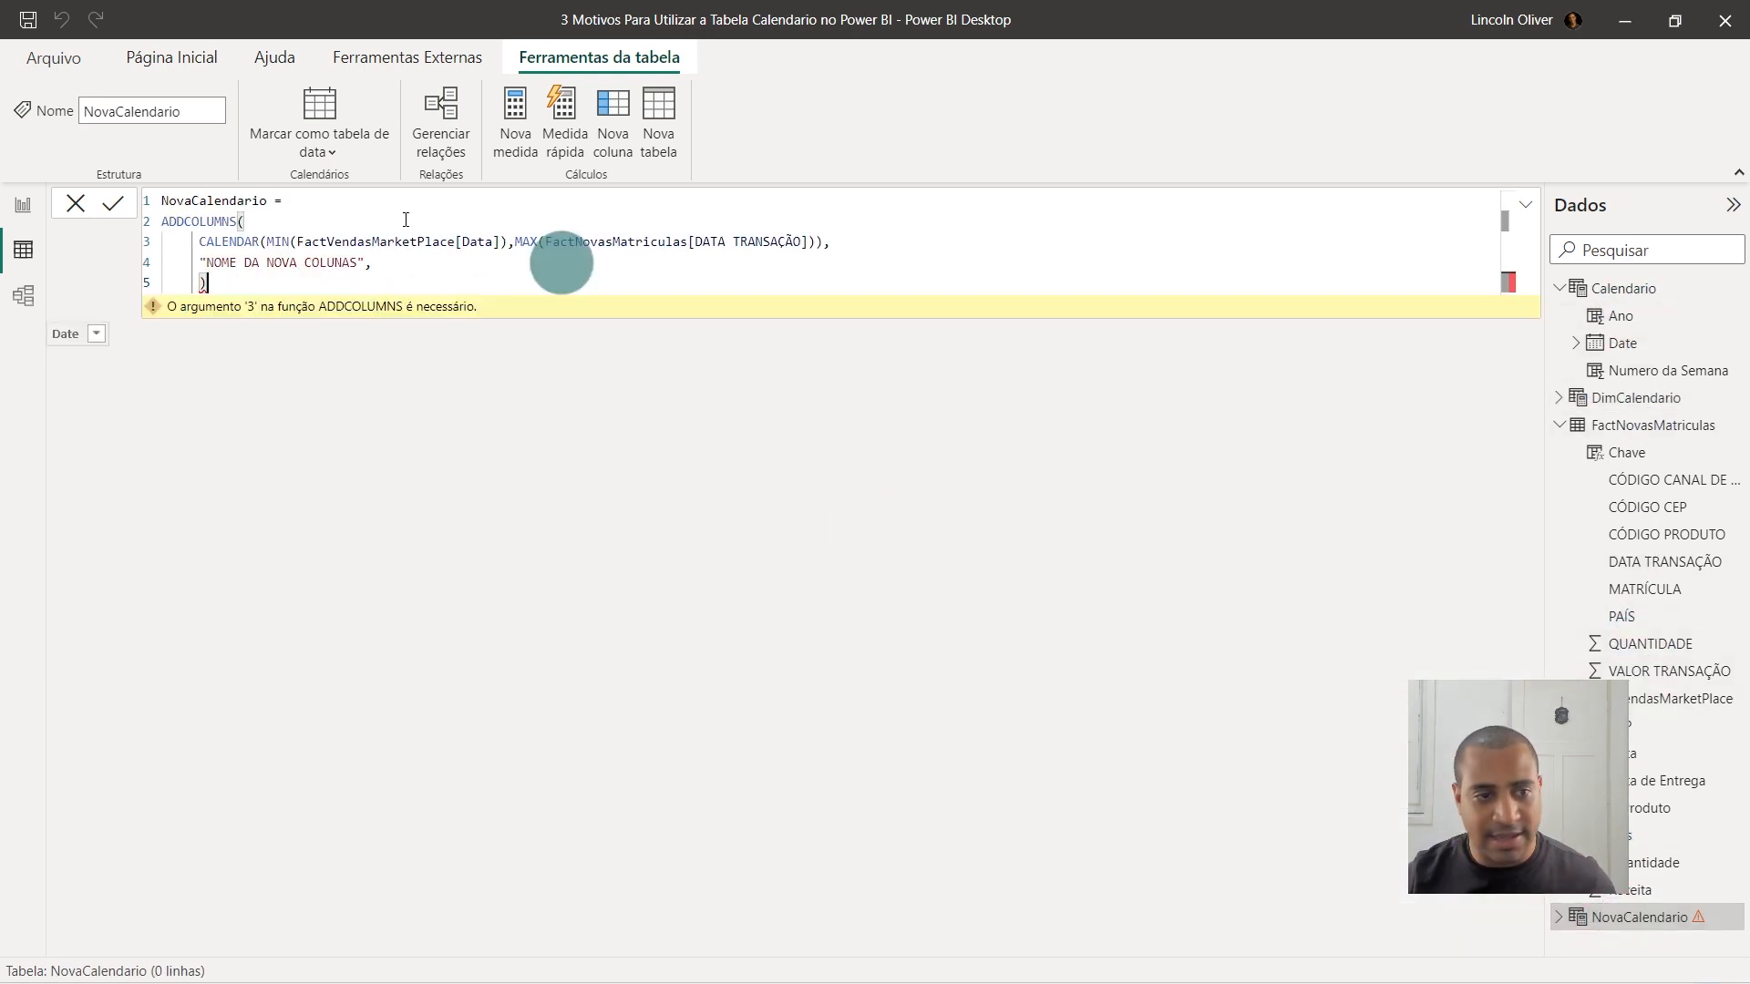
pyautogui.click(420, 262)
pyautogui.press('Left')
pyautogui.press('Left')
pyautogui.hotkey('shift', 'Left')
pyautogui.hotkey('shift', 'Left')
pyautogui.hotkey('shift', 'Left')
pyautogui.hotkey('shift', 'Left')
pyautogui.hotkey('shift', 'Left')
pyautogui.hotkey('shift', 'Left')
pyautogui.hotkey('shift', 'Left')
pyautogui.hotkey('shift', 'Left')
pyautogui.hotkey('shift', 'Left')
pyautogui.hotkey('shift', 'Left')
pyautogui.hotkey('shift', 'Left')
pyautogui.hotkey('shift', 'Left')
pyautogui.hotkey('shift', 'Left')
pyautogui.hotkey('shift', 'Left')
pyautogui.hotkey('shift', 'Left')
pyautogui.hotkey('shift', 'Left')
pyautogui.hotkey('shift', 'Left')
pyautogui.hotkey('shift', 'Left')
pyautogui.hotkey('shift', 'Left')
pyautogui.hotkey('shift', 'Left')
pyautogui.write('ANO')
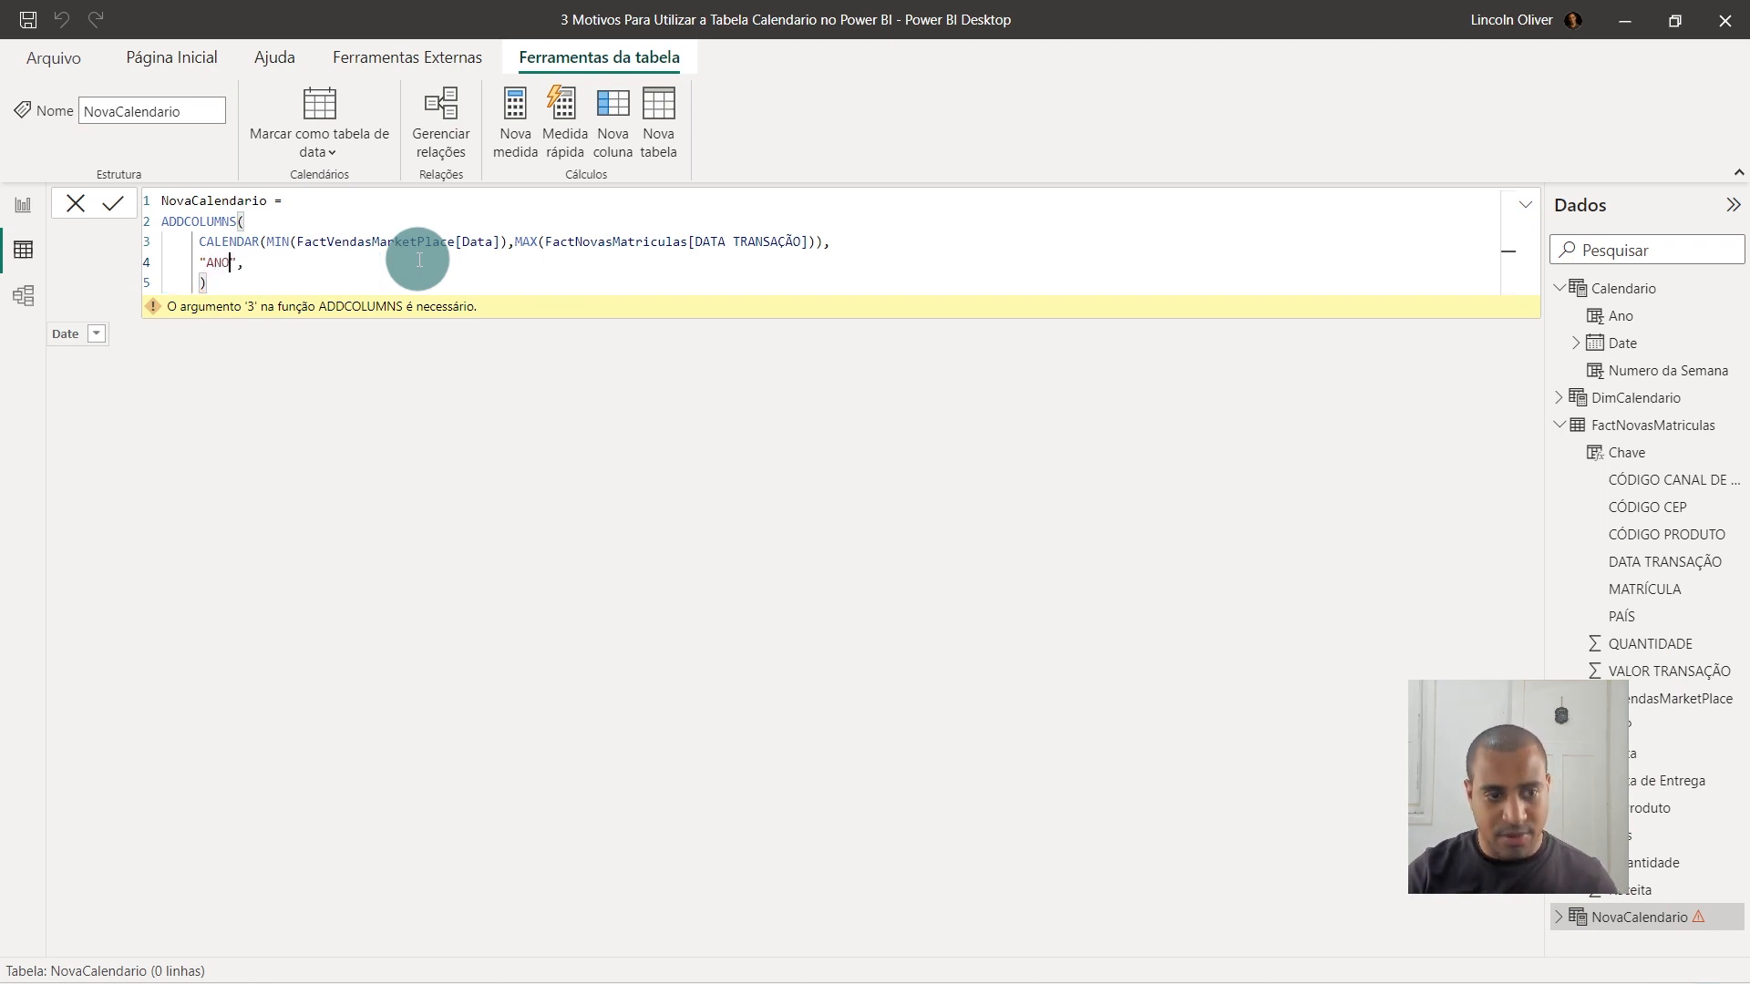
pyautogui.press('Down')
pyautogui.tripleClick(214, 242)
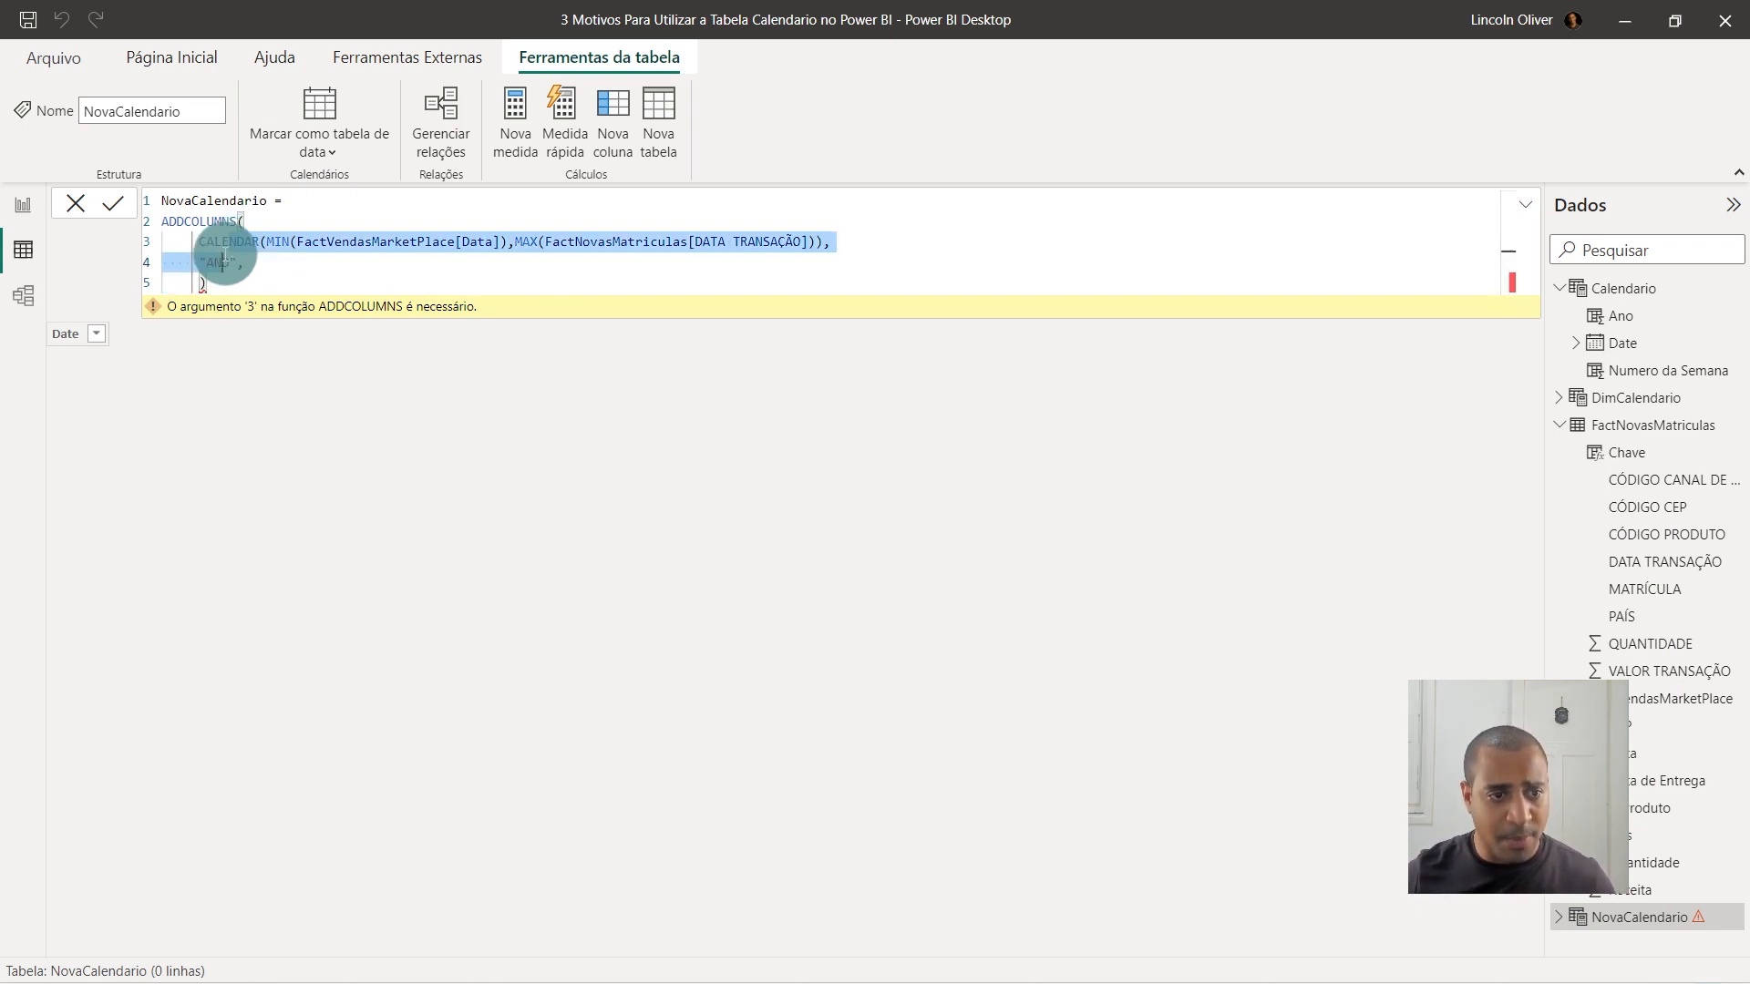
pyautogui.click(221, 263)
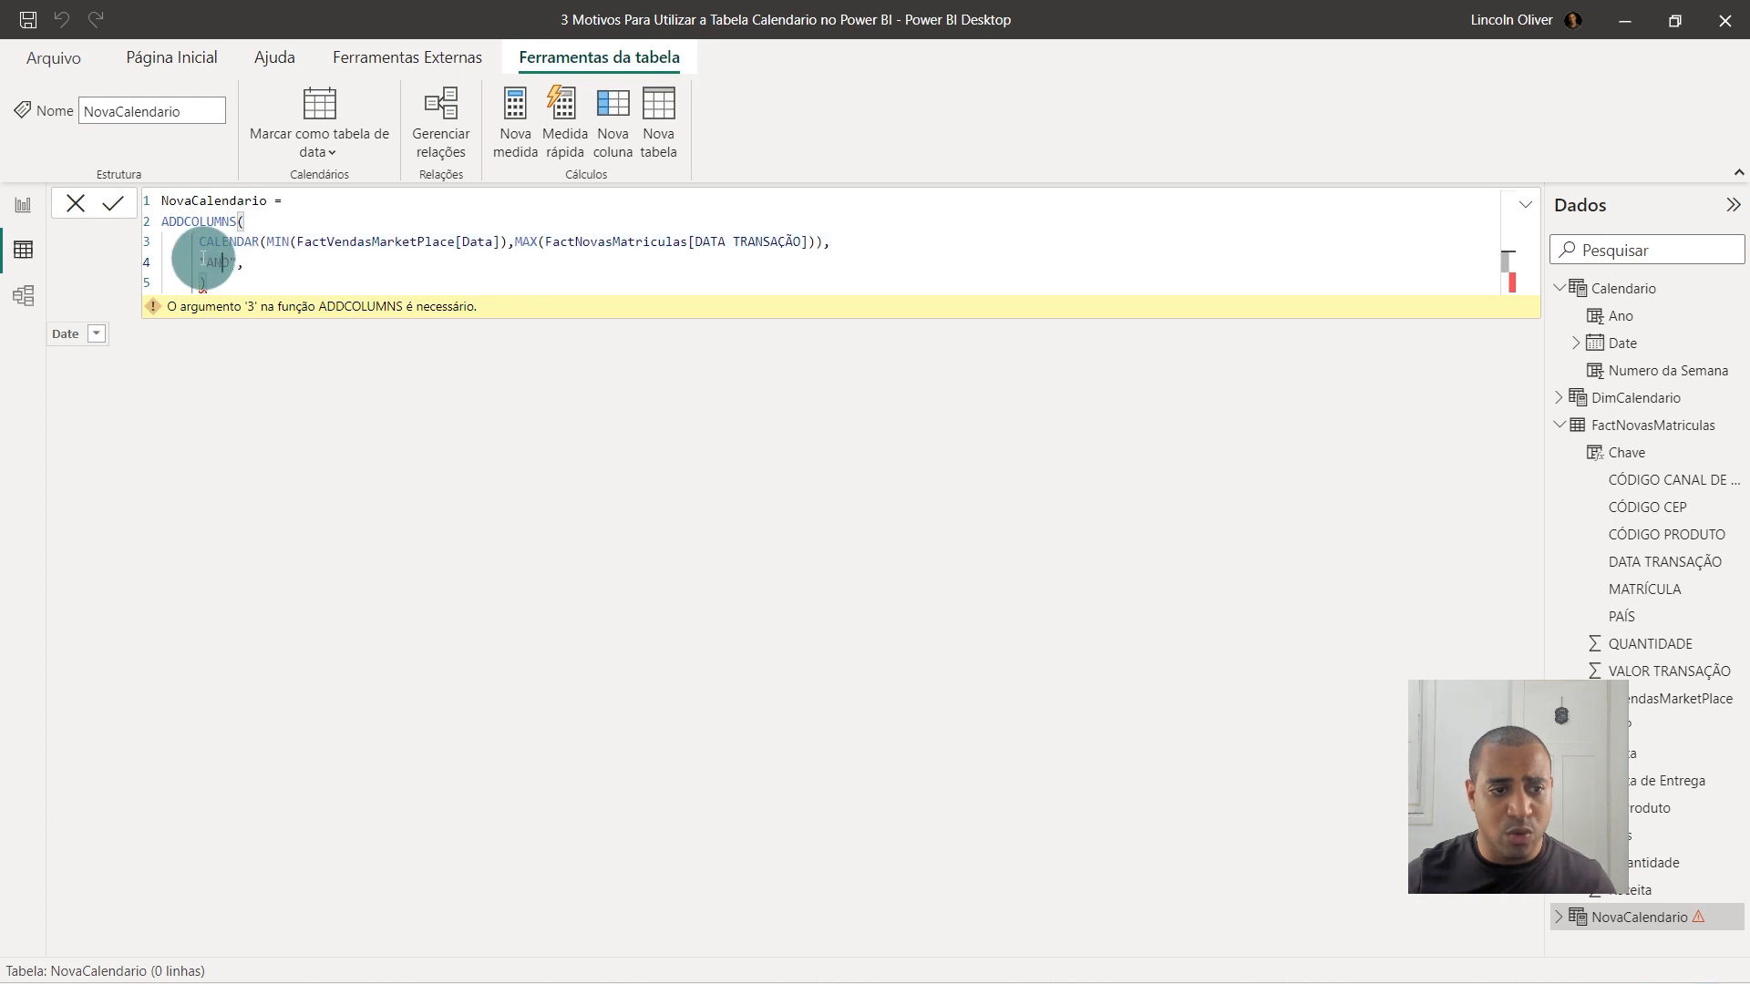
pyautogui.click(285, 259)
pyautogui.write('YEA')
pyautogui.press('Tab')
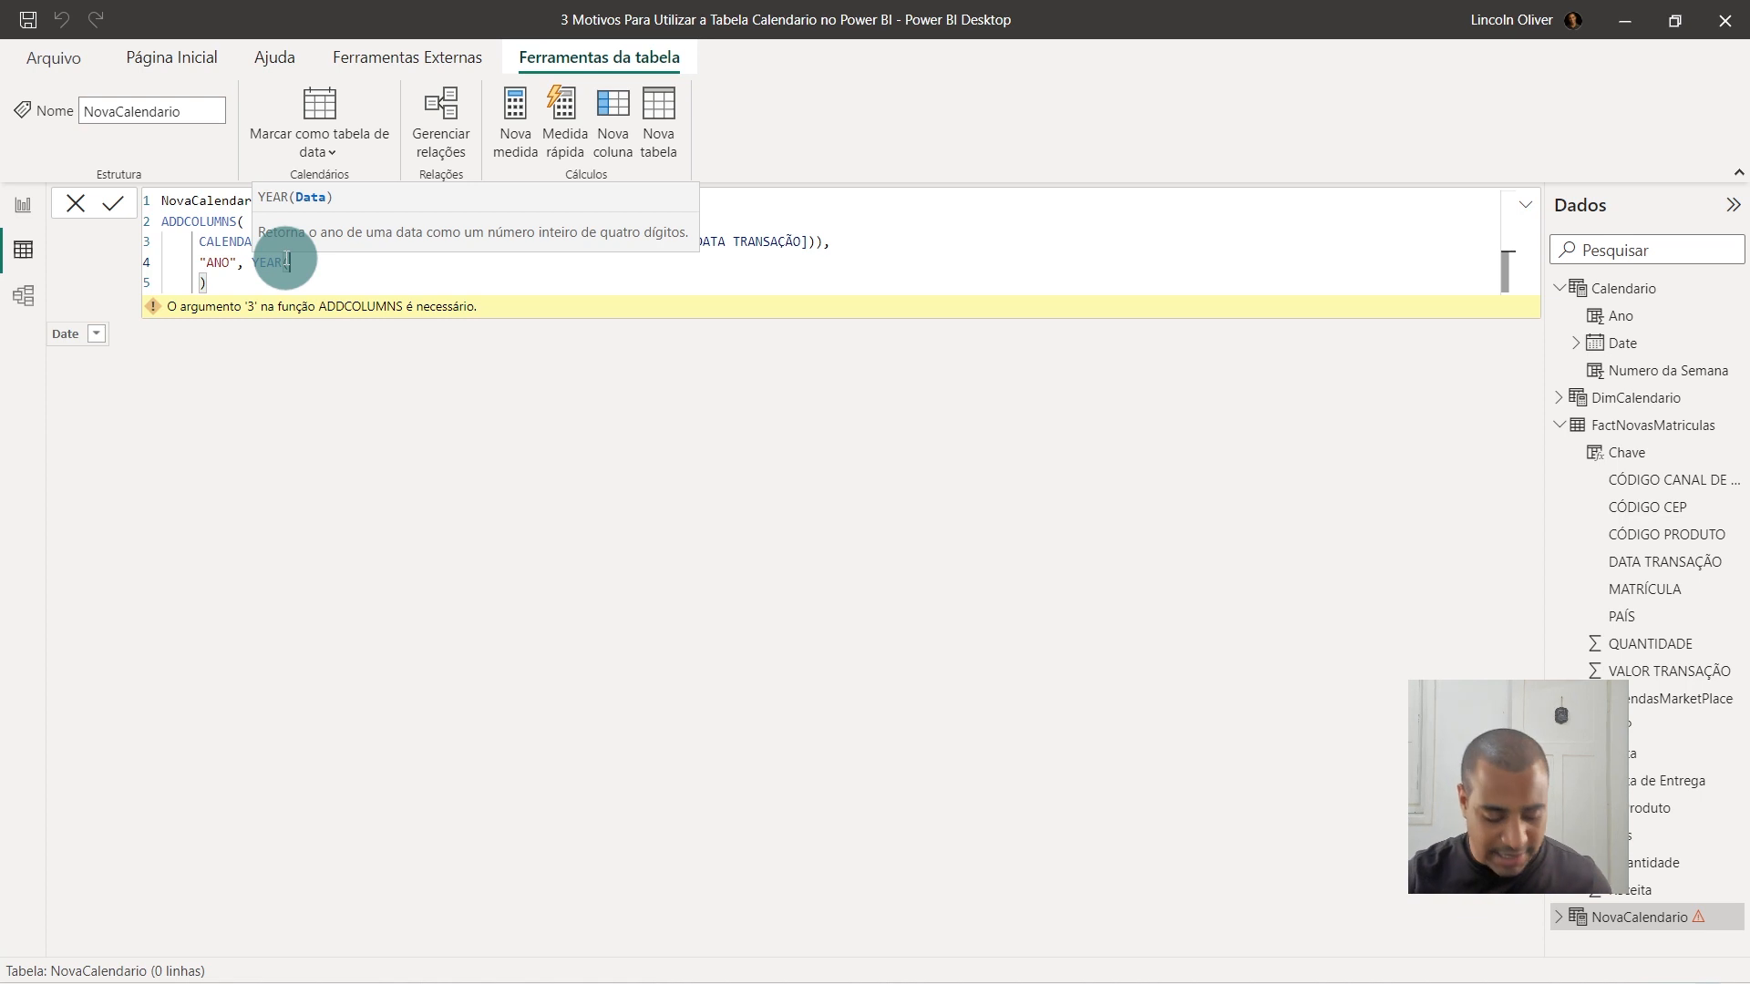
pyautogui.press('BackSpace')
pyautogui.press('BackSpace')
pyautogui.press('BackSpace')
pyautogui.press('BackSpace')
pyautogui.press('BackSpace')
pyautogui.write('DATE')
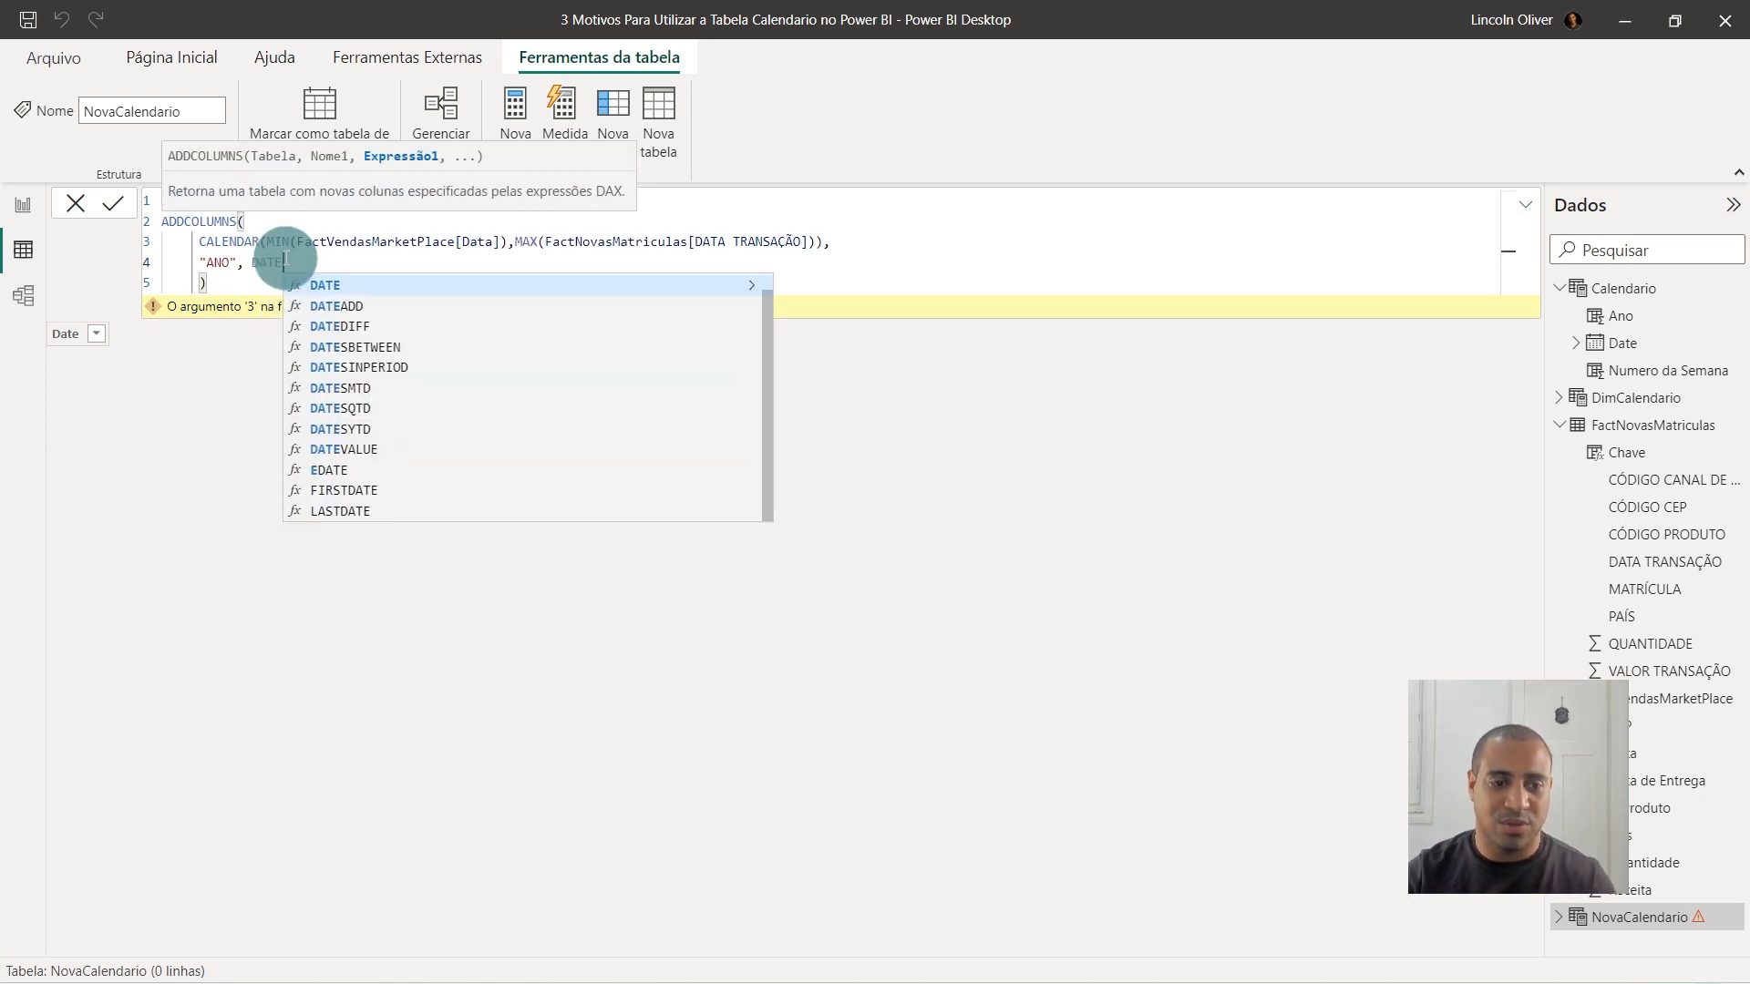
pyautogui.click(350, 283)
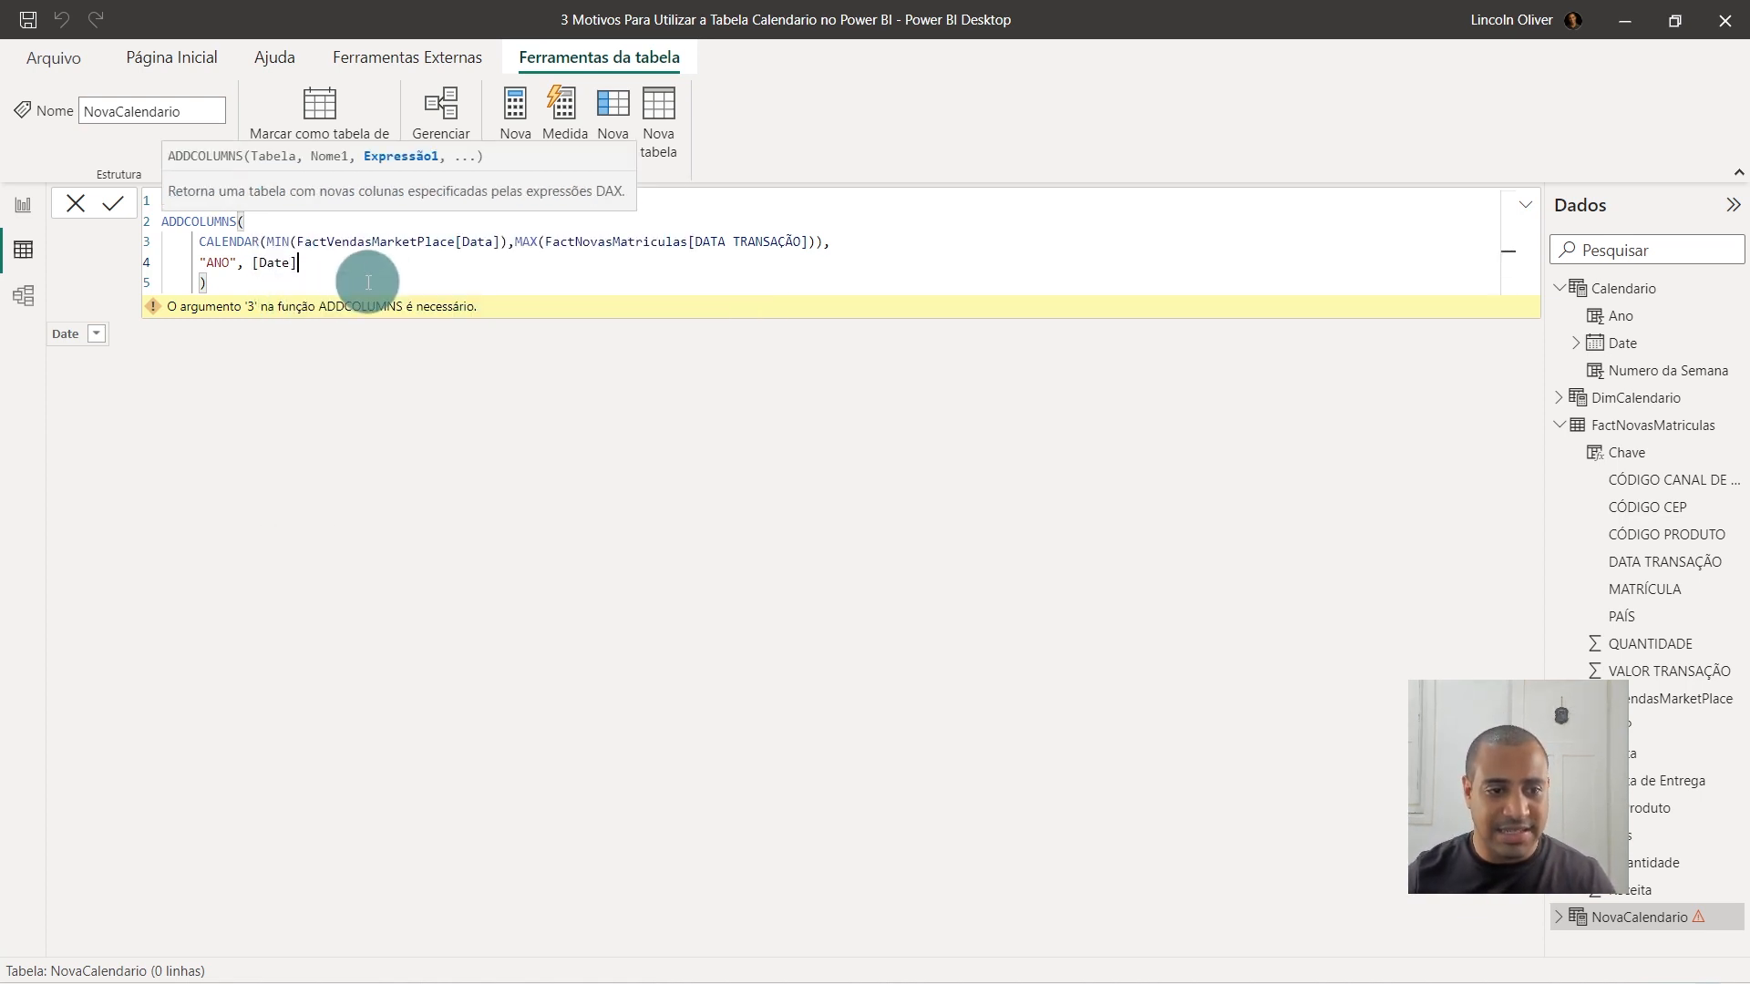
pyautogui.write('.')
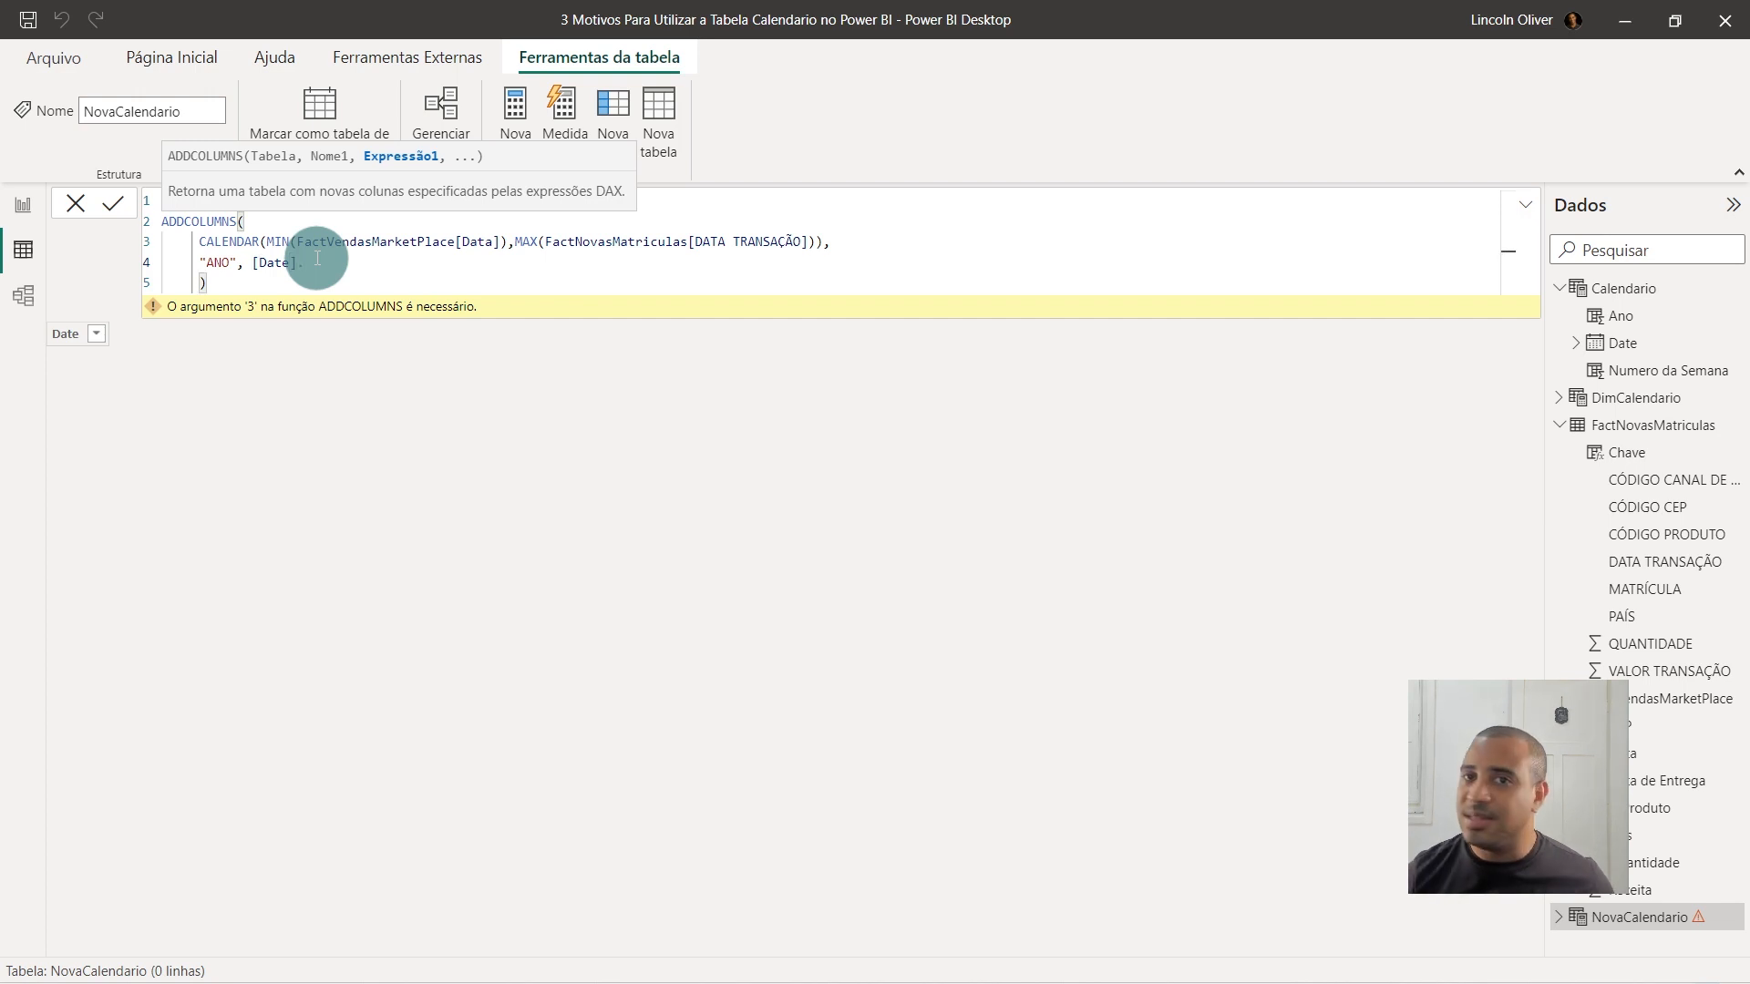
pyautogui.press('BackSpace')
pyautogui.press('BackSpace')
pyautogui.press('BackSpace')
pyautogui.press('BackSpace')
pyautogui.press('BackSpace')
pyautogui.press('BackSpace')
pyautogui.press('BackSpace')
# Enter YEAR([Date]) as the expression for the ANO column and commit the NovaCalendario formula.
pyautogui.write('YEAR(DATRE')
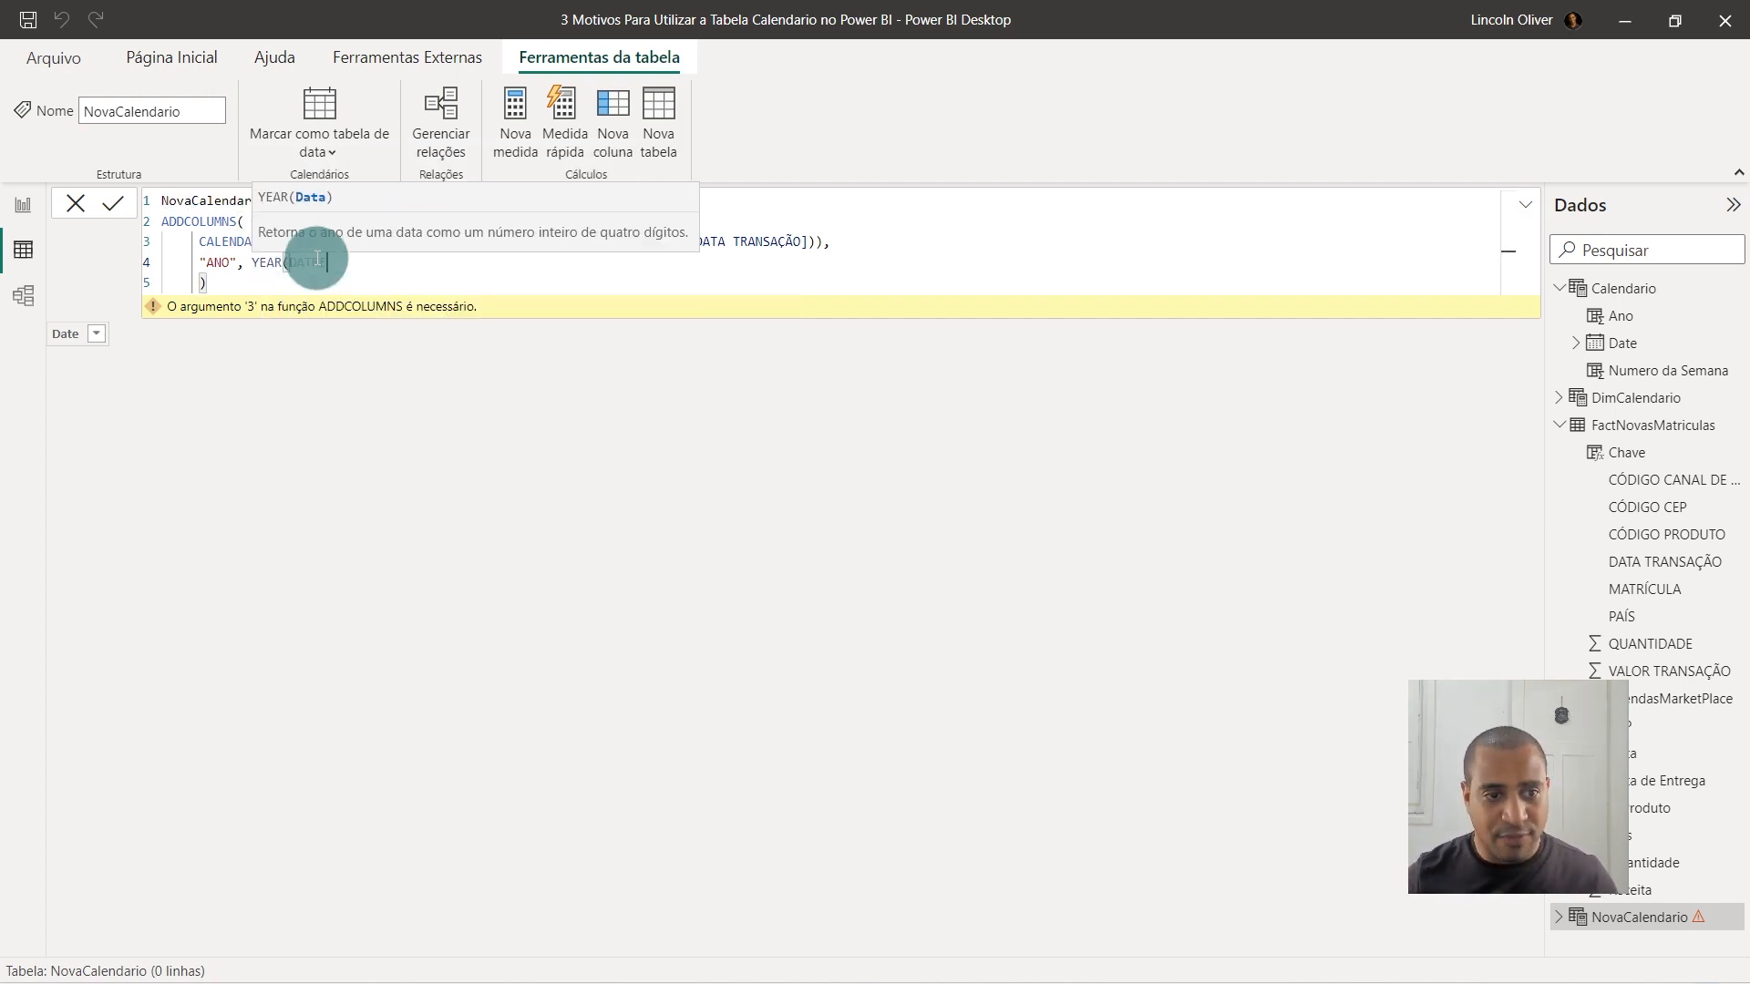
pyautogui.press('BackSpace')
pyautogui.press('BackSpace')
pyautogui.write('E')
pyautogui.scroll(1, 478, 342)
pyautogui.click(418, 285)
pyautogui.write(')')
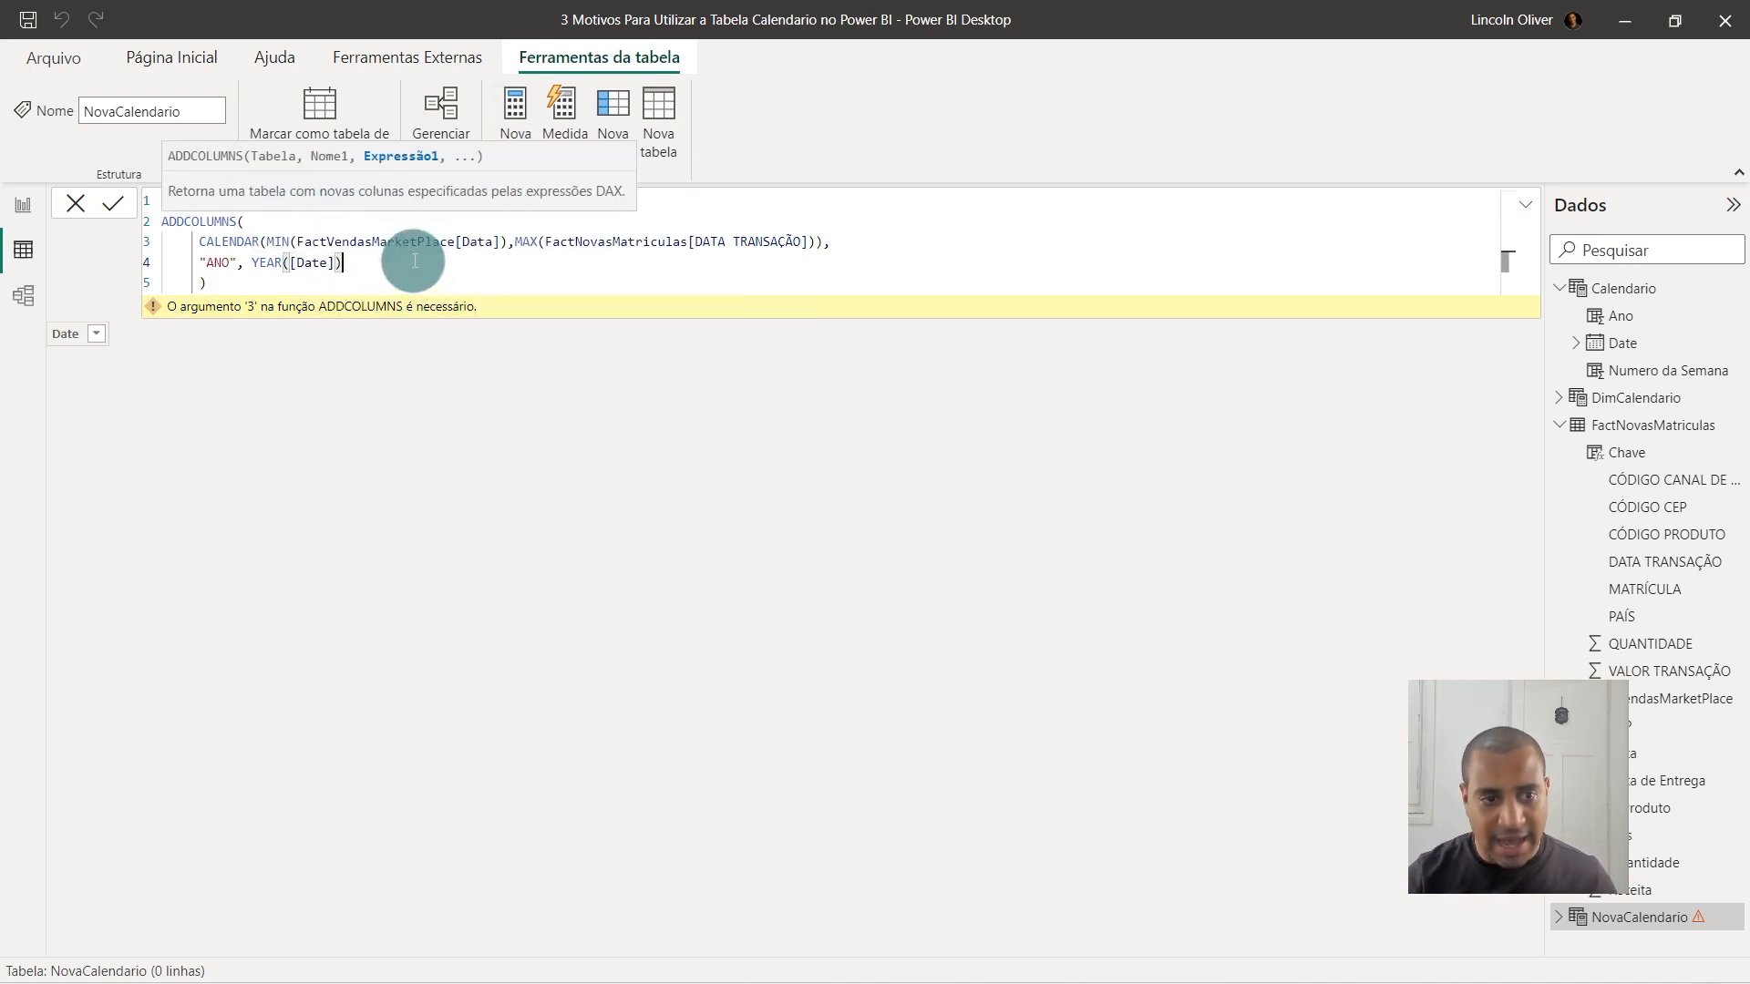
pyautogui.press('Down')
pyautogui.press('Return')
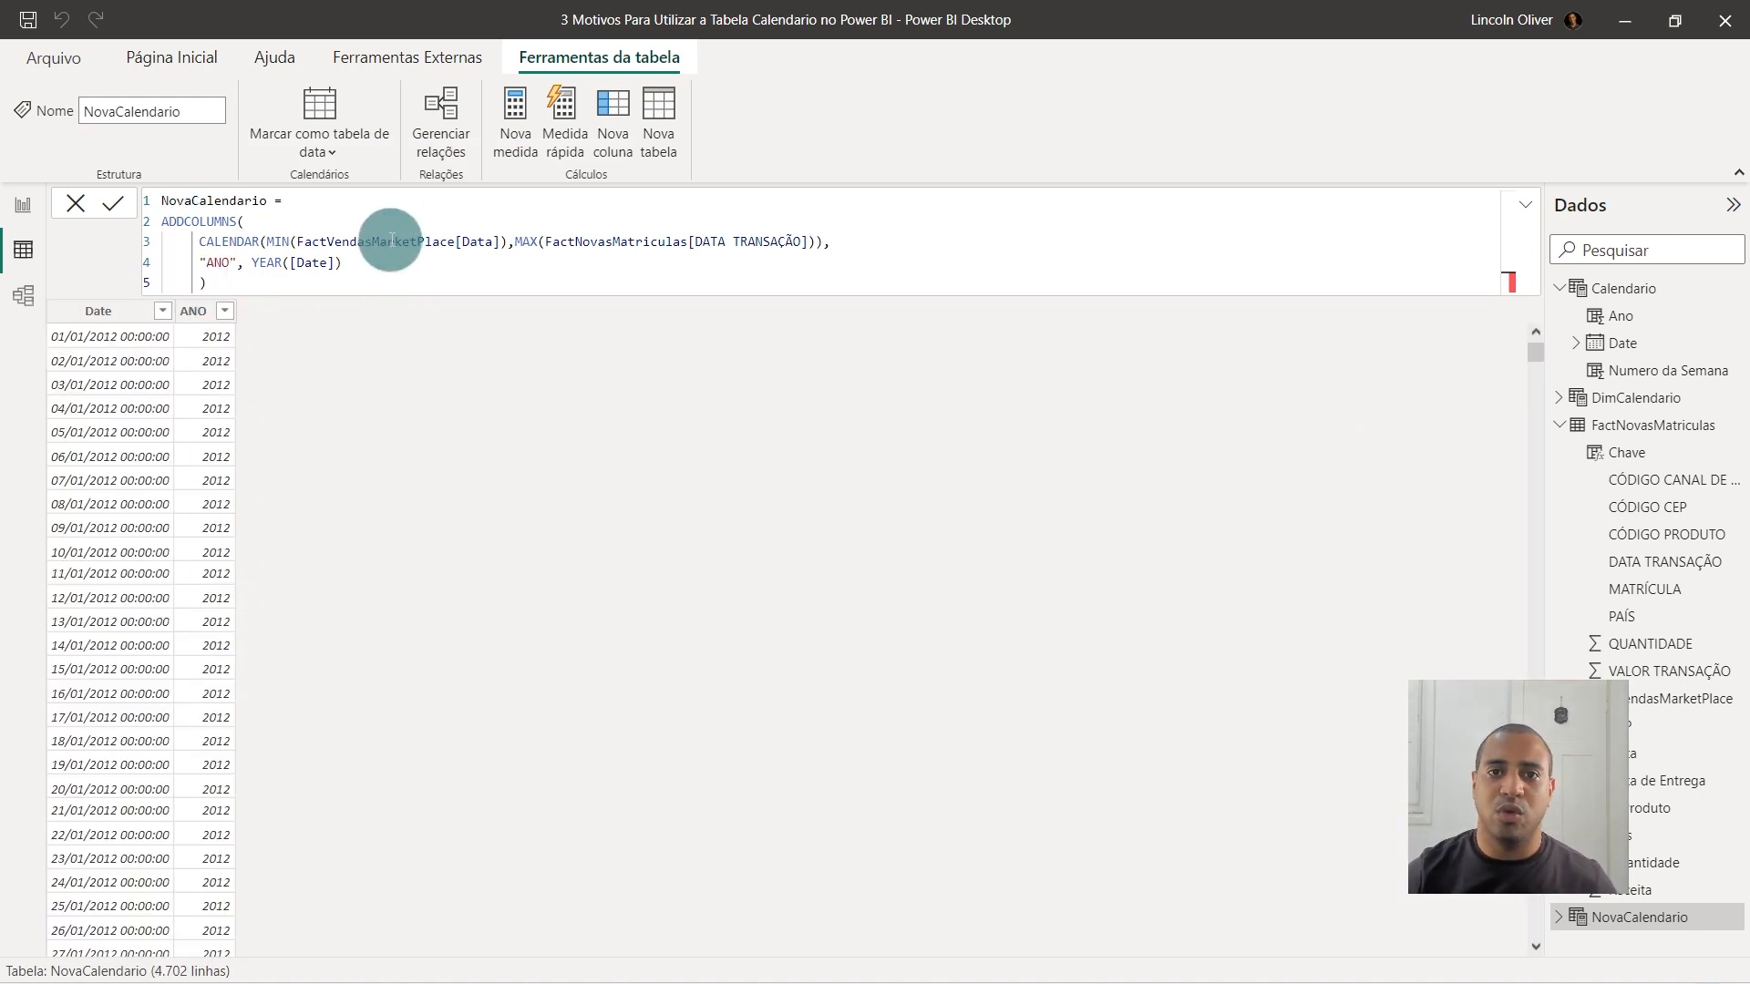
pyautogui.click(379, 262)
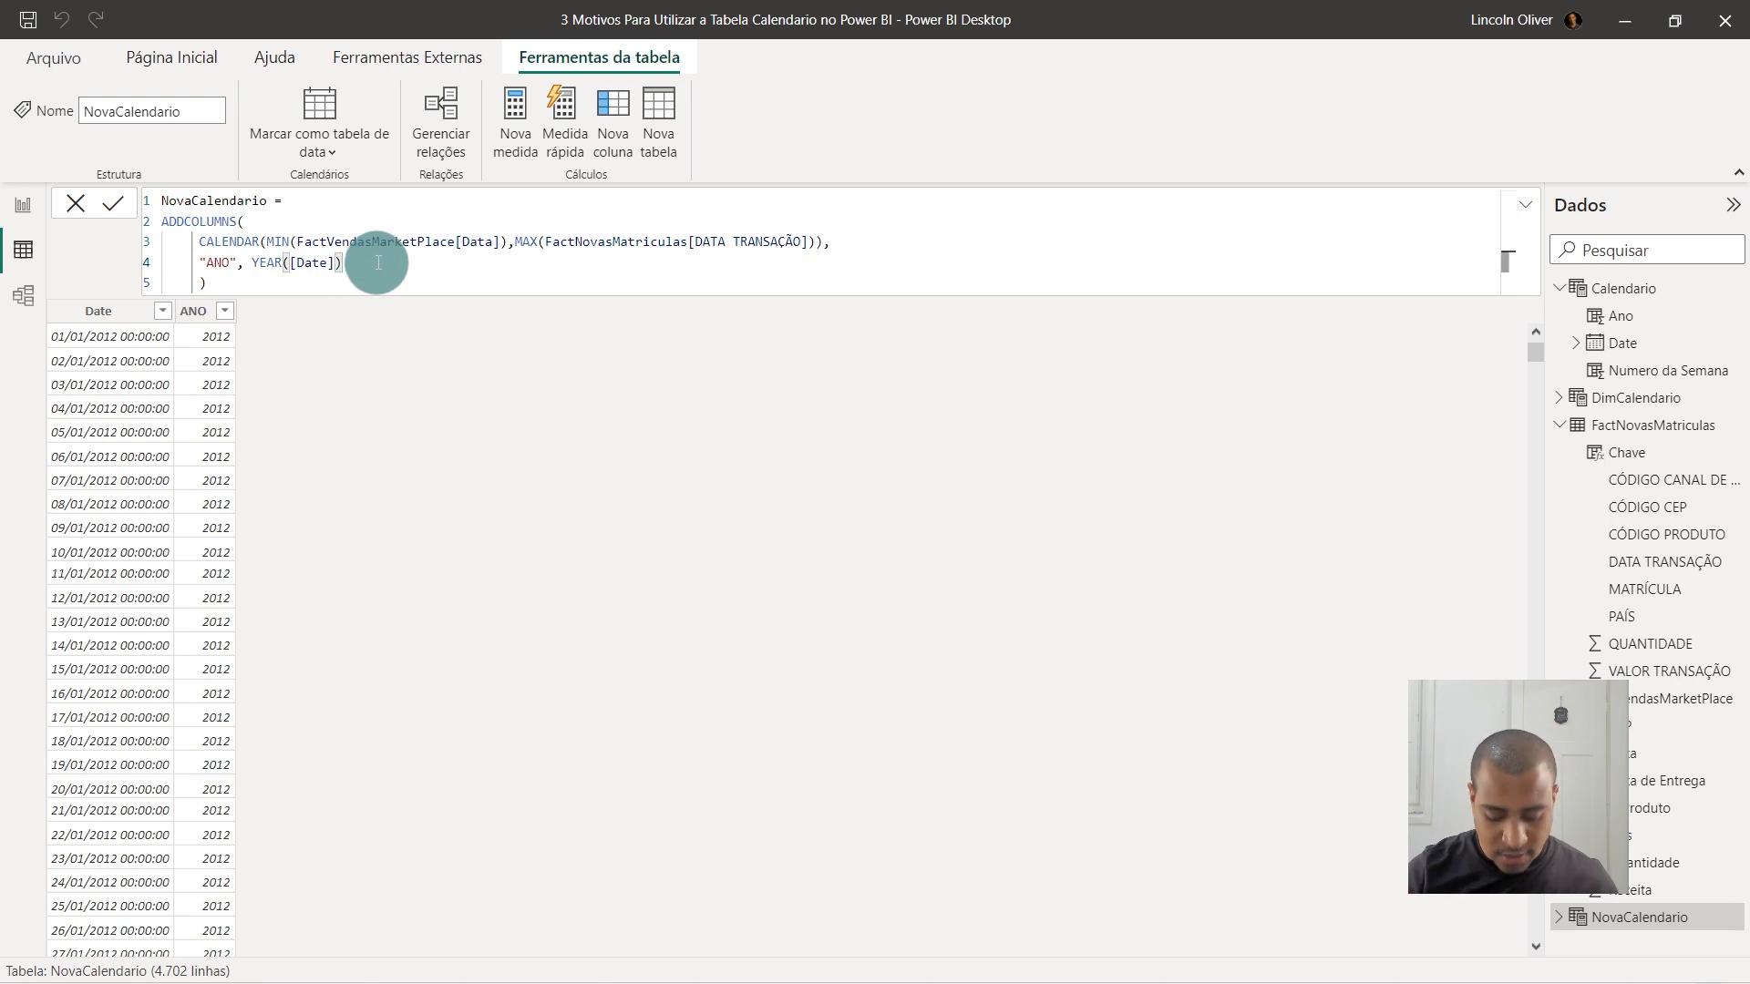
pyautogui.write(',')
pyautogui.hotkey('shift', 'Return')
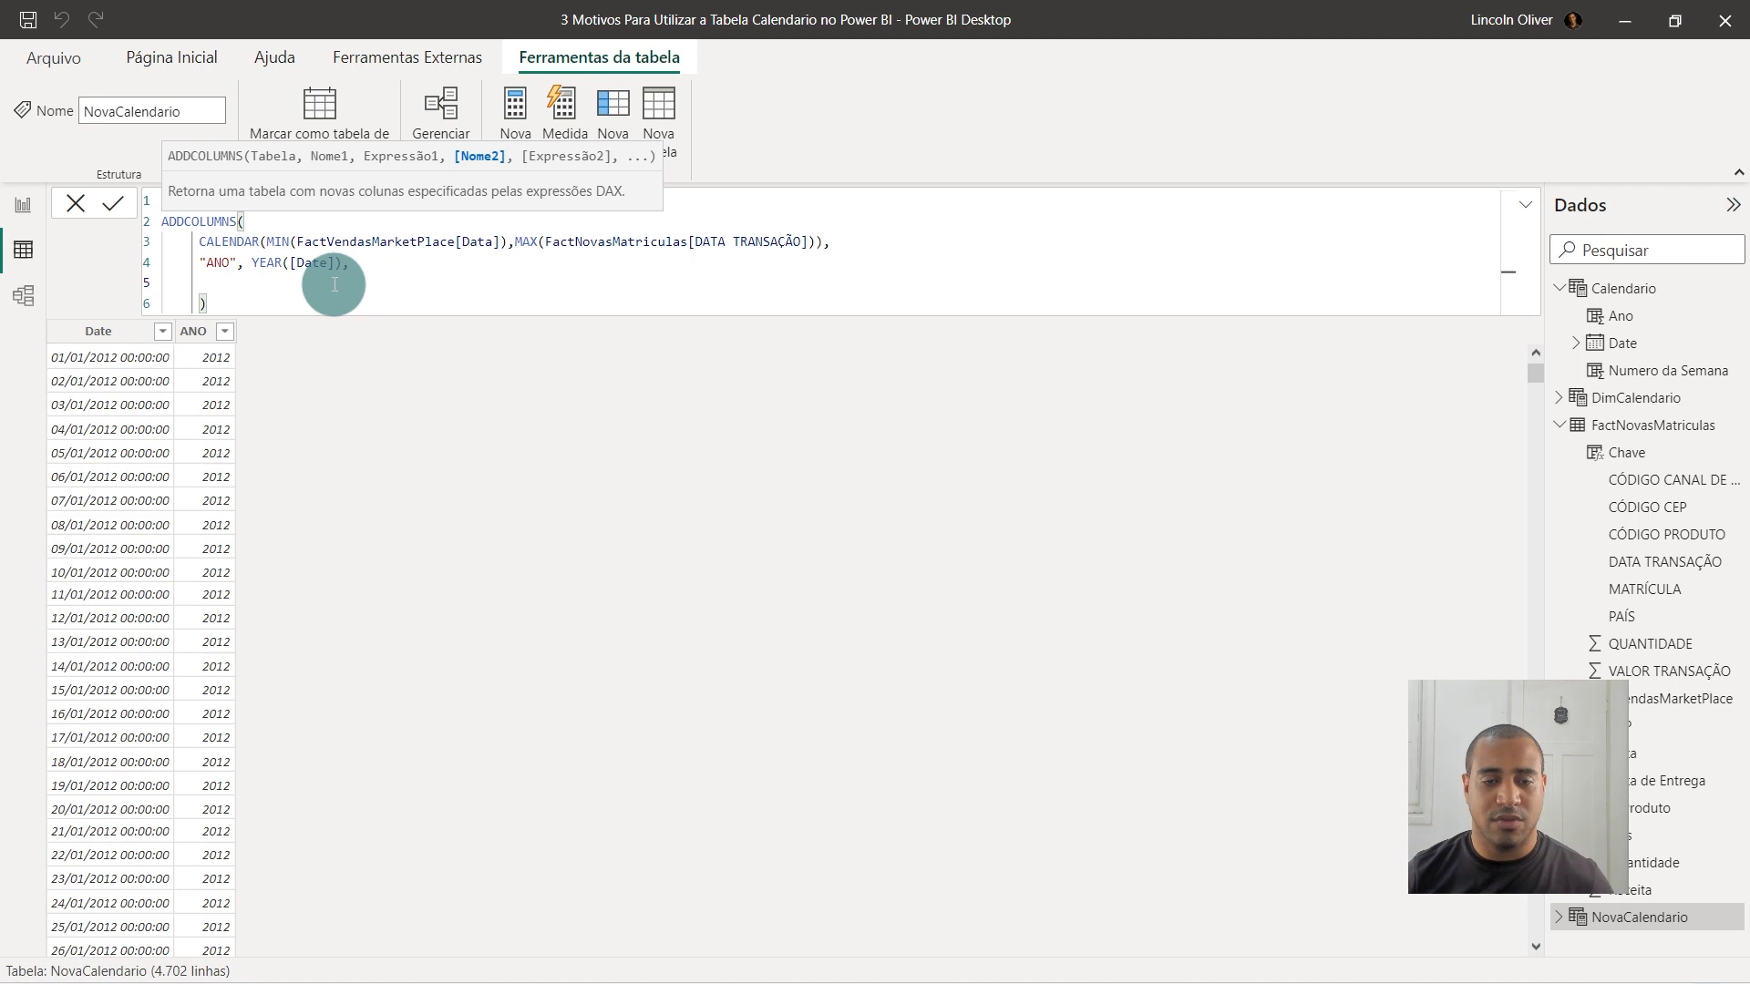
pyautogui.press('BackSpace')
pyautogui.press('BackSpace')
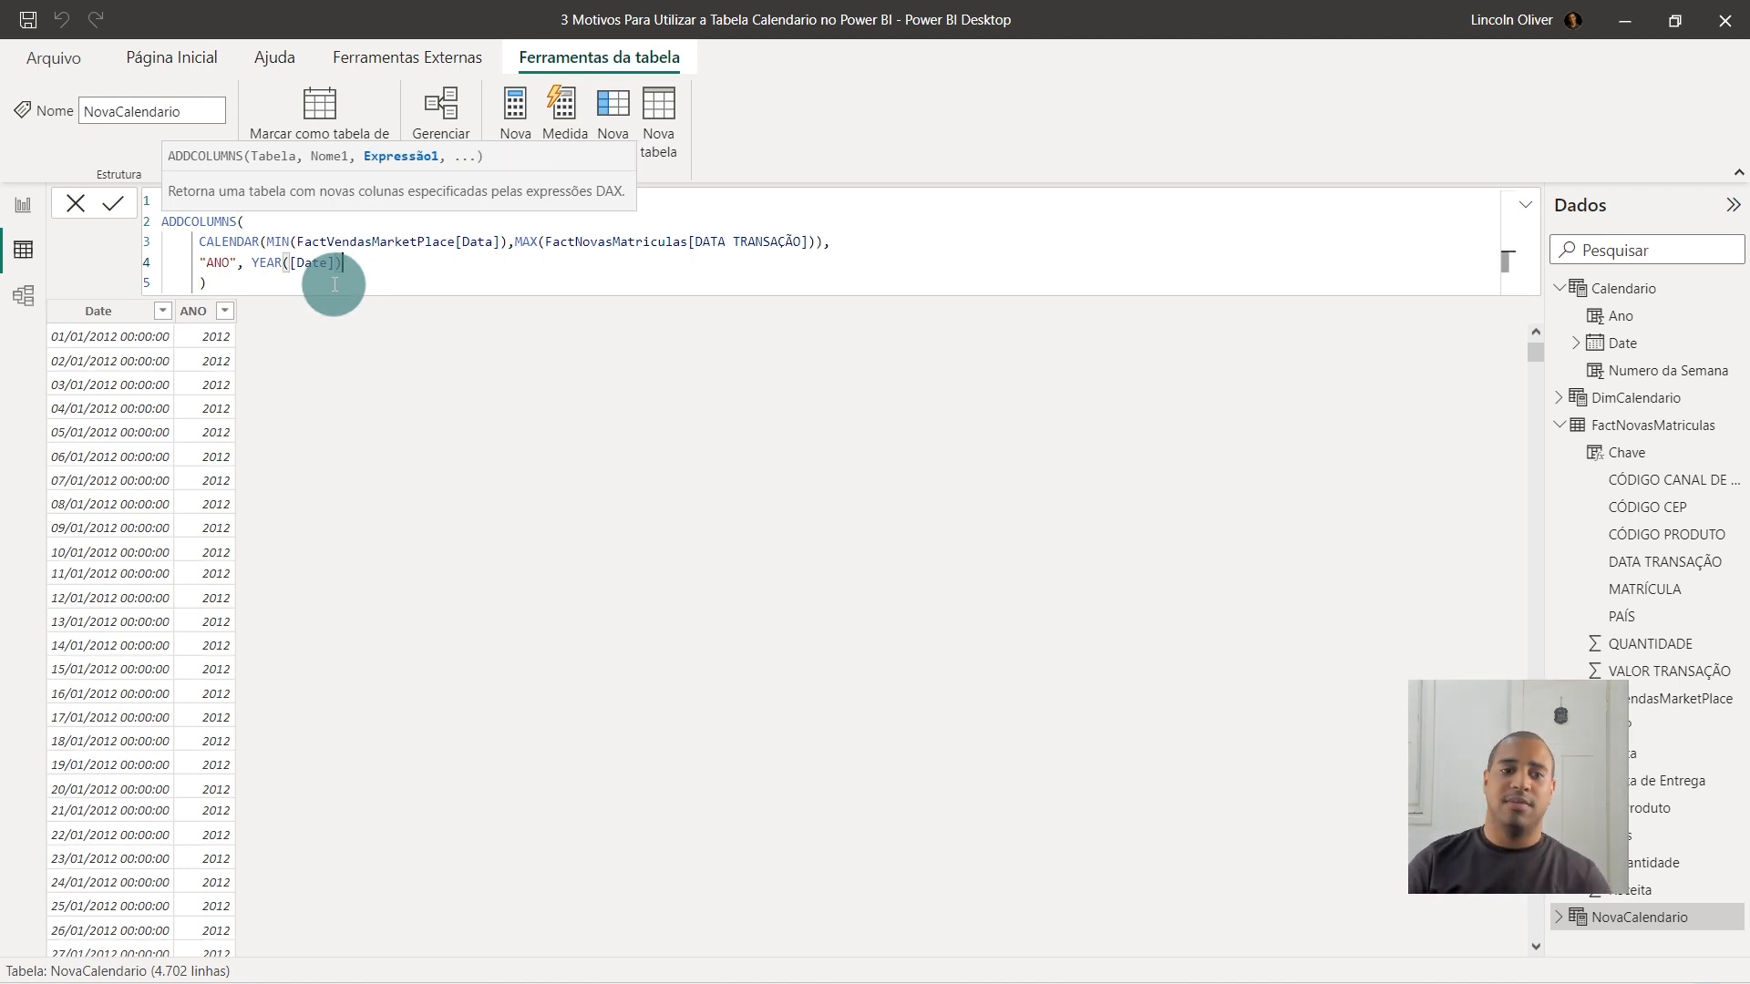
pyautogui.press('Return')
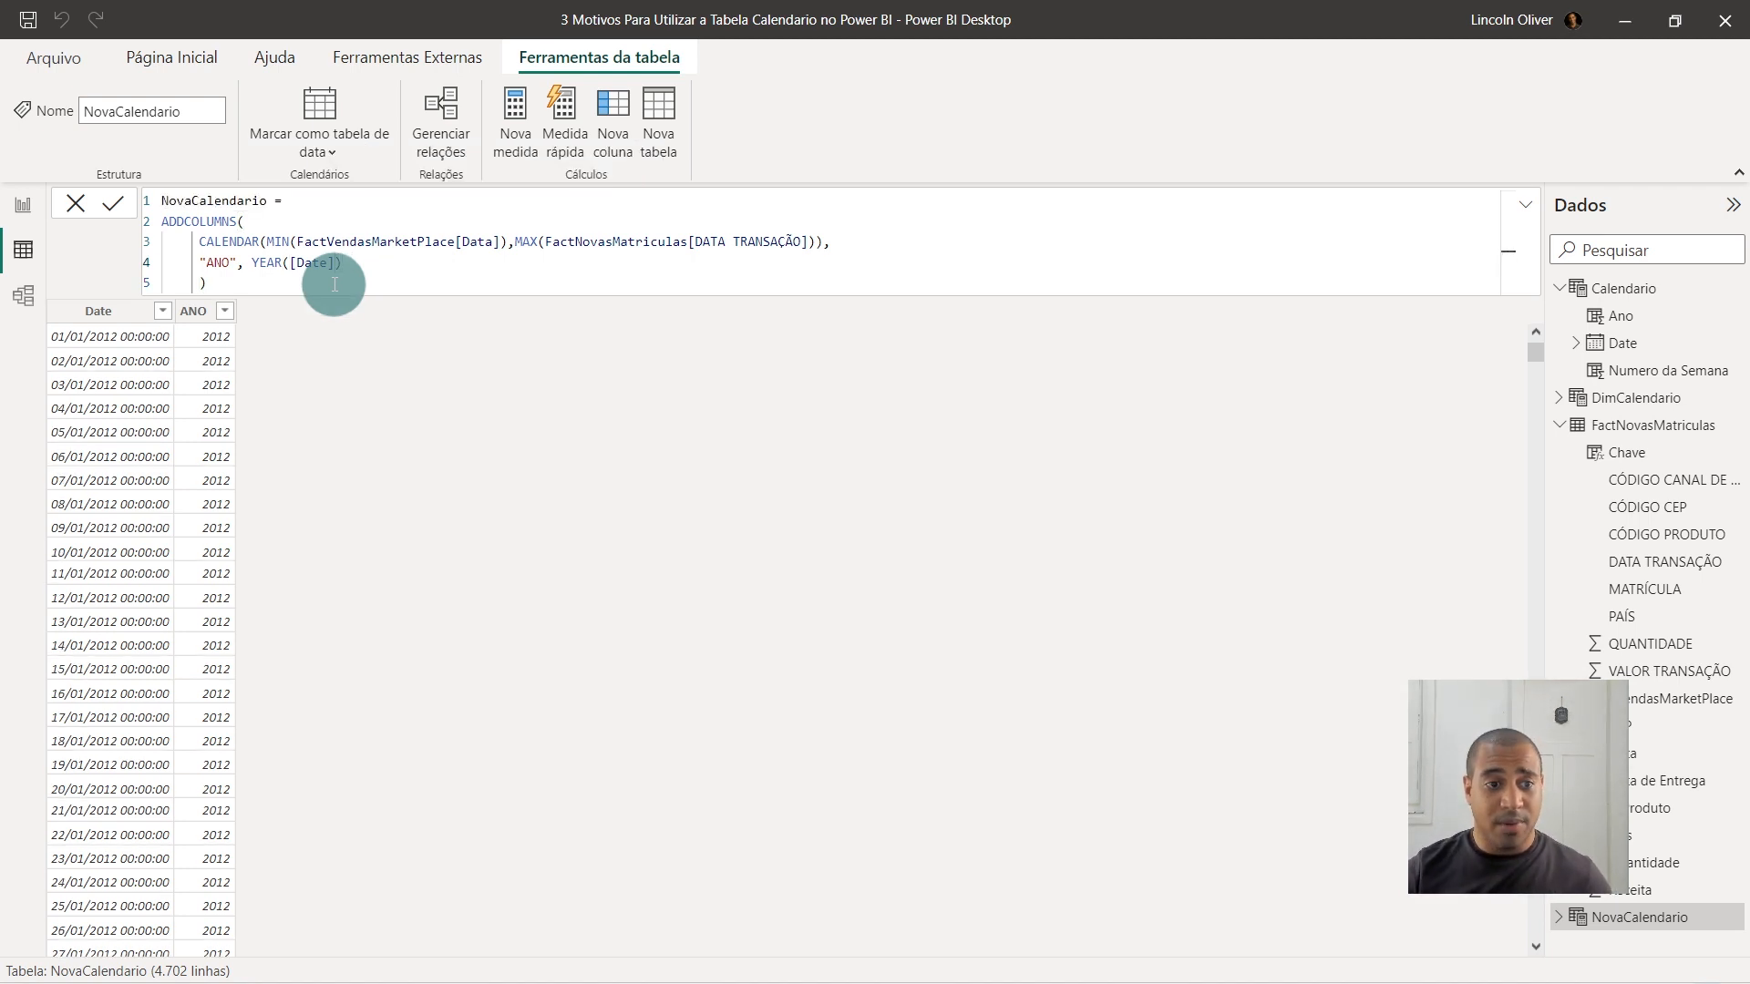
# Open the DimCalendario table and review its full ADDCOLUMNS formula, including the Inicio do Ano and Fim do Ano lines.
pyautogui.click(1636, 397)
pyautogui.moveTo(343, 672); pyautogui.dragTo(112, 32)
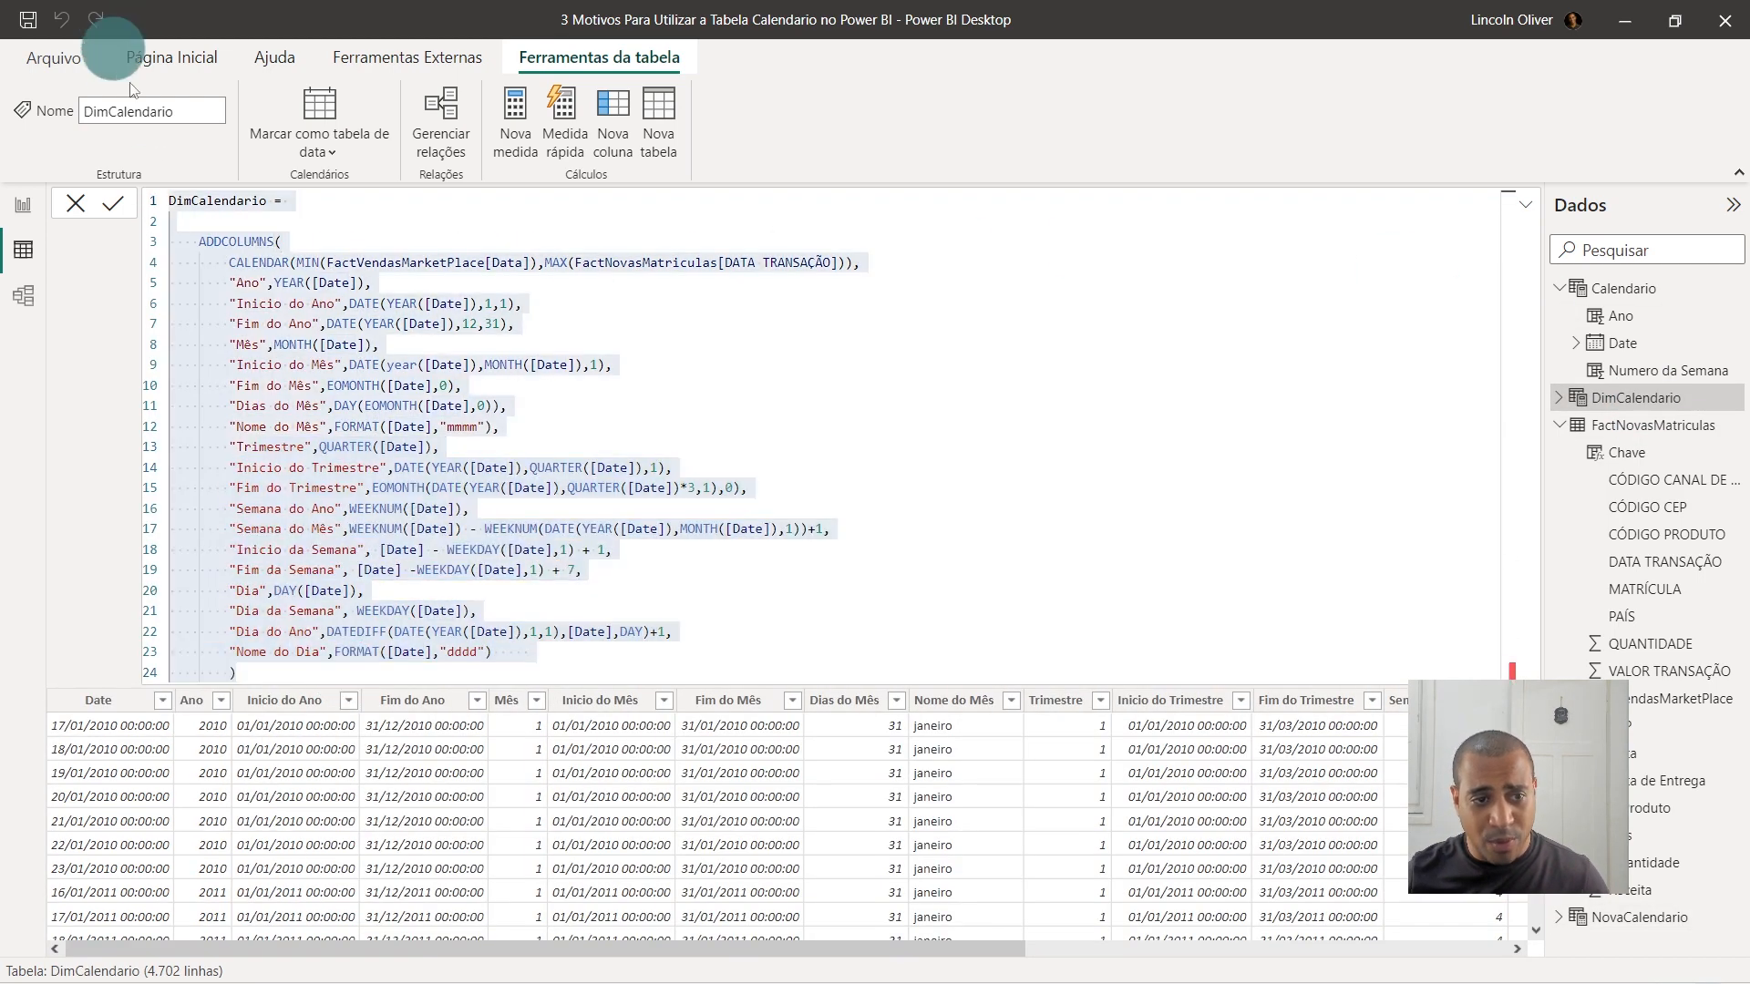
pyautogui.click(568, 364)
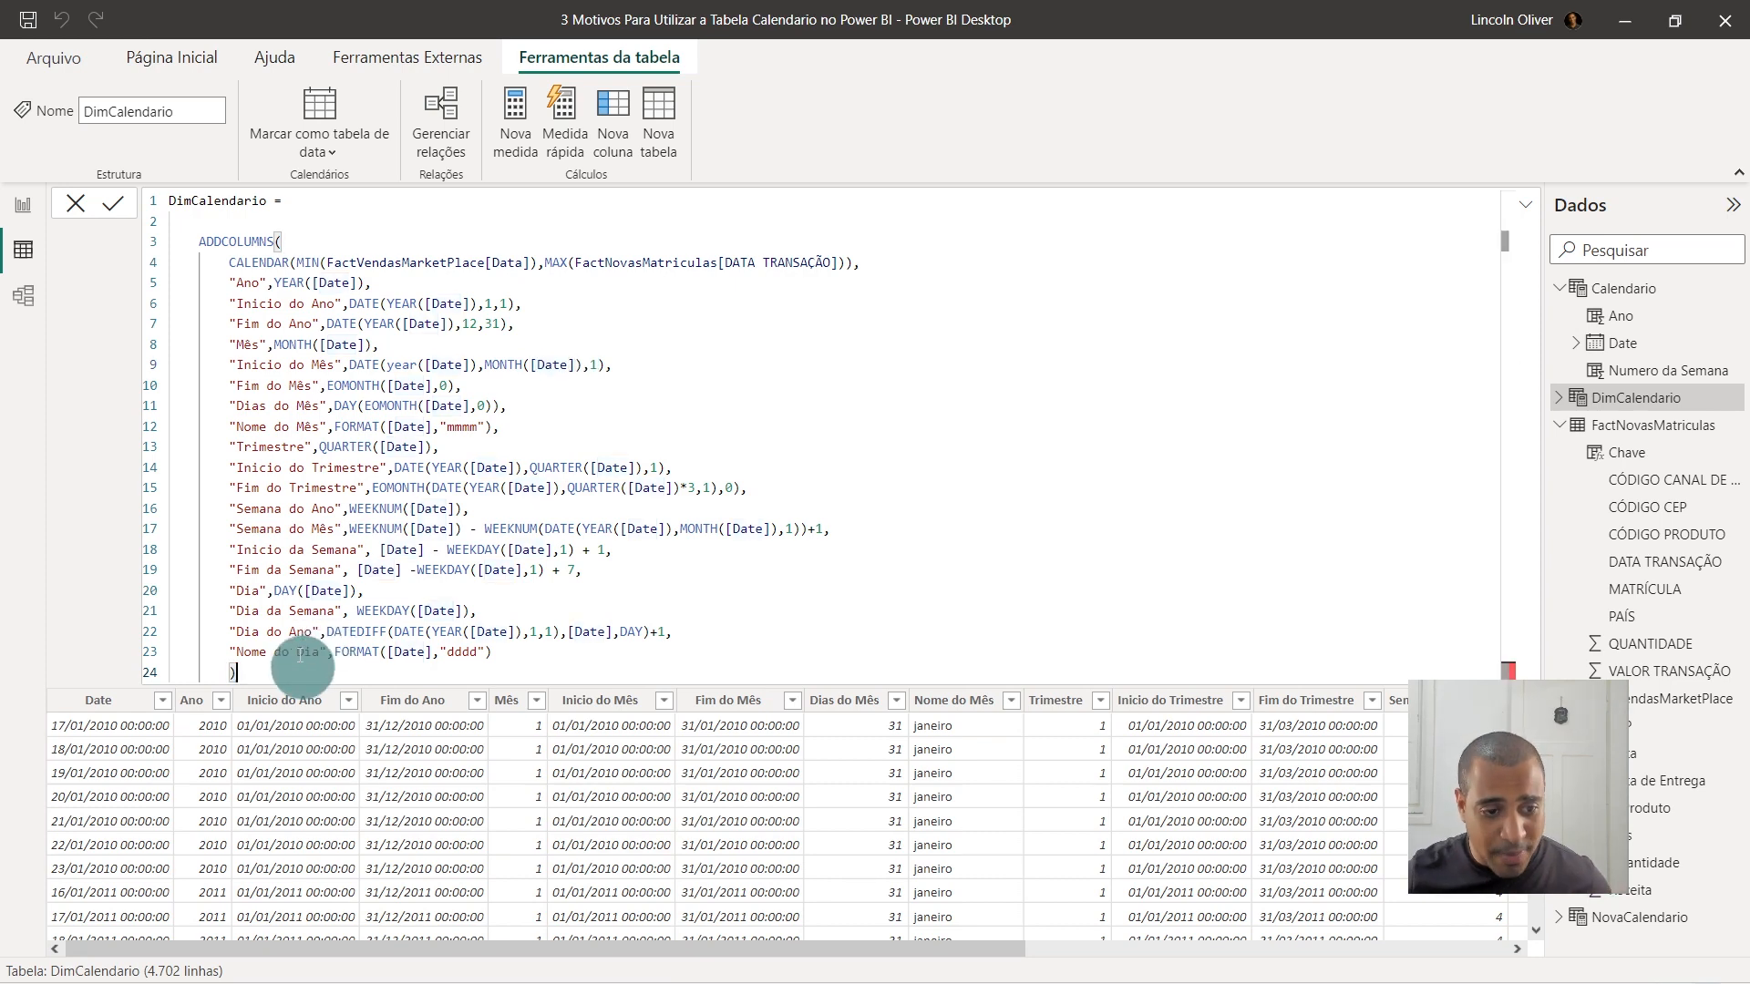
pyautogui.moveTo(242, 674); pyautogui.dragTo(96, 162)
pyautogui.click(502, 329)
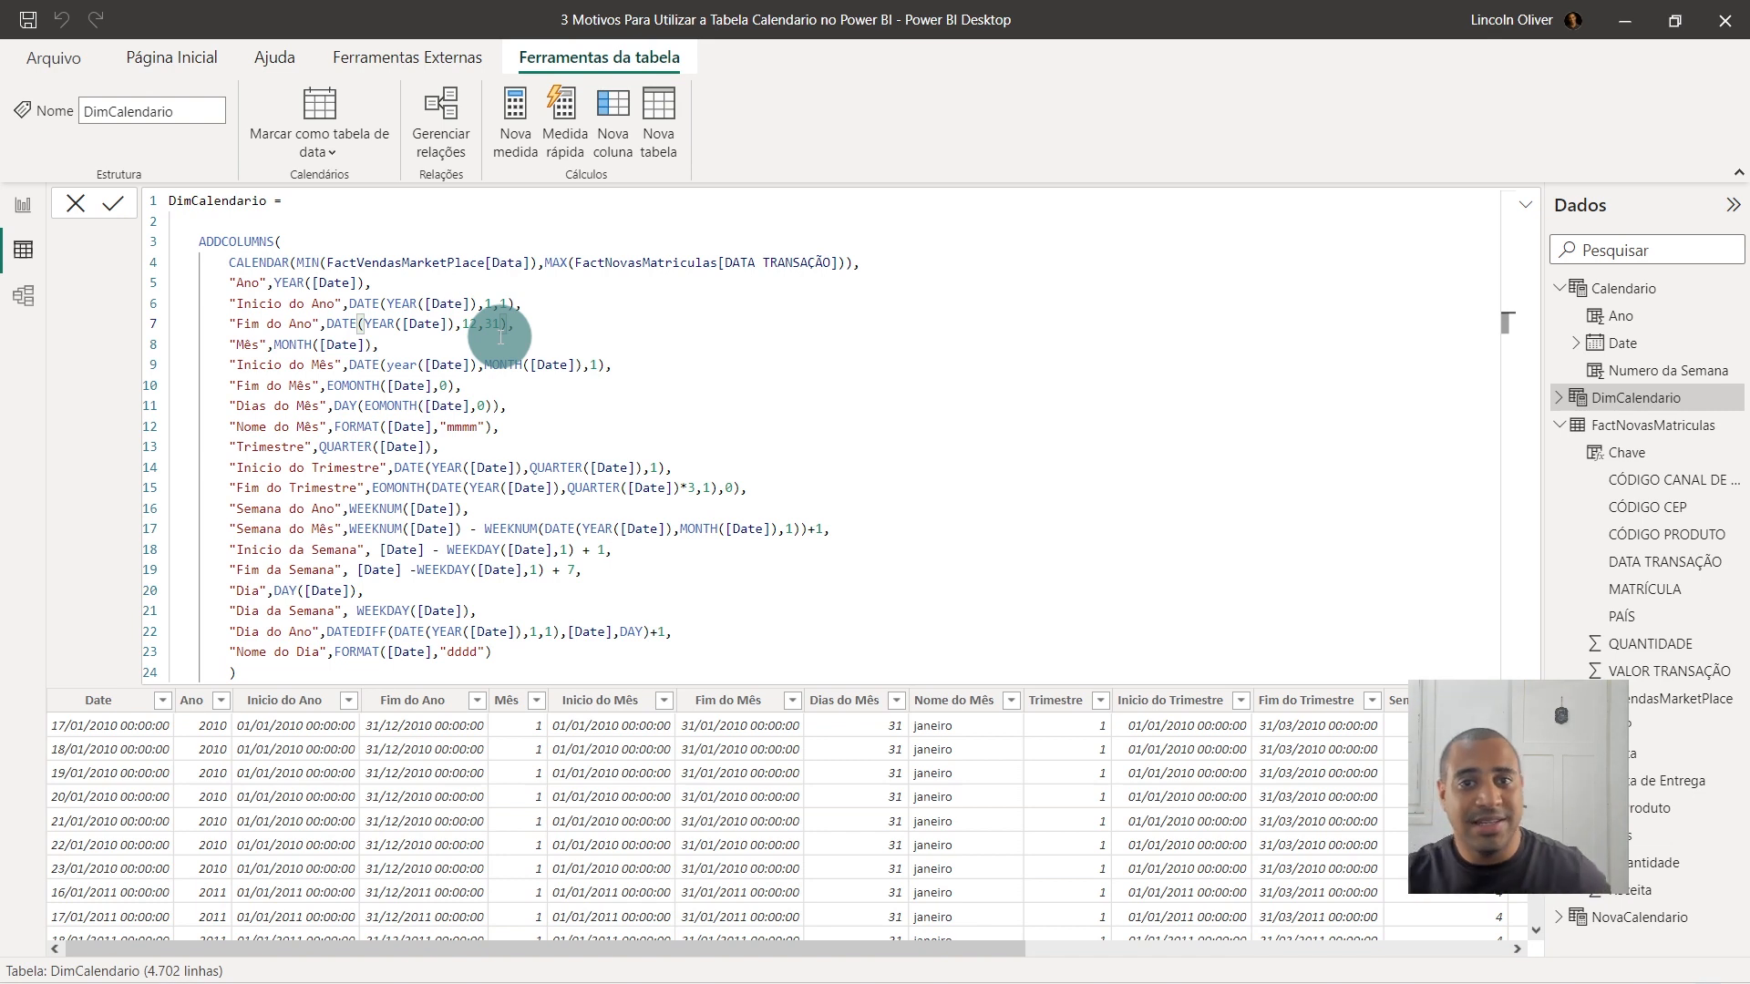
pyautogui.click(514, 296)
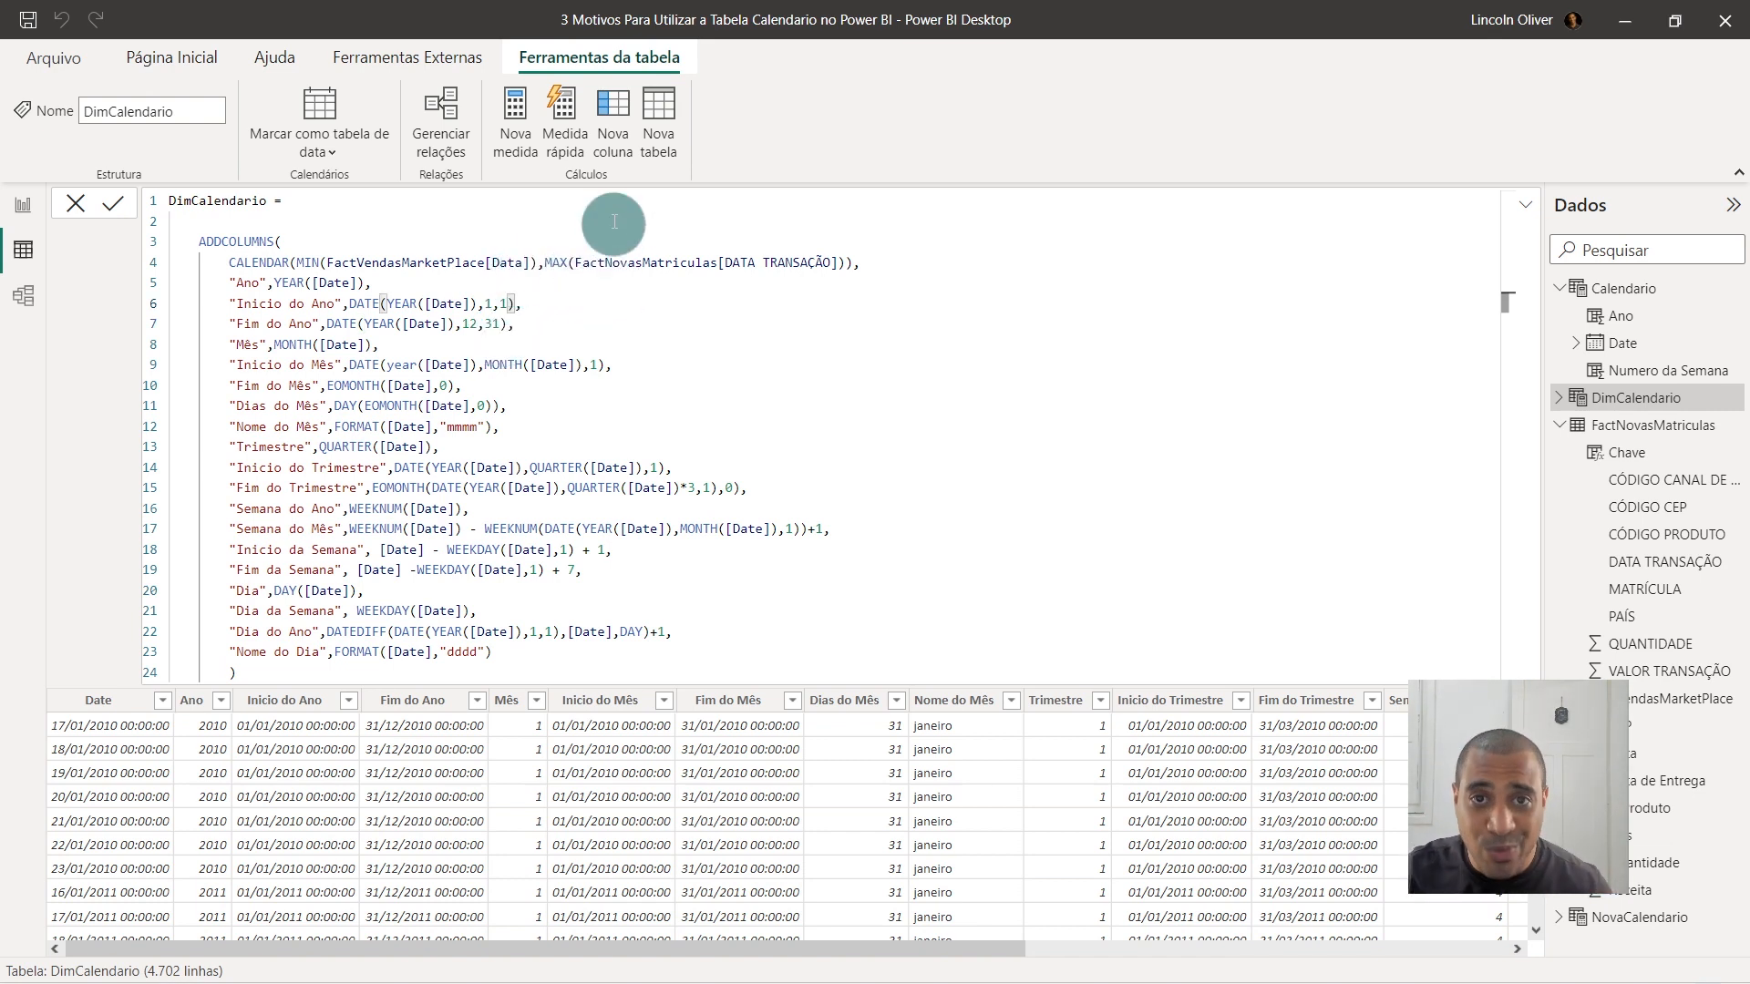
# Try replacing the whole CALENDAR expression in the DimCalendario formula with CALENDARAUTO().
pyautogui.moveTo(529, 262)
pyautogui.mouseDown()
pyautogui.moveTo(326, 262)
pyautogui.moveTo(525, 263)
pyautogui.mouseUp()
pyautogui.moveTo(852, 263); pyautogui.dragTo(230, 264)
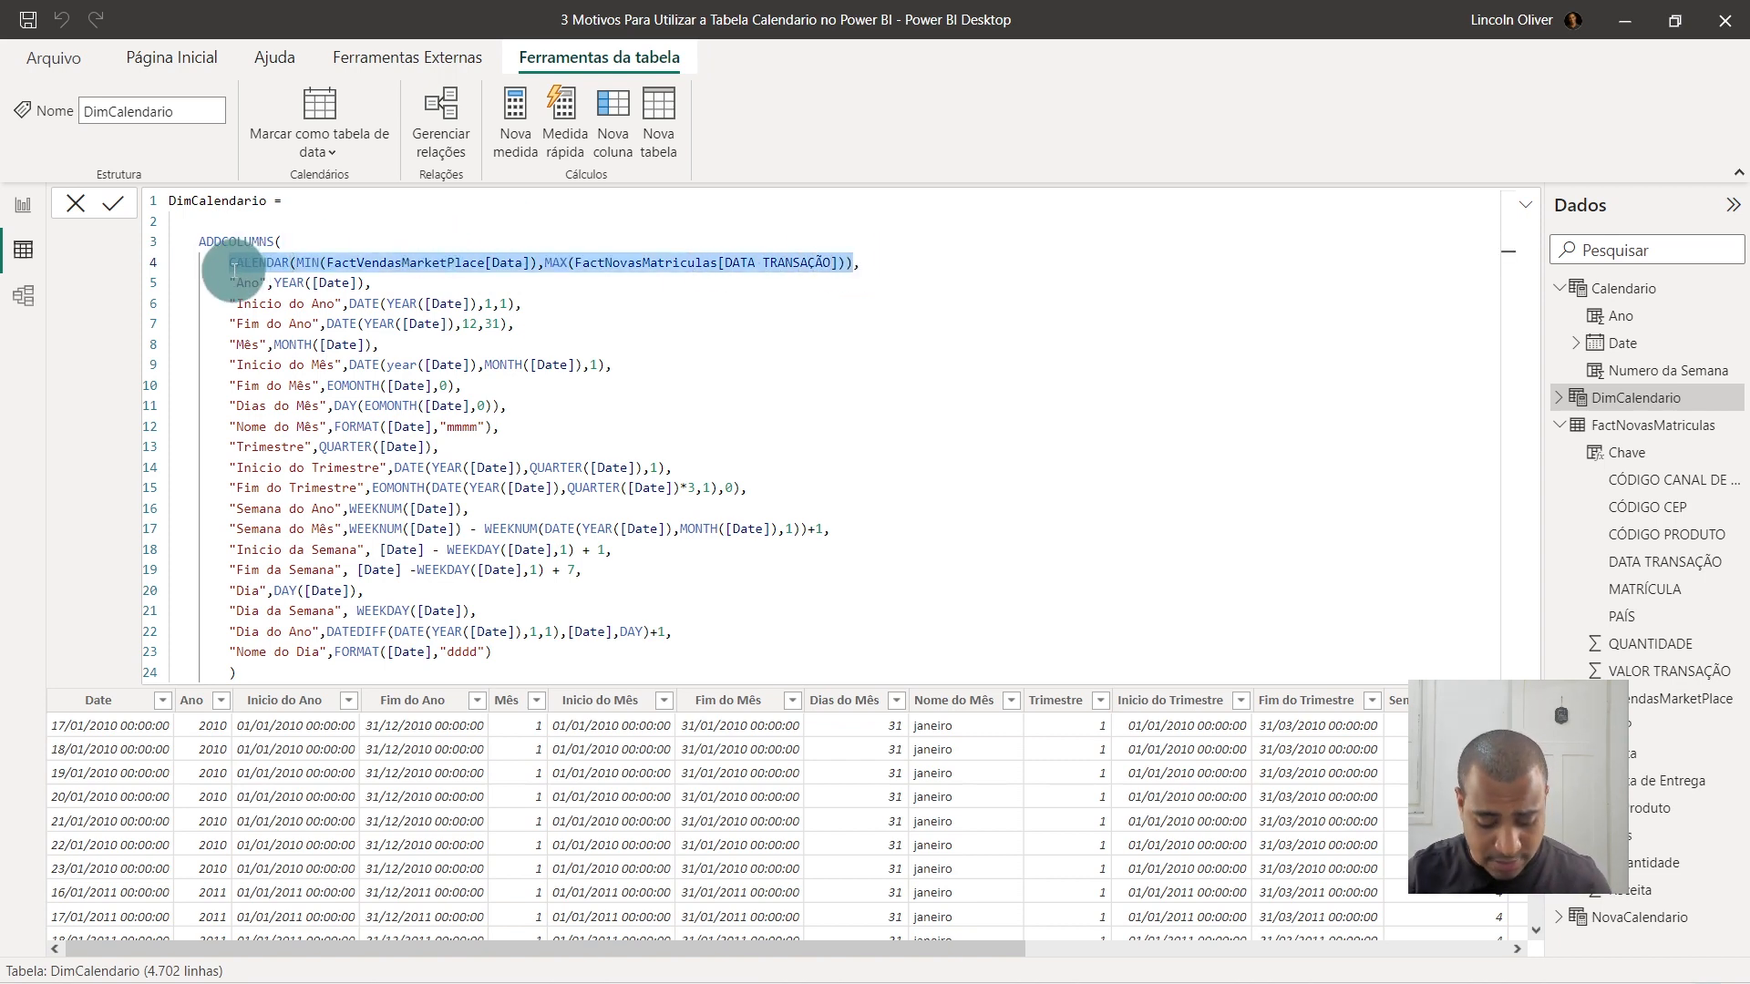
pyautogui.write('CALE')
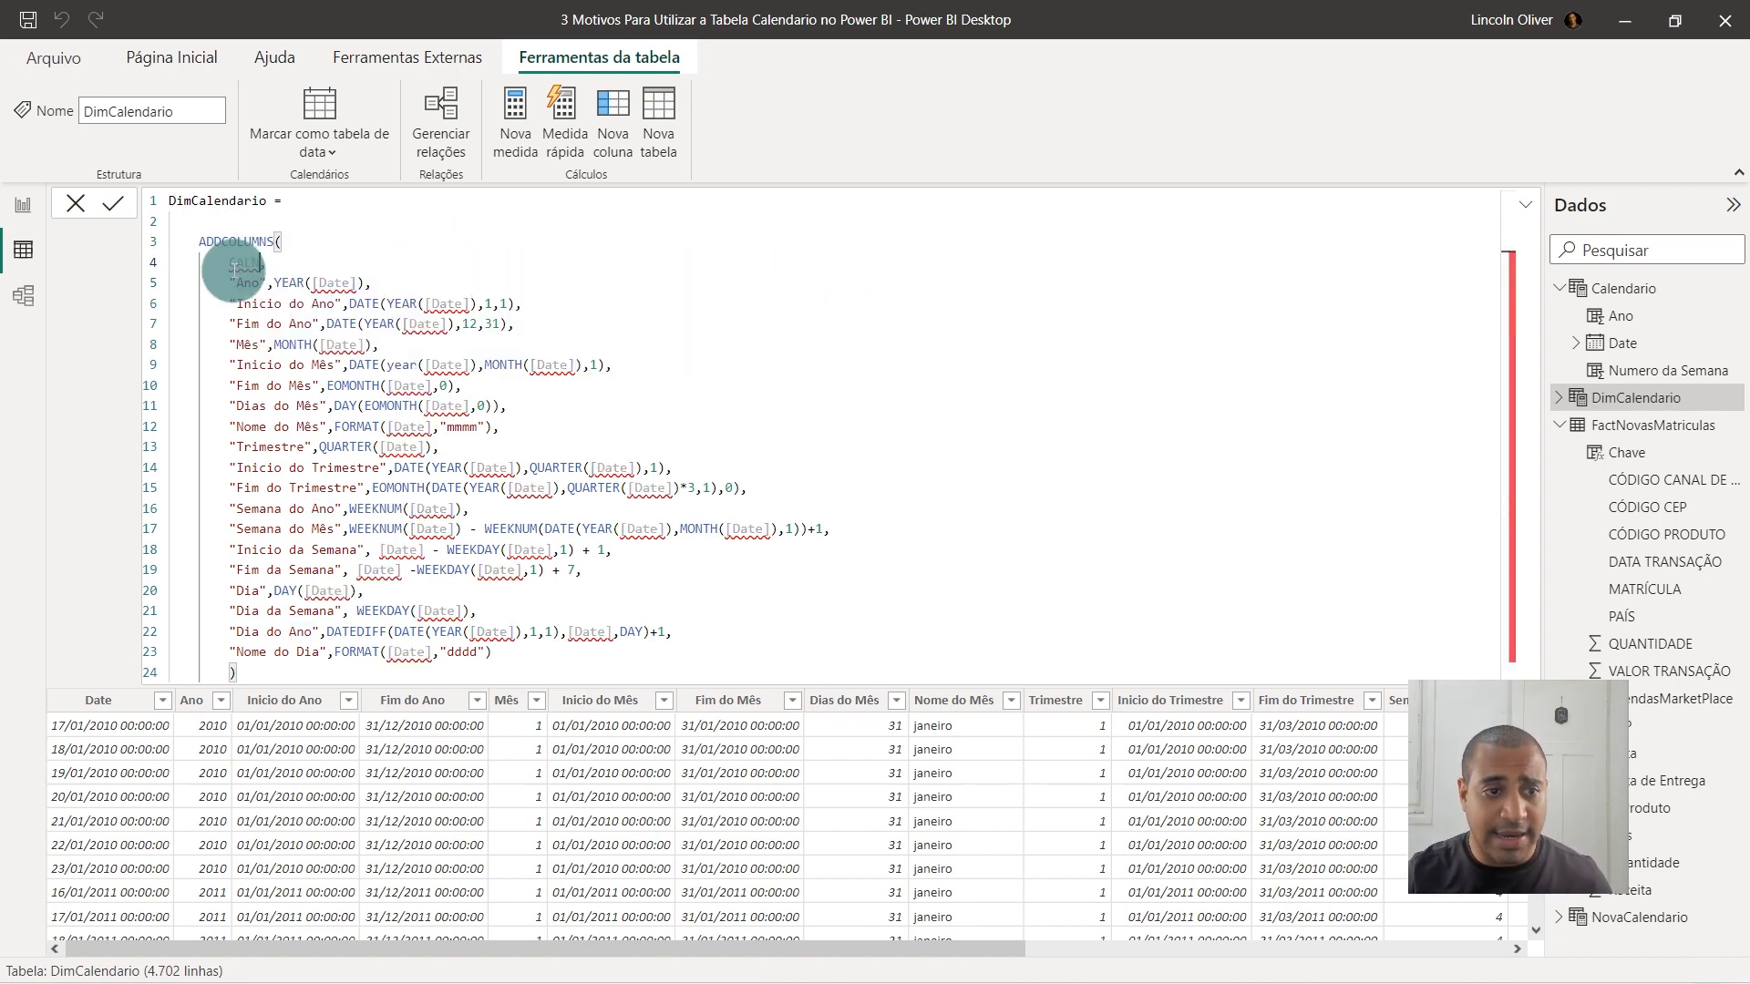
pyautogui.press('Up')
pyautogui.write('E')
pyautogui.press('Right')
pyautogui.press('Left')
pyautogui.press('Down')
pyautogui.press('Tab')
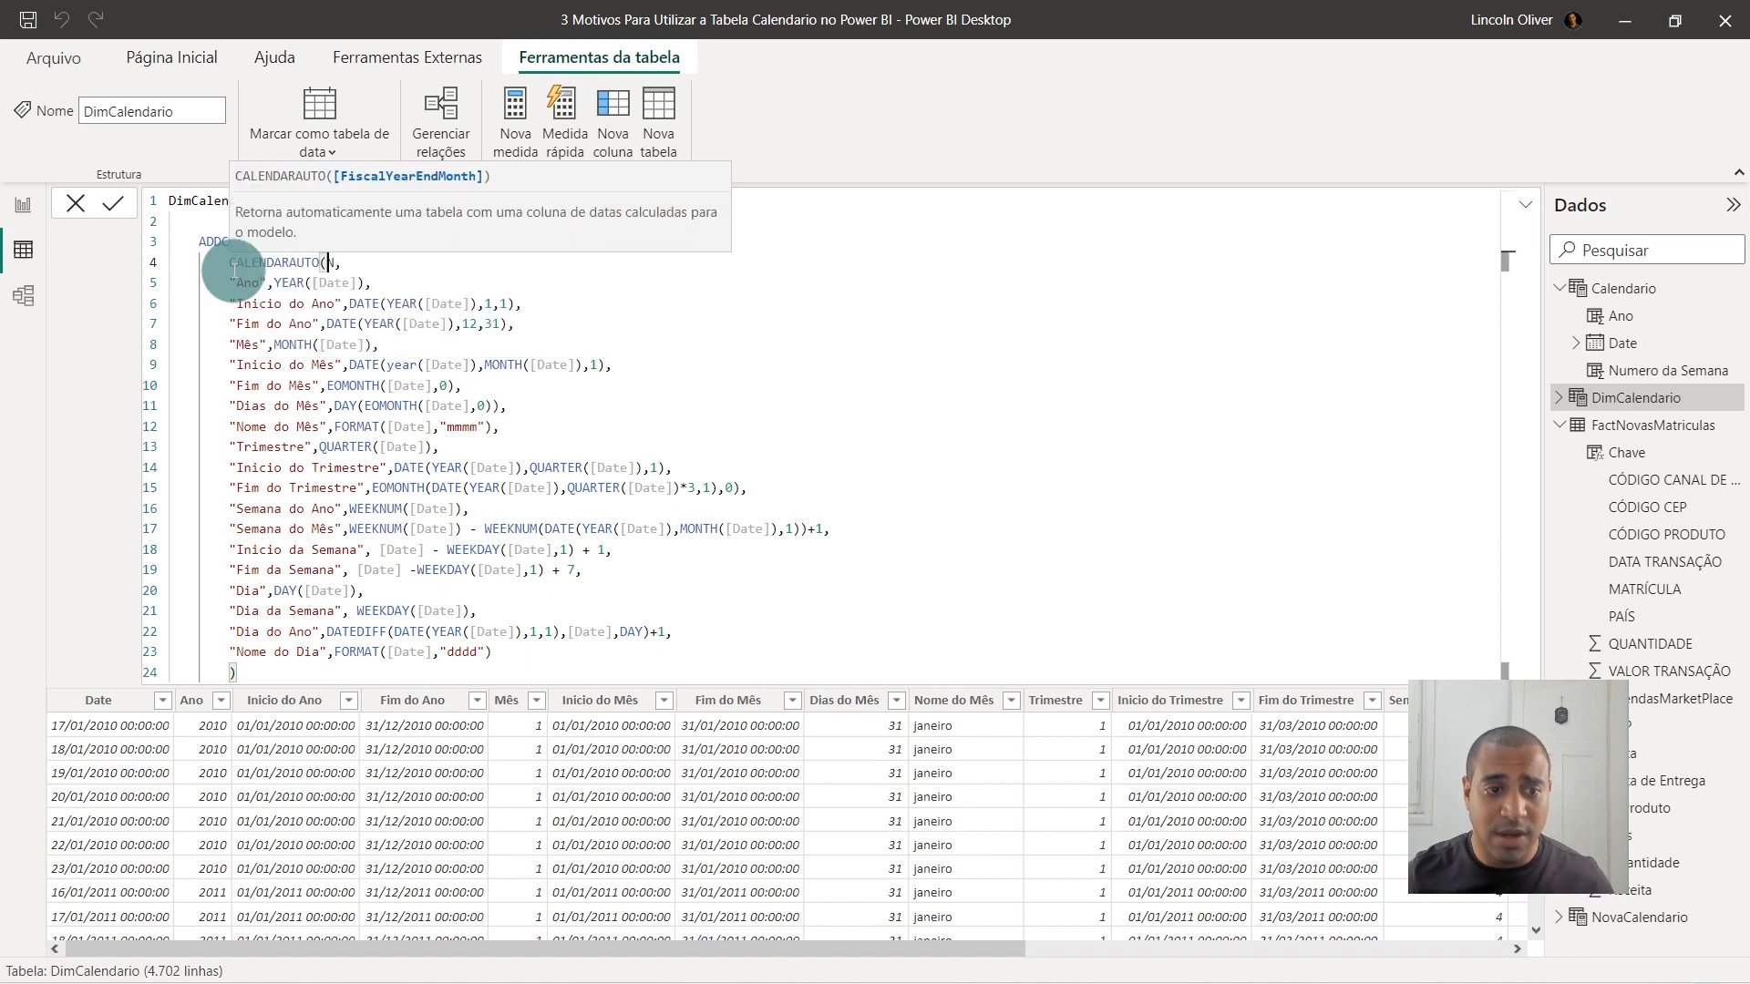
pyautogui.write(')')
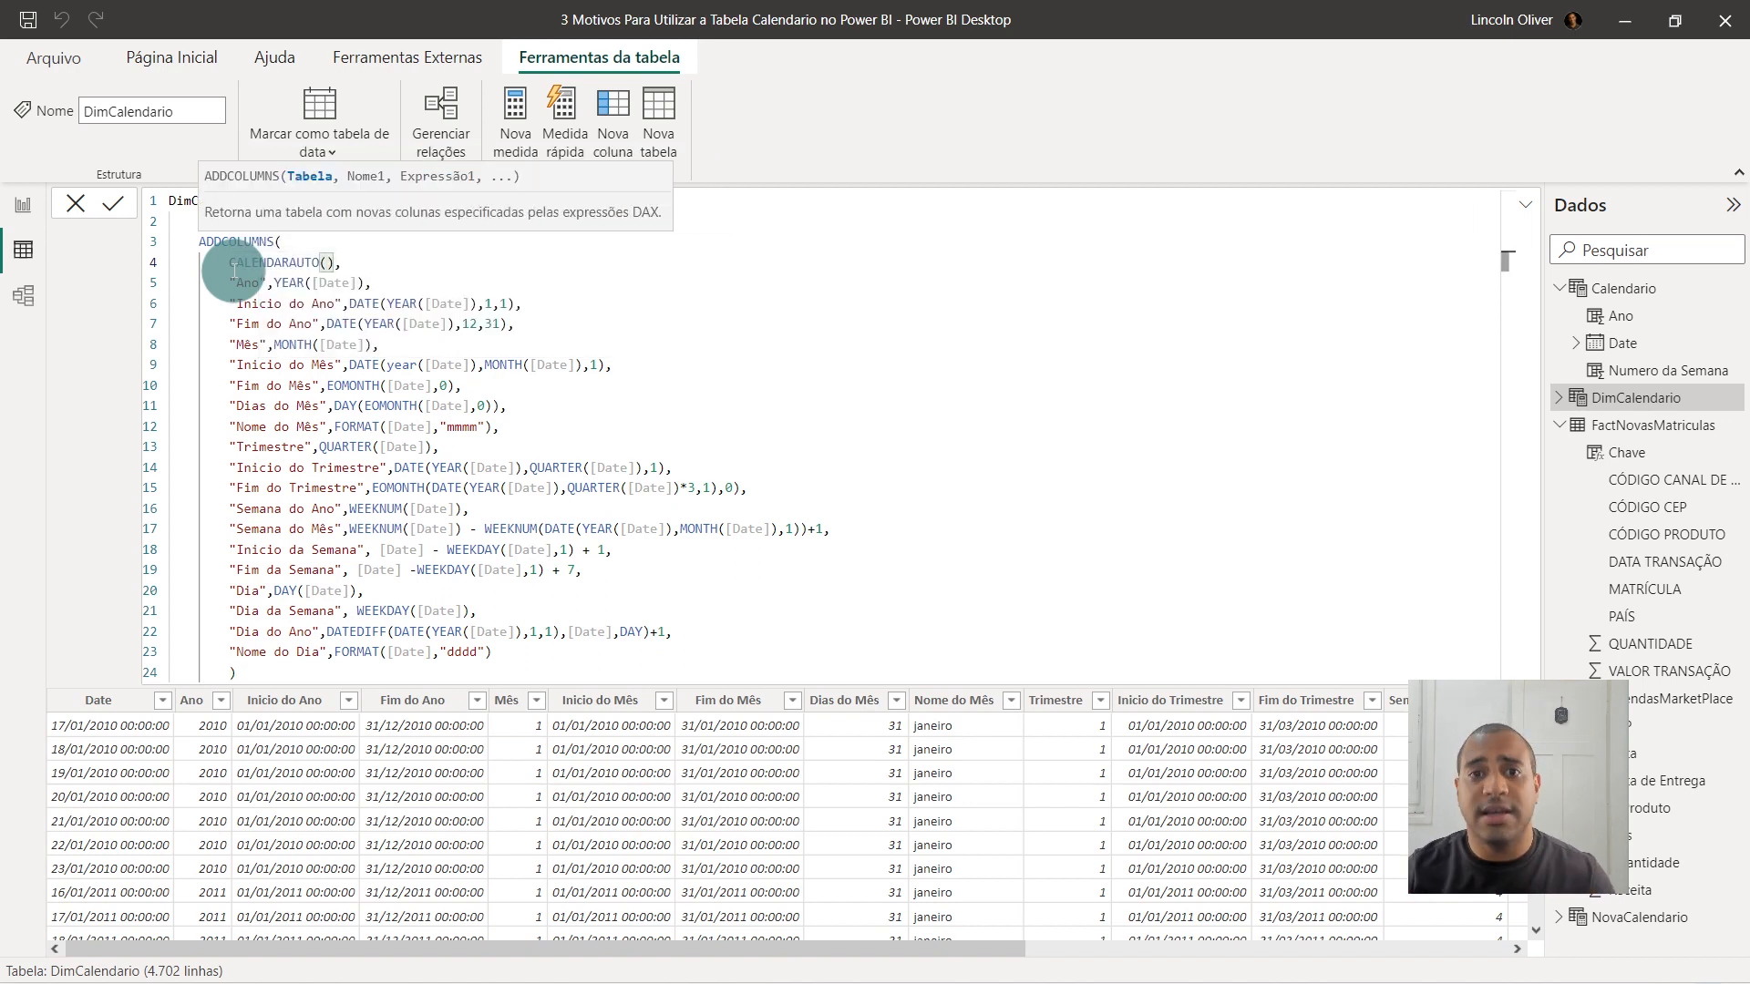
# Undo the CALENDARAUTO() replacement to restore the CALENDAR expression with its MIN and MAX dates.
pyautogui.hotkey('ctrl', 'z')
pyautogui.hotkey('ctrl', 'z')
pyautogui.hotkey('ctrl', 'z')
pyautogui.hotkey('ctrl', 'z')
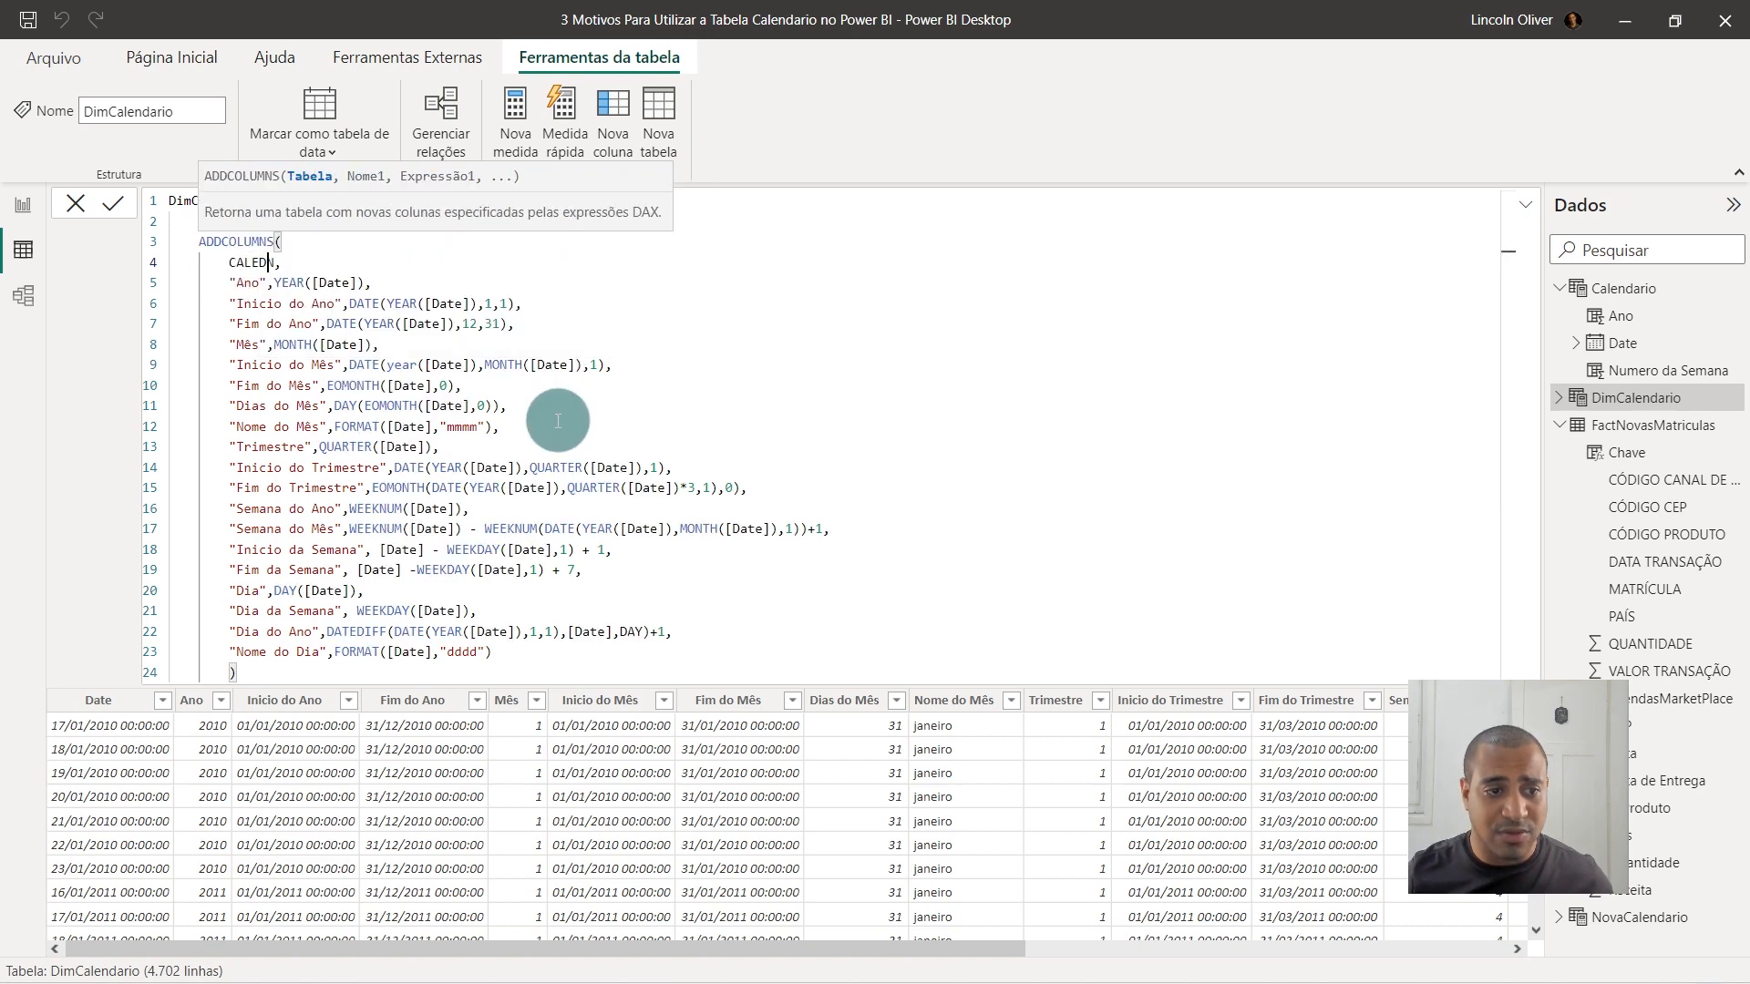
pyautogui.hotkey('ctrl', 'z')
pyautogui.hotkey('ctrl', 'z')
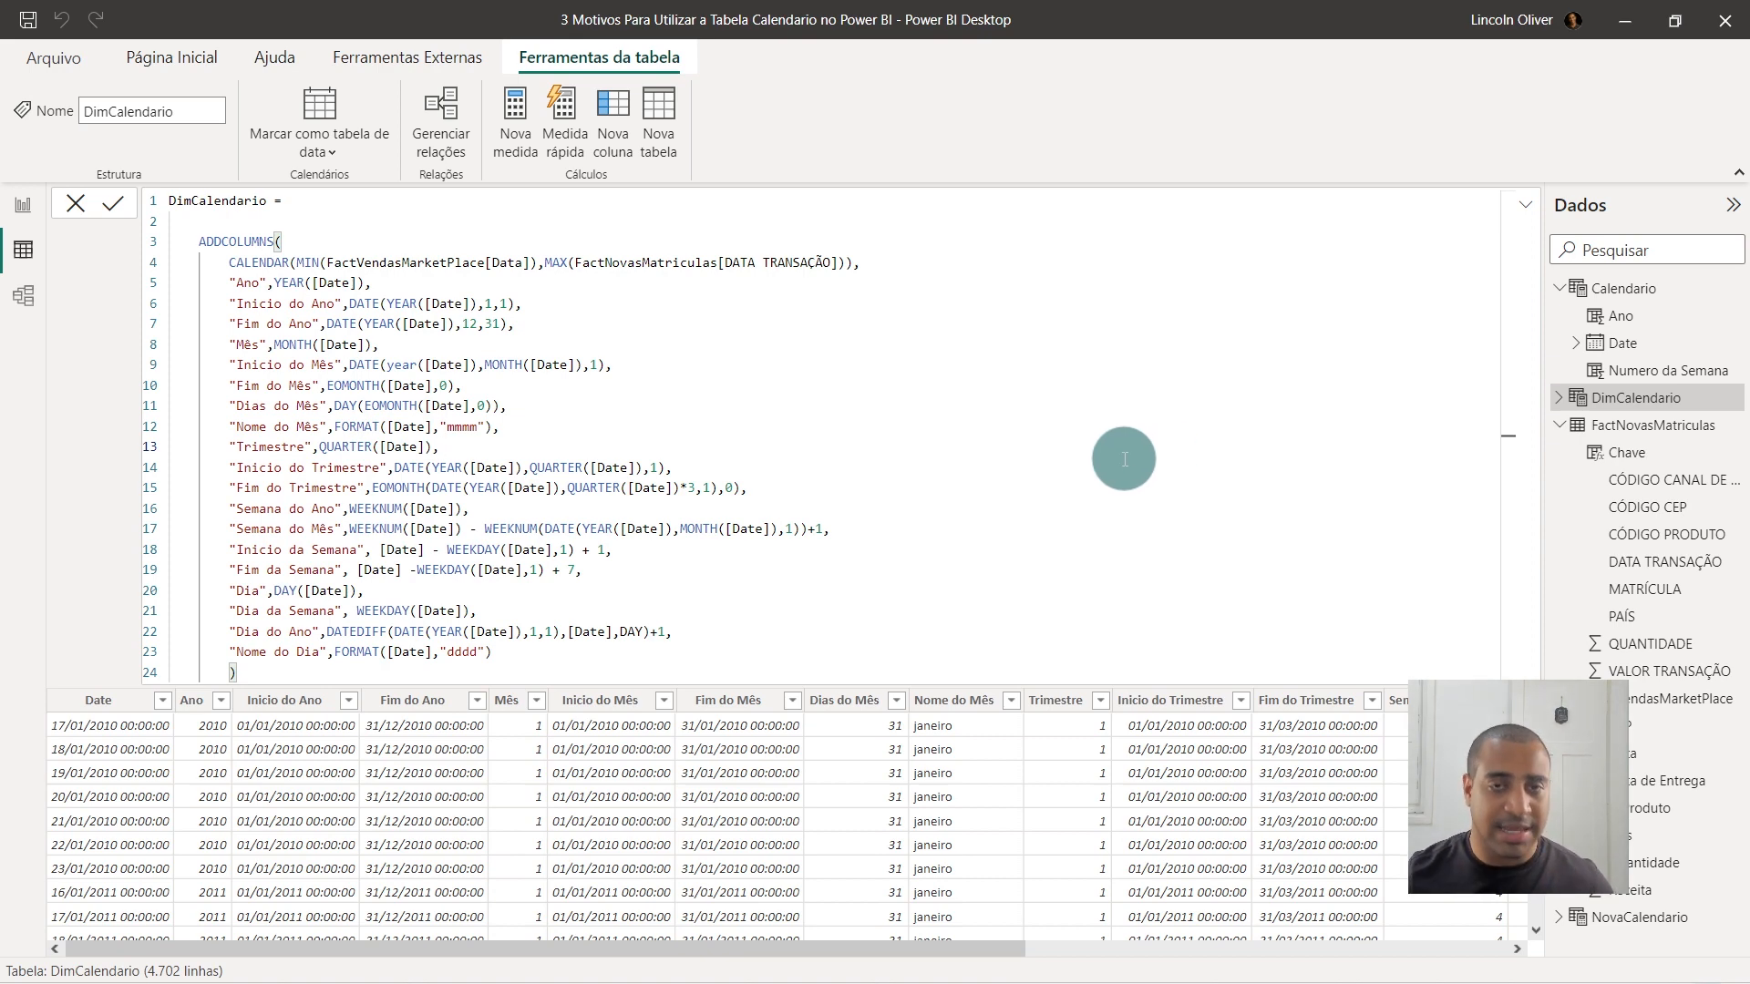
# Review the DimCalendario formula and its table rows, focusing on the MIN(FactVendasMarketPlace[Data]) start date inside CALENDAR.
pyautogui.moveTo(336, 660); pyautogui.dragTo(156, 164)
pyautogui.click(469, 344)
pyautogui.moveTo(304, 262); pyautogui.dragTo(540, 265)
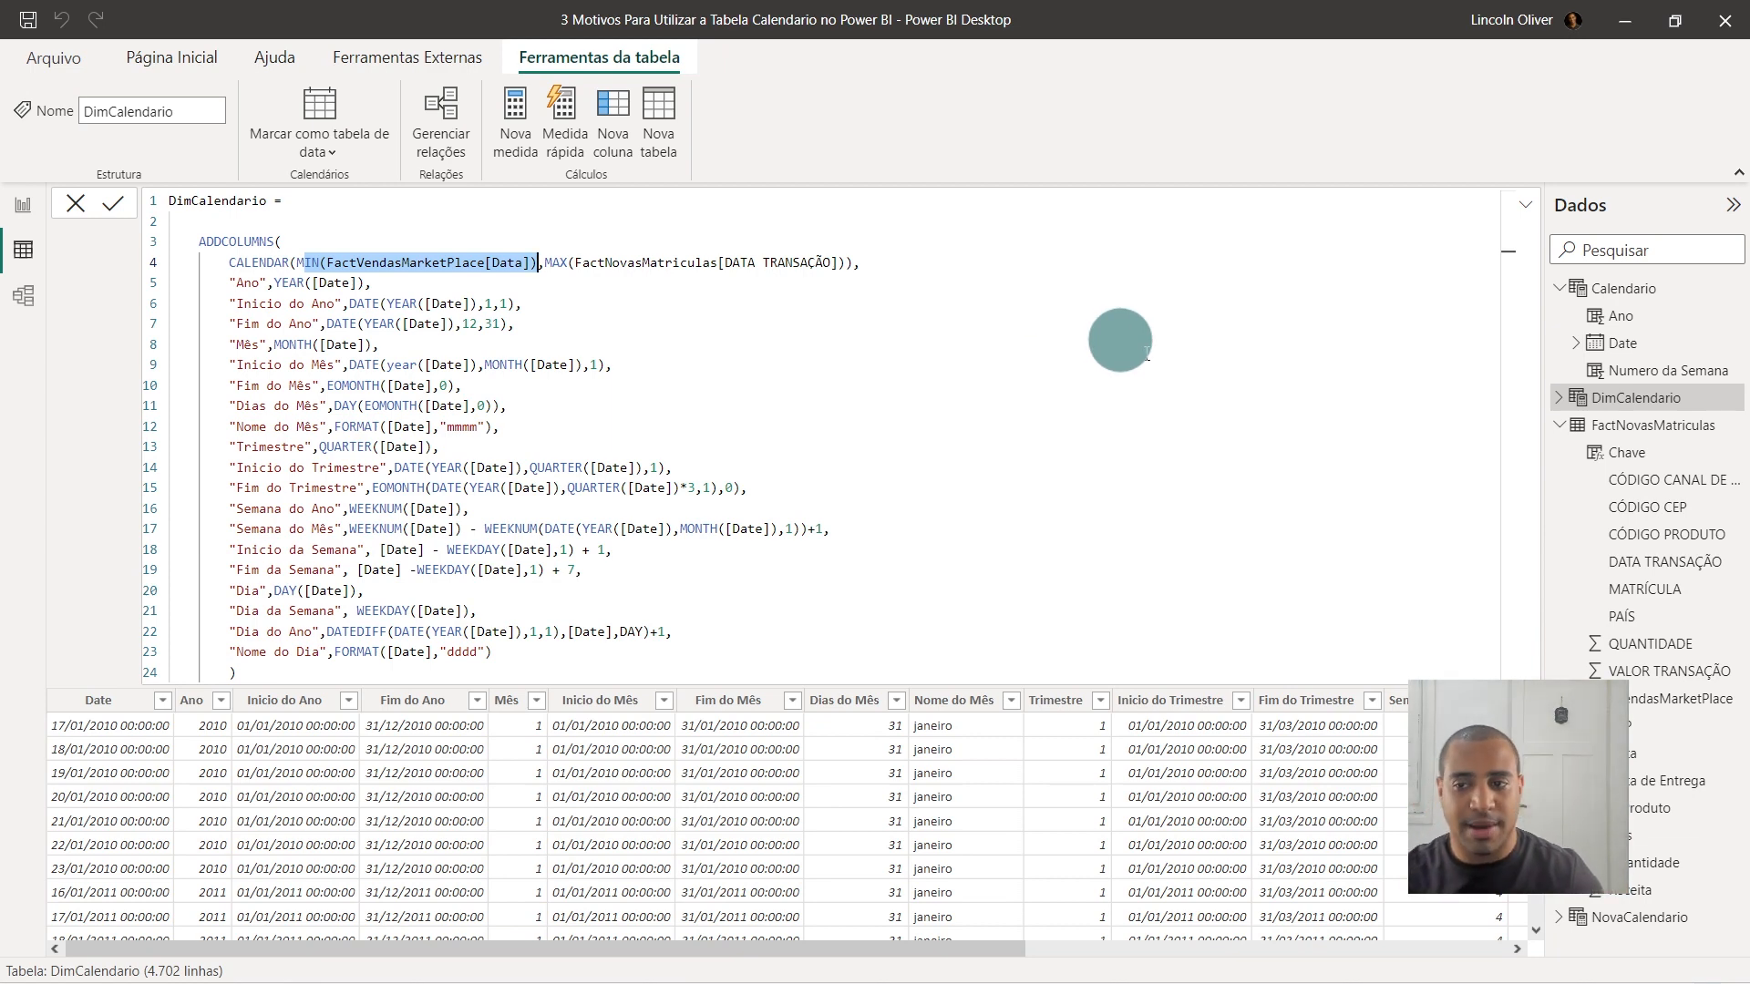
pyautogui.click(1528, 205)
pyautogui.click(1526, 204)
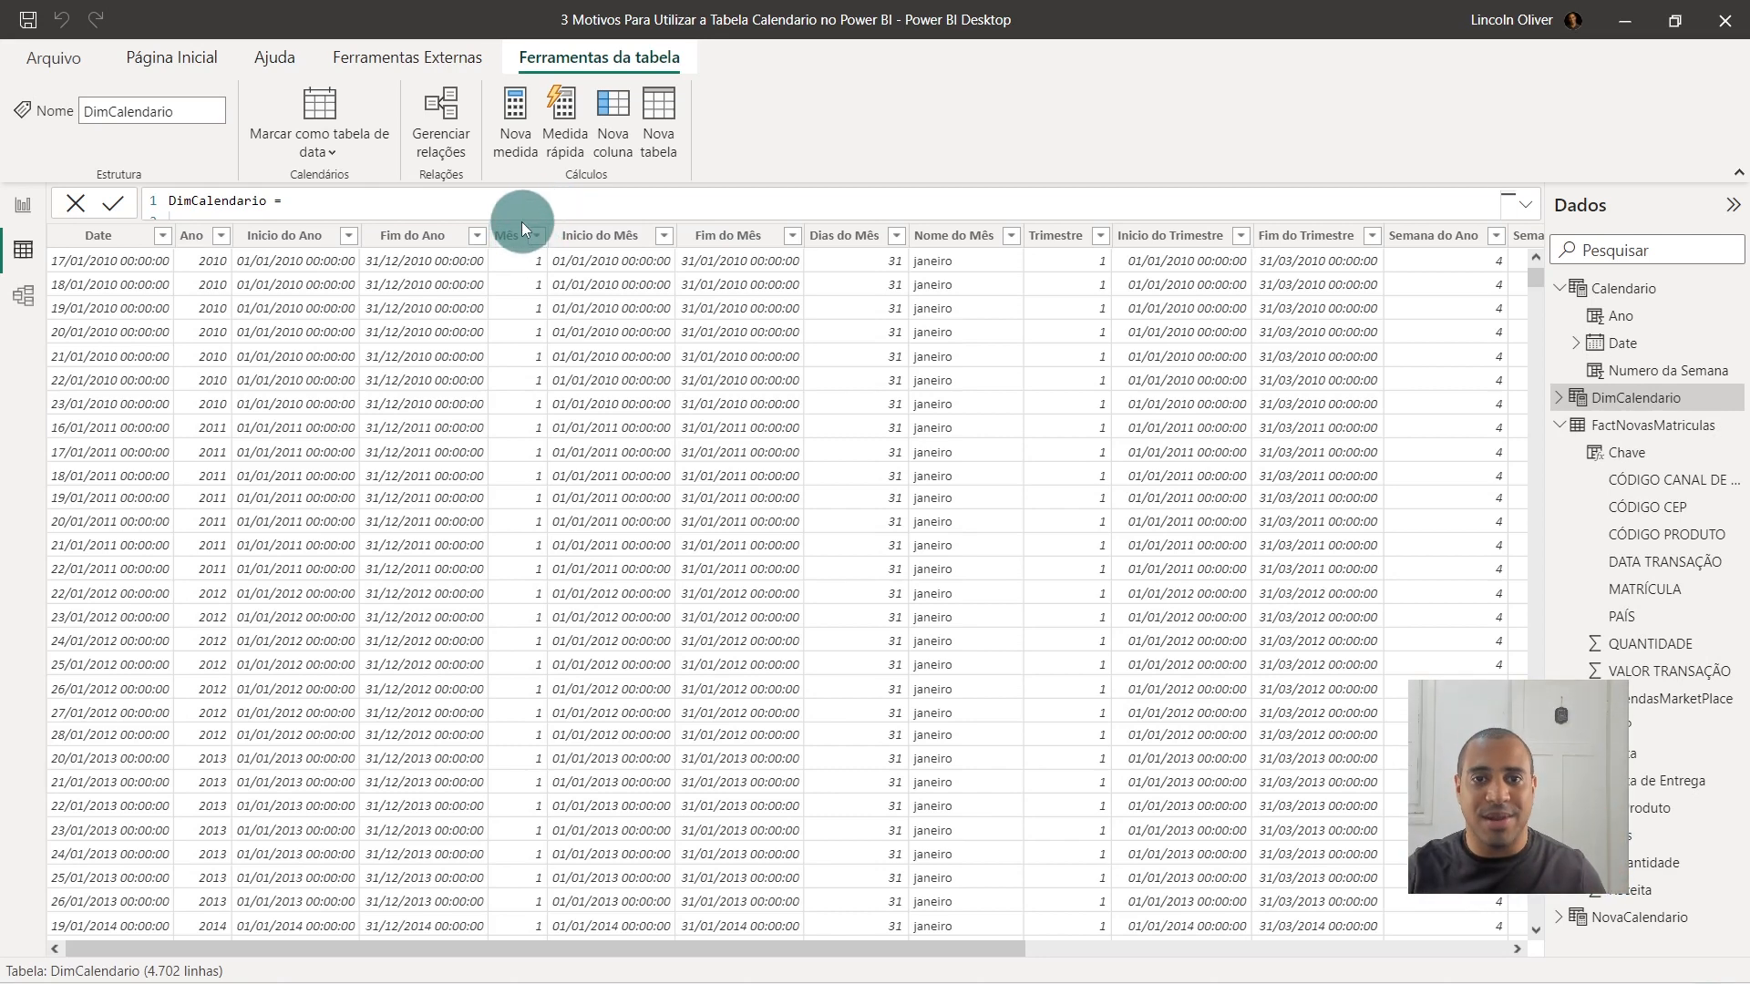
pyautogui.click(1525, 204)
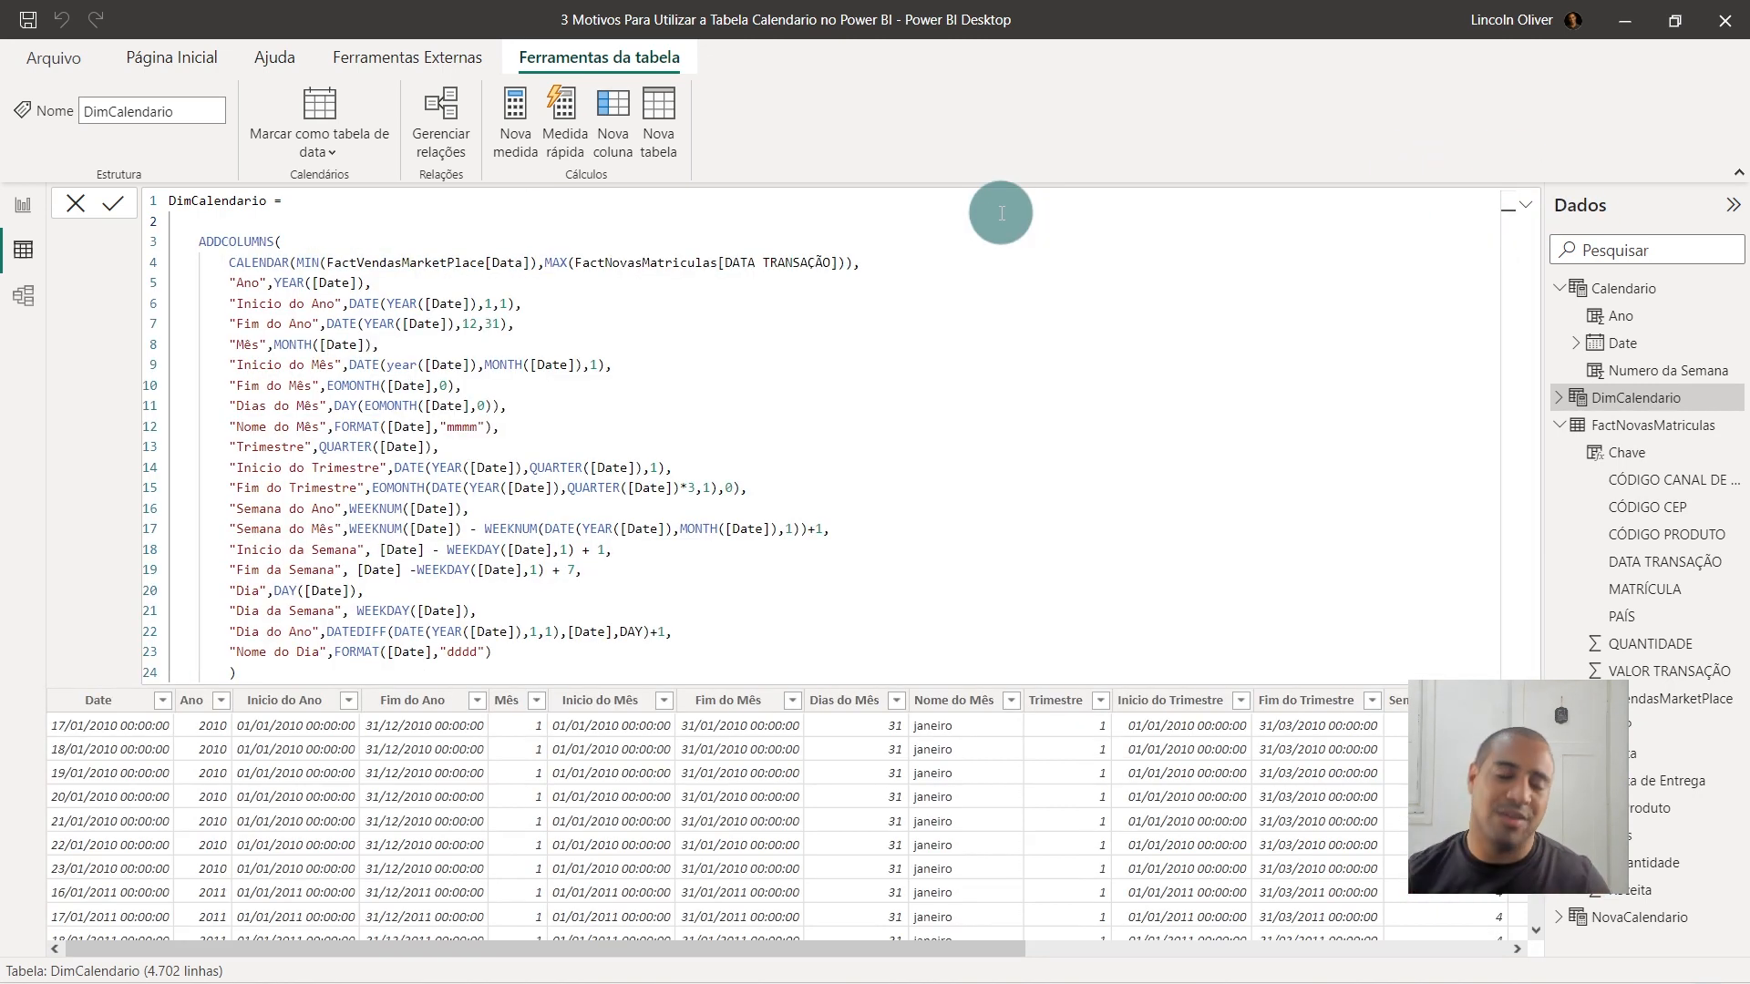
pyautogui.moveTo(328, 262); pyautogui.dragTo(545, 262)
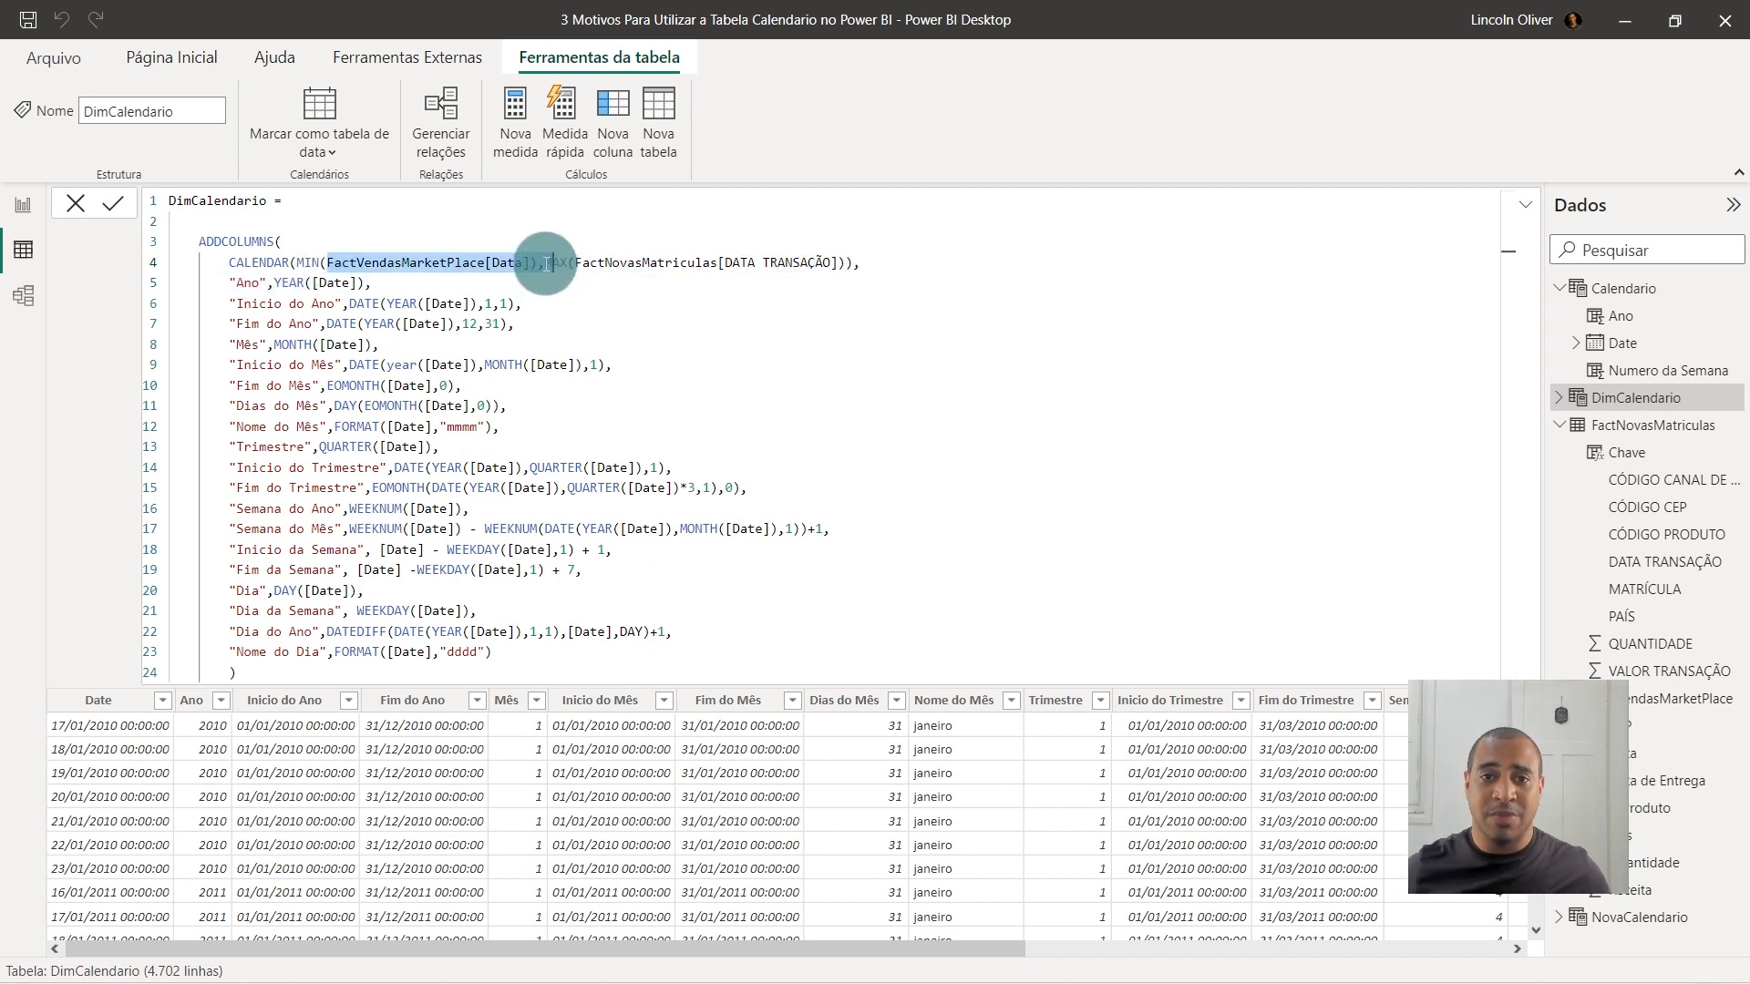